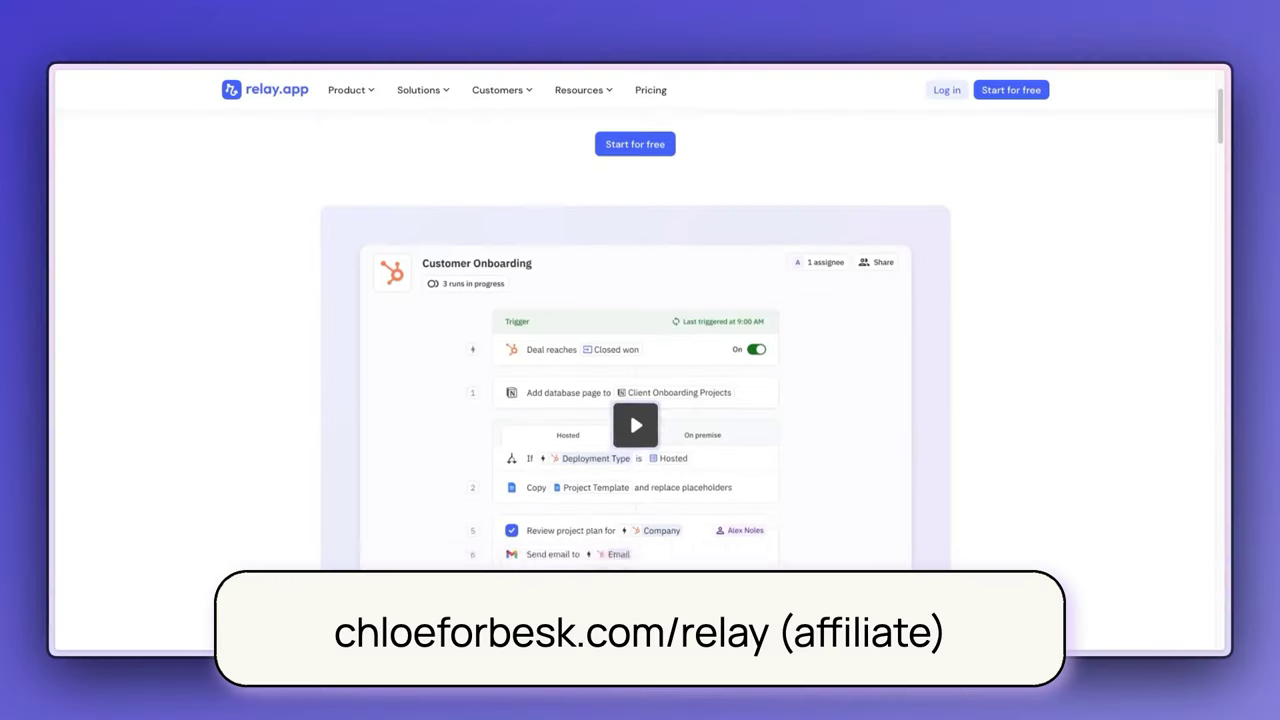
scroll(636, 340, down, 15)
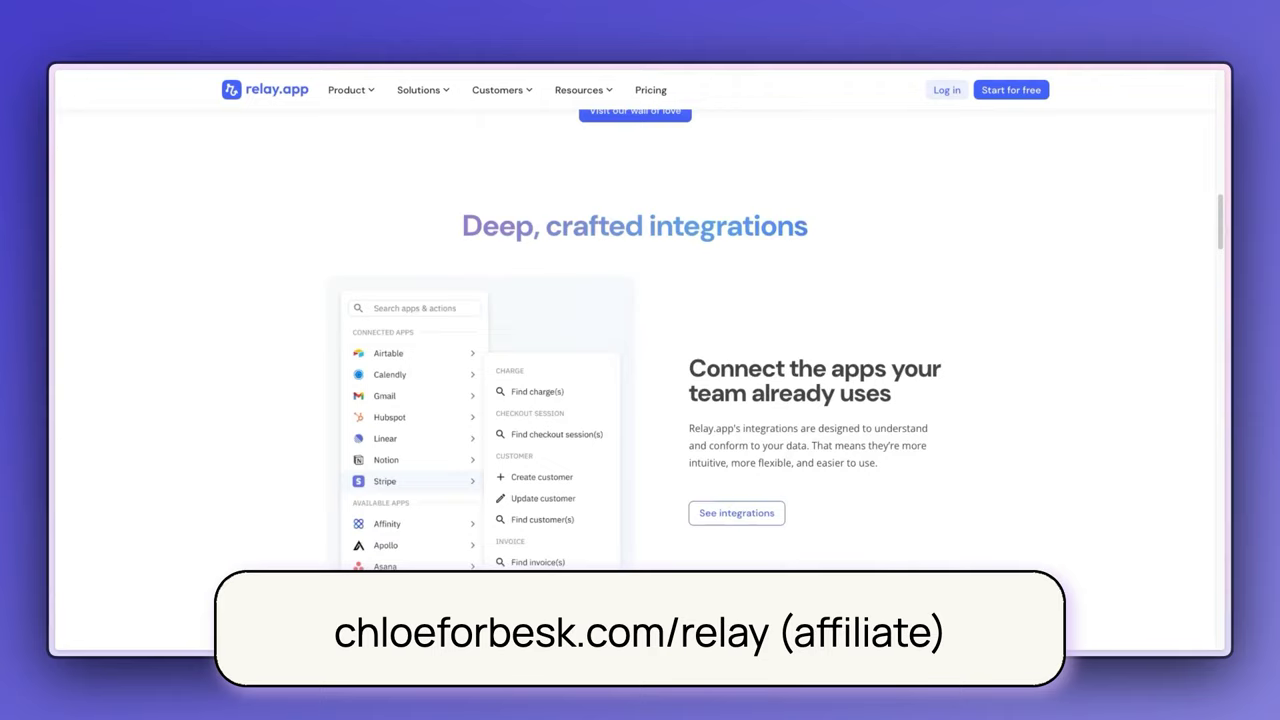
scroll(636, 340, down, 15)
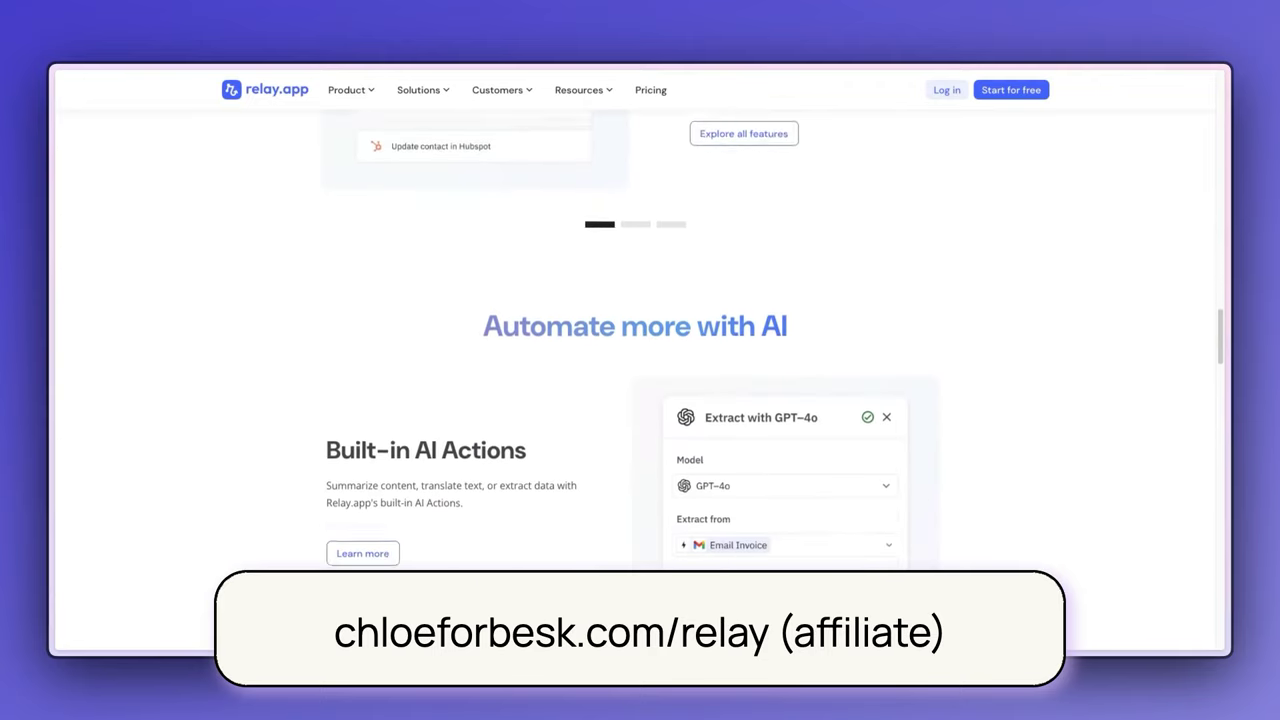
scroll(636, 340, down, 1)
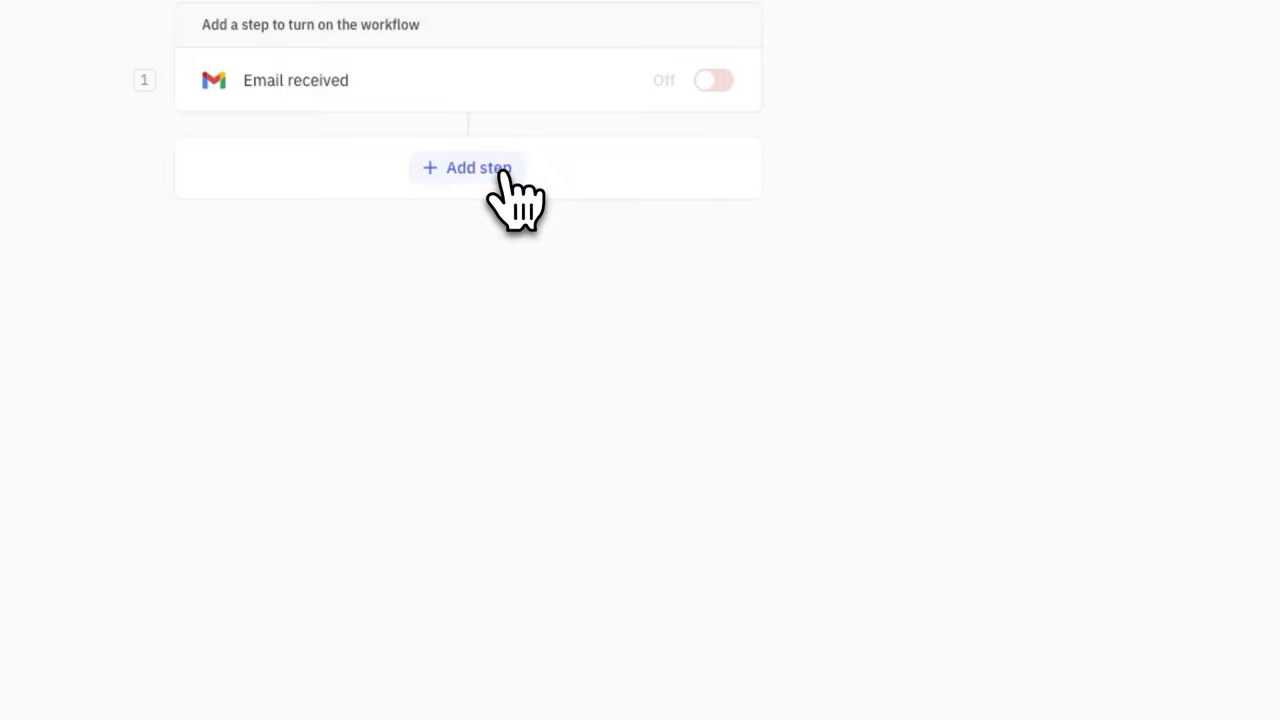
click(503, 172)
mouse_move(480, 278)
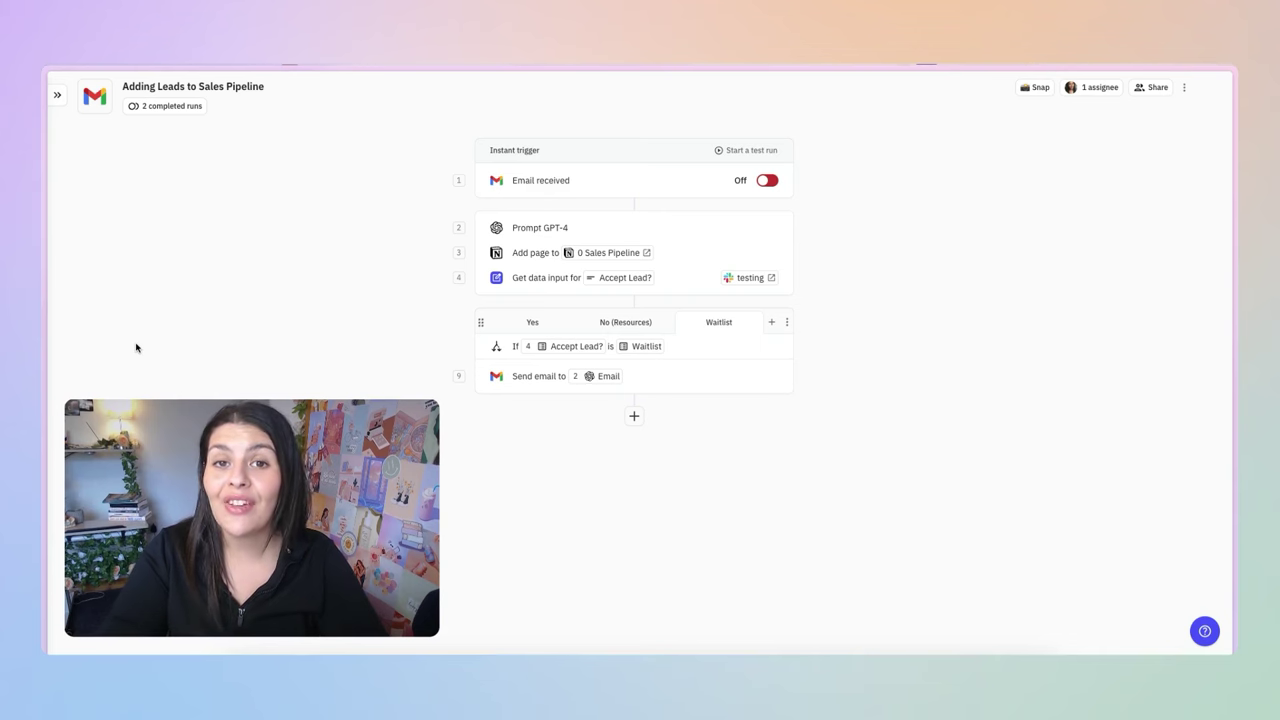
Examine the Adding Leads to Sales Pipeline workflow's email trigger settings and its Yes, No (Resources) and Waitlist paths
click(603, 180)
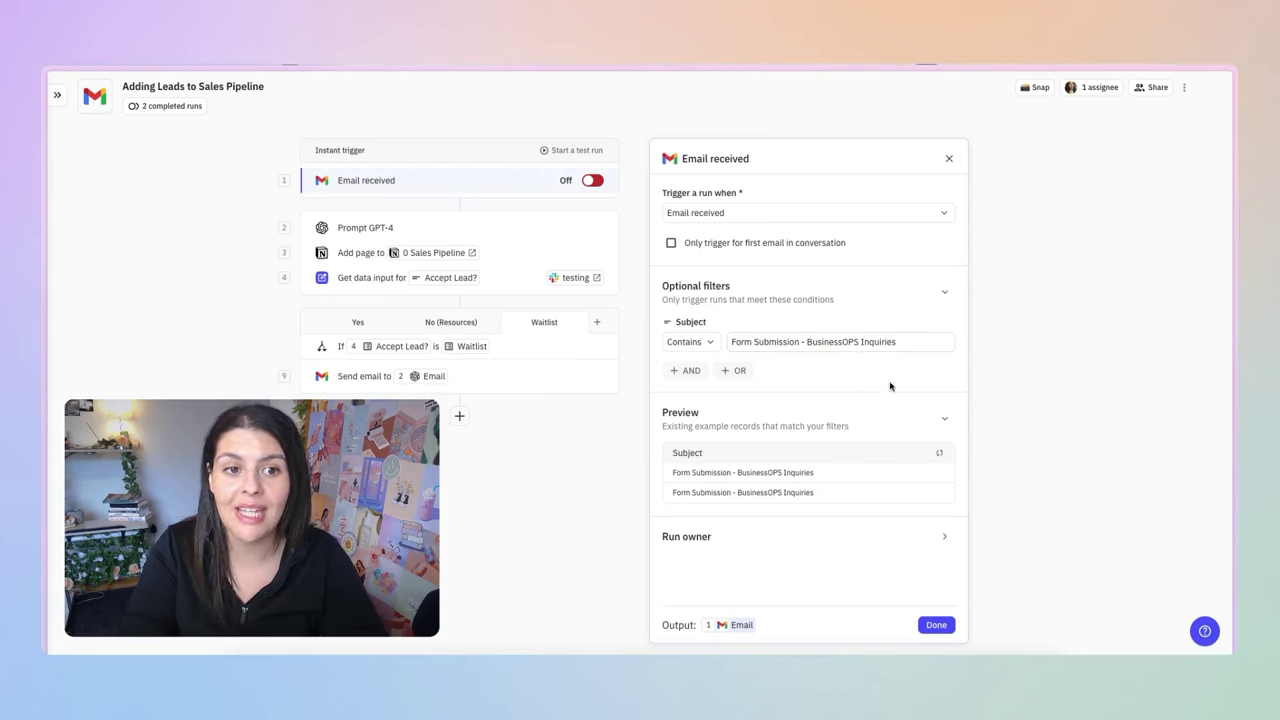
click(949, 162)
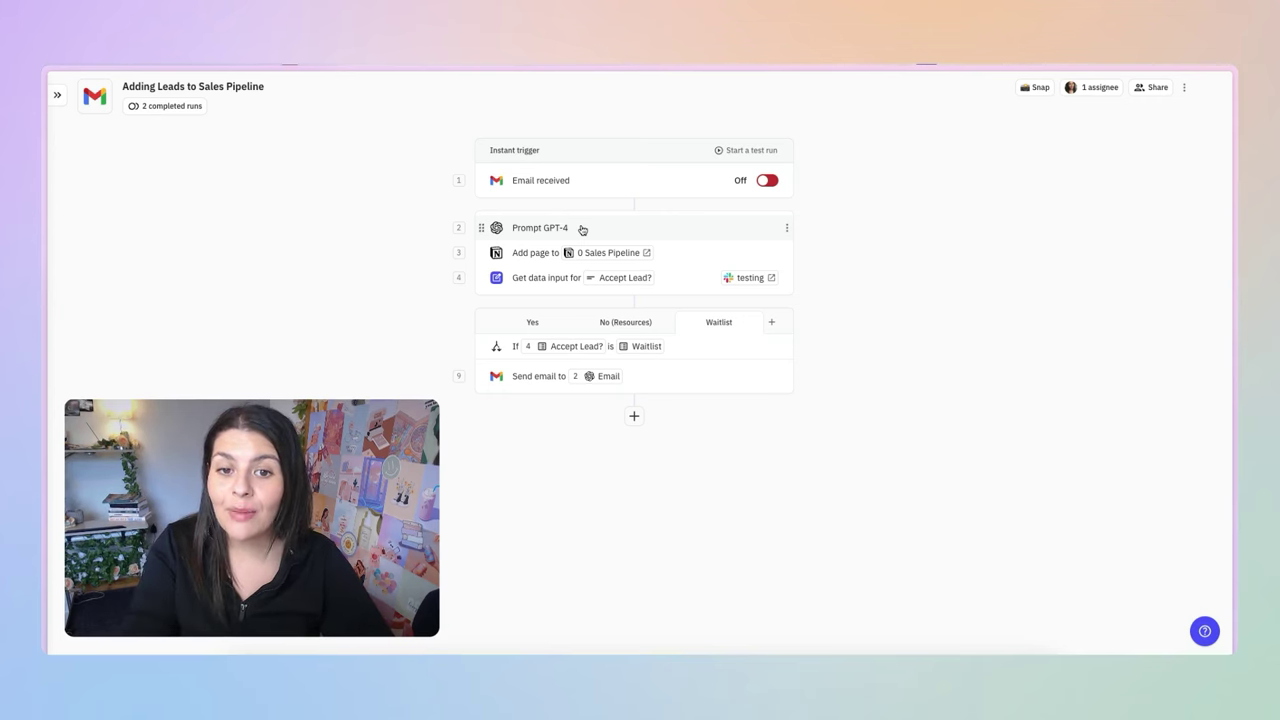
mouse_move(567, 255)
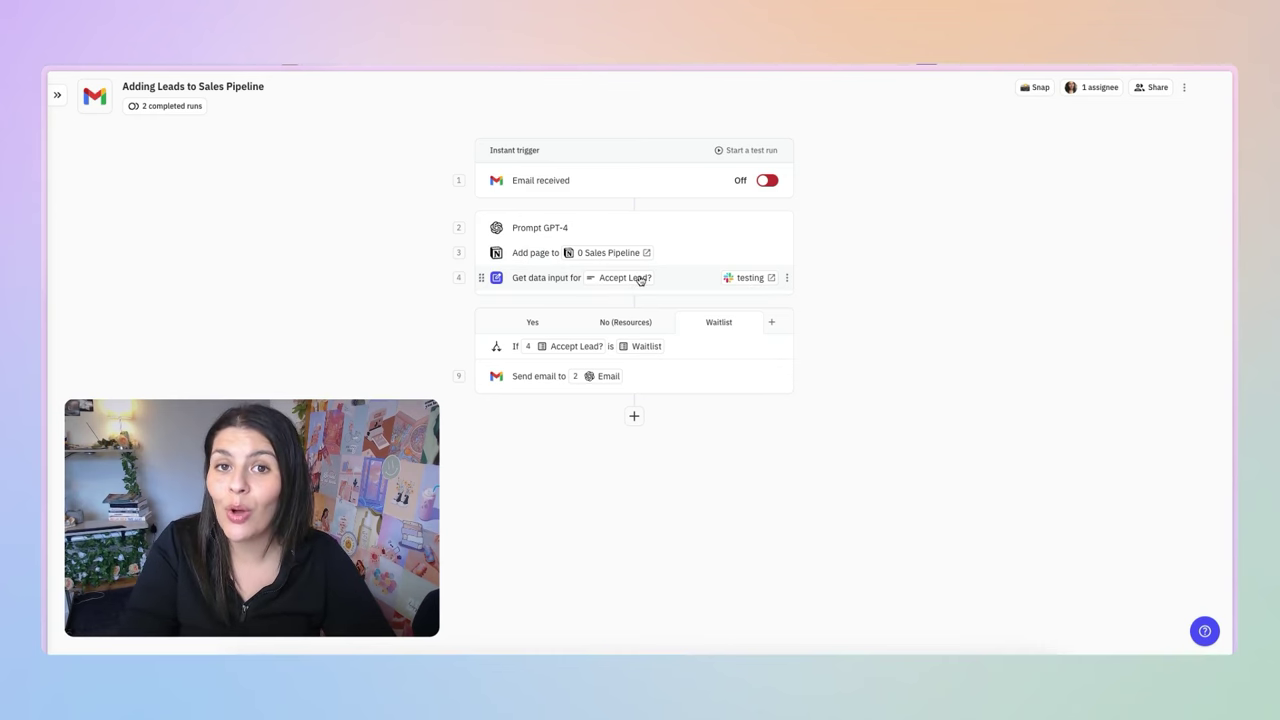
mouse_move(640, 279)
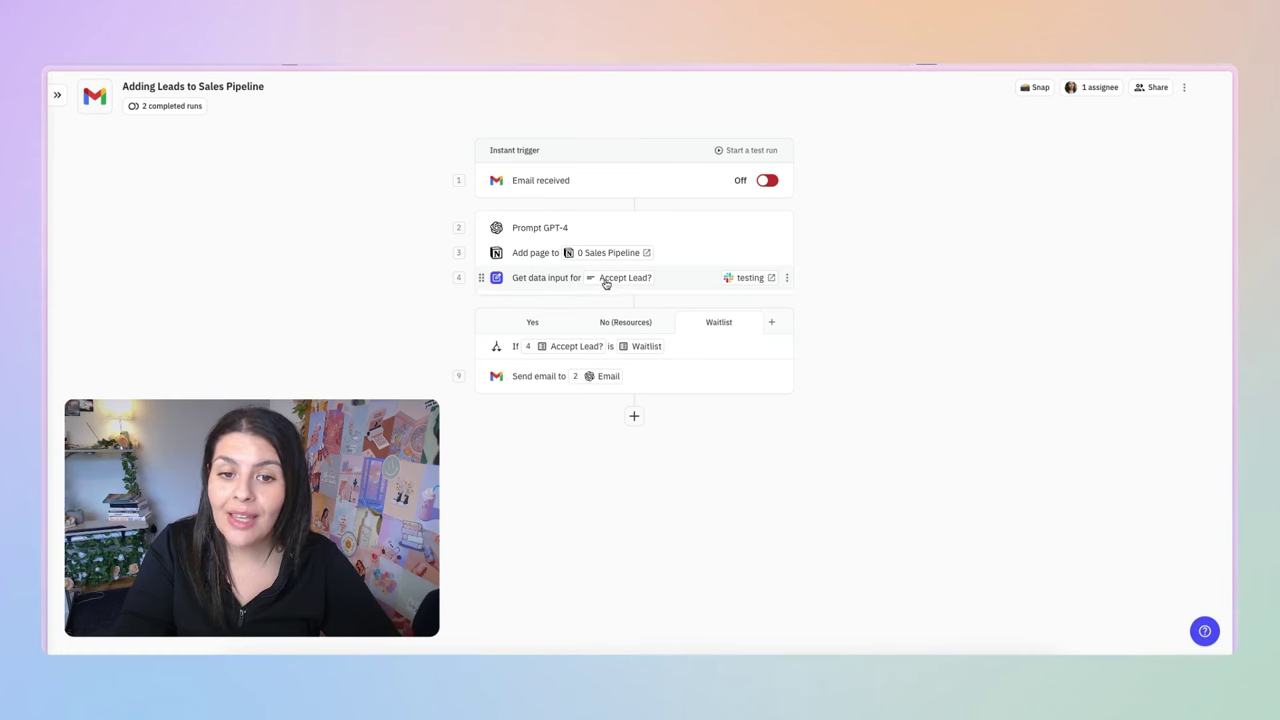
click(521, 321)
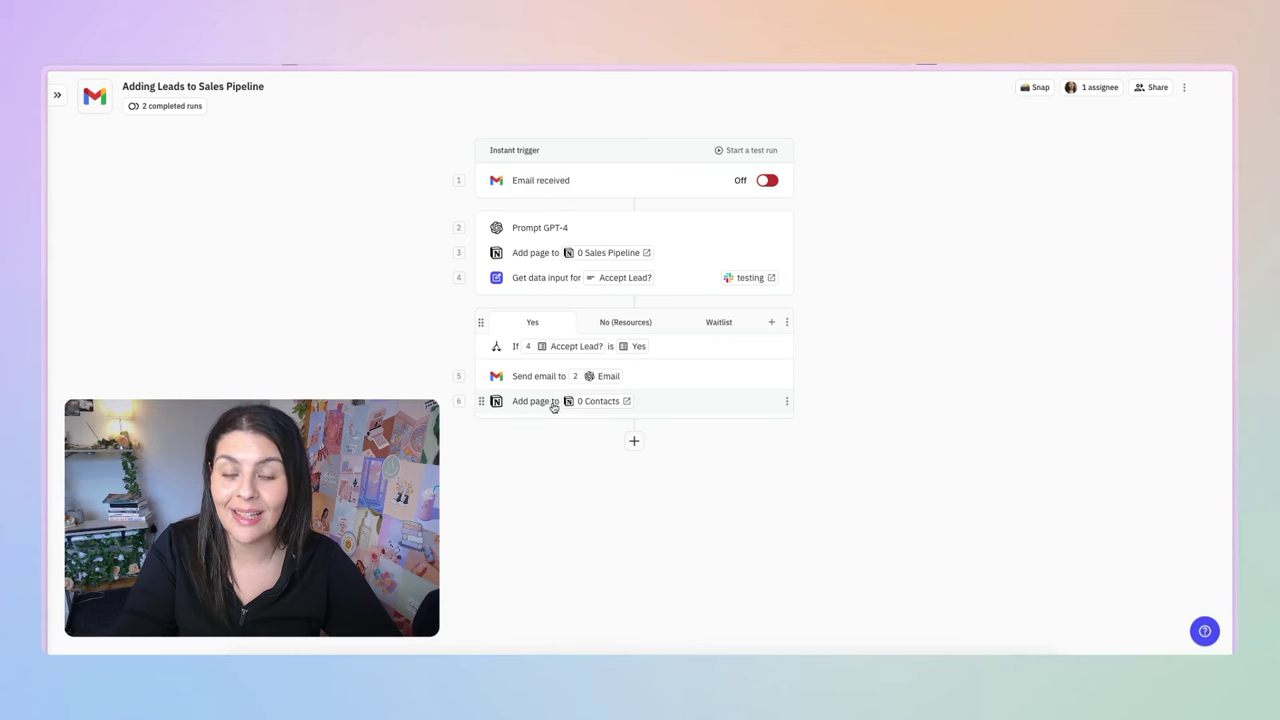
click(604, 322)
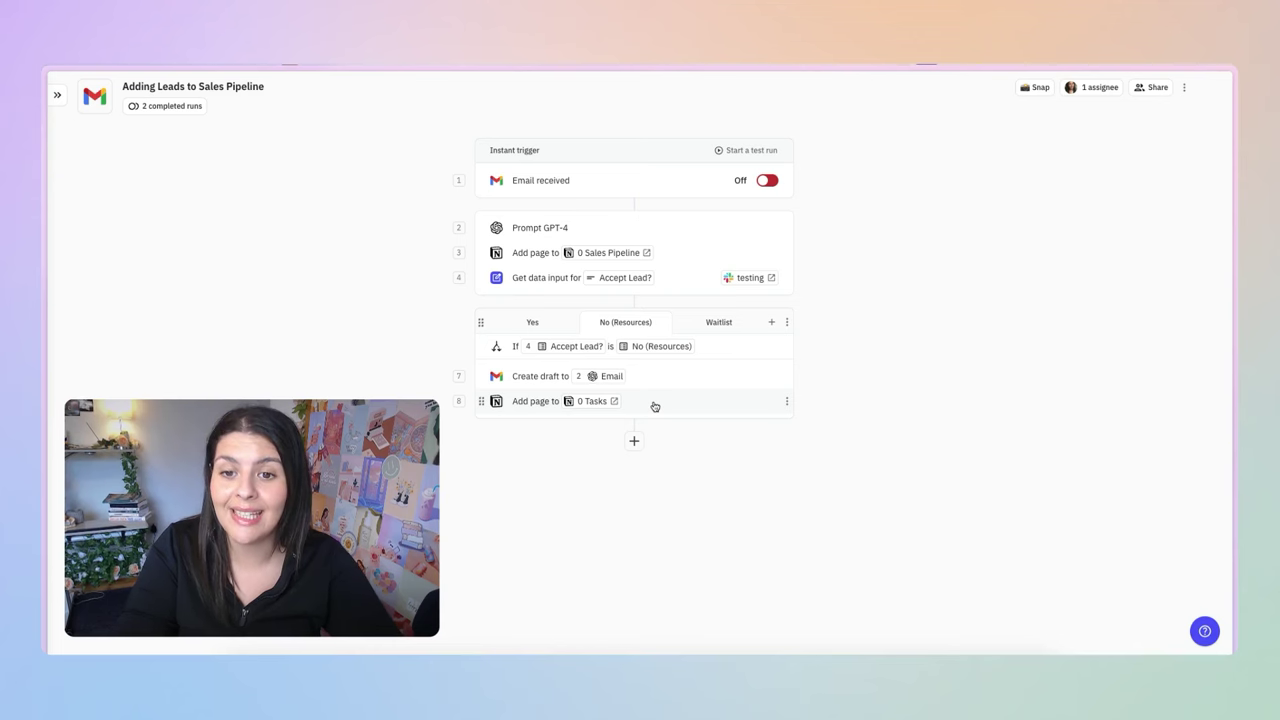
click(720, 324)
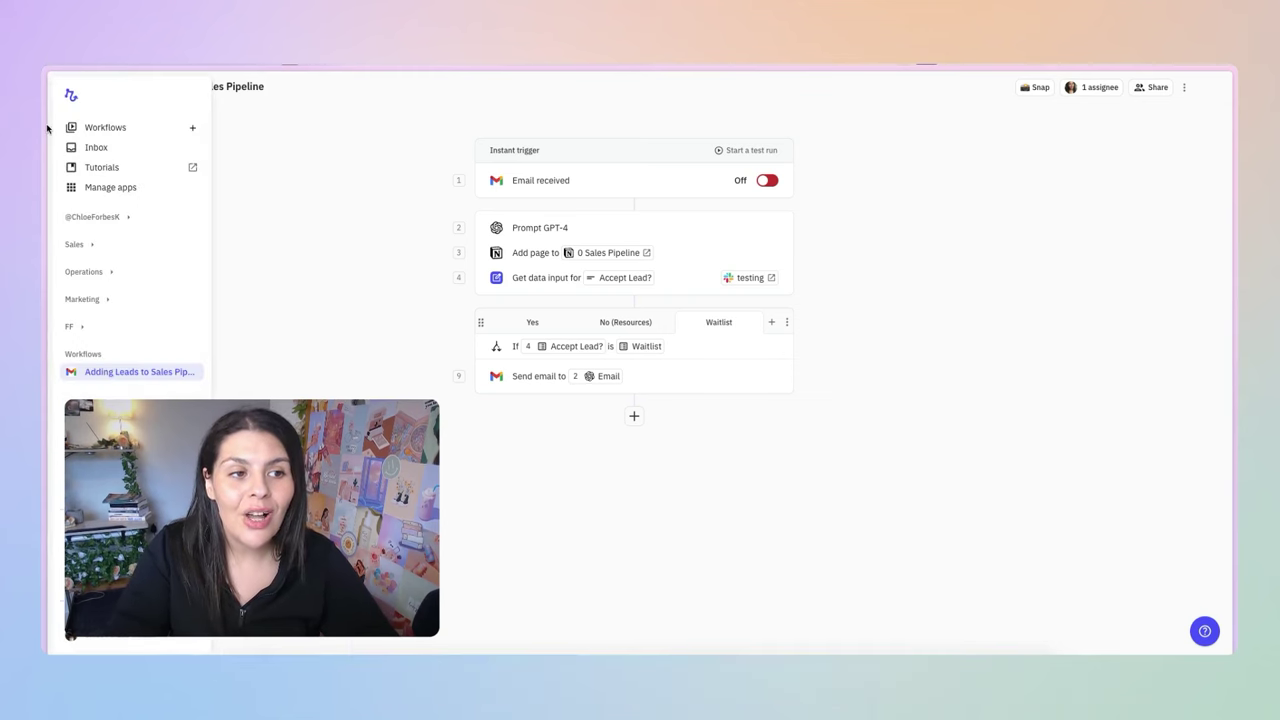
Open the app management settings and review which apps are connected or available to connect
mouse_move(50, 120)
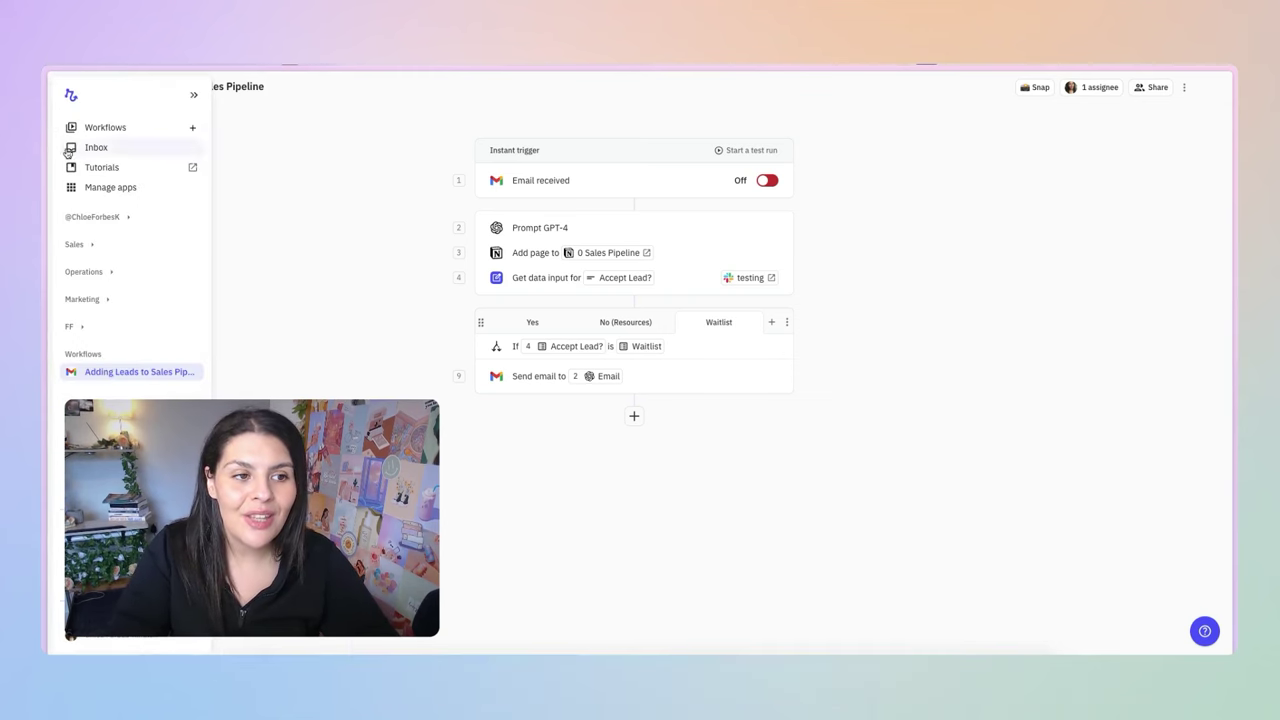
click(128, 189)
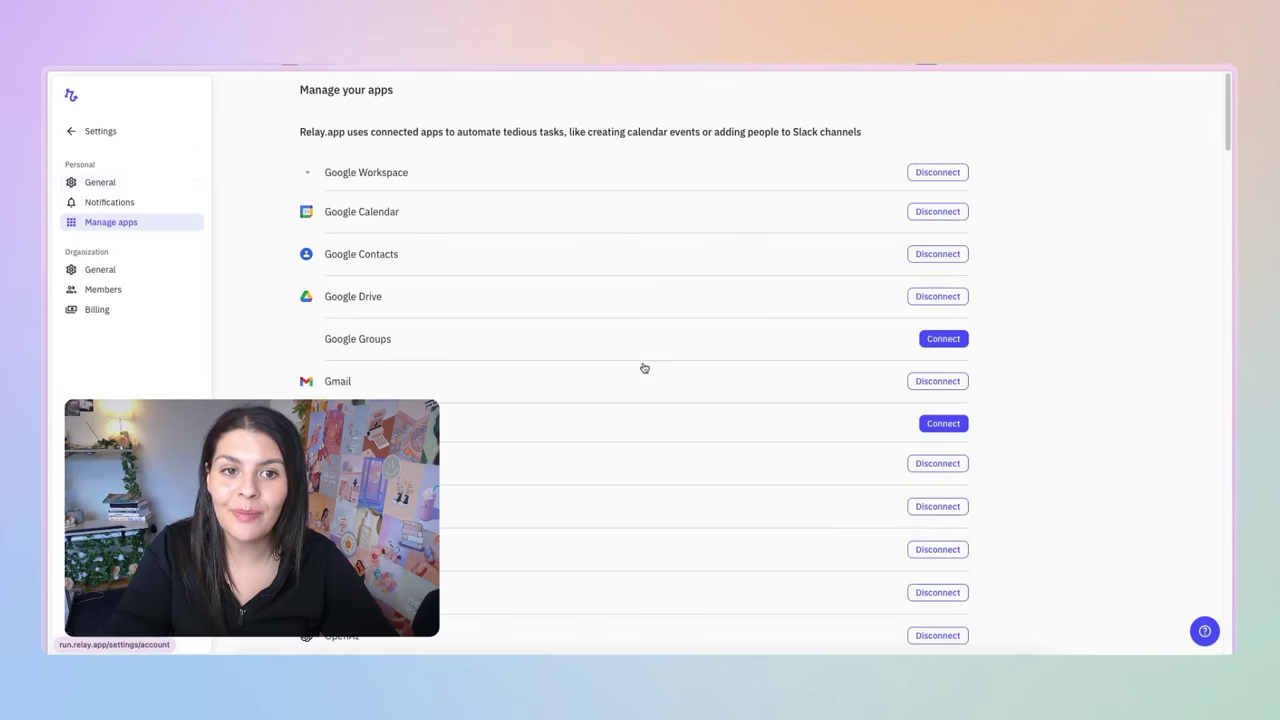
click(938, 345)
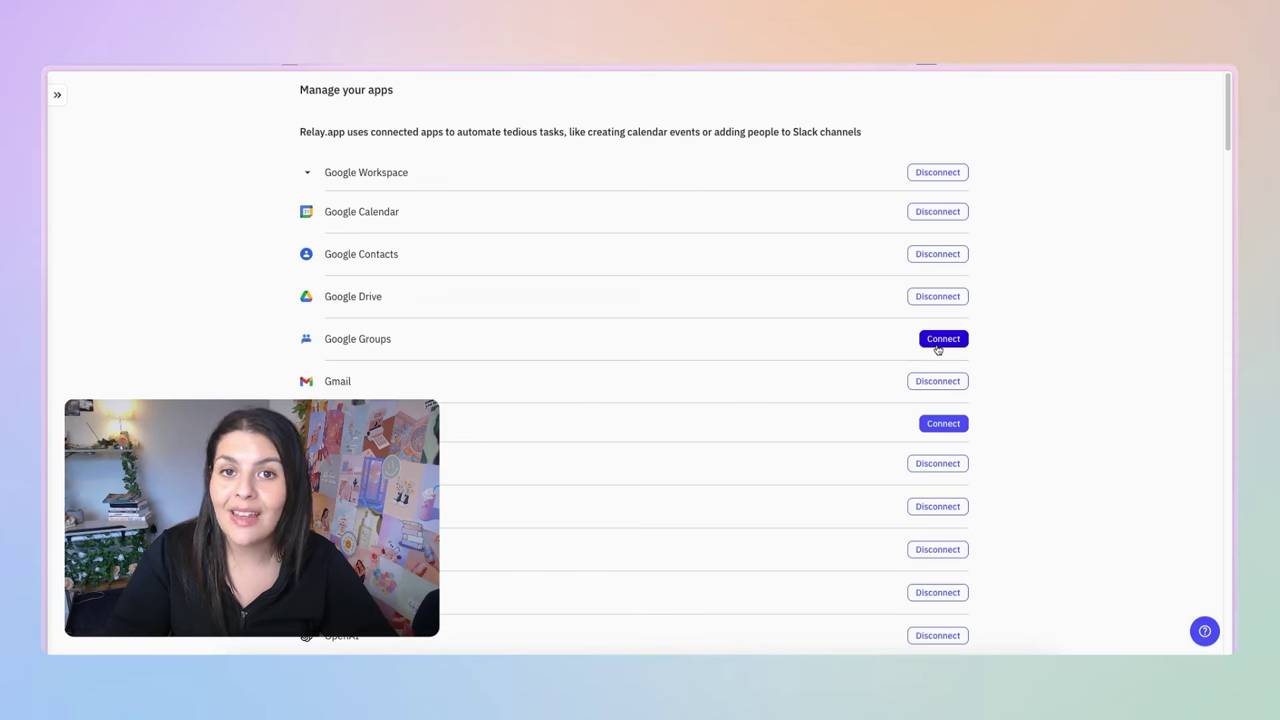
Return to the workflows list and create a new blank workflow
mouse_move(60, 102)
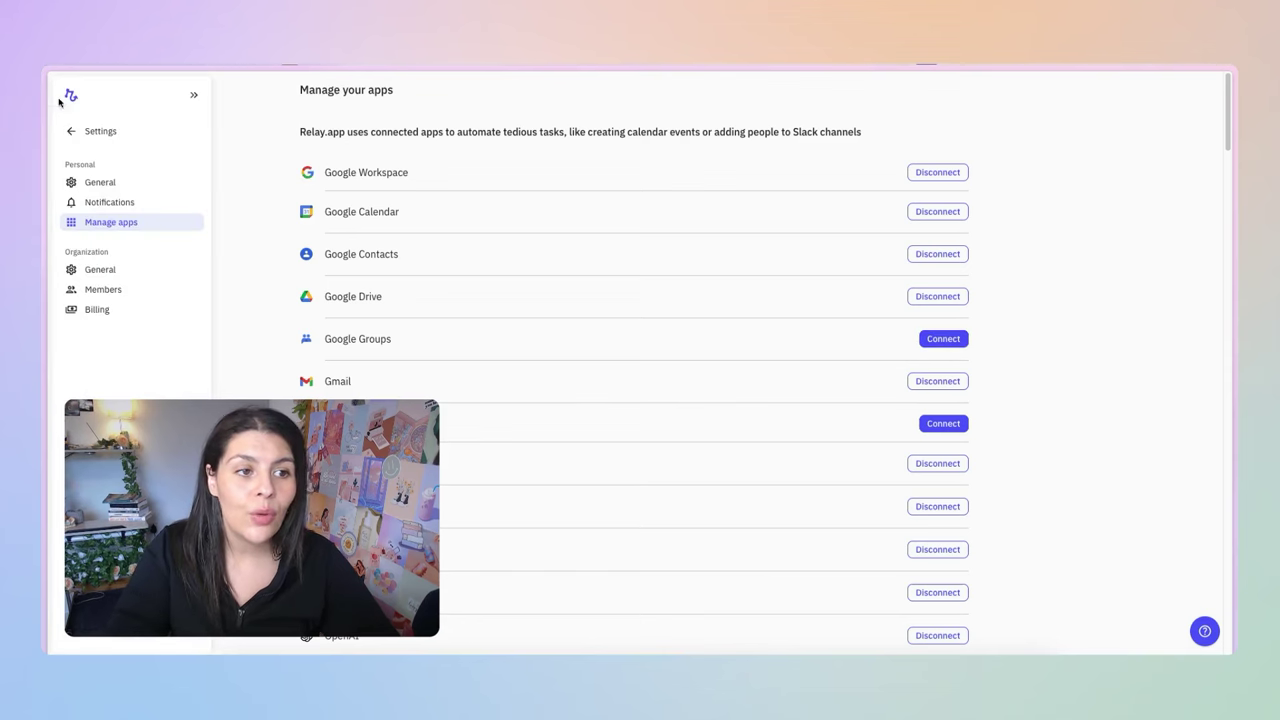
click(72, 129)
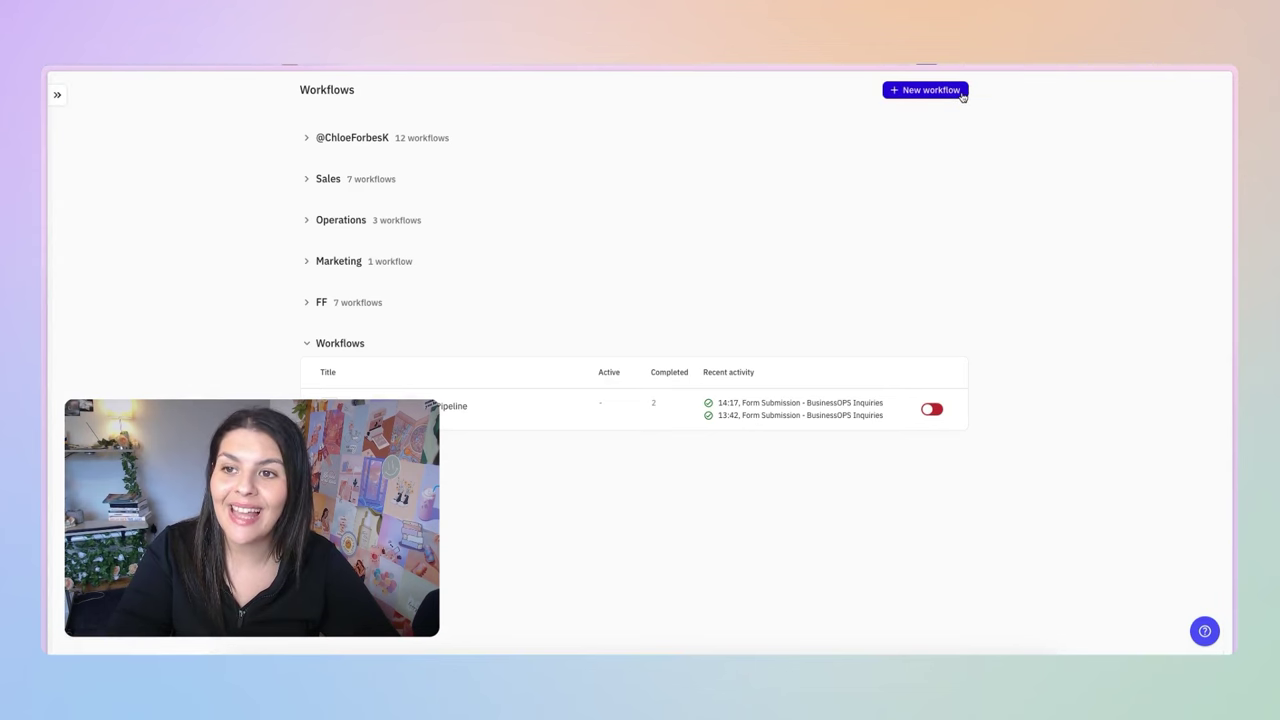
click(930, 90)
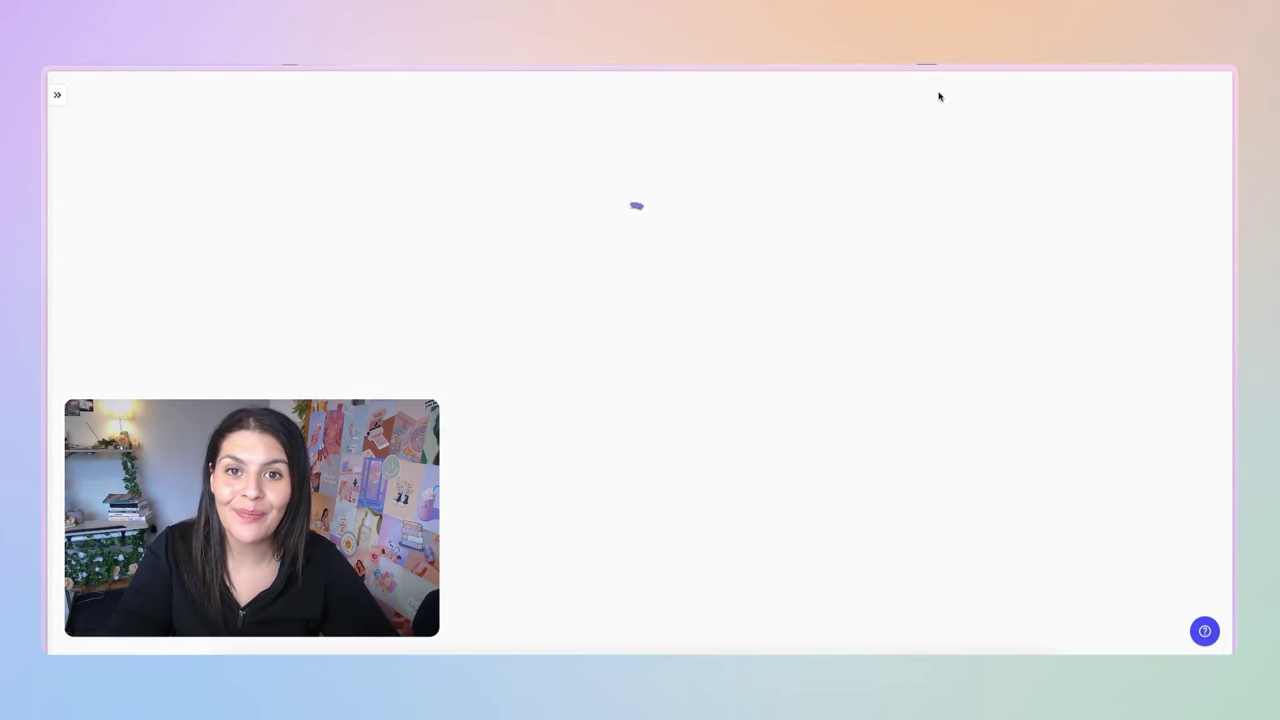
key(Escape)
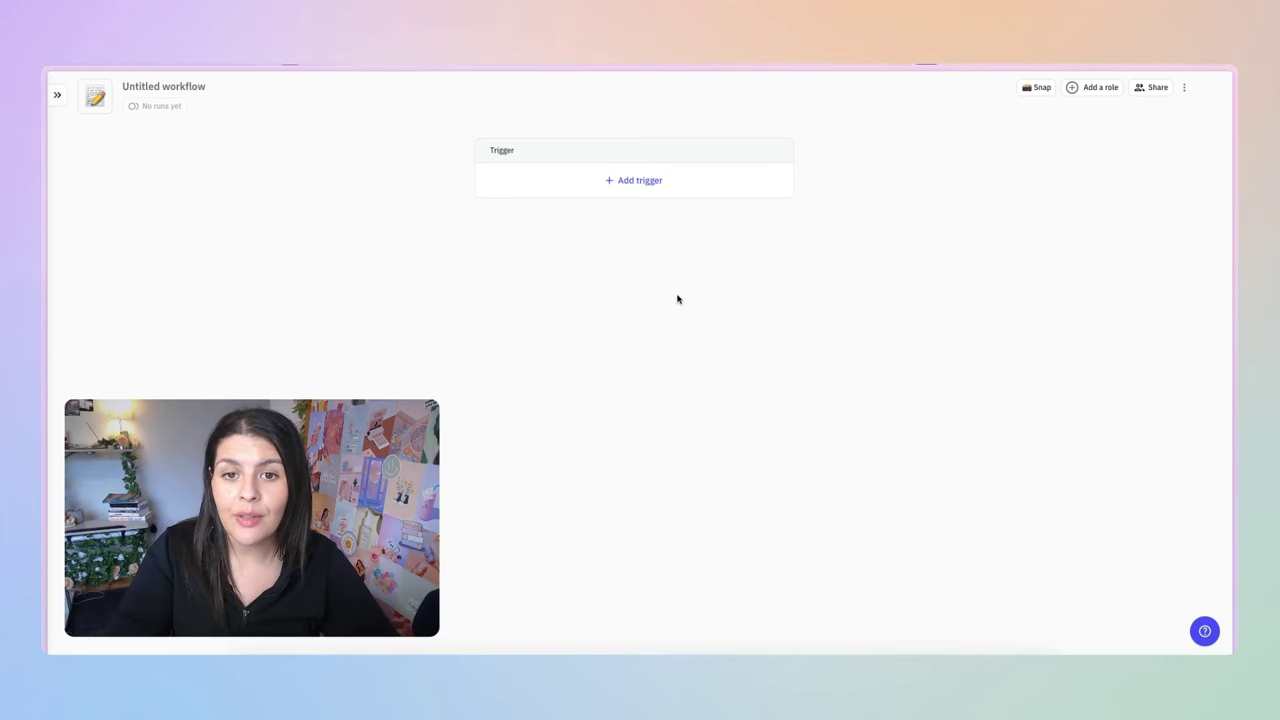
Add a Gmail trigger to the new workflow that starts a run when an email is received
click(617, 183)
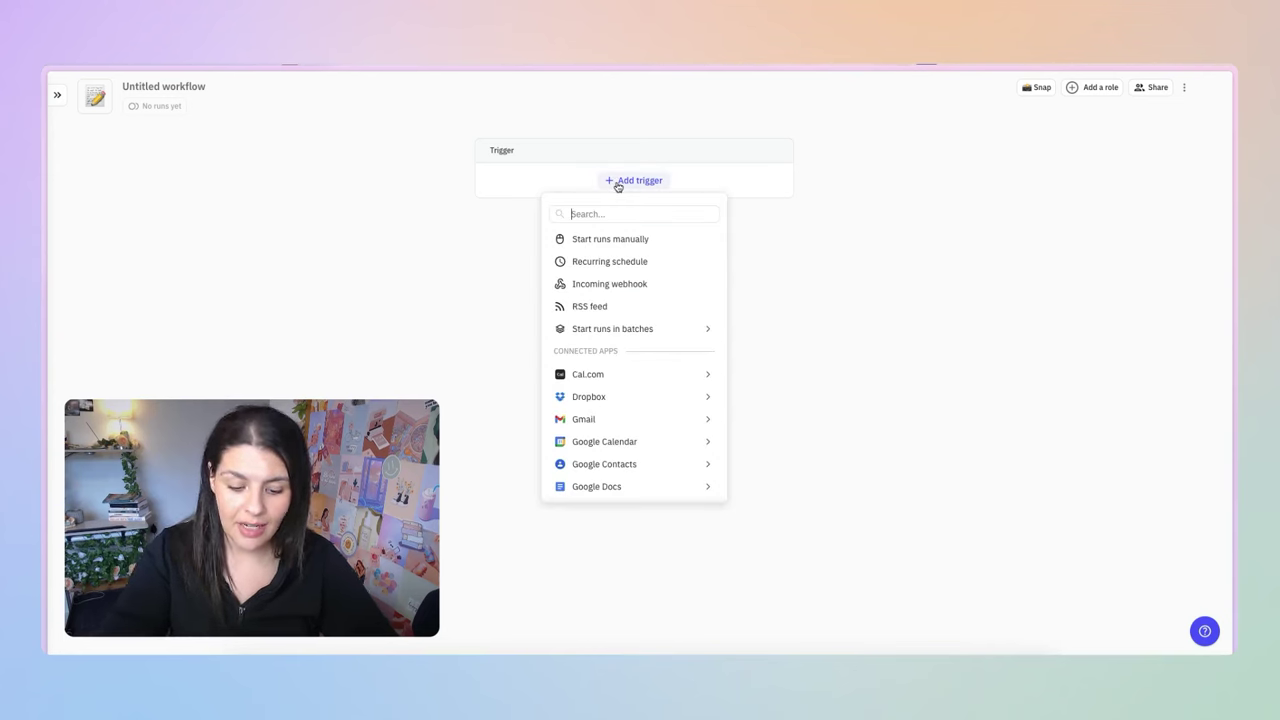
text(gmail)
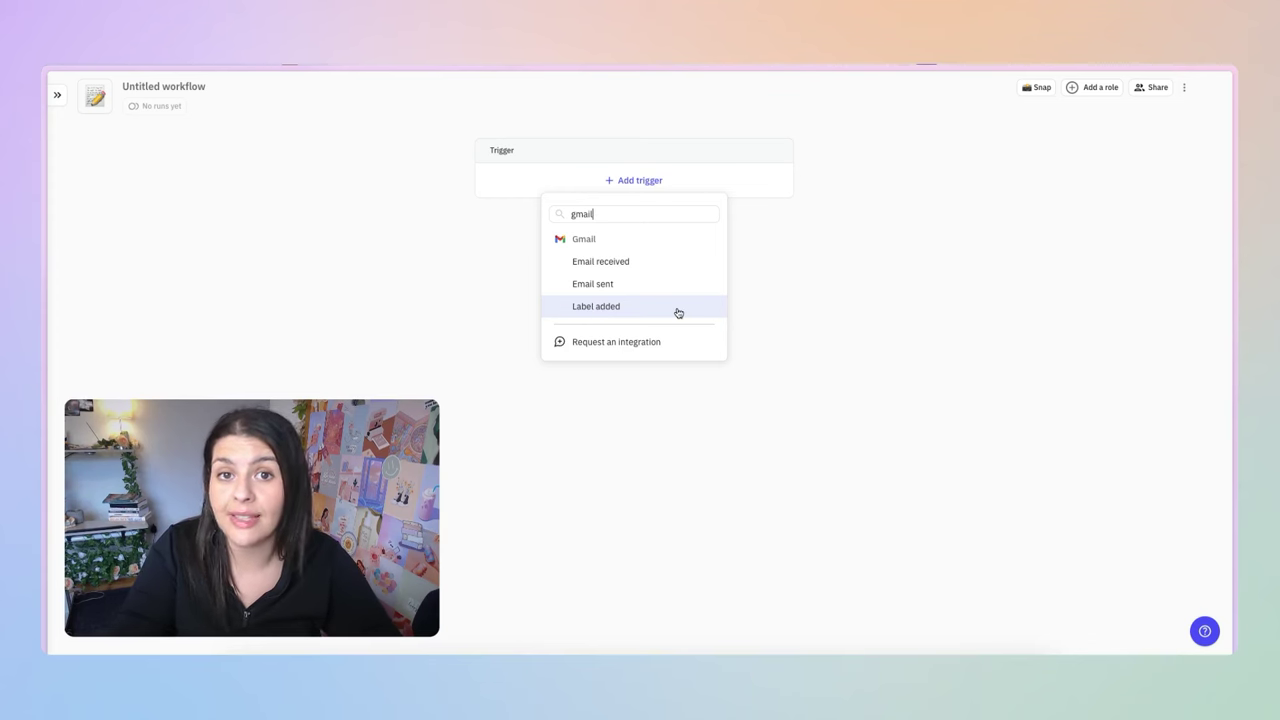
click(632, 270)
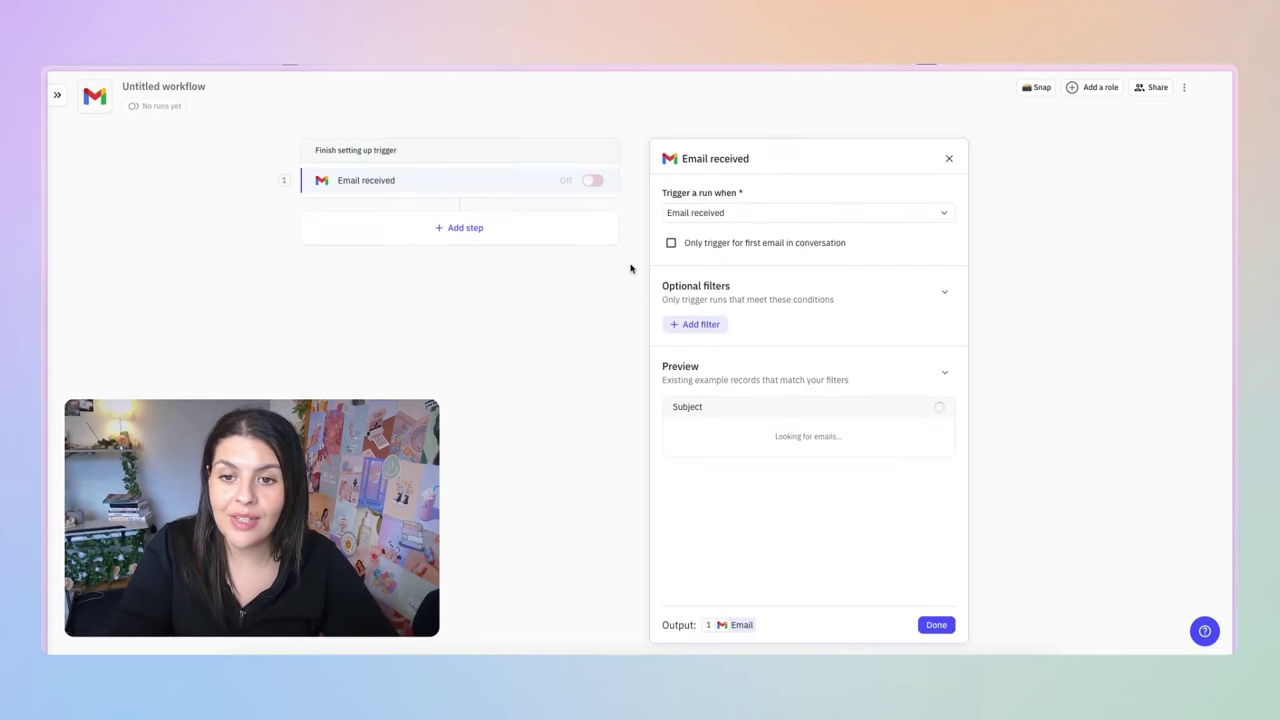
Filter the trigger to emails whose subject contains "Form Submission - BusinessOPS Inquiries"
click(676, 326)
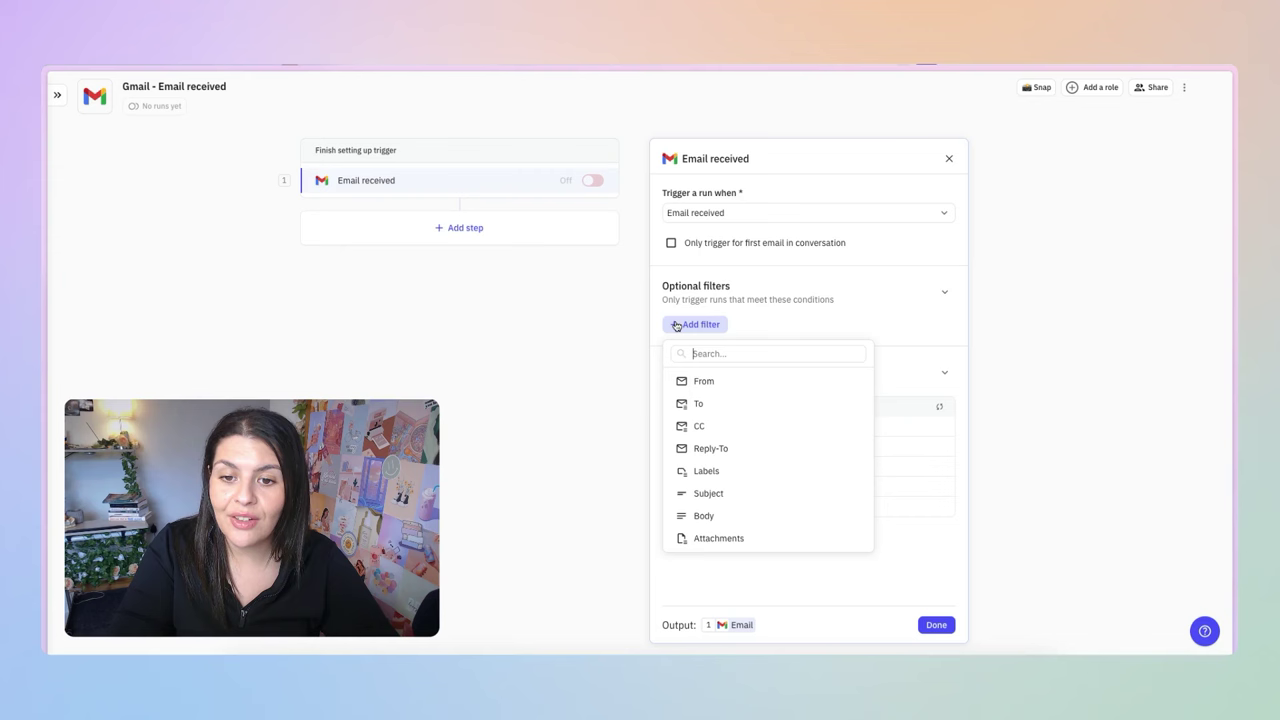
click(710, 500)
click(680, 341)
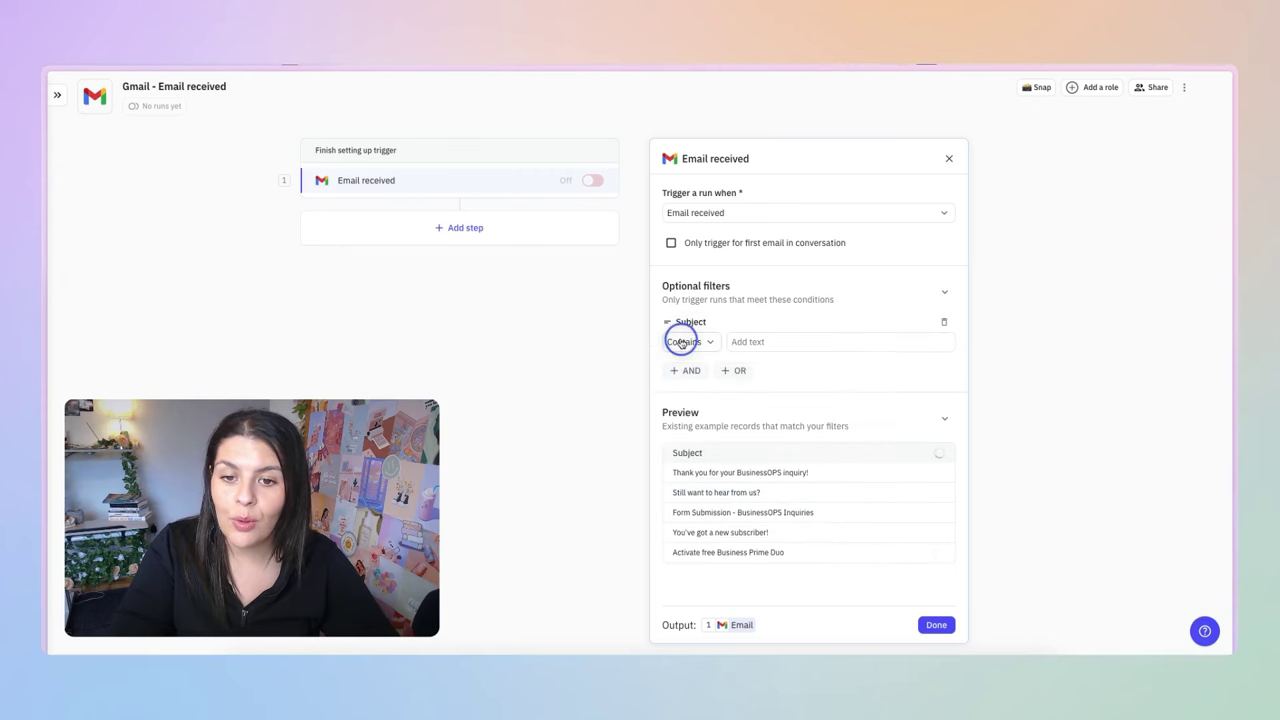
click(688, 374)
click(752, 342)
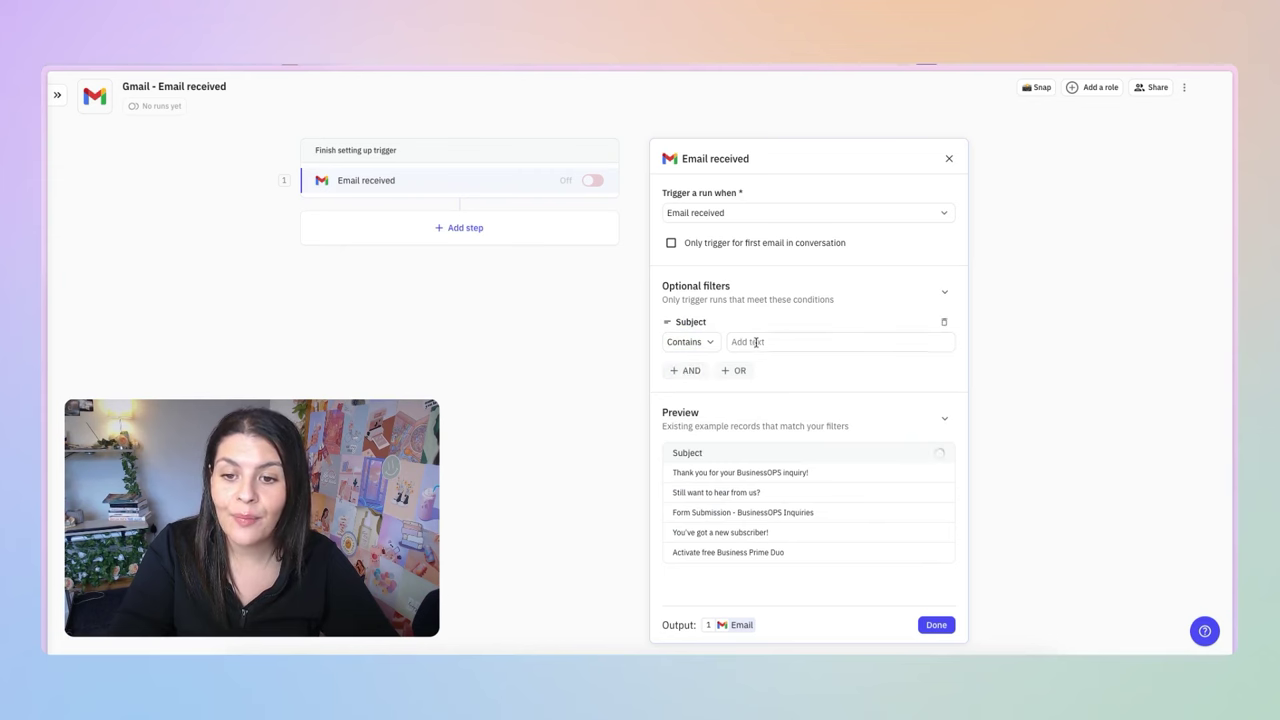
text(Form Submission - BusinessOPS Inquiries)
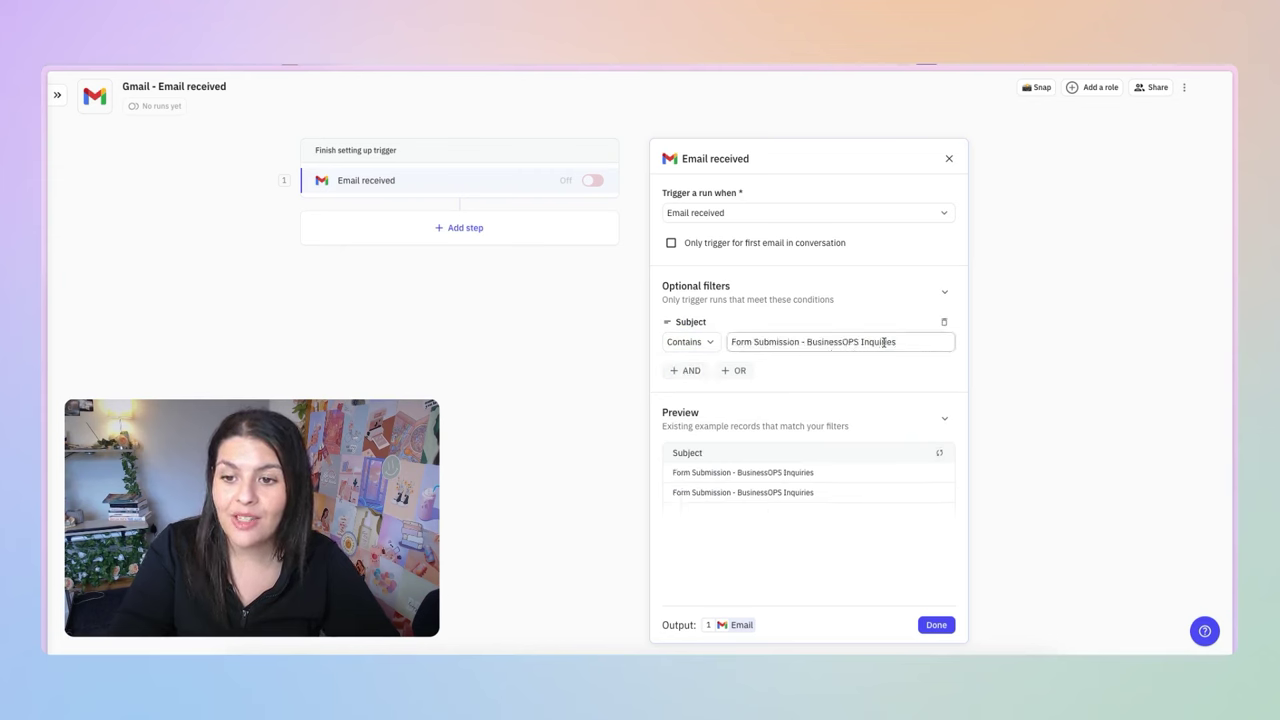
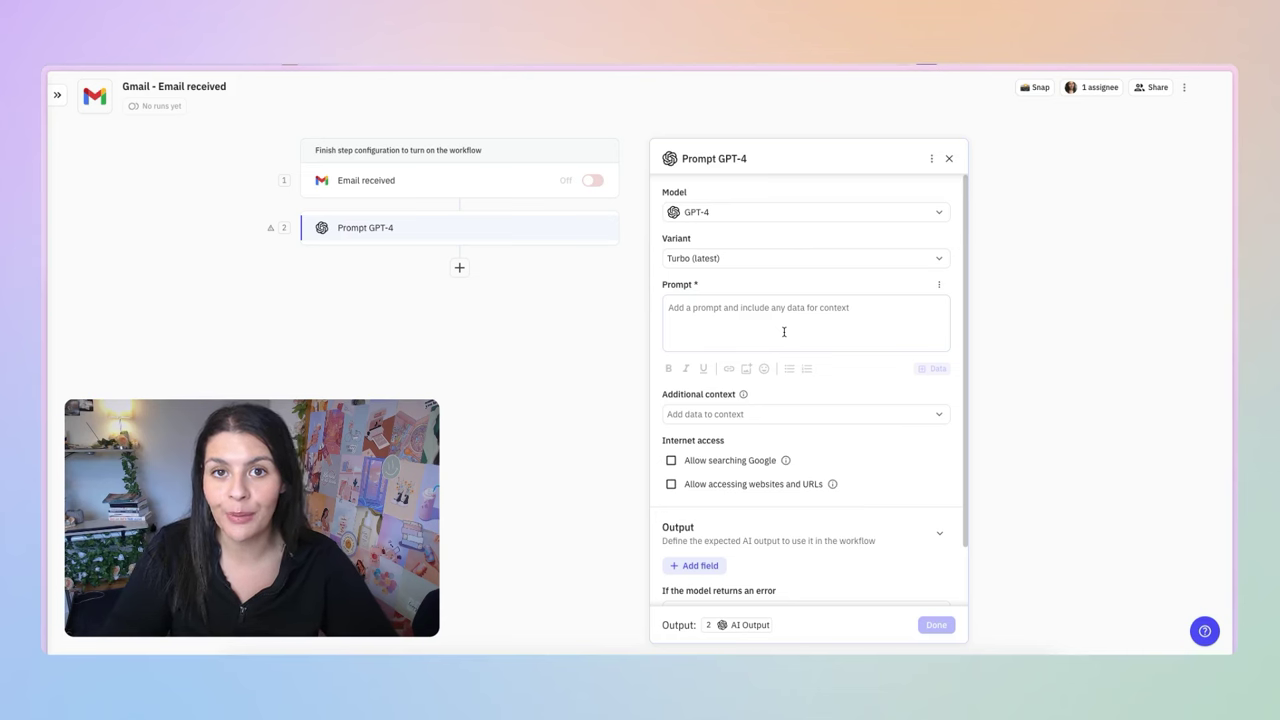
Paste the prompt into the GPT-4 step, asking it to extract contact details and inquiry answers under separate headers with clear paragraph spacing
click(784, 331)
key(ctrl+v)
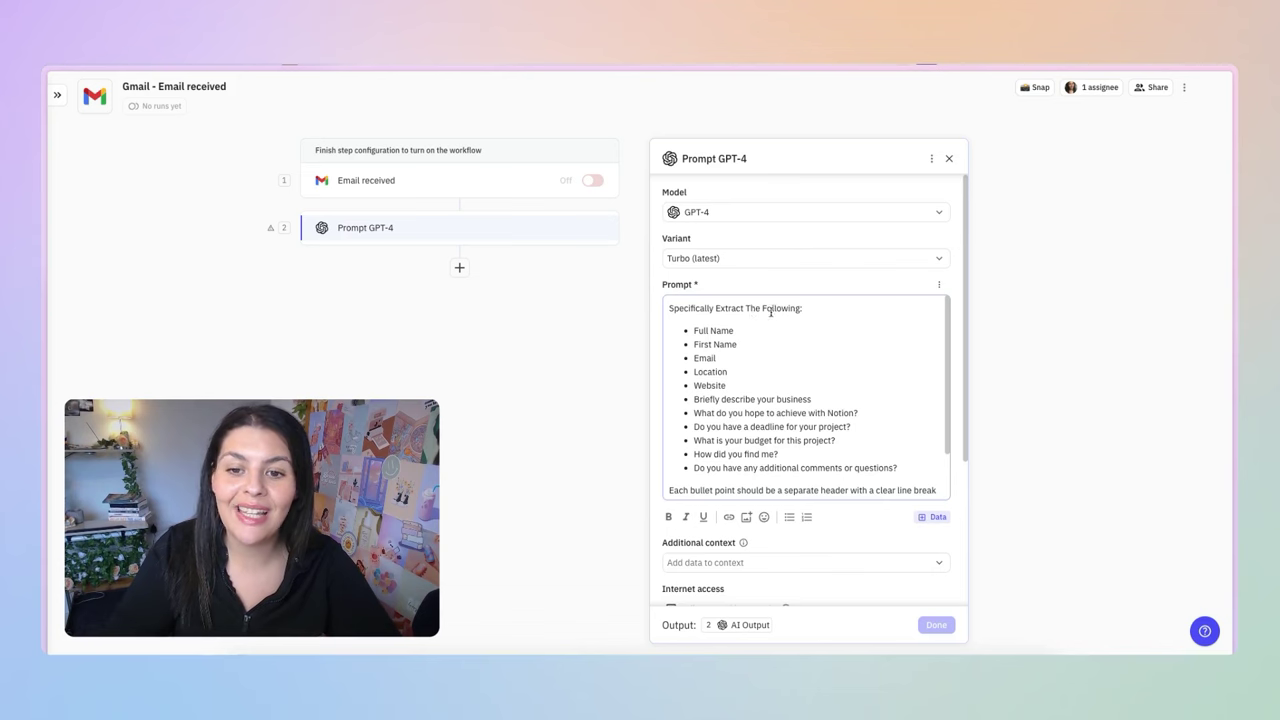
scroll(784, 329, down, 1)
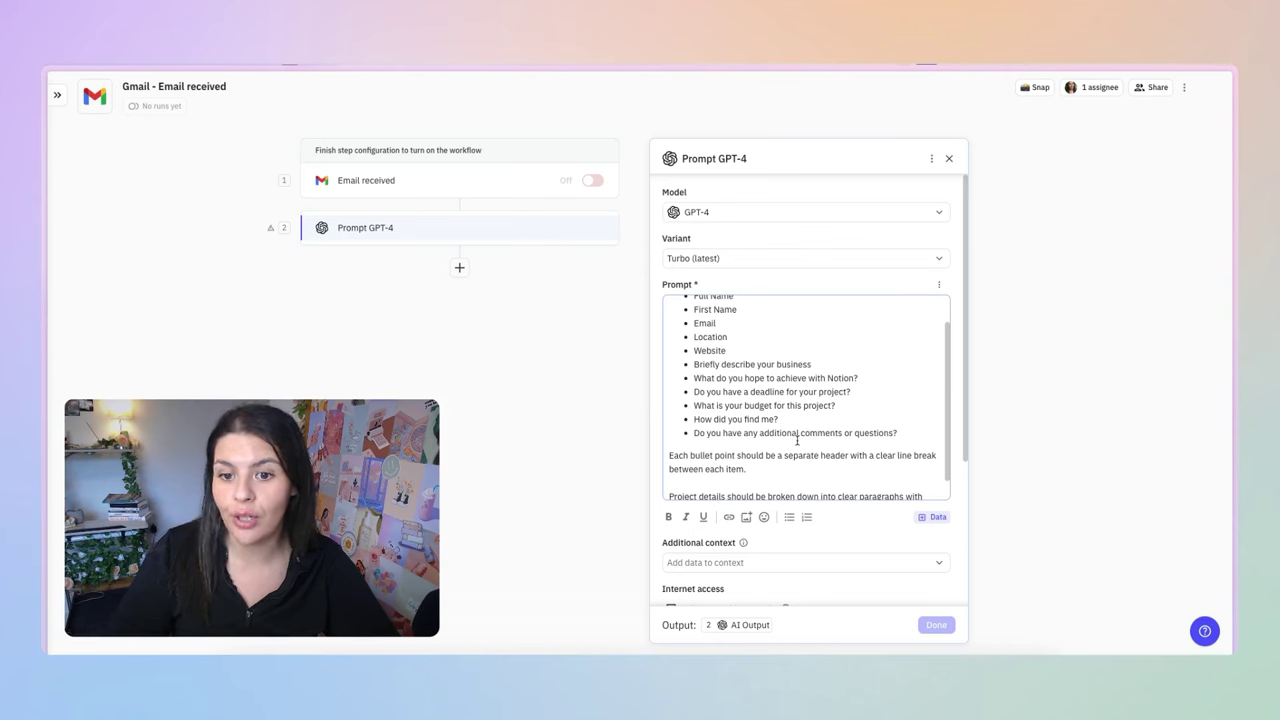
scroll(797, 440, down, 3)
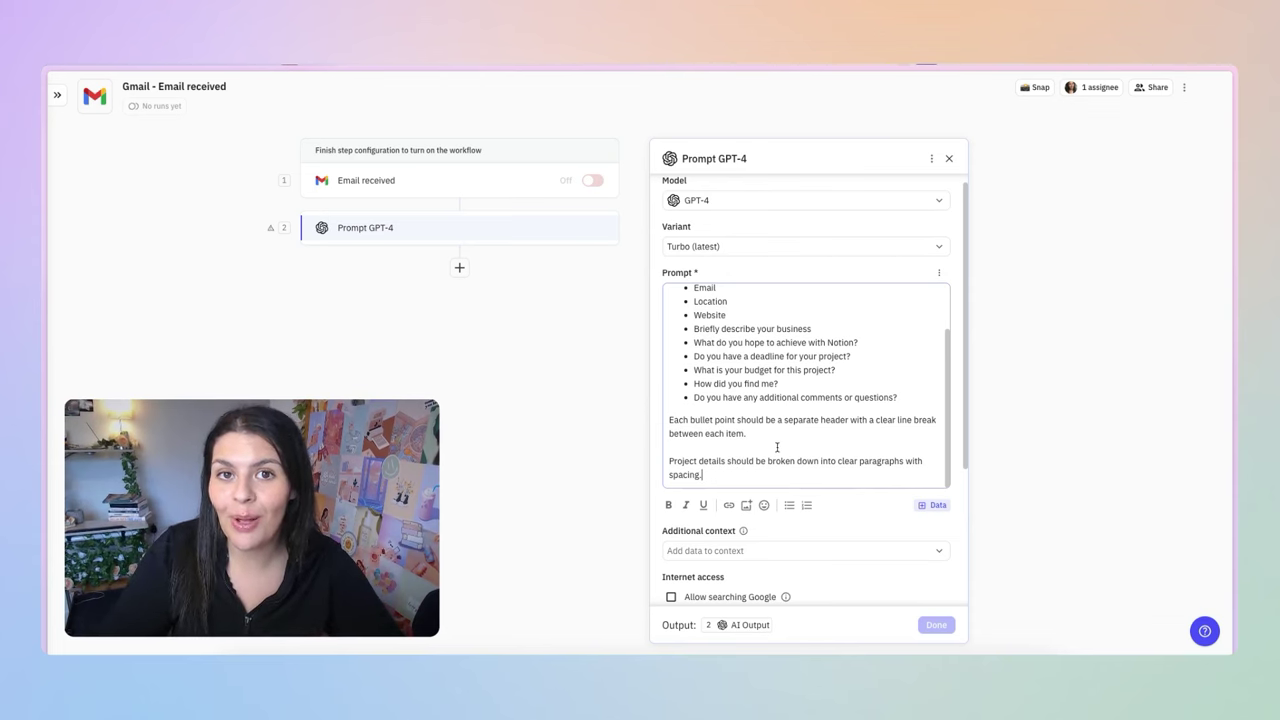
Review the pasted prompt's extraction fields, including First Name, its formatting instructions, and the context and output settings below it
scroll(780, 449, up, 1)
scroll(777, 447, up, 3)
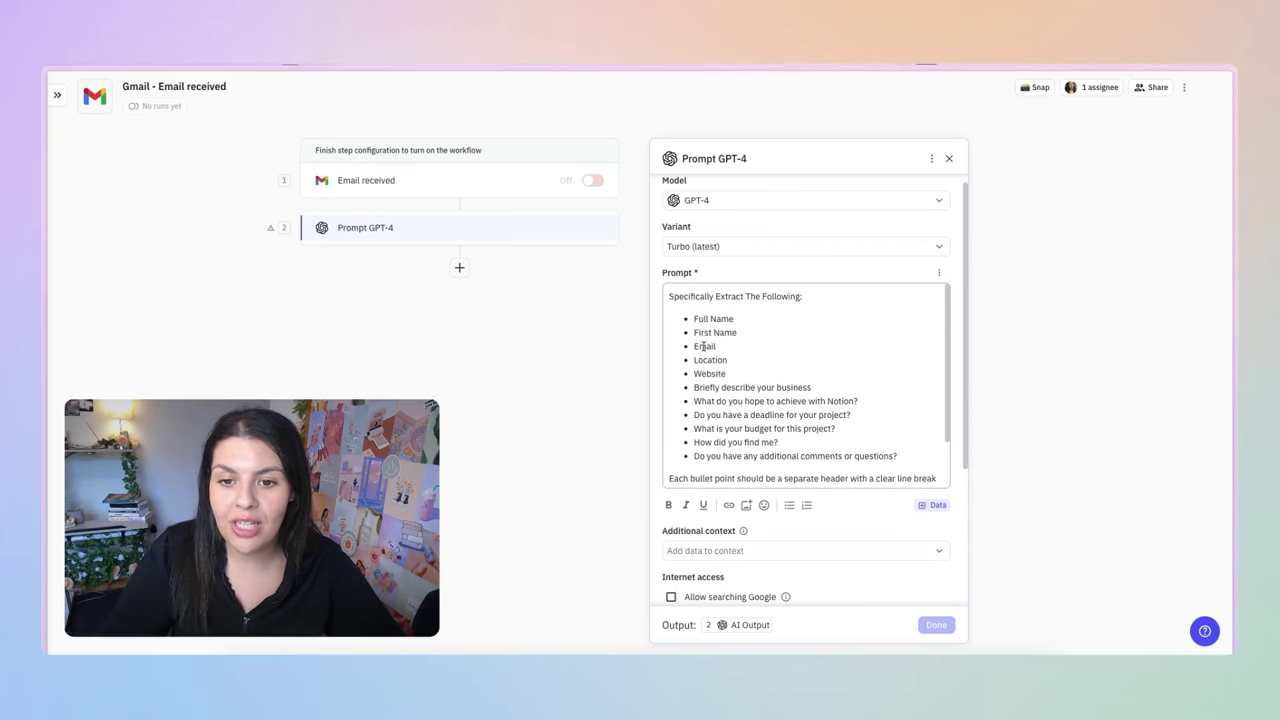
drag(745, 334, 690, 332)
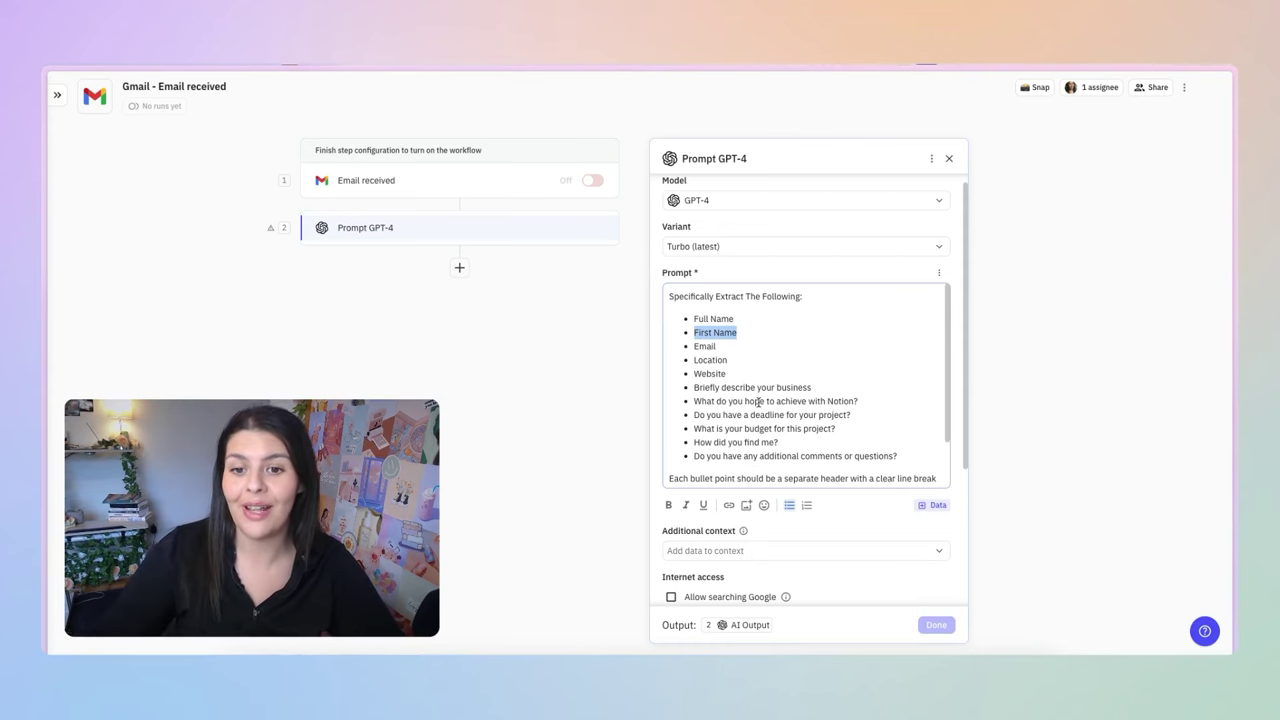
scroll(822, 395, down, 1)
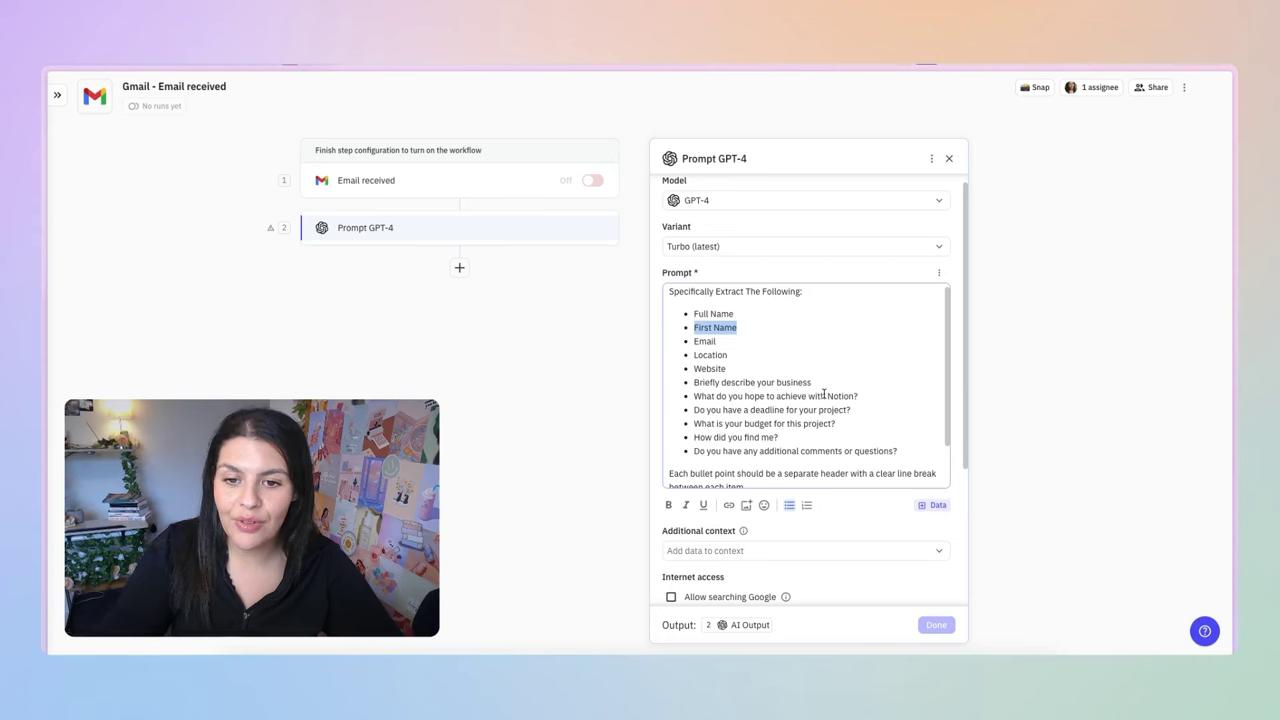
scroll(821, 395, down, 2)
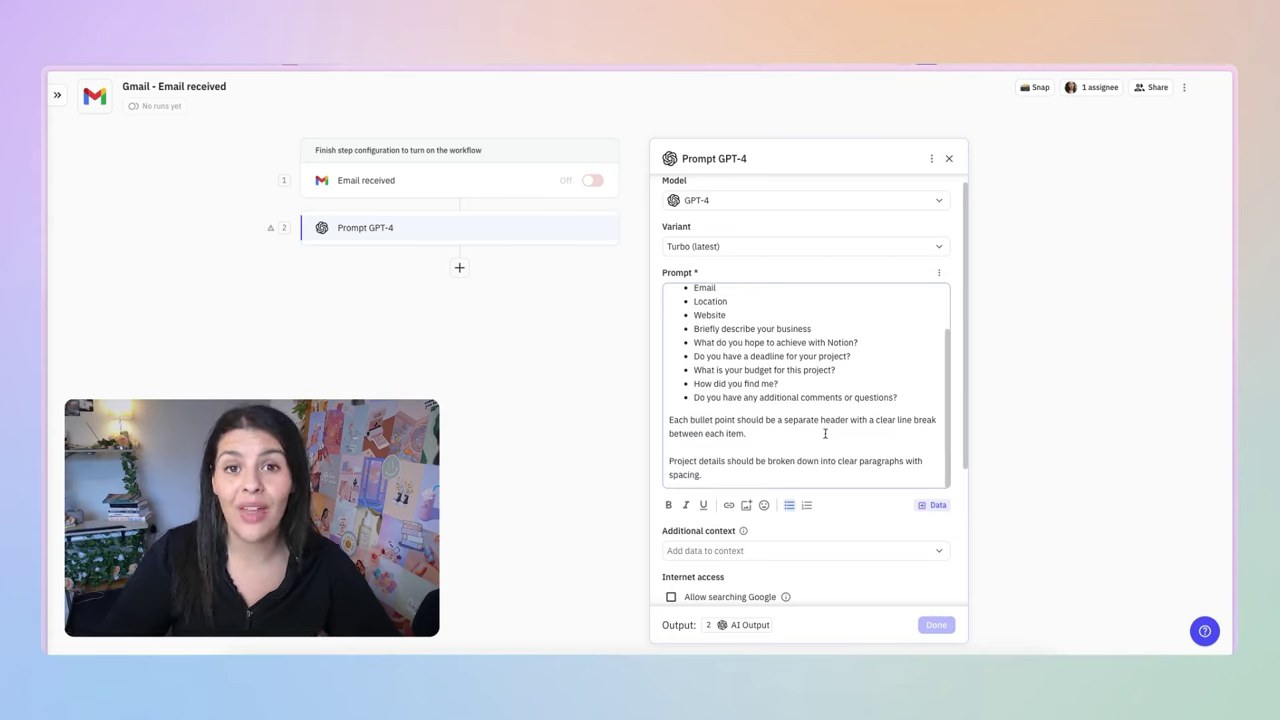
scroll(874, 497, down, 1)
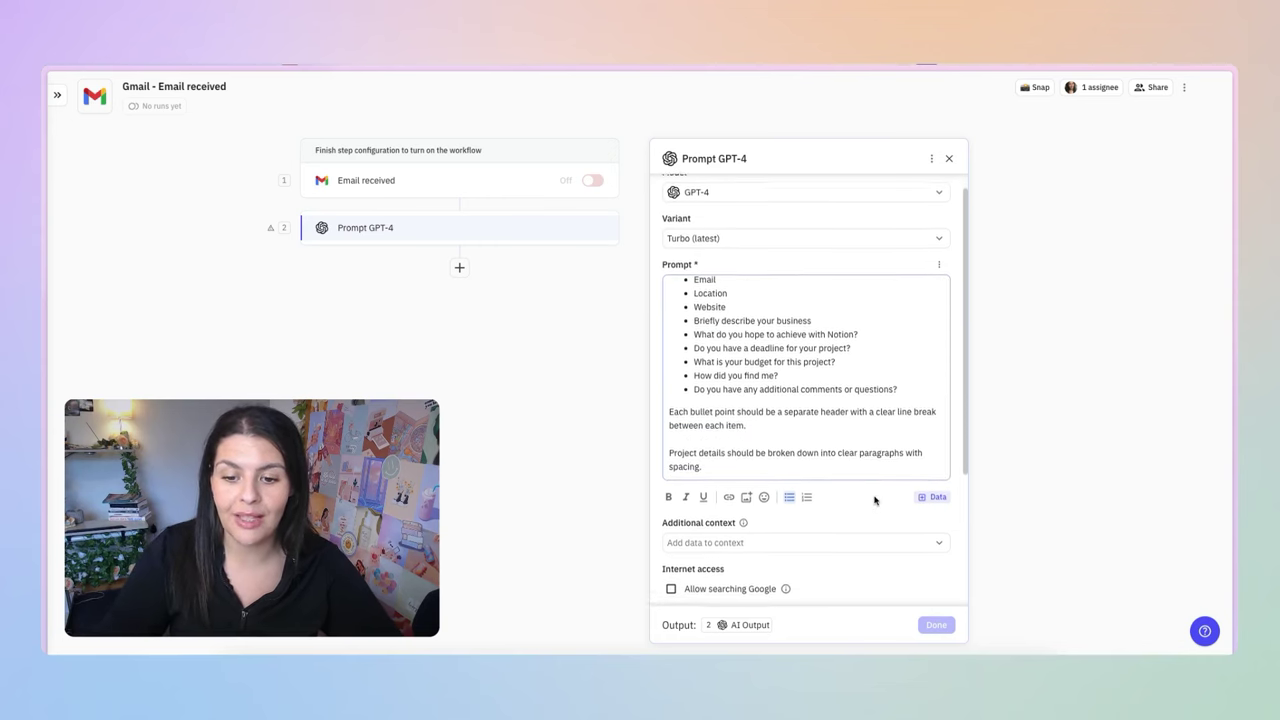
scroll(874, 500, down, 5)
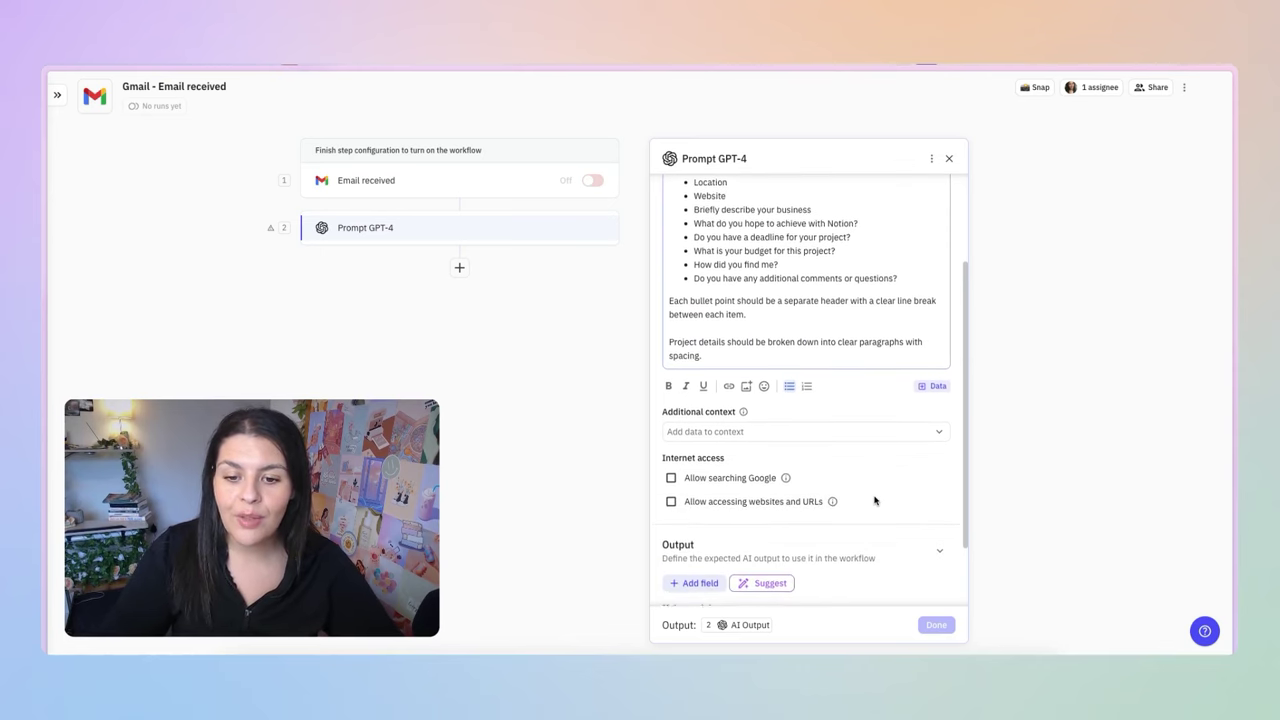
click(785, 349)
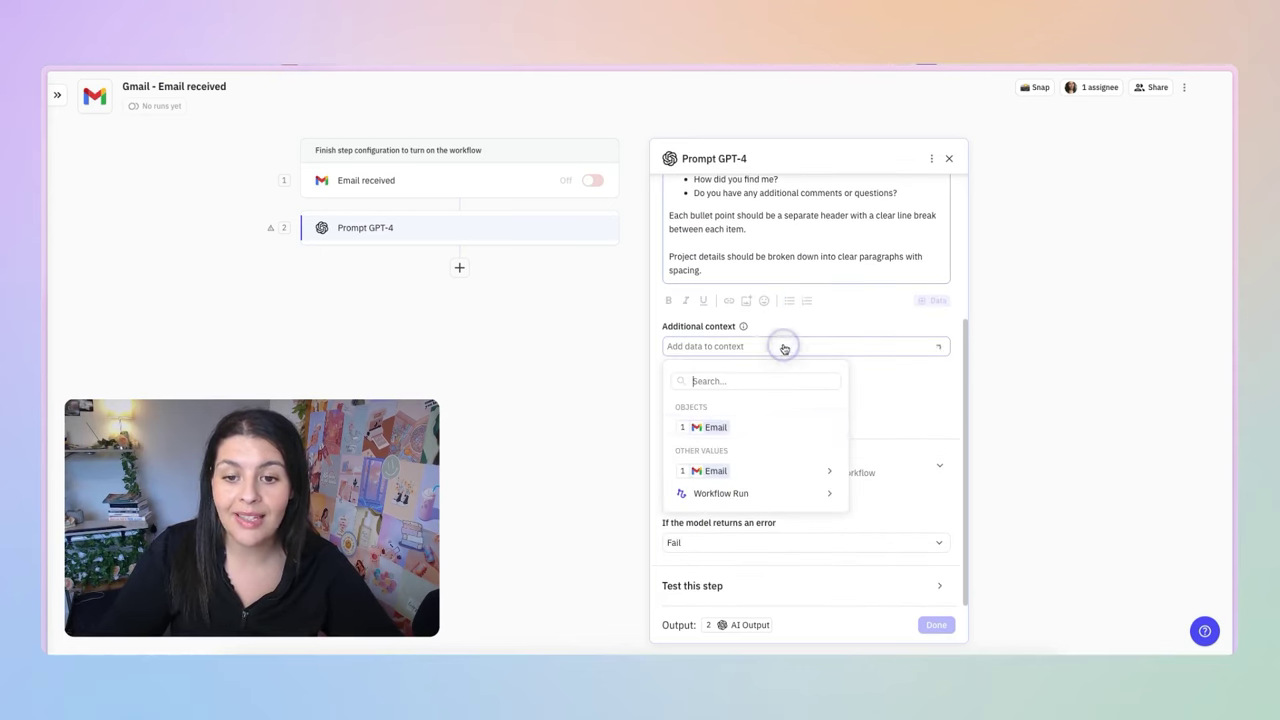
click(668, 467)
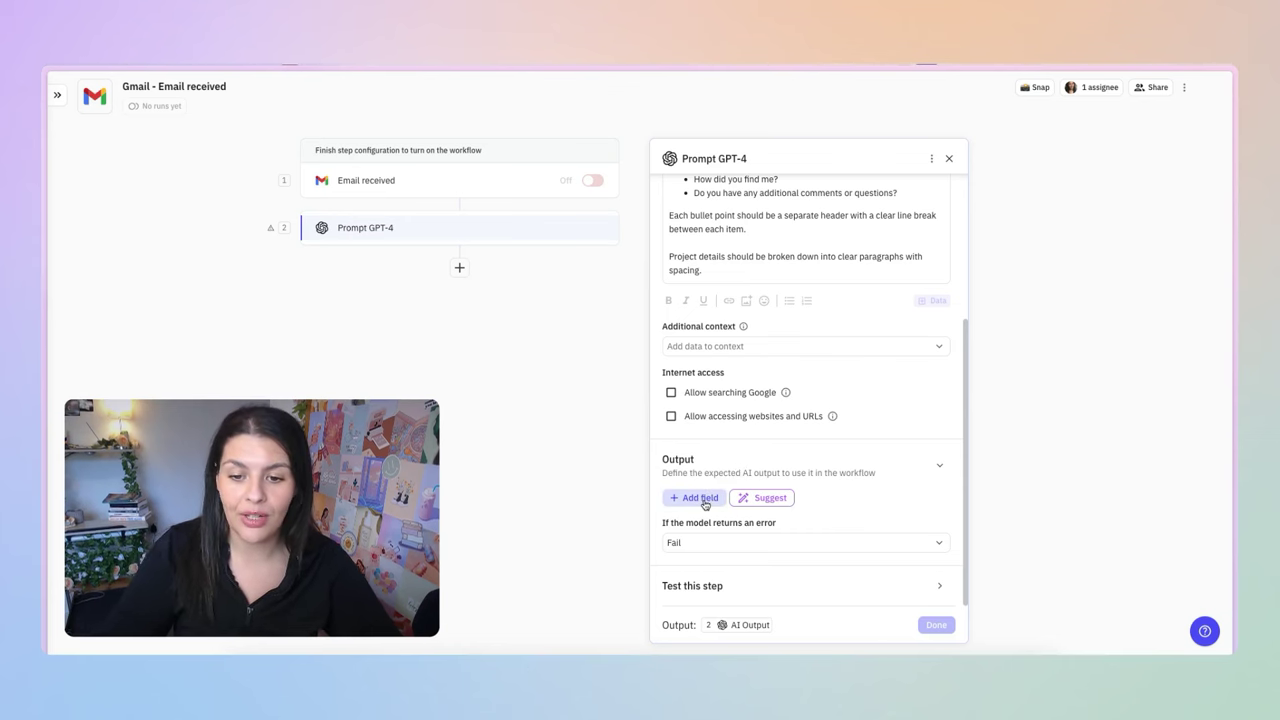
Add a text output field named "Full Name" to the GPT-4 step, with a value required
click(700, 497)
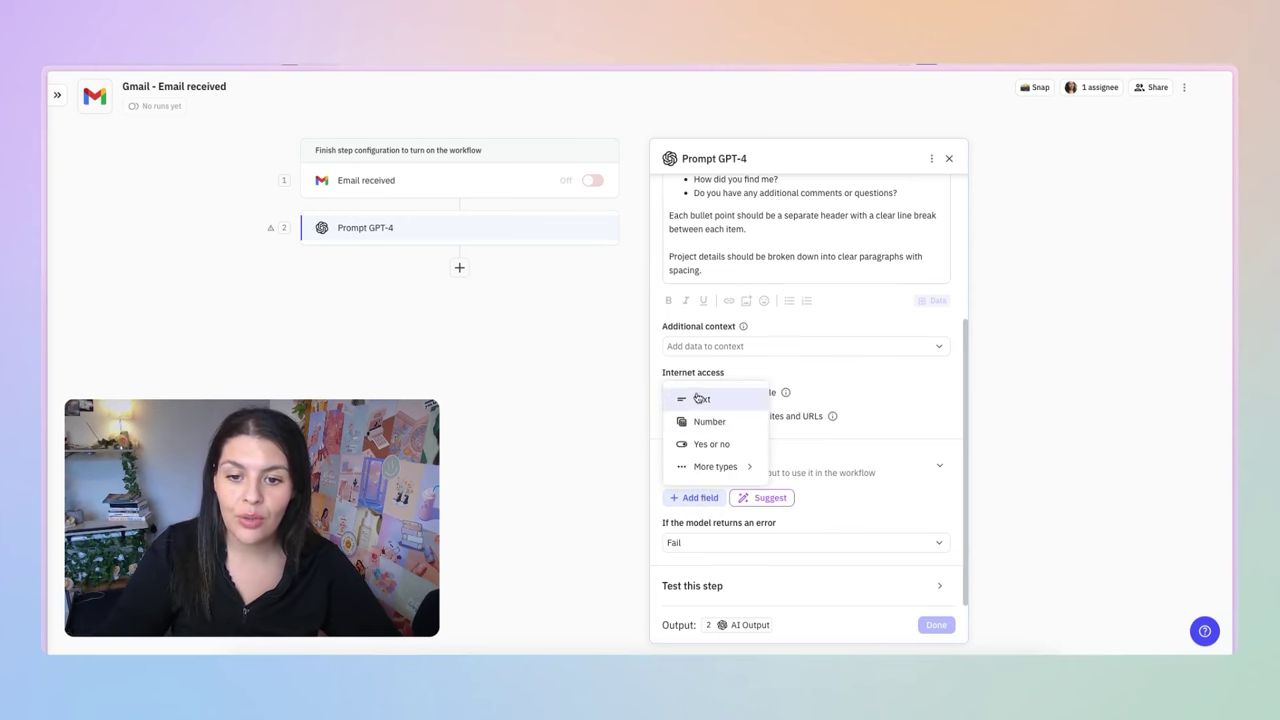
mouse_move(737, 466)
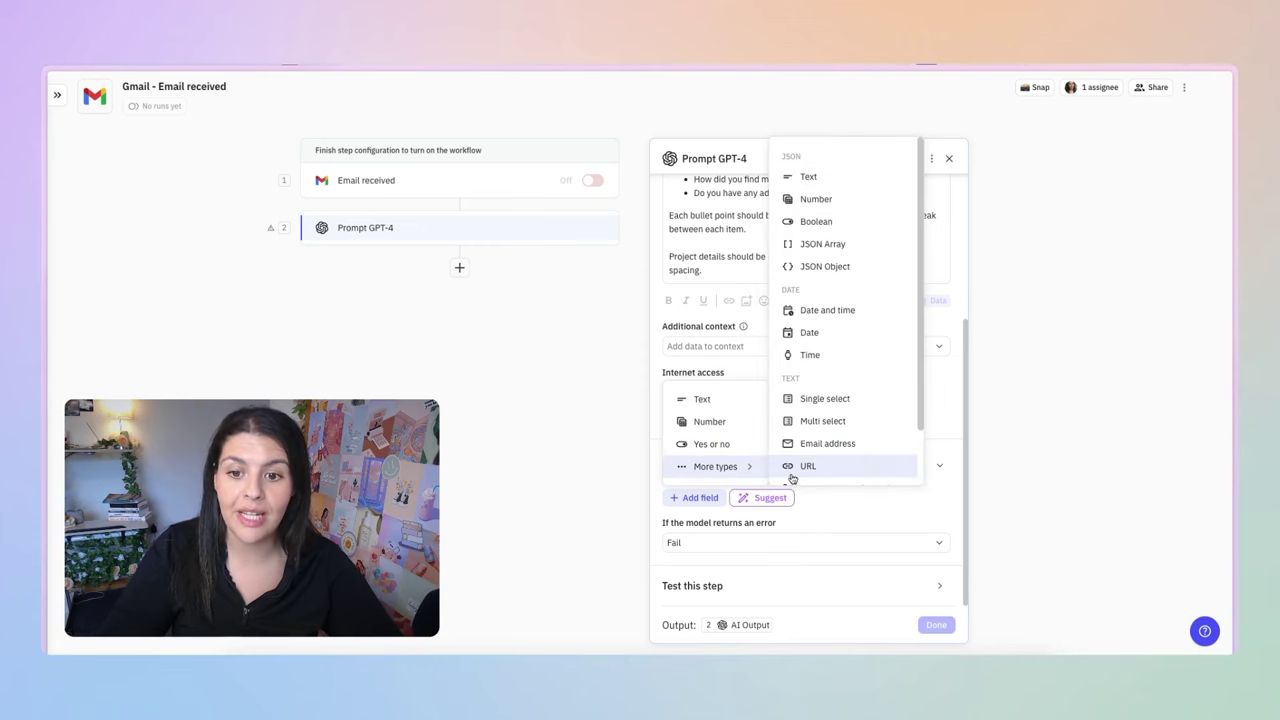
click(703, 401)
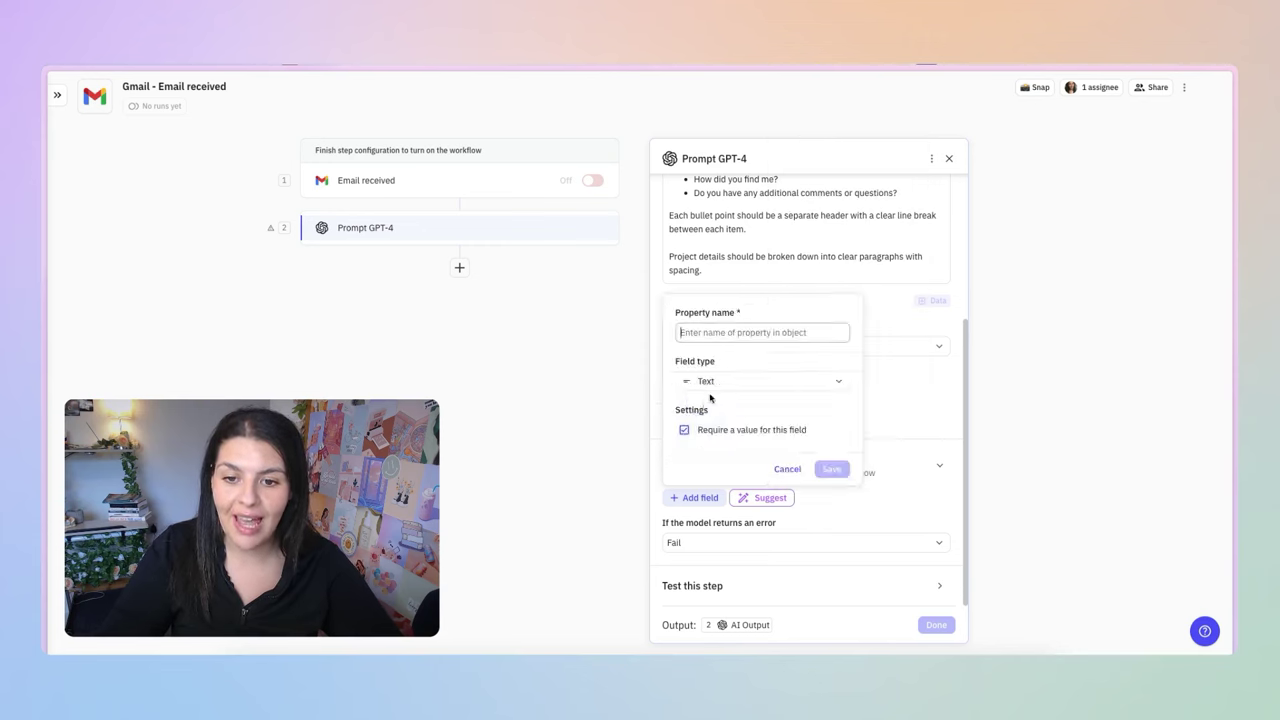
text(F)
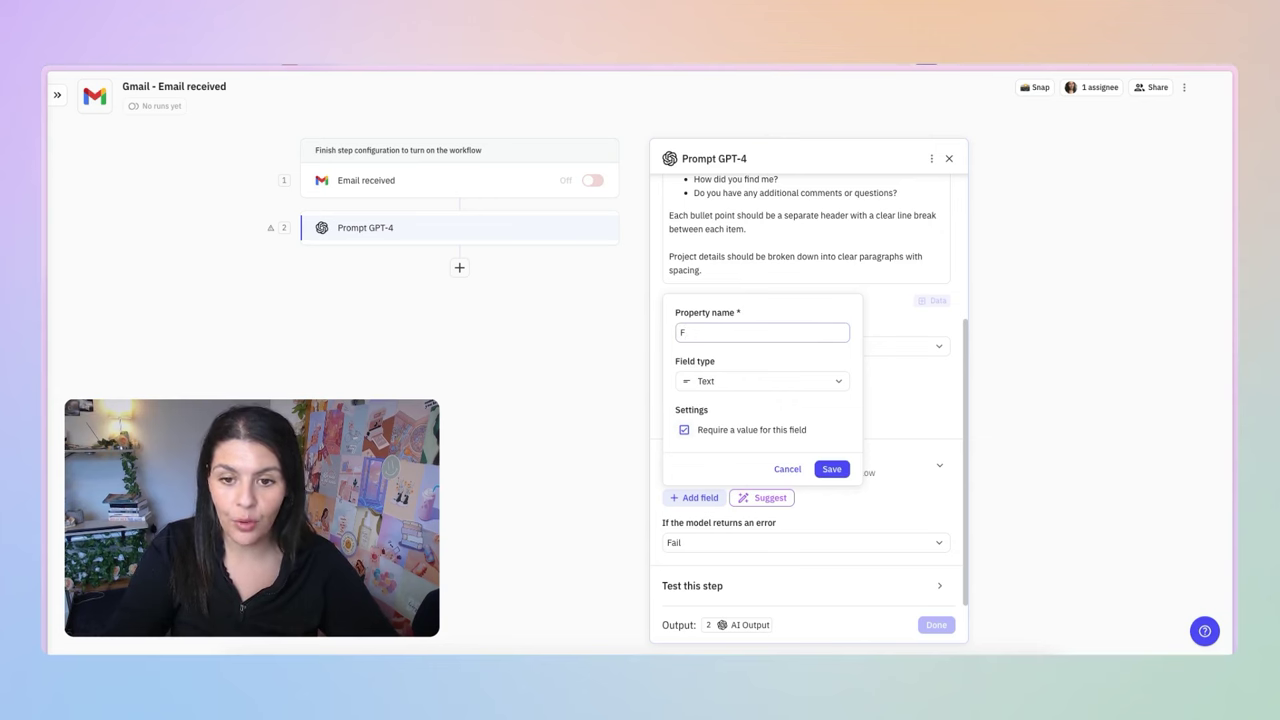
text(ull Name)
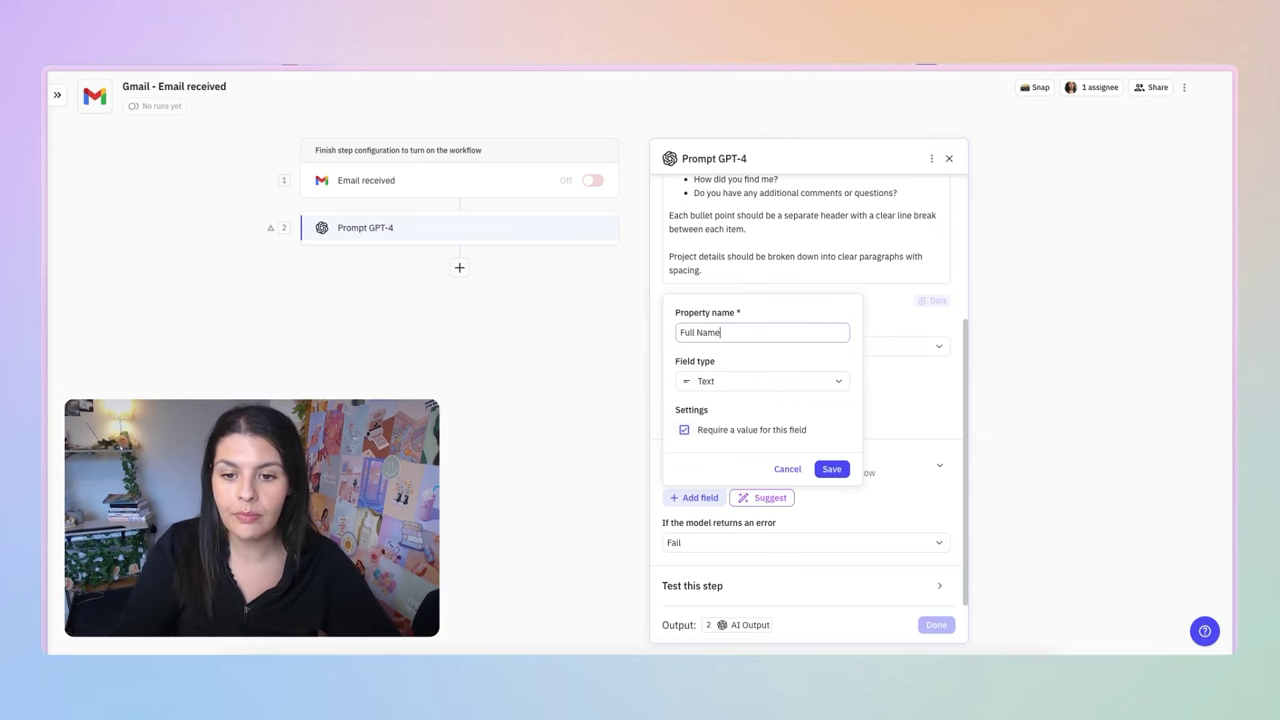
click(684, 431)
click(684, 431)
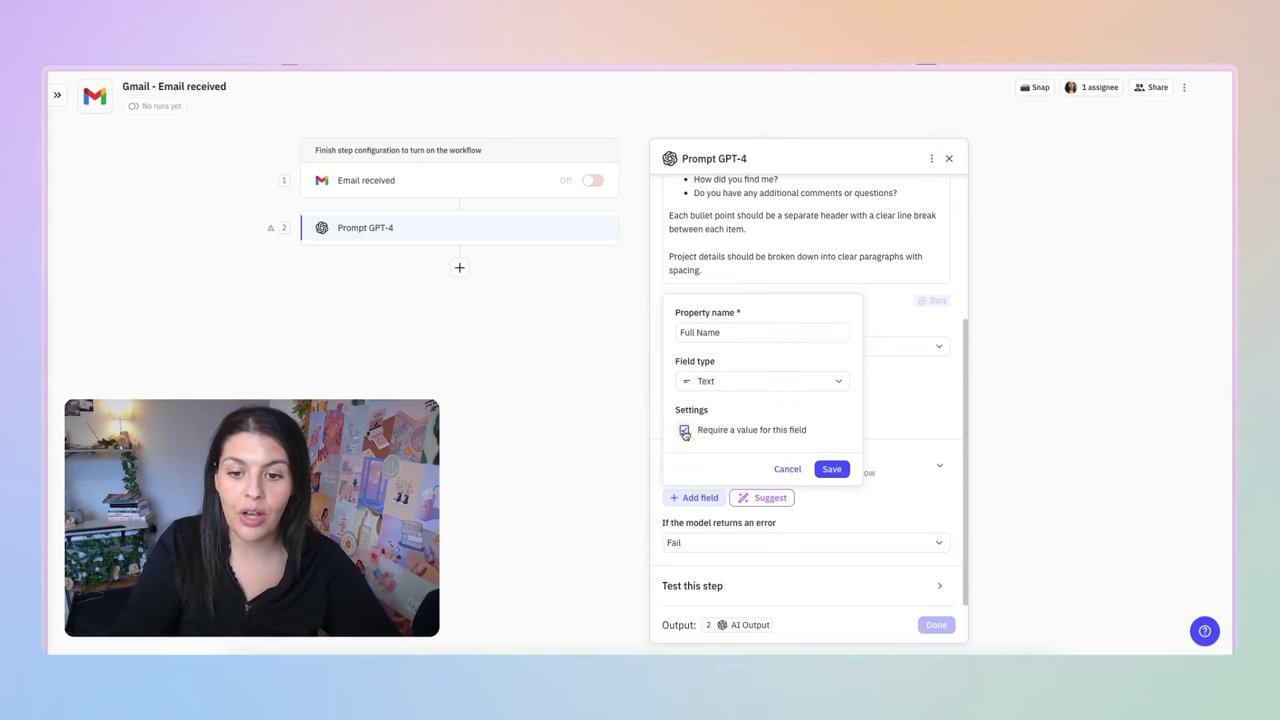
click(826, 470)
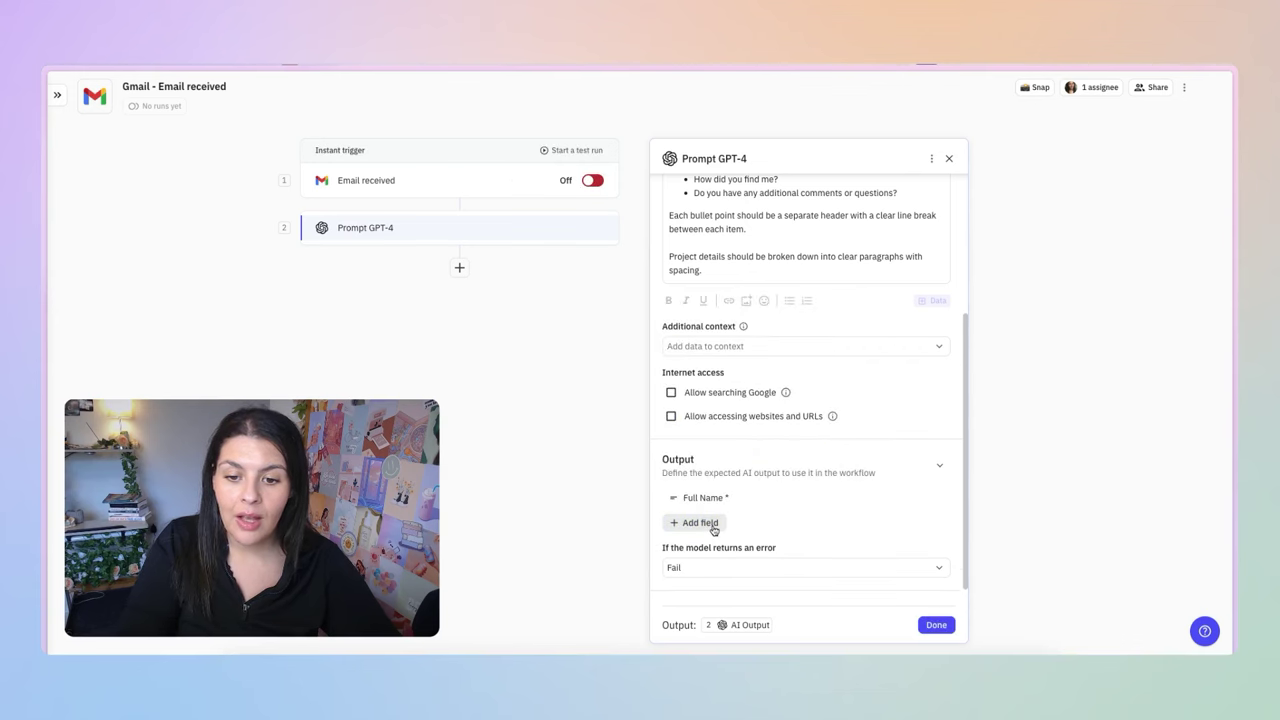
Add a second required text output field named "First Name" to the GPT-4 step
click(700, 522)
click(723, 426)
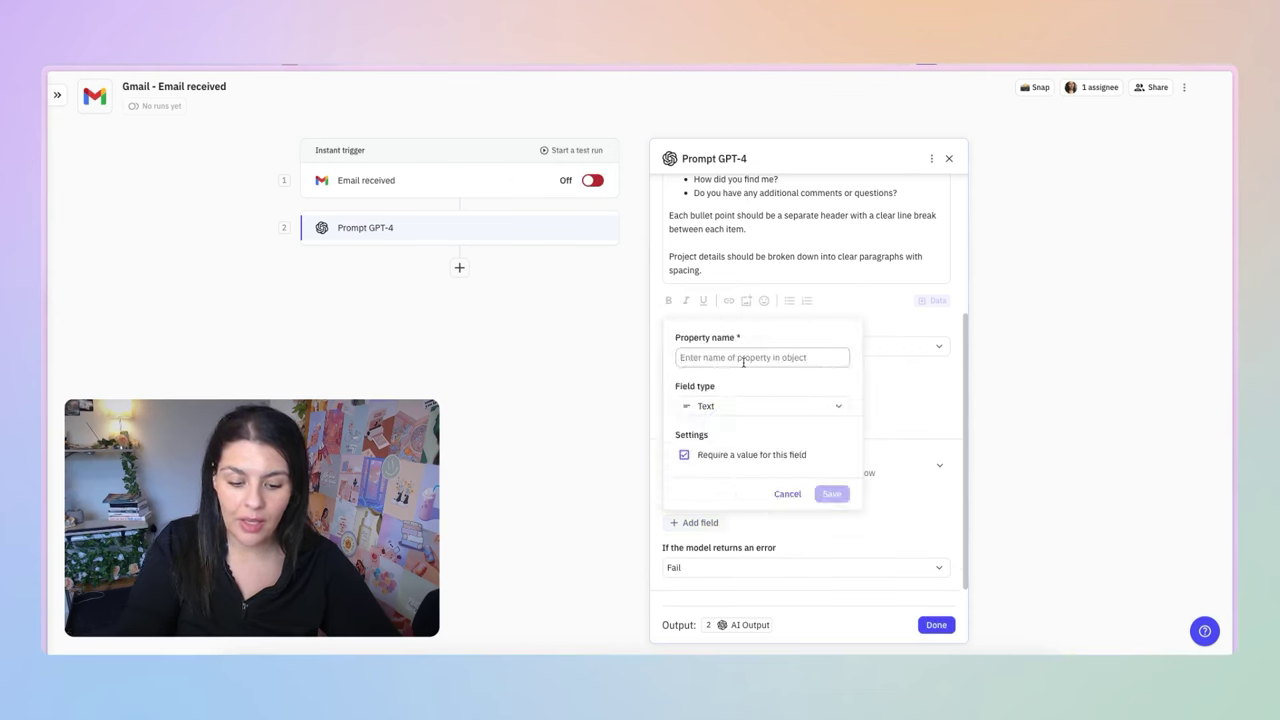
text(First Name)
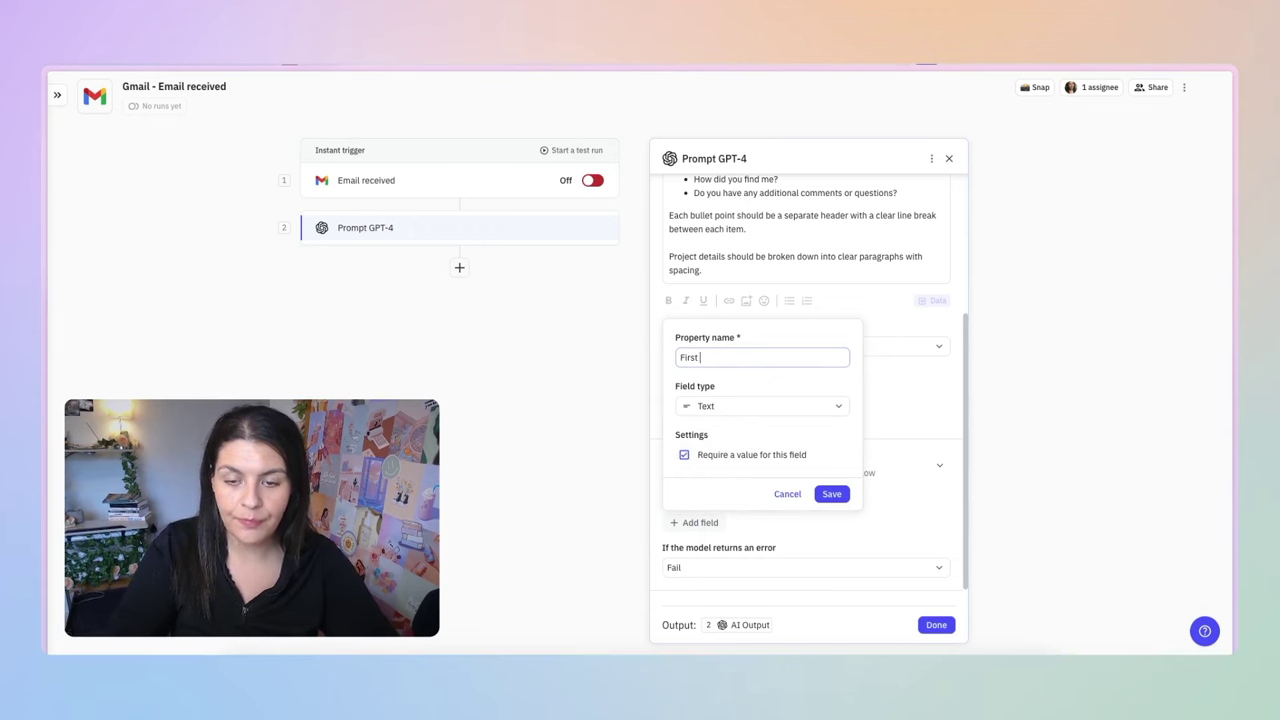
key(Return)
Check the prompt's field list and add a required output field named "Email" with the Email address type
scroll(785, 377, up, 3)
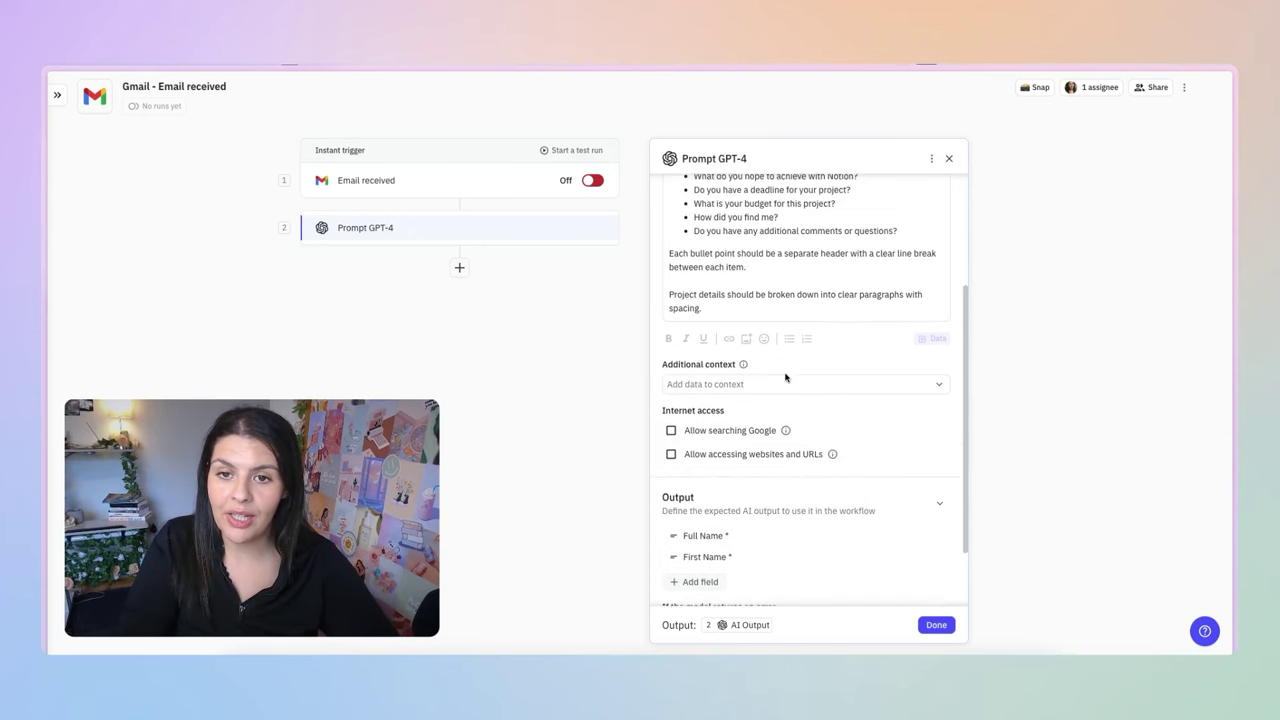
scroll(749, 312, up, 1)
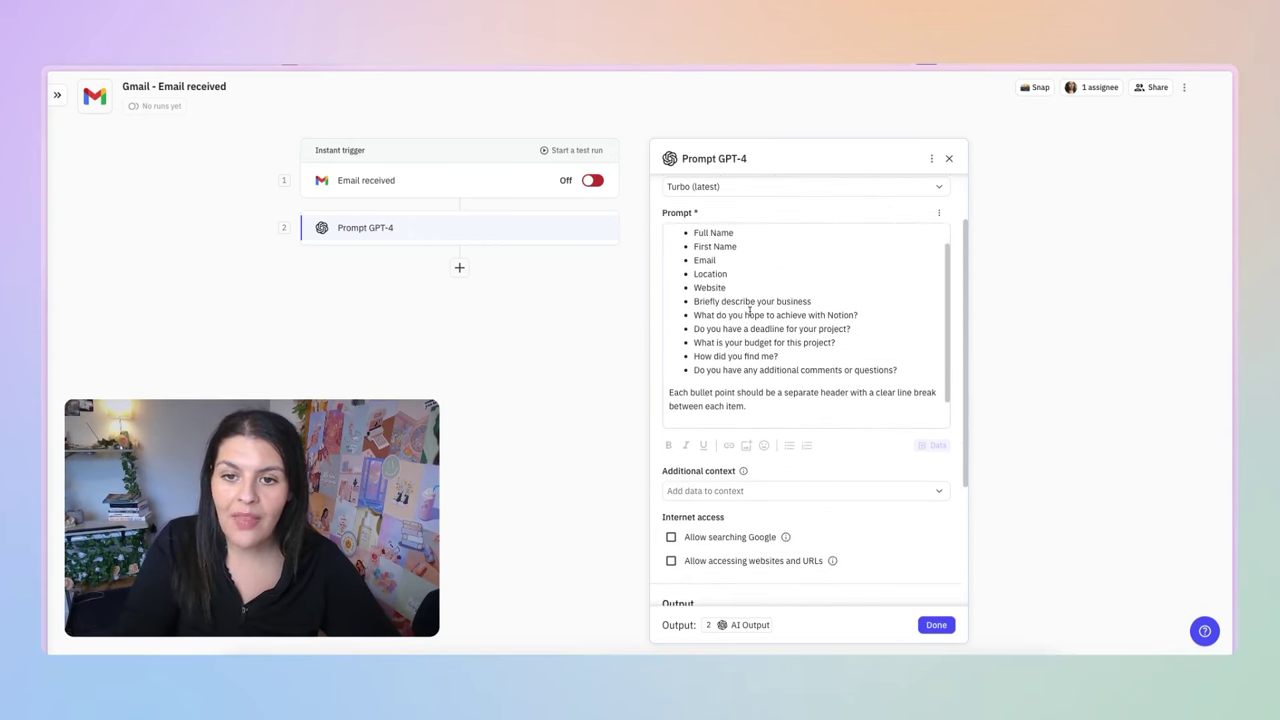
double_click(709, 260)
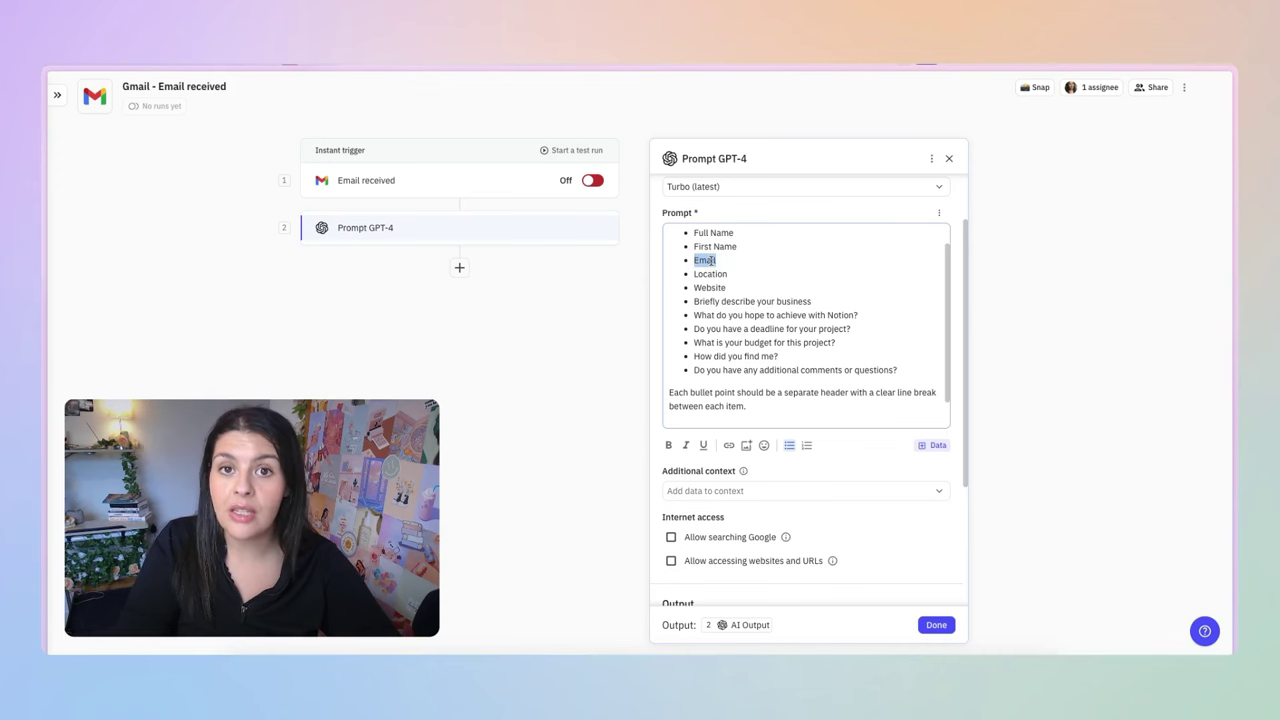
scroll(774, 417, down, 2)
scroll(757, 457, down, 3)
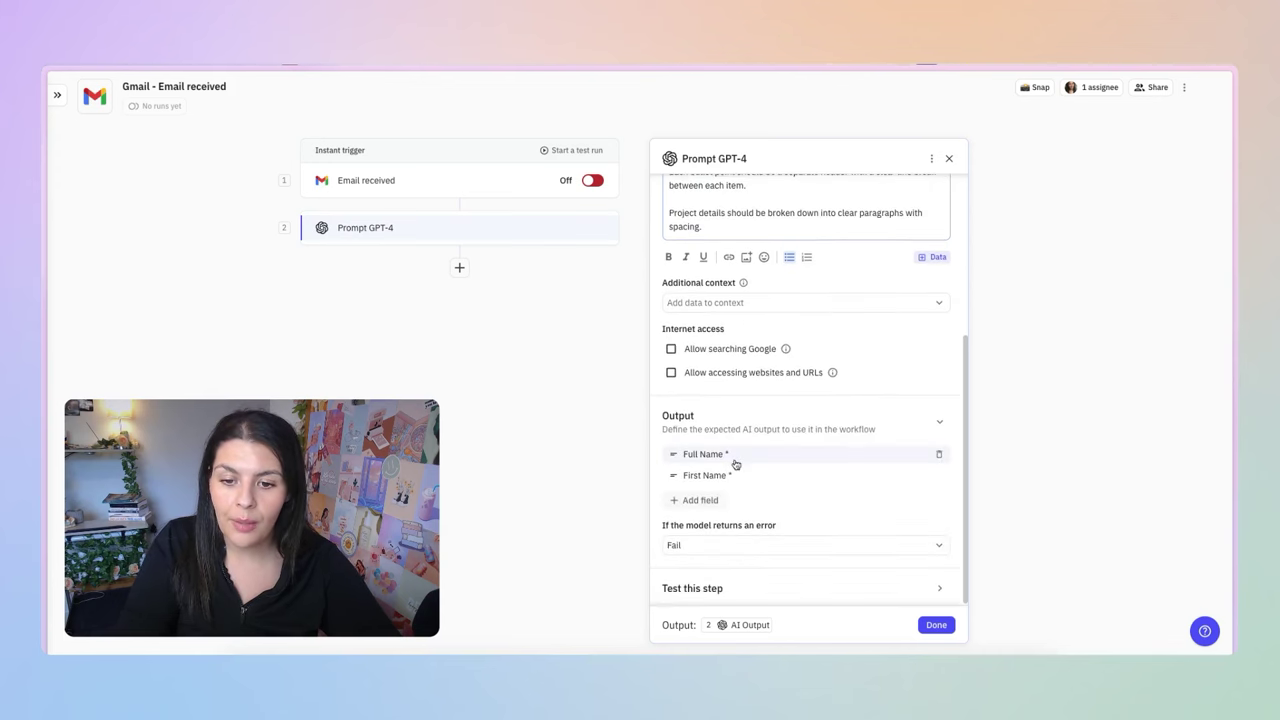
click(693, 500)
mouse_move(709, 473)
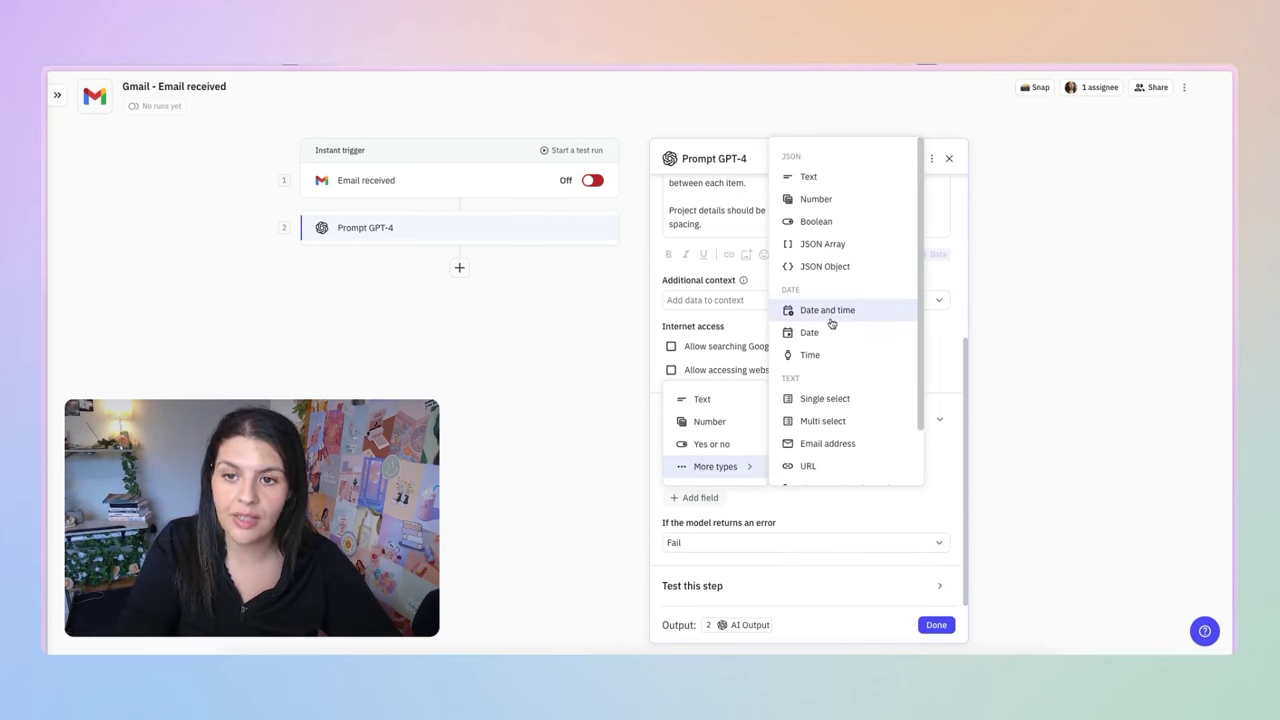
click(828, 443)
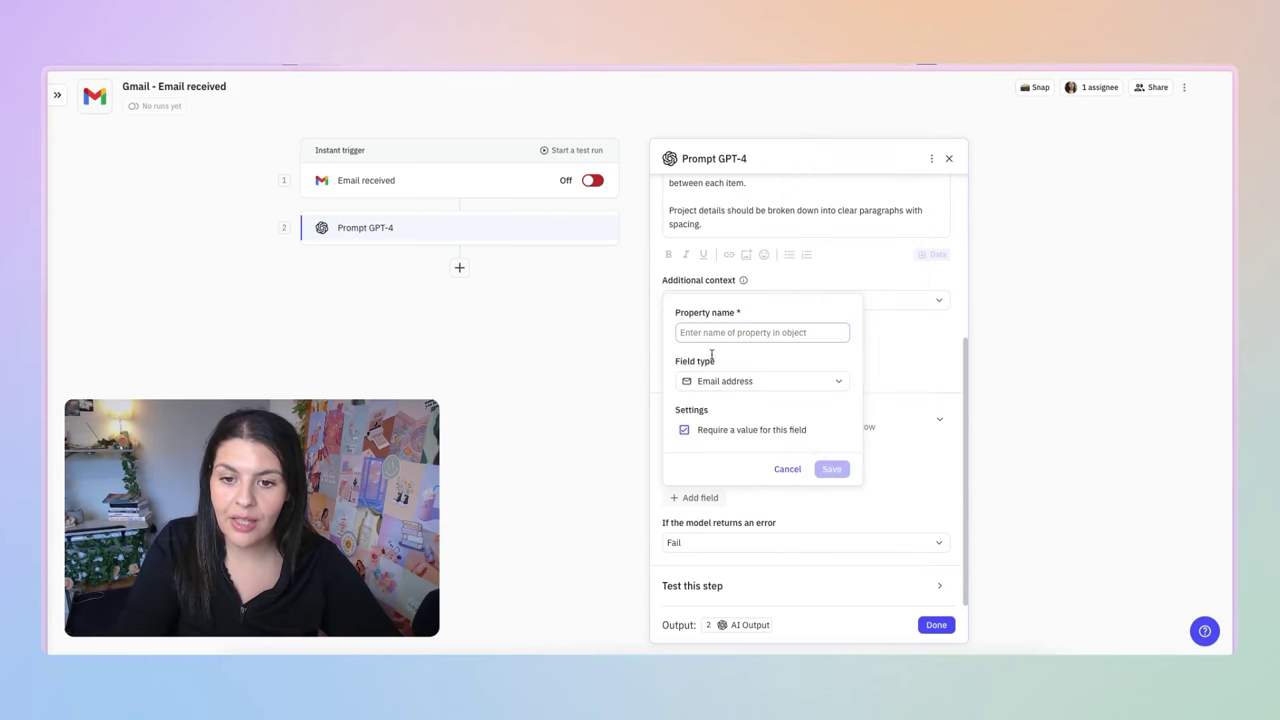
text(Email)
click(832, 469)
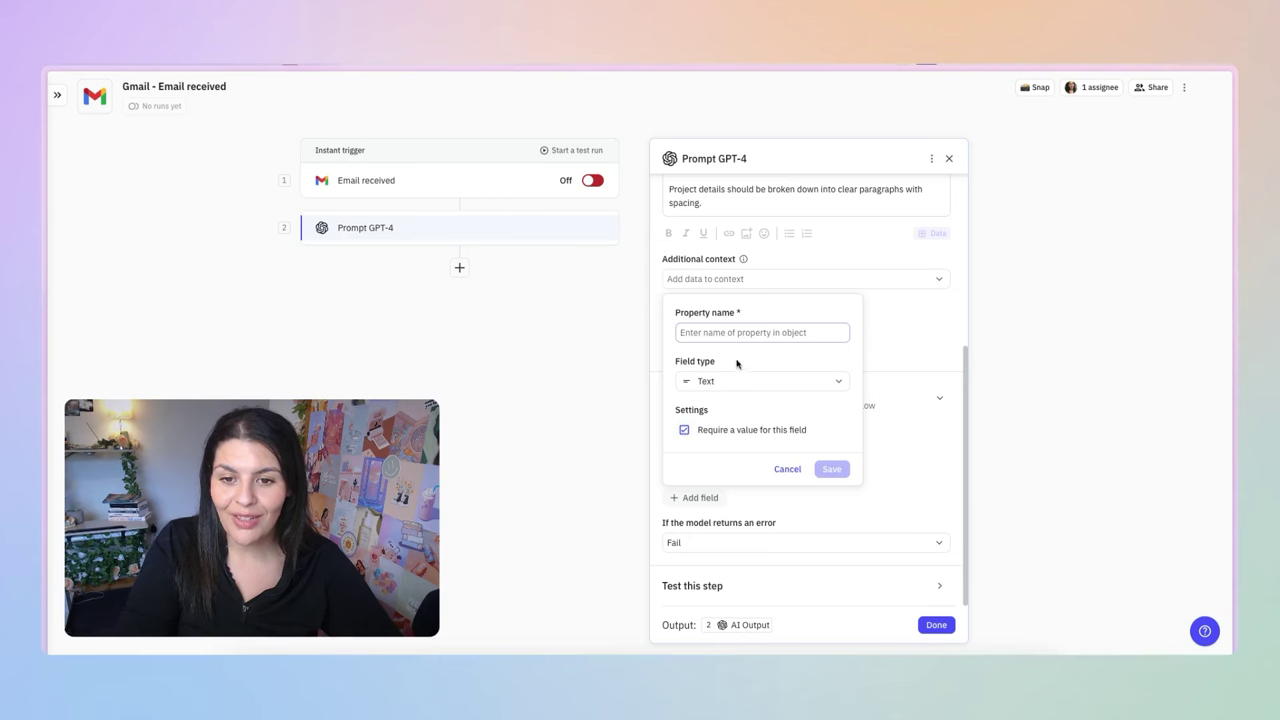
Add a required text output field named "Location" and a required URL output field named "Website"
text(Location)
click(832, 469)
click(693, 514)
mouse_move(709, 463)
click(831, 469)
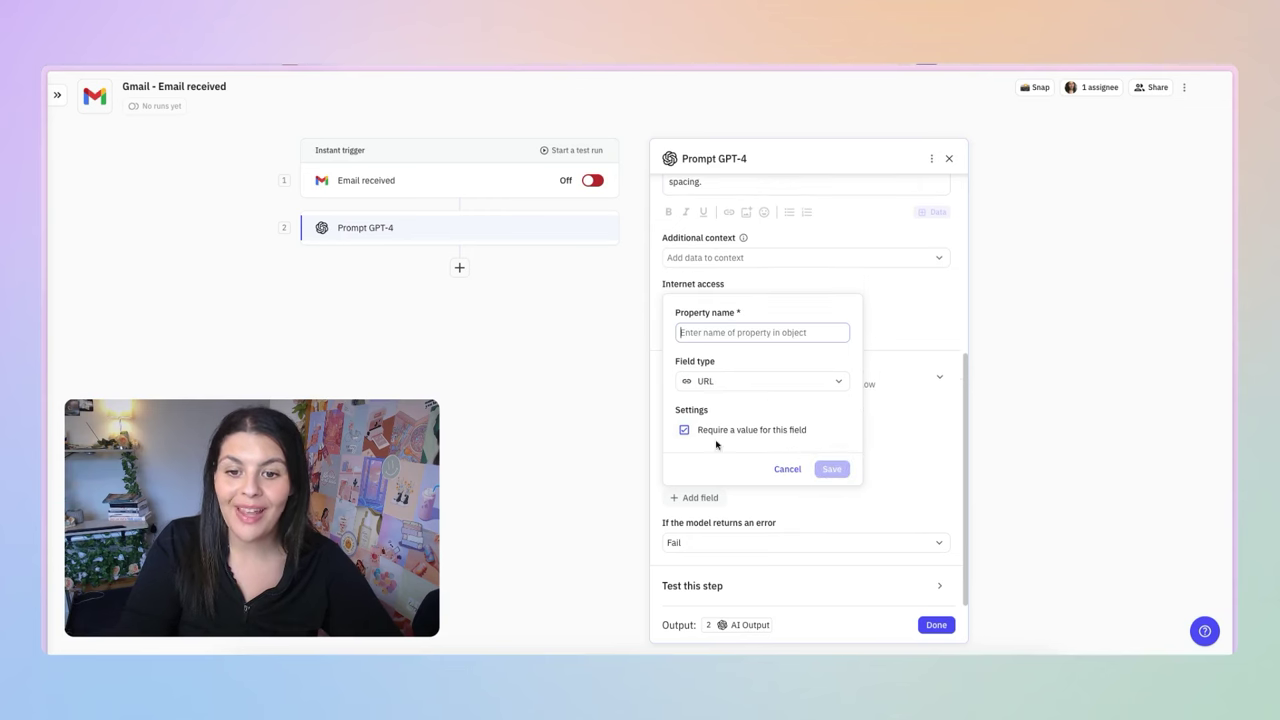
text(Website)
click(831, 469)
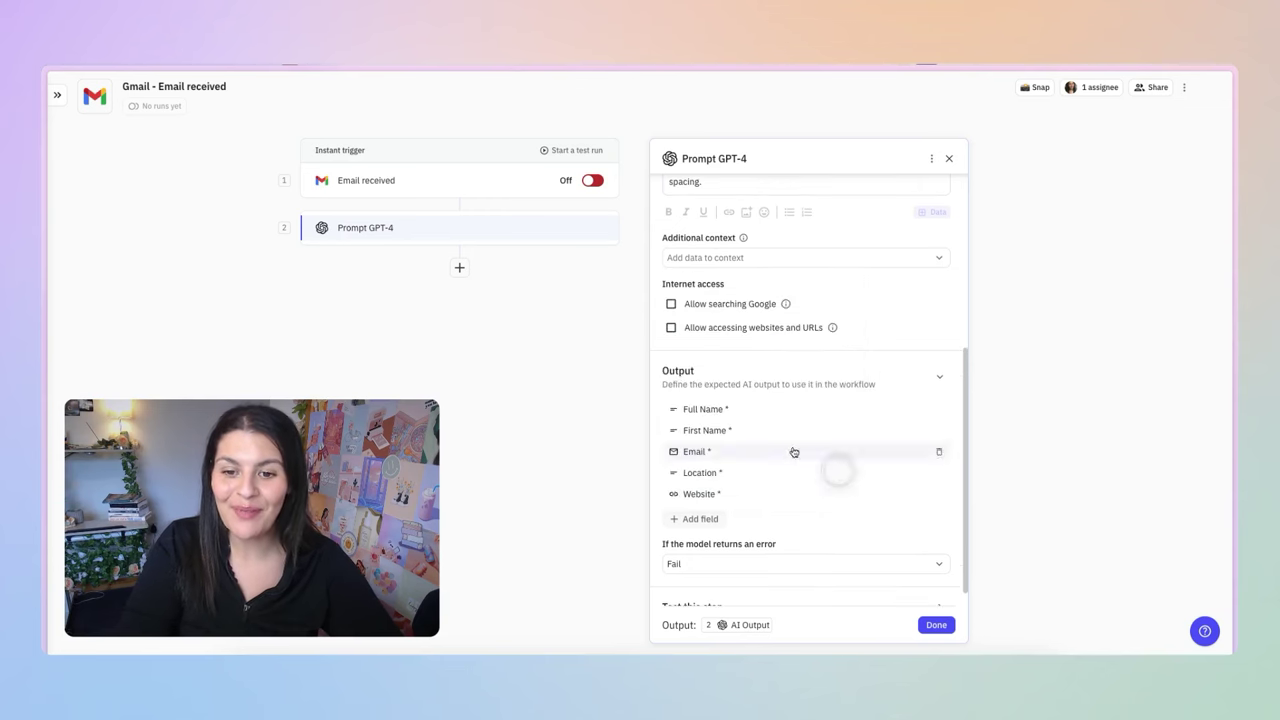
Add text output fields "Briefly describe your business", "What do you hope to achieve with Notion?" and "Do you have a deadline for your project?"
drag(694, 341, 836, 341)
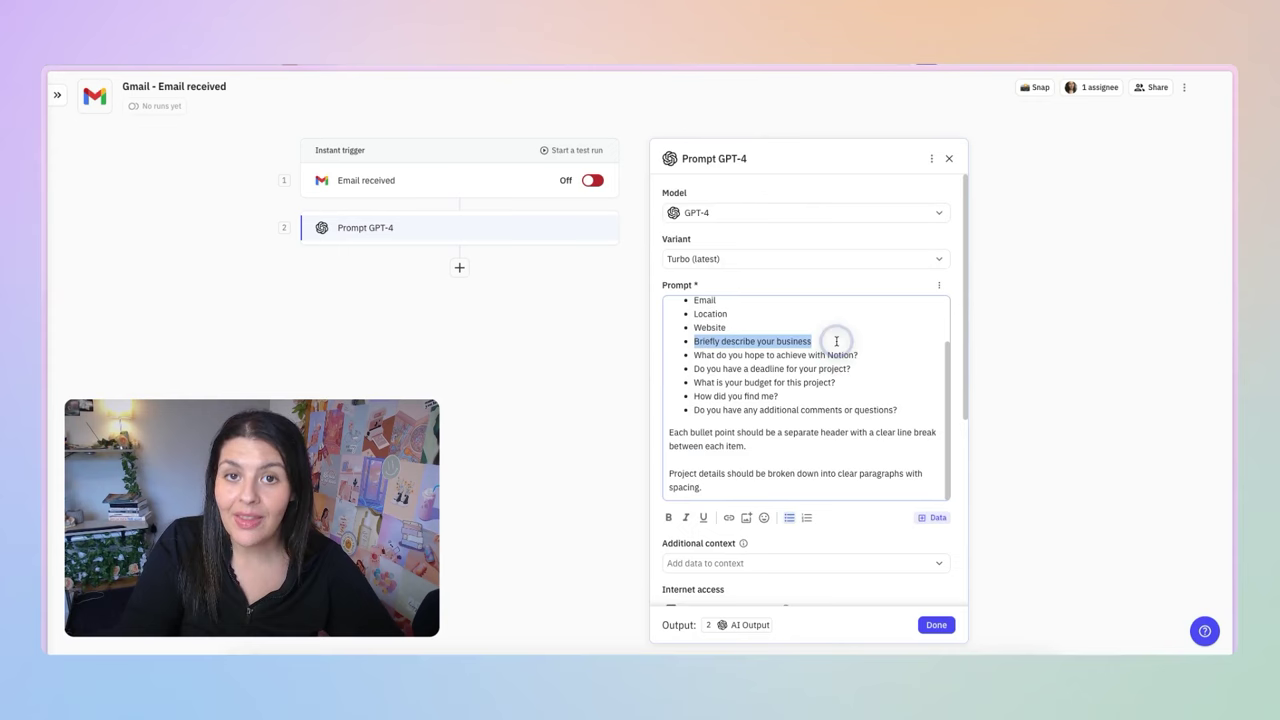
scroll(800, 380, down, 6)
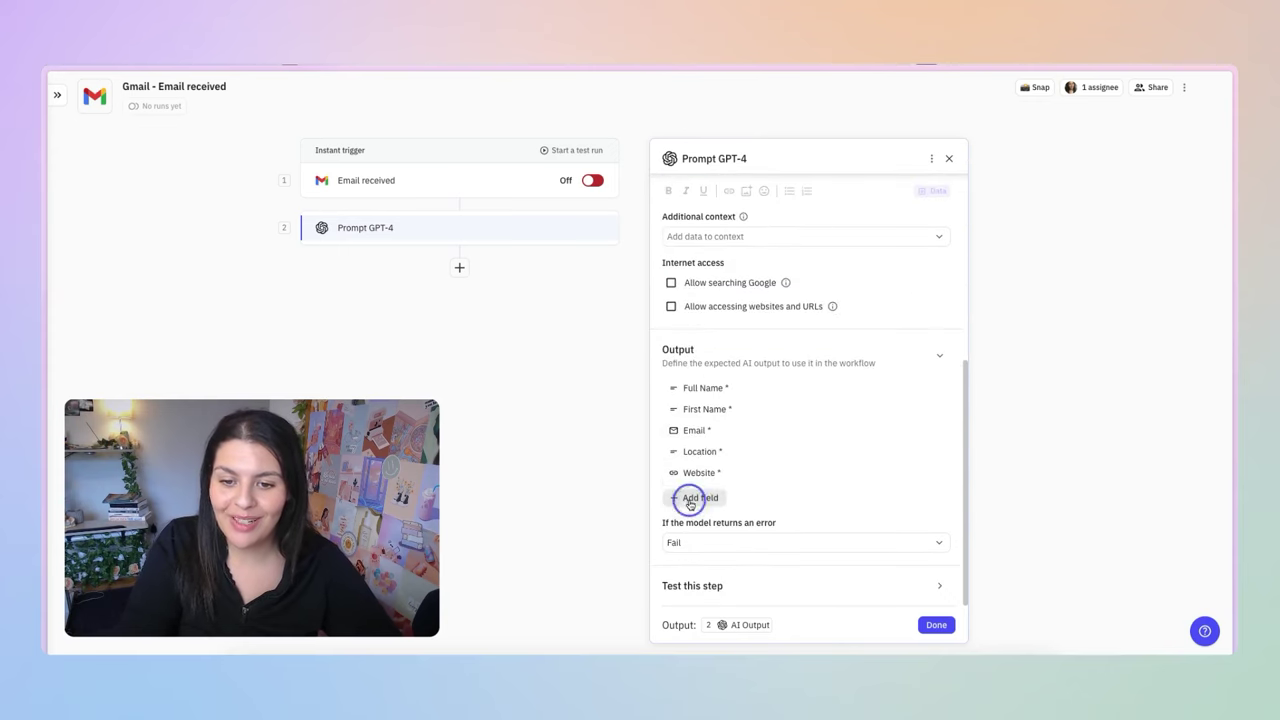
click(695, 496)
click(702, 398)
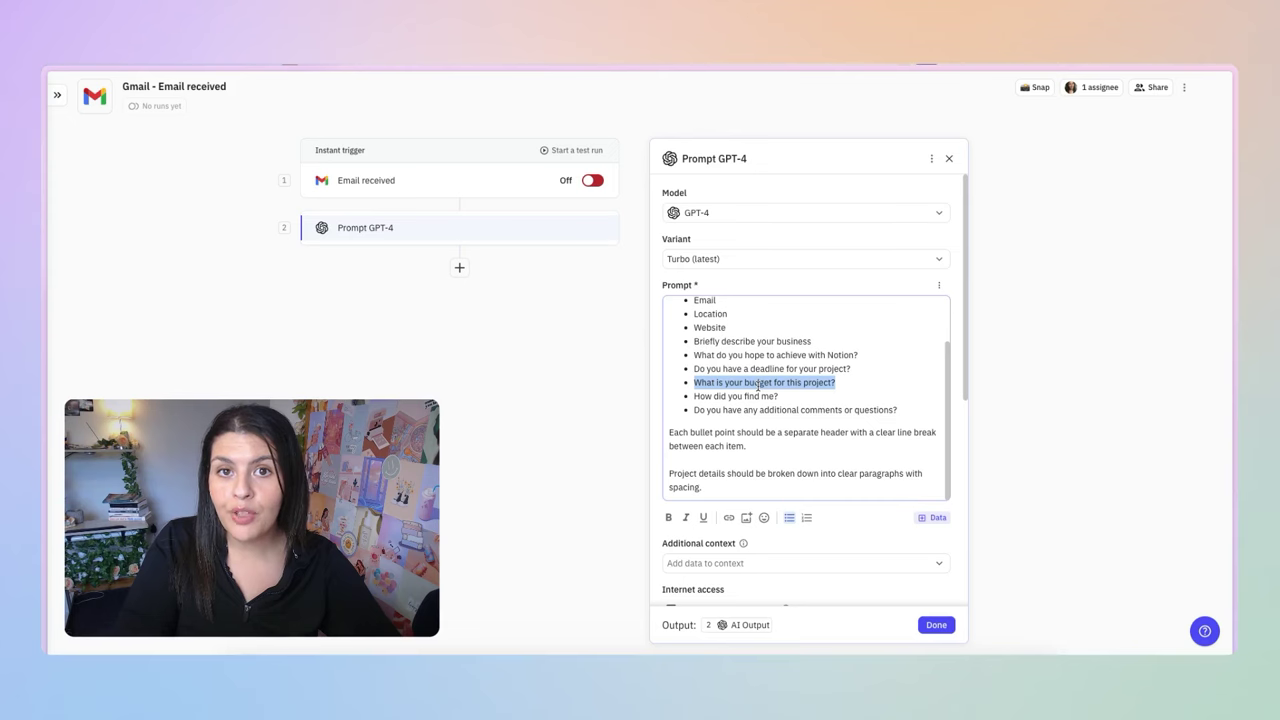
Add single-select output field "What is your budget for this project?" with choices $100 - $1000, $1000 - $3000, $3000 - $5000, $5000 - $10000, $10000 - $15000, $15000+
scroll(797, 490, down, 10)
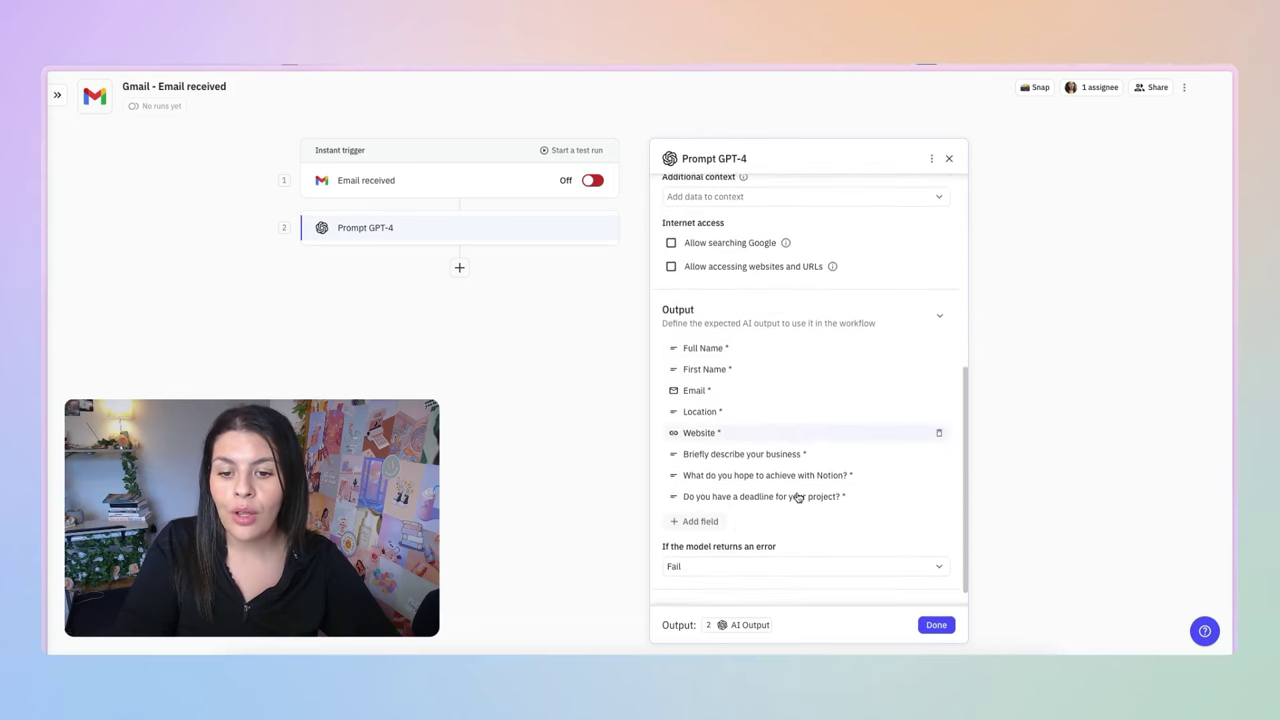
click(713, 498)
mouse_move(731, 466)
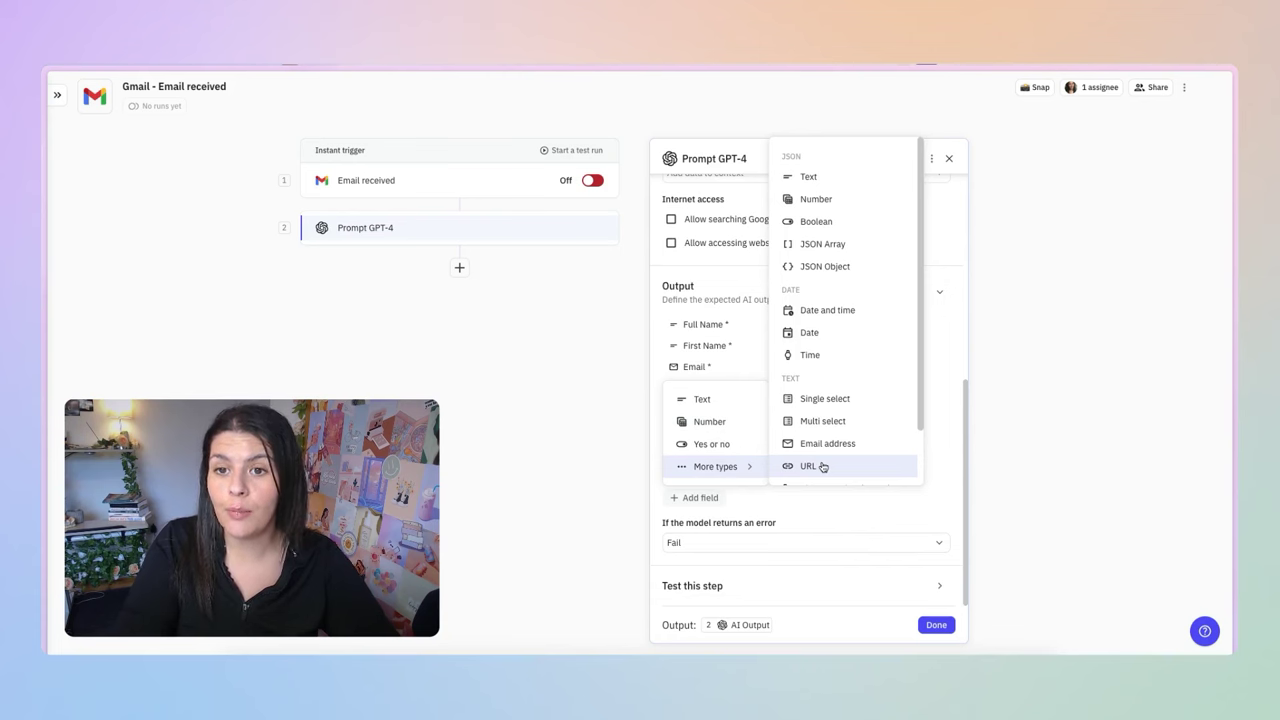
click(825, 400)
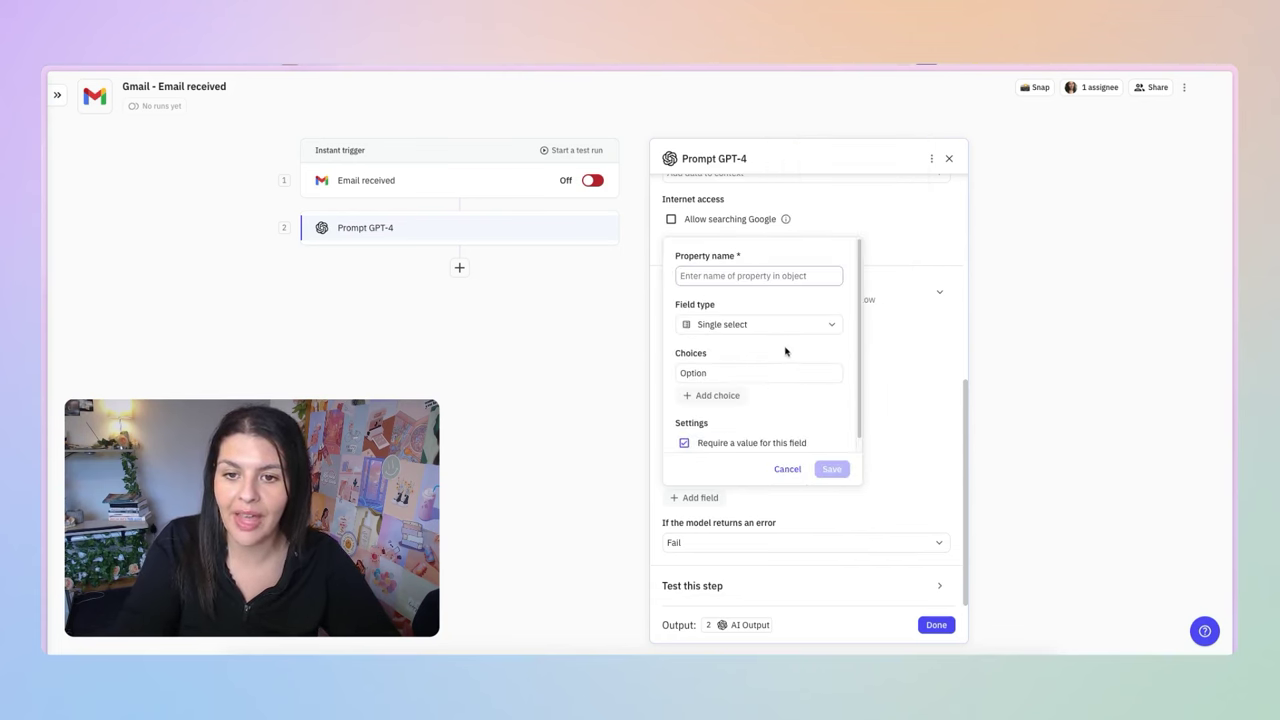
text(What is your budget for this project?)
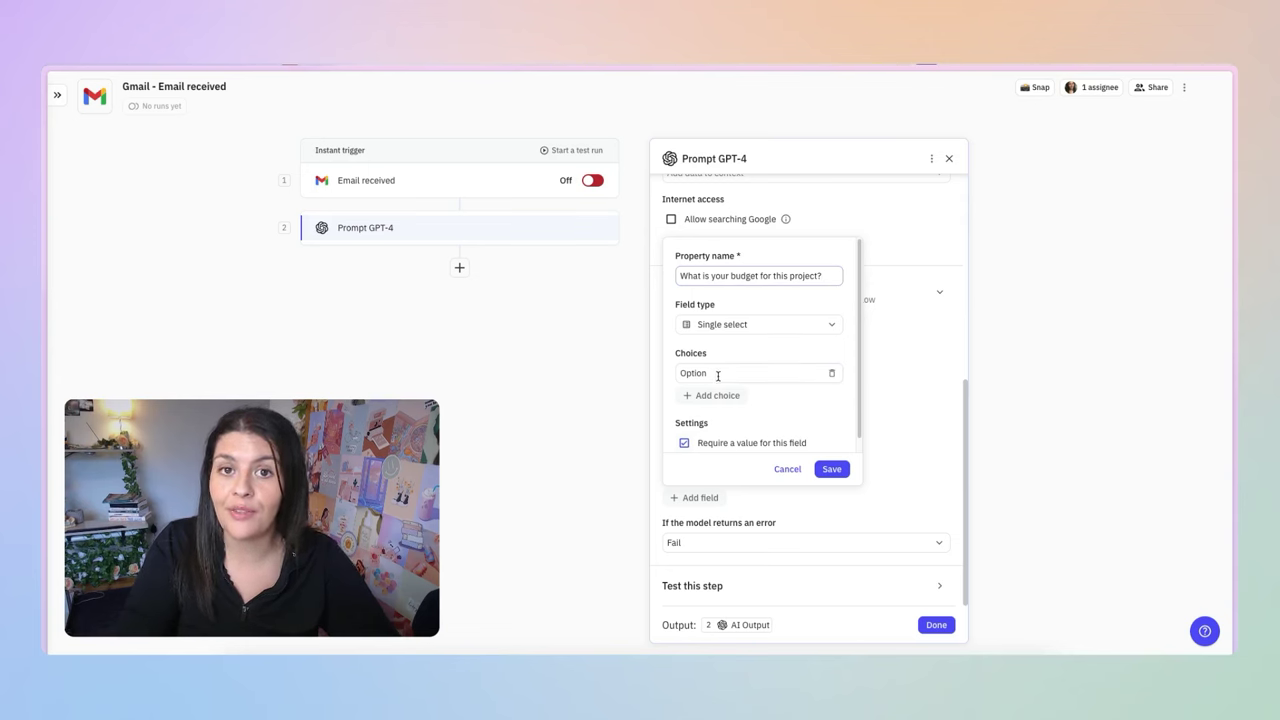
double_click(718, 373)
text($100 - $1000 $1000 - $3000 $3000 - $5000 $5000 - $10000 $10000 - $15000 $15000+)
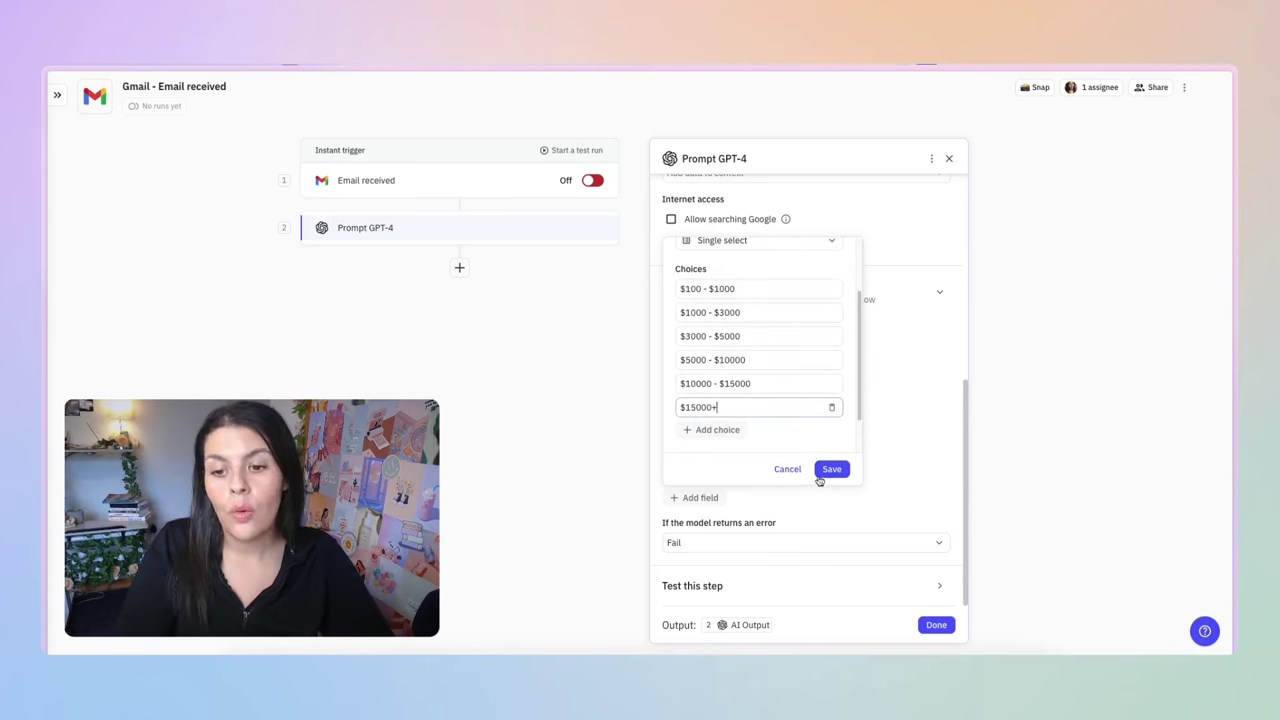
click(838, 470)
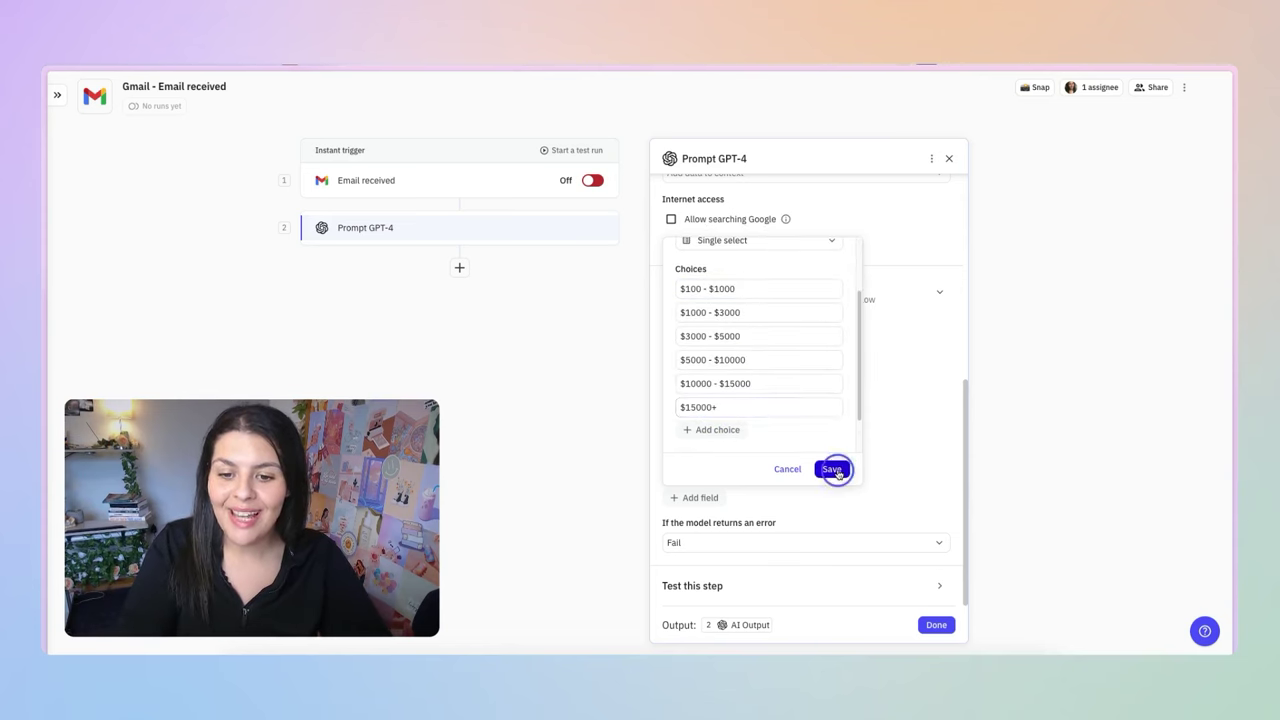
Choose Fail as the GPT-4 step's behavior if the model returns an error
scroll(837, 440, down, 1)
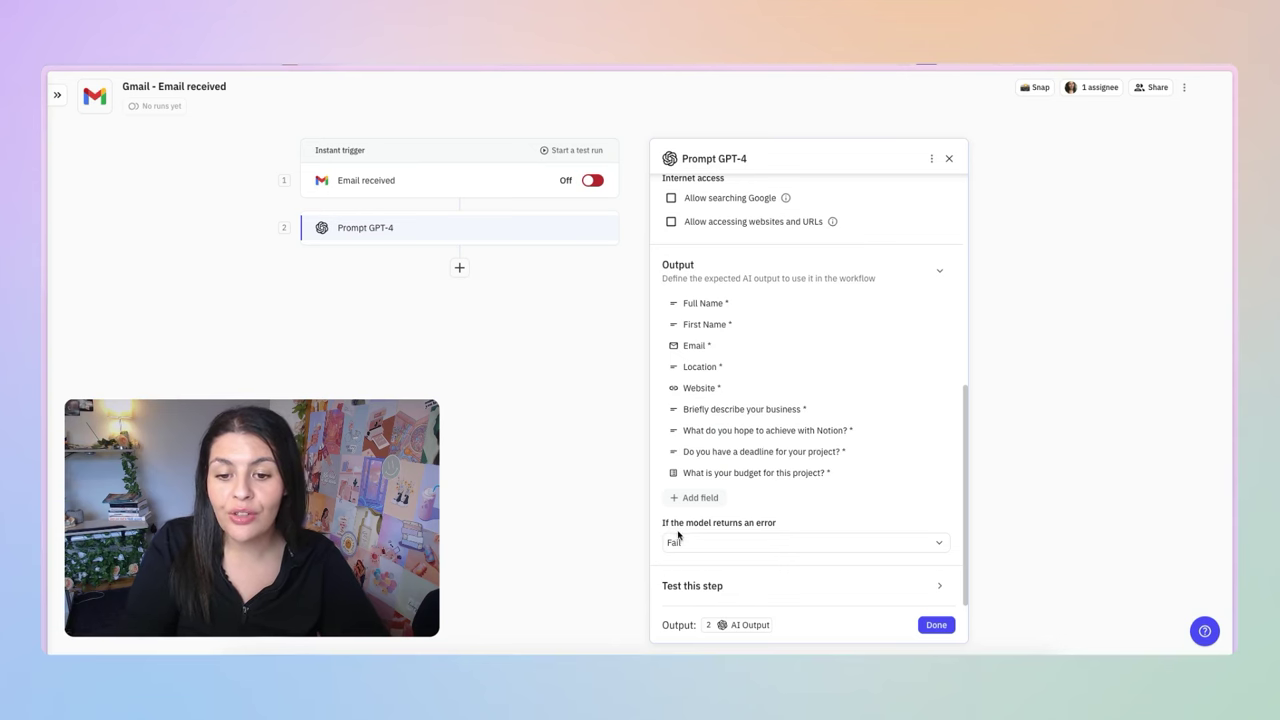
click(770, 543)
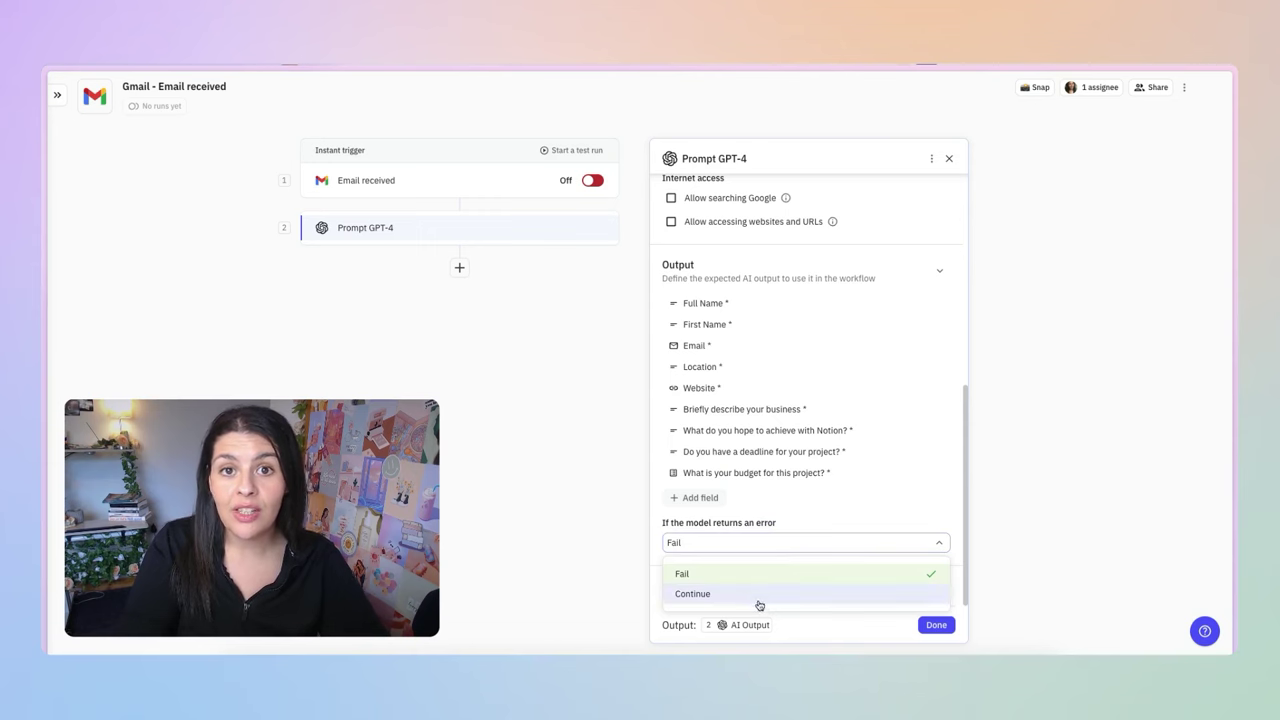
click(706, 577)
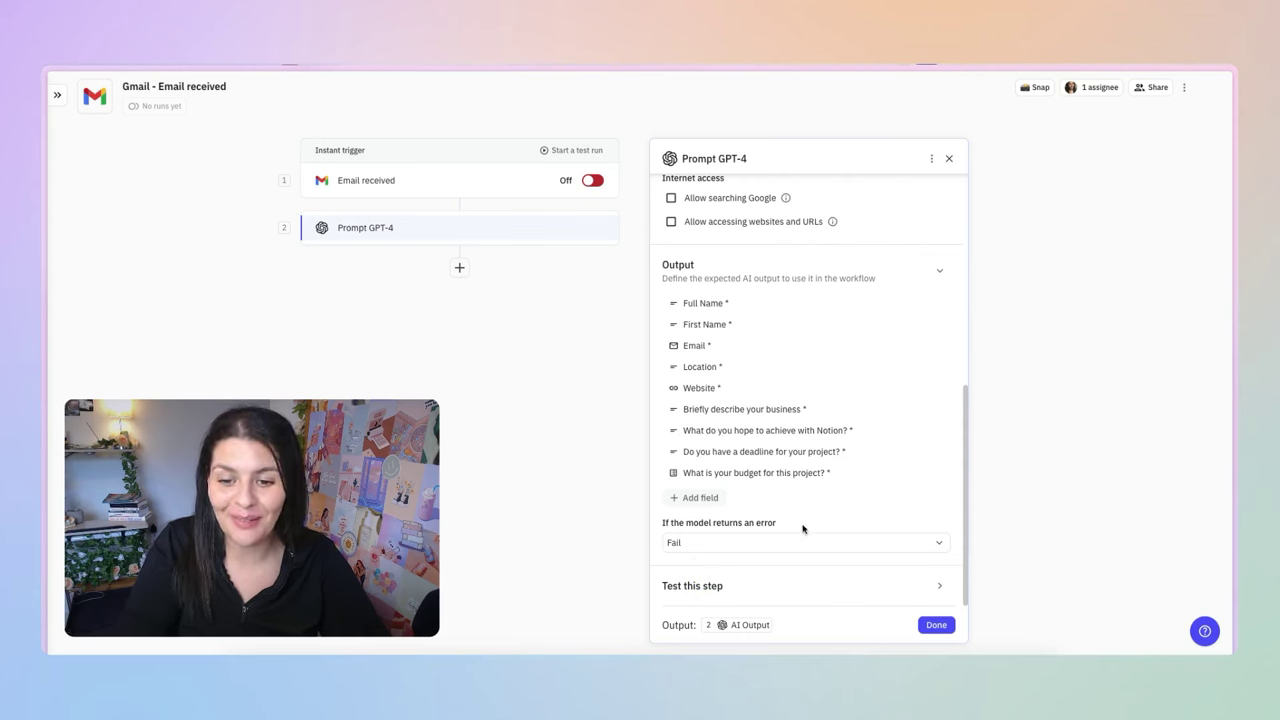
Run a test of the GPT-4 step and open the technical details of the test run
click(692, 586)
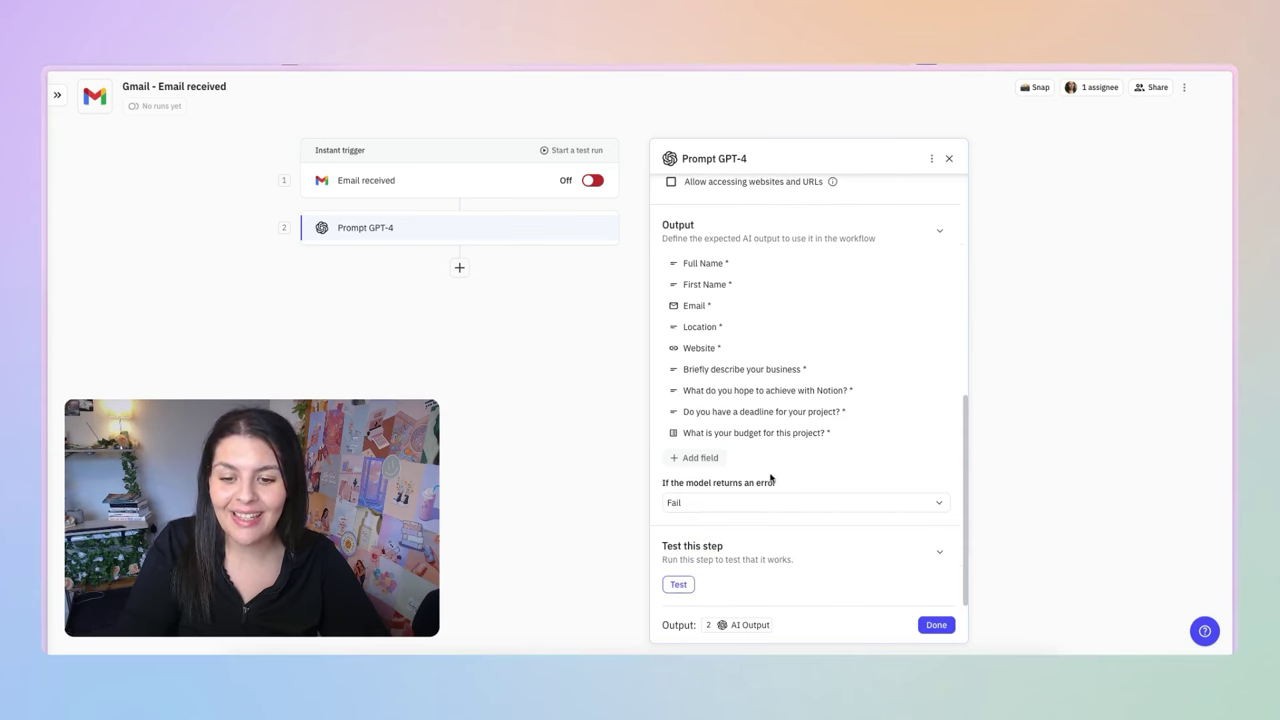
click(678, 586)
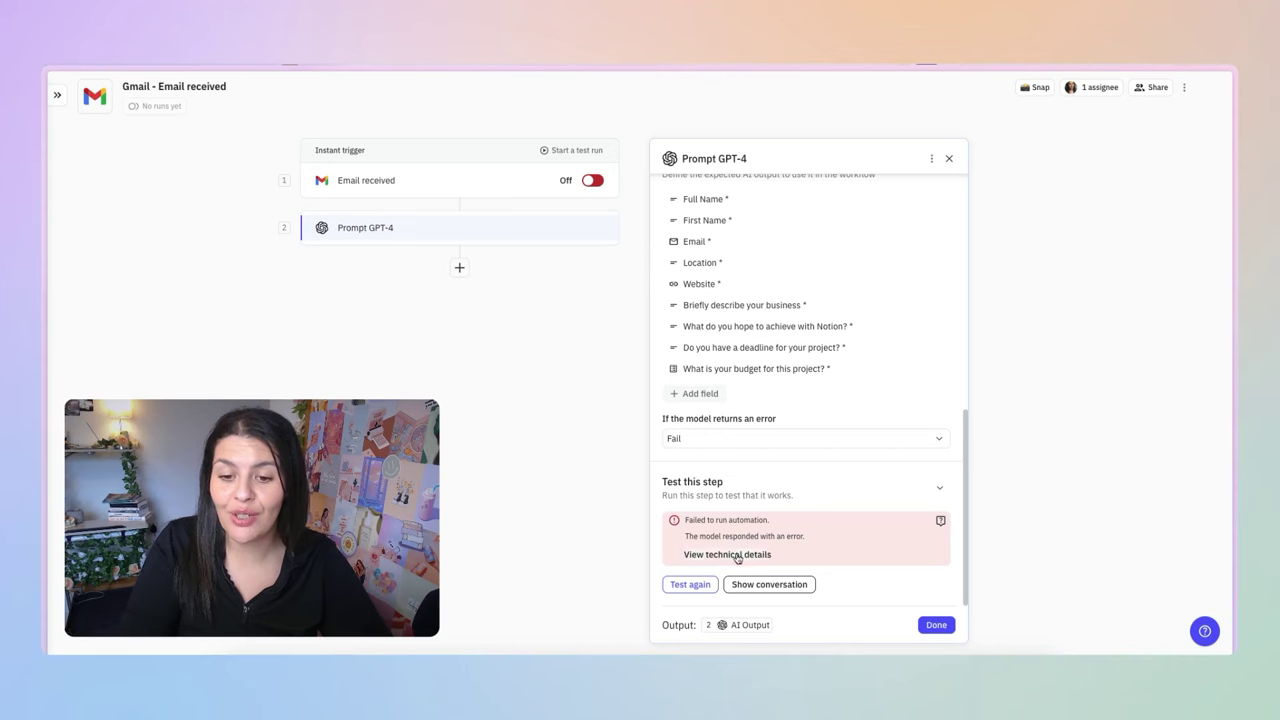
click(717, 557)
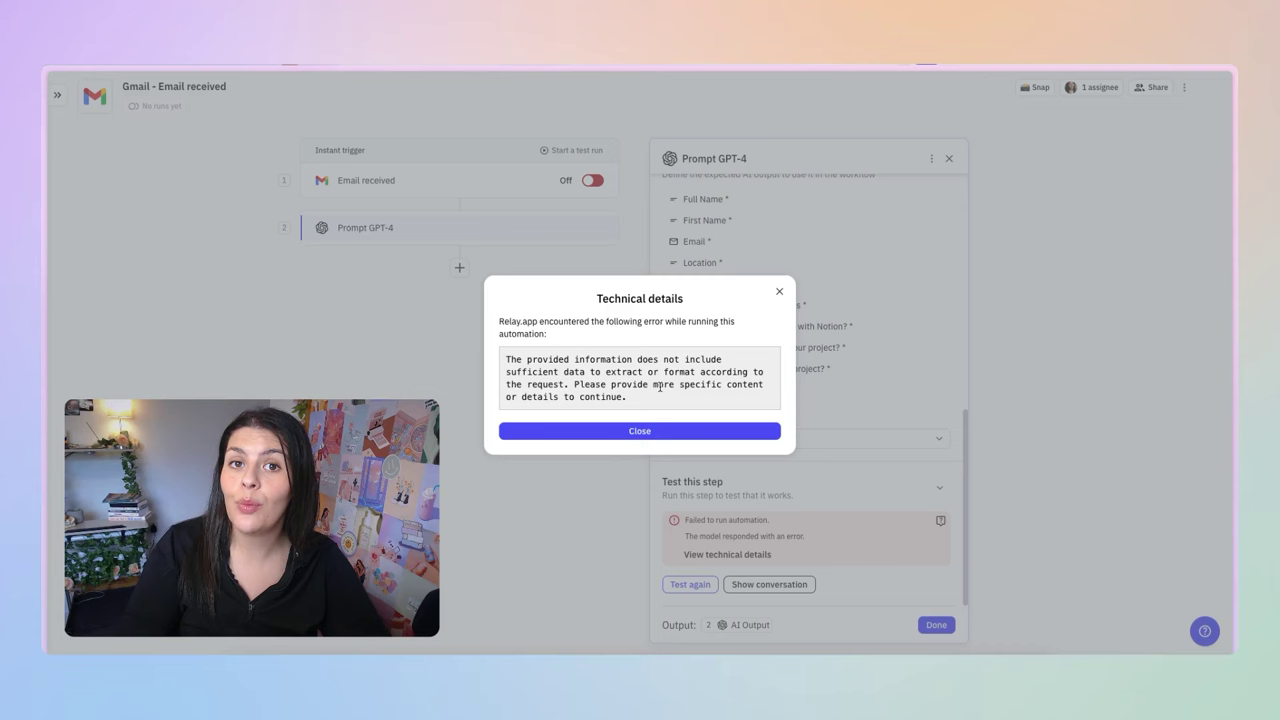
Dismiss the technical details of the failed test and finish configuring the GPT-4 step
click(677, 436)
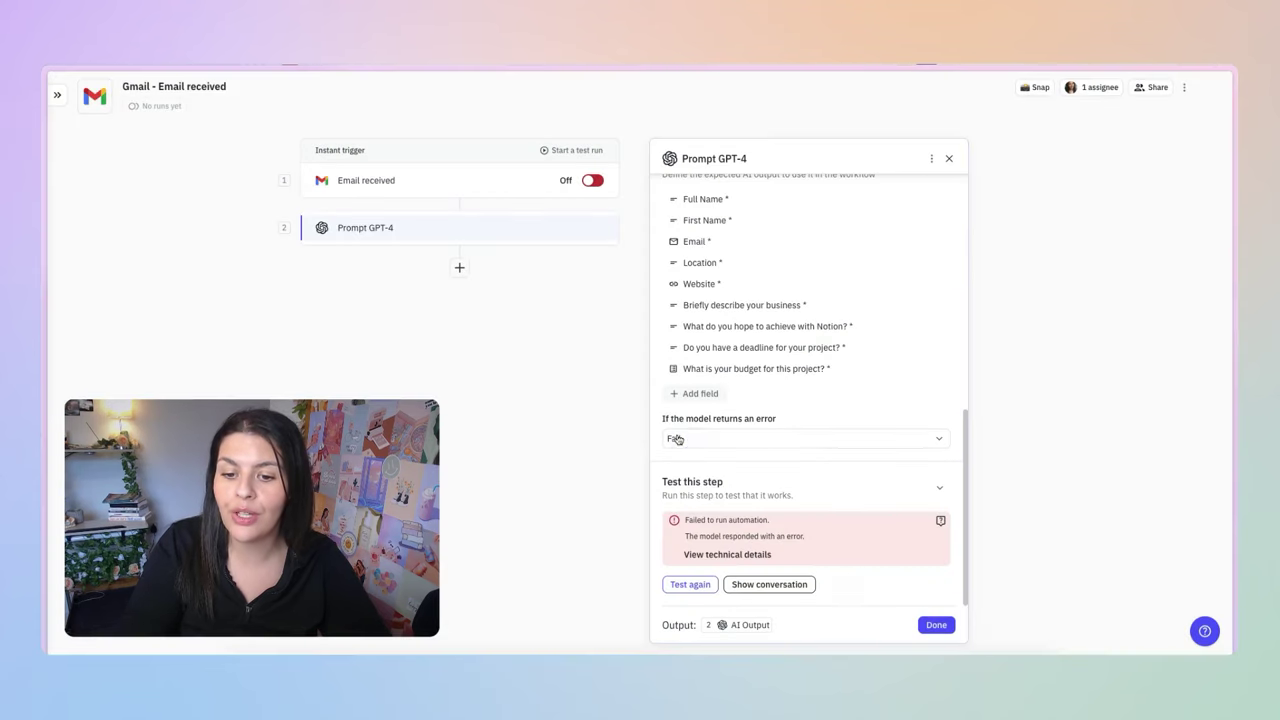
click(935, 624)
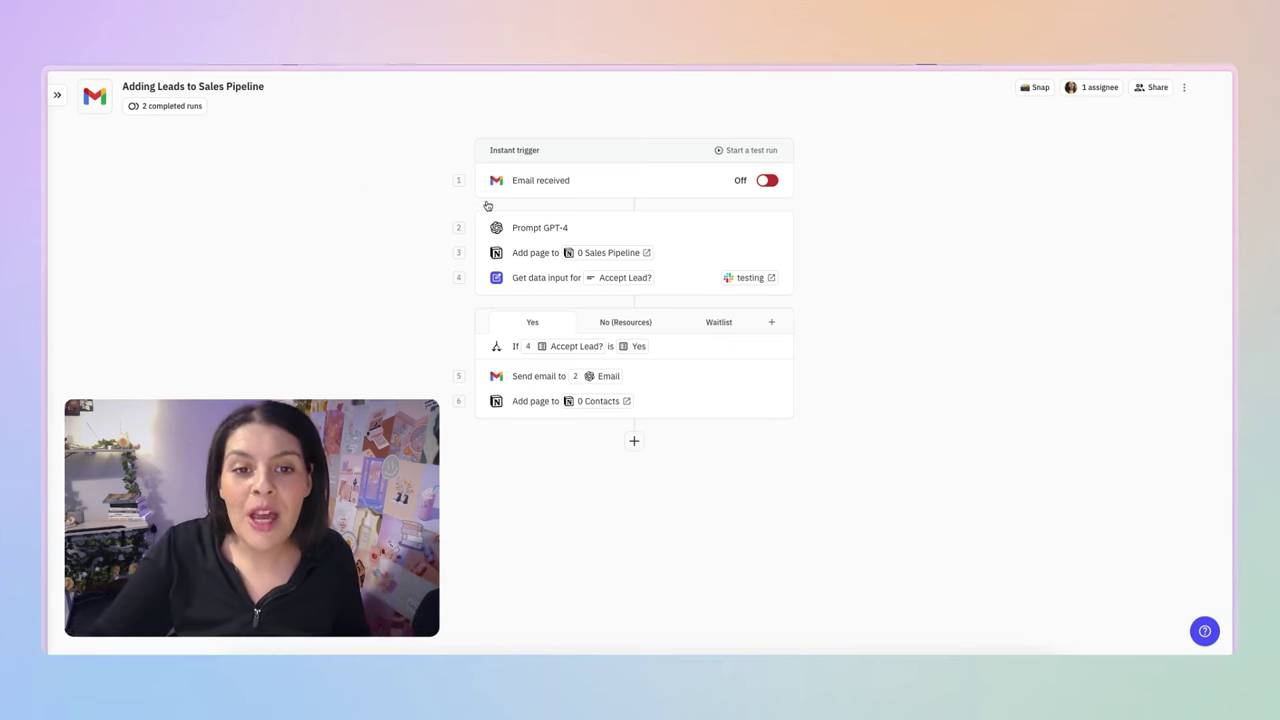
Remove and re-add the trigger's Email object as additional context of the GPT-4 step in the Adding Leads to Sales Pipeline workflow
click(551, 237)
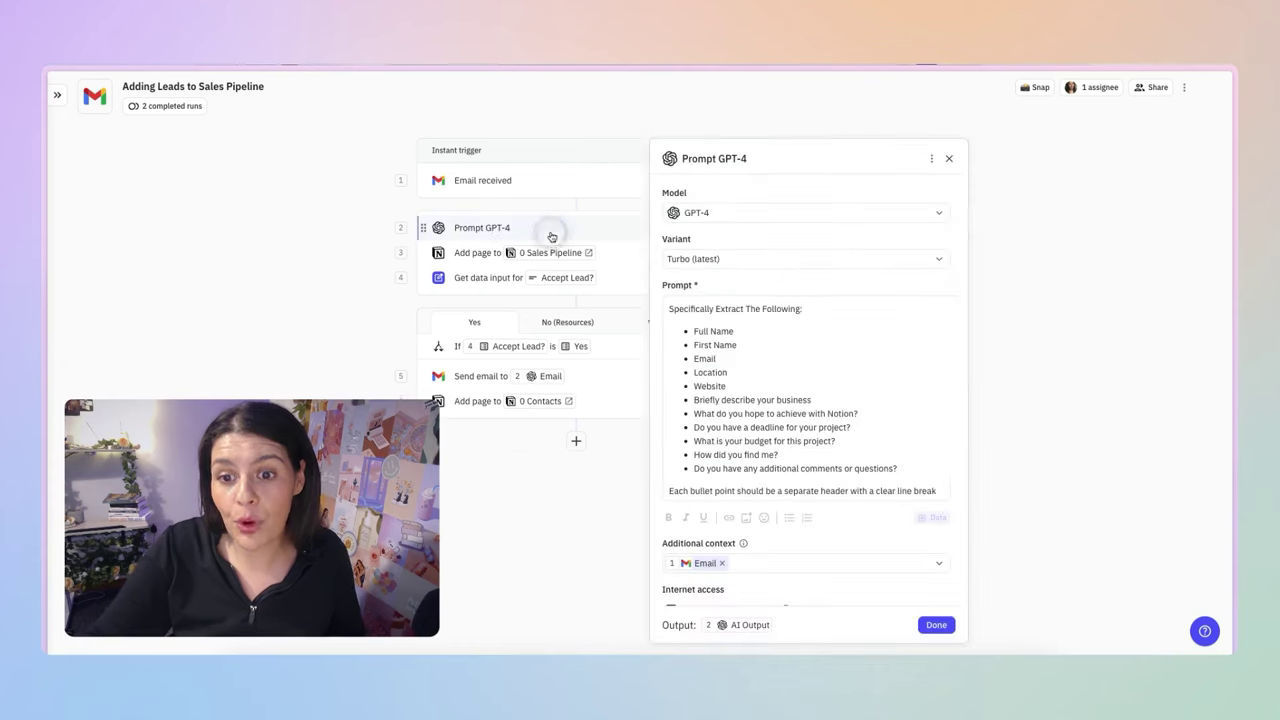
scroll(883, 400, down, 3)
scroll(815, 525, down, 4)
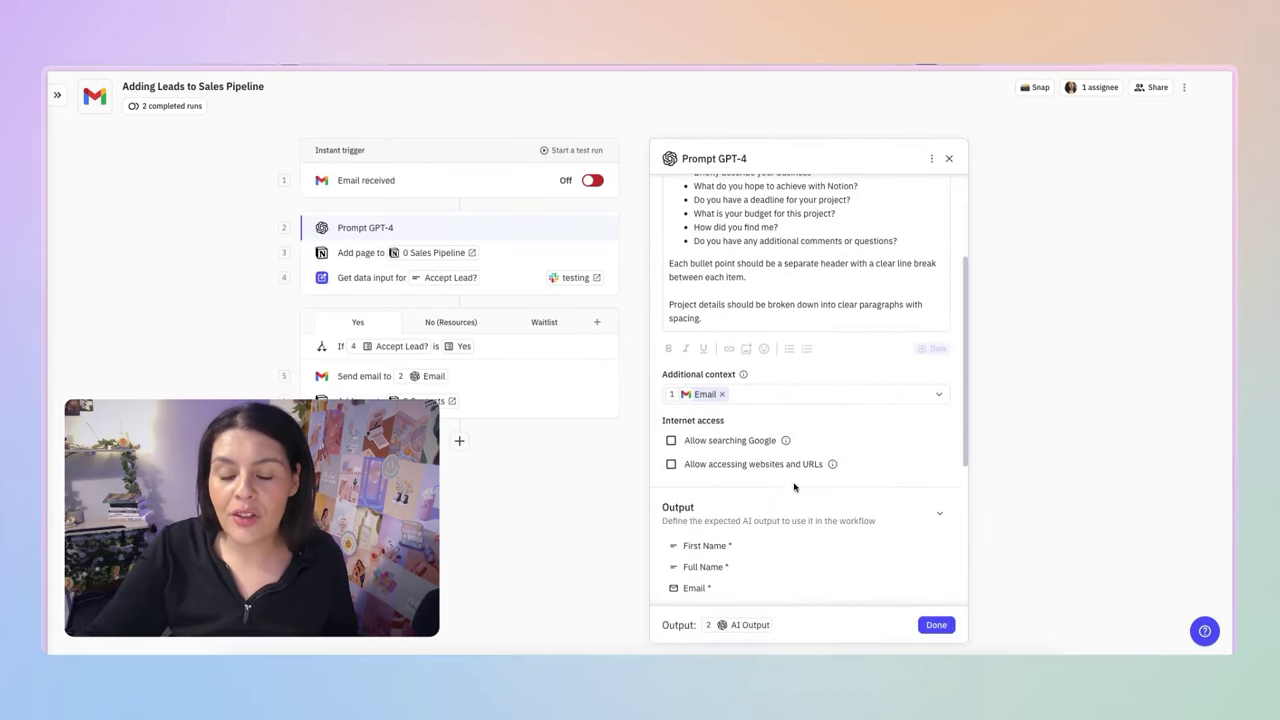
click(724, 395)
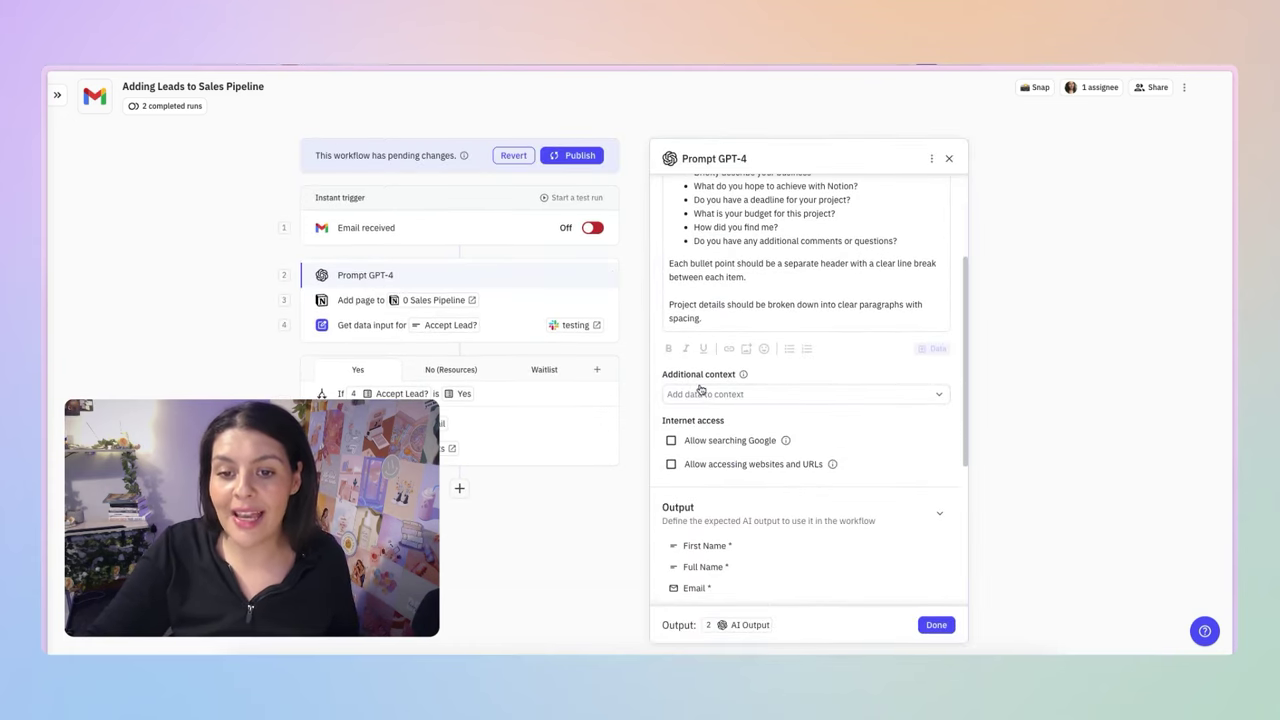
click(720, 398)
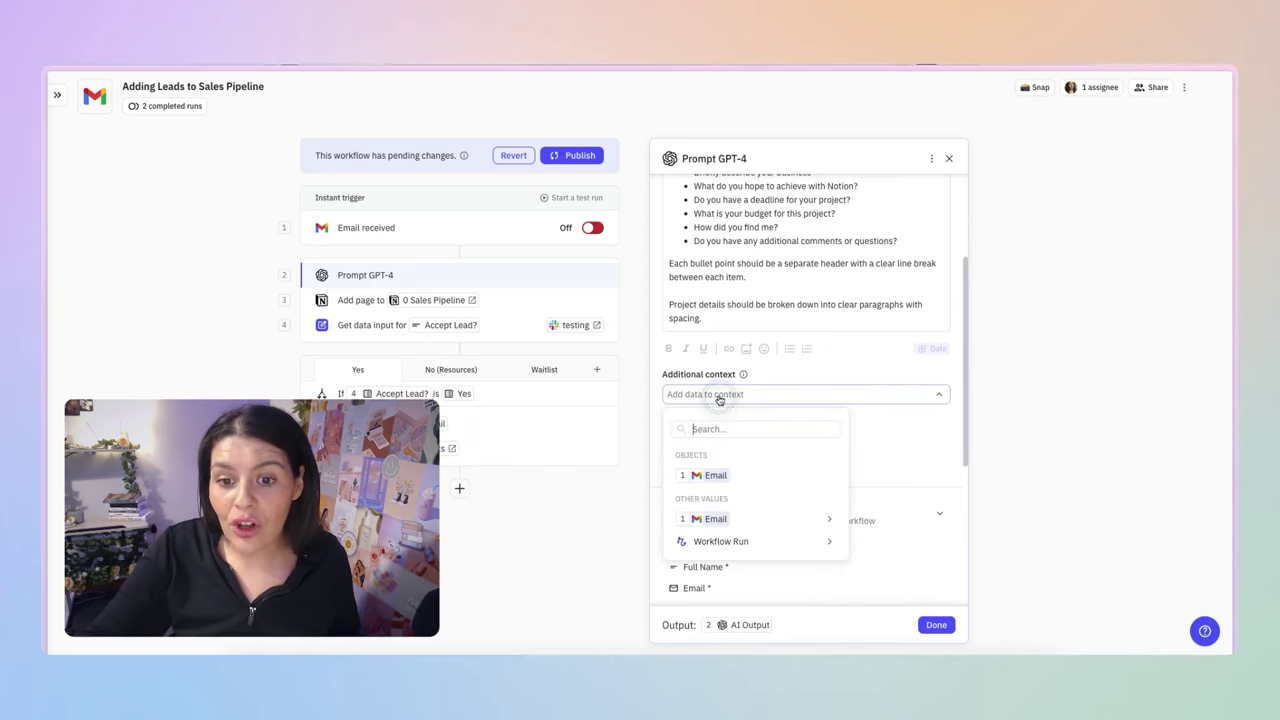
click(707, 476)
click(723, 397)
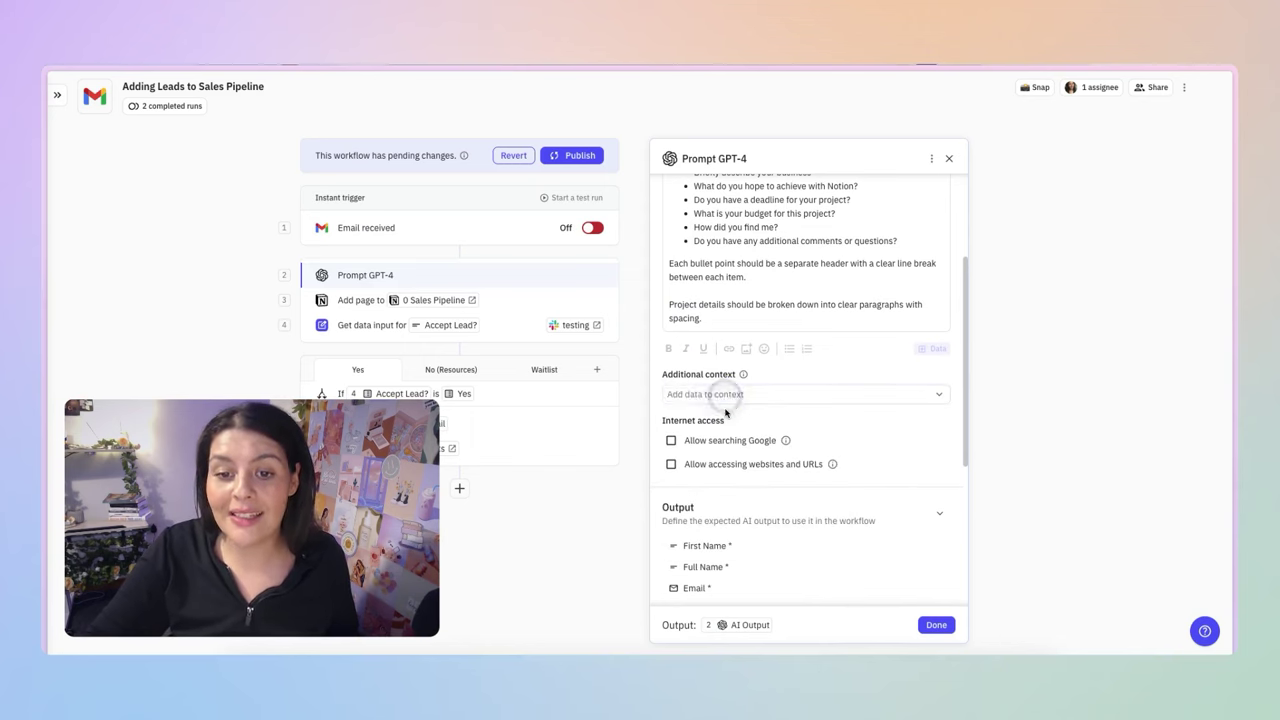
click(718, 396)
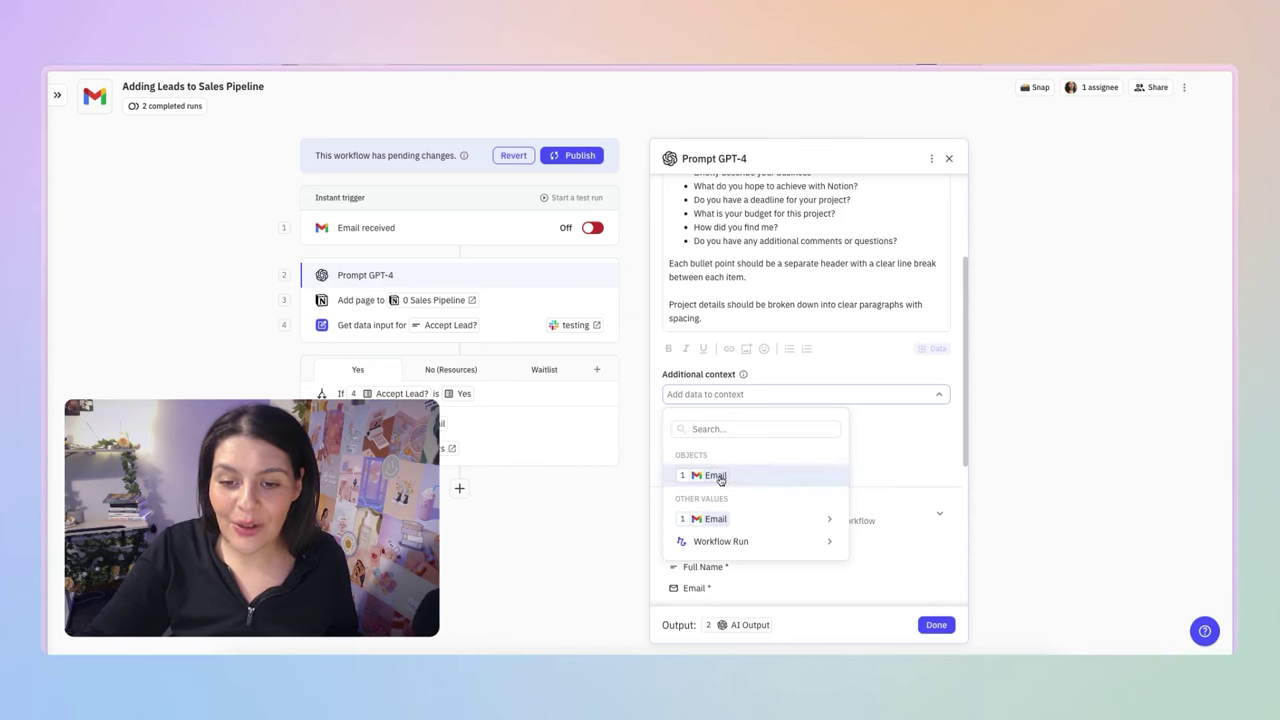
click(730, 478)
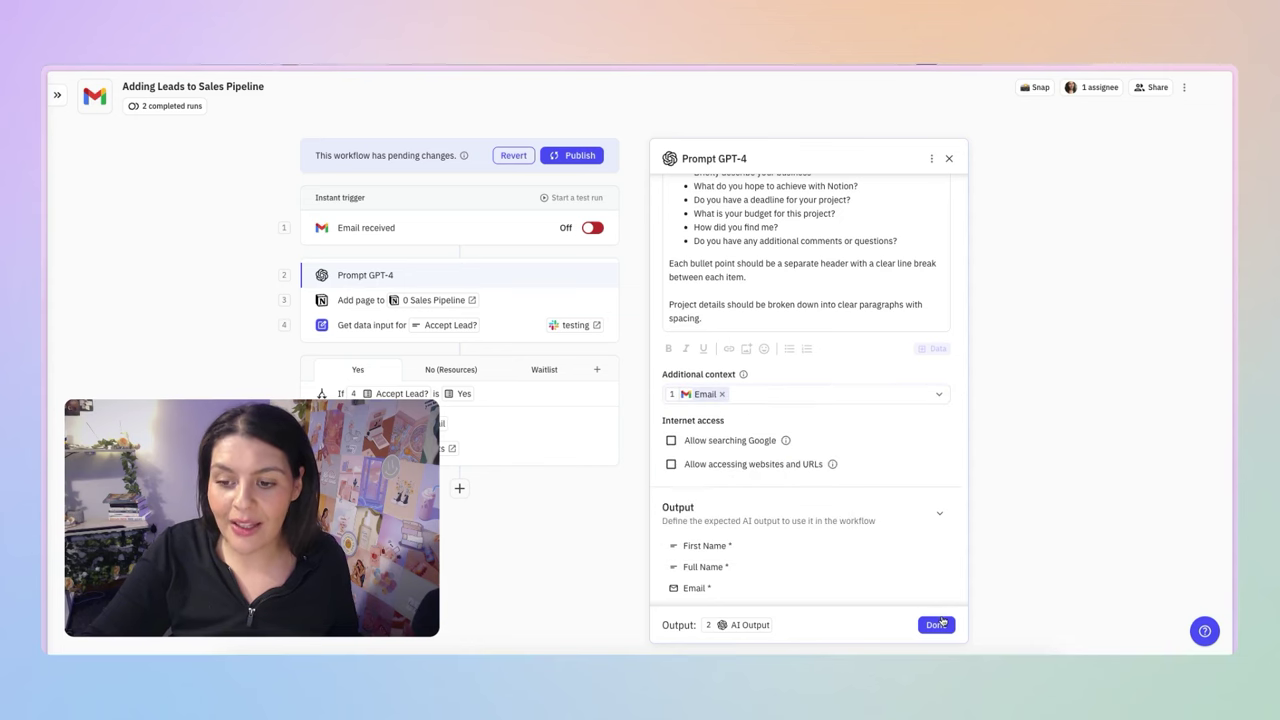
click(940, 624)
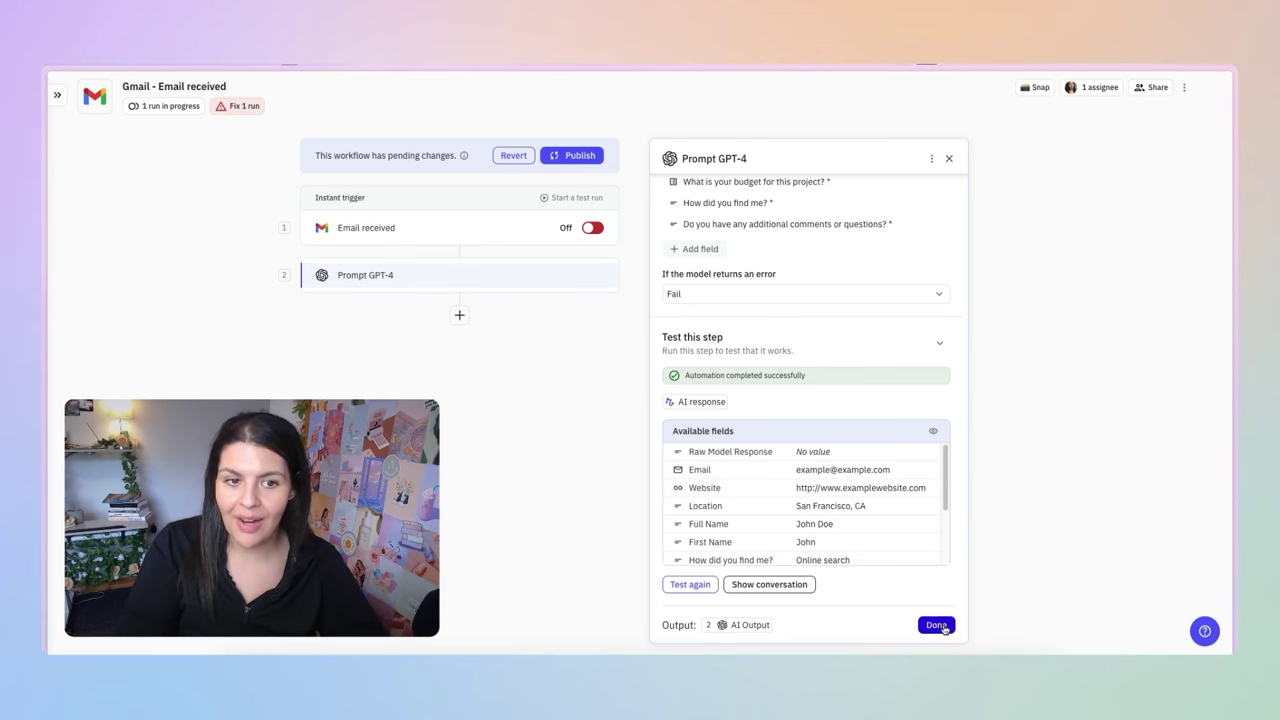
Close the GPT-4 step and add a Notion "Add page to database" step that targets the 0 Sales Pipeline database
click(937, 625)
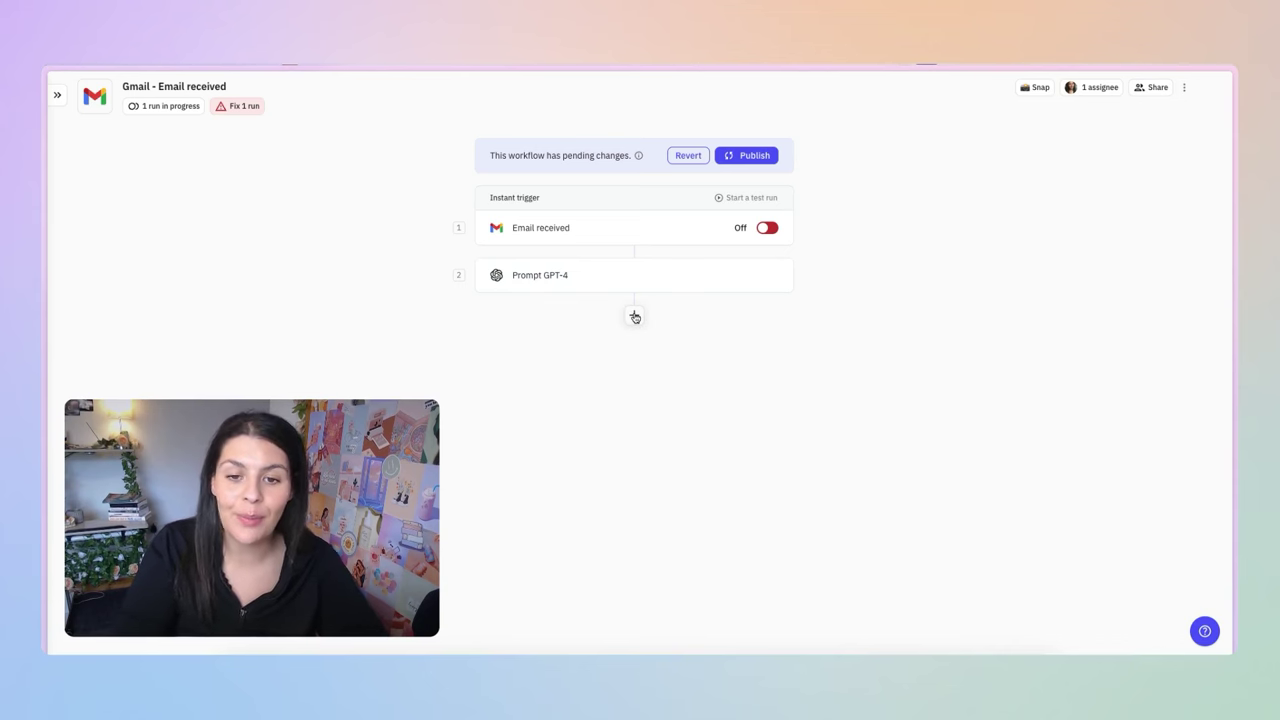
click(634, 317)
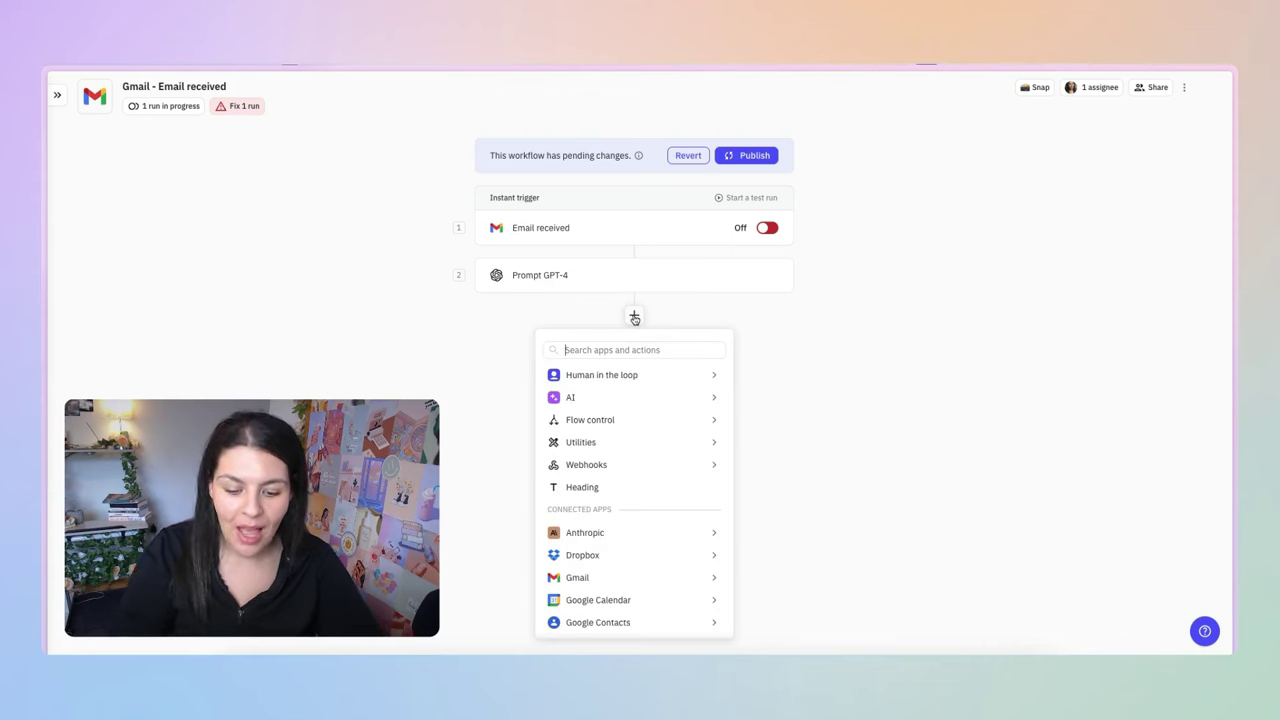
text(notion)
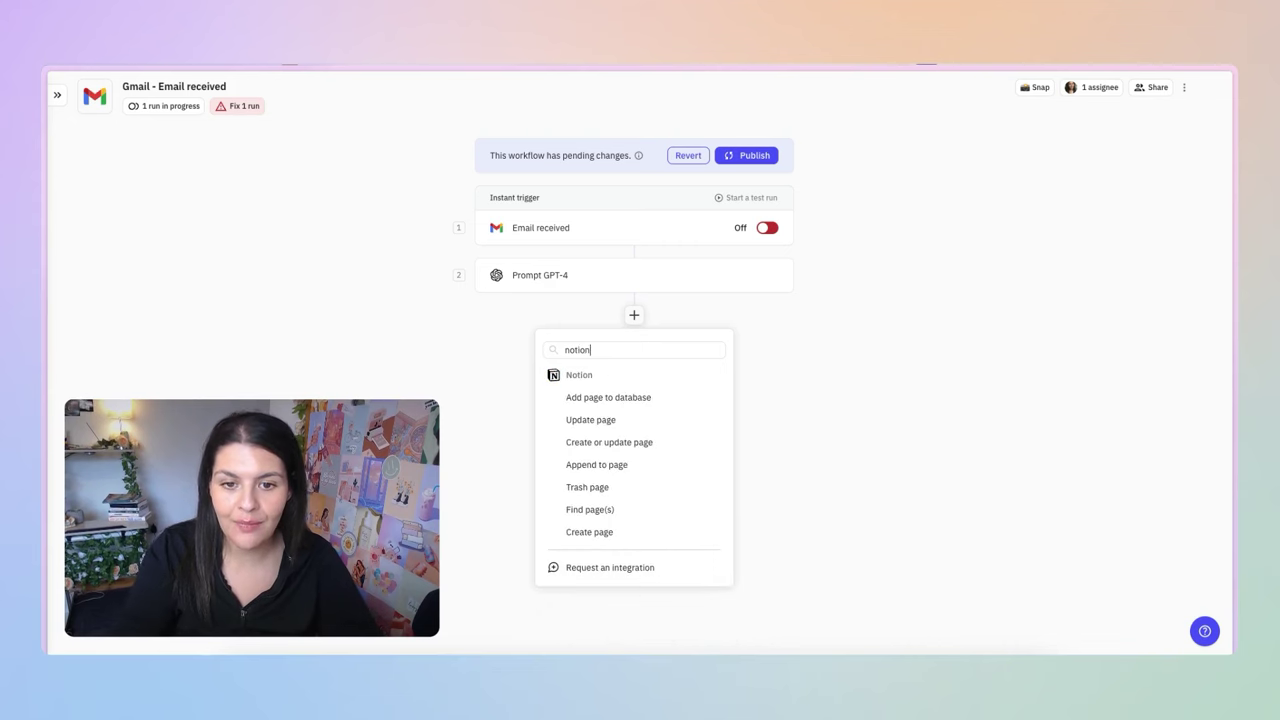
click(647, 399)
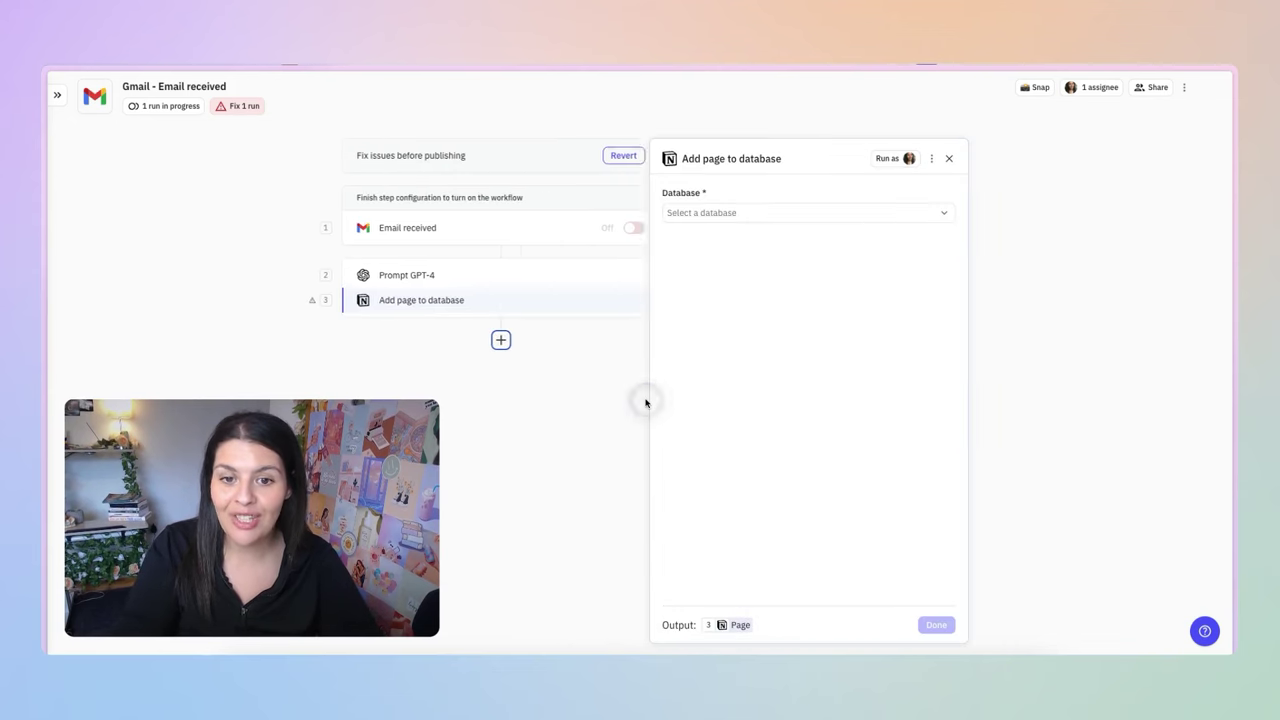
click(740, 214)
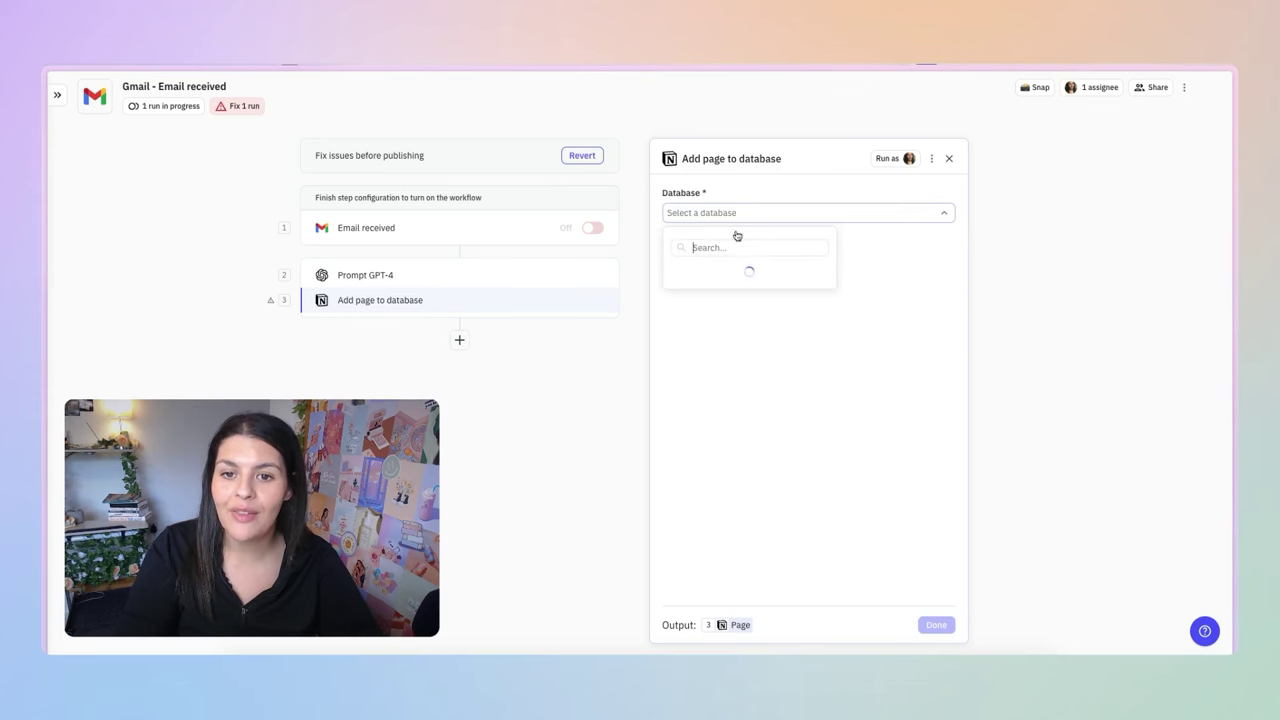
click(750, 272)
click(749, 266)
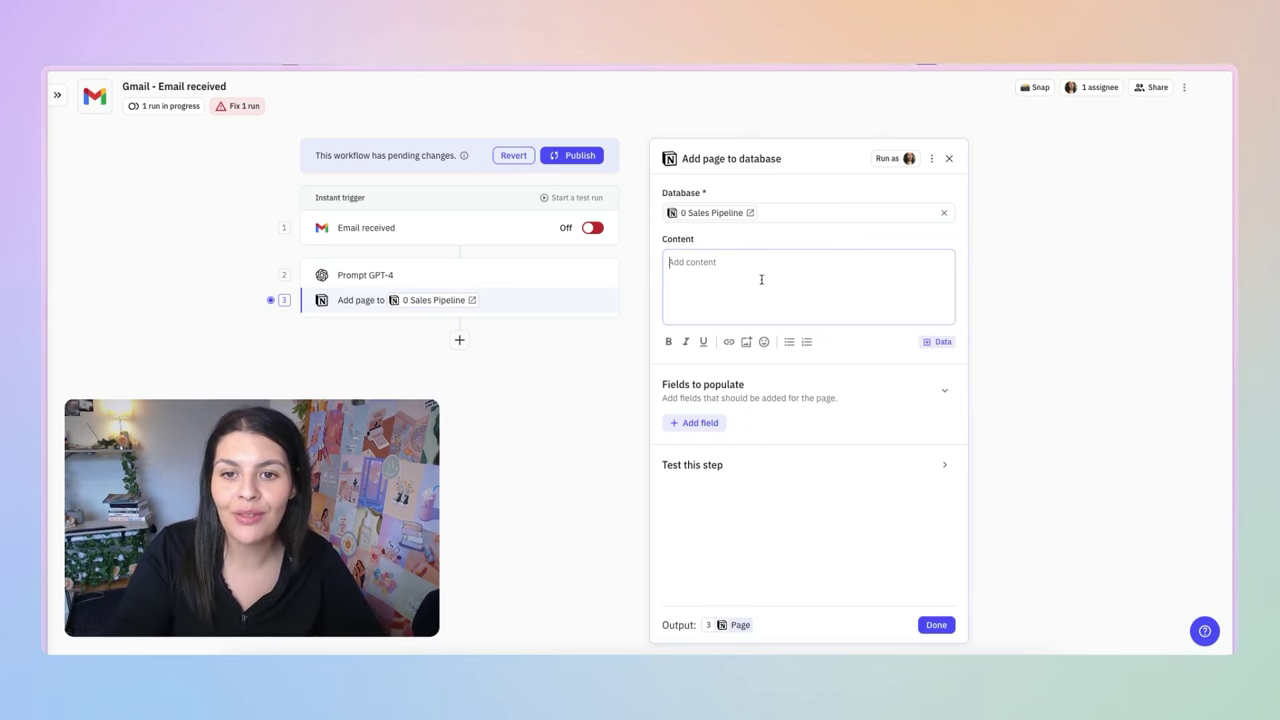
Add the Opportunity field to the Notion page step and populate it with Full Name from the AI Output
click(698, 428)
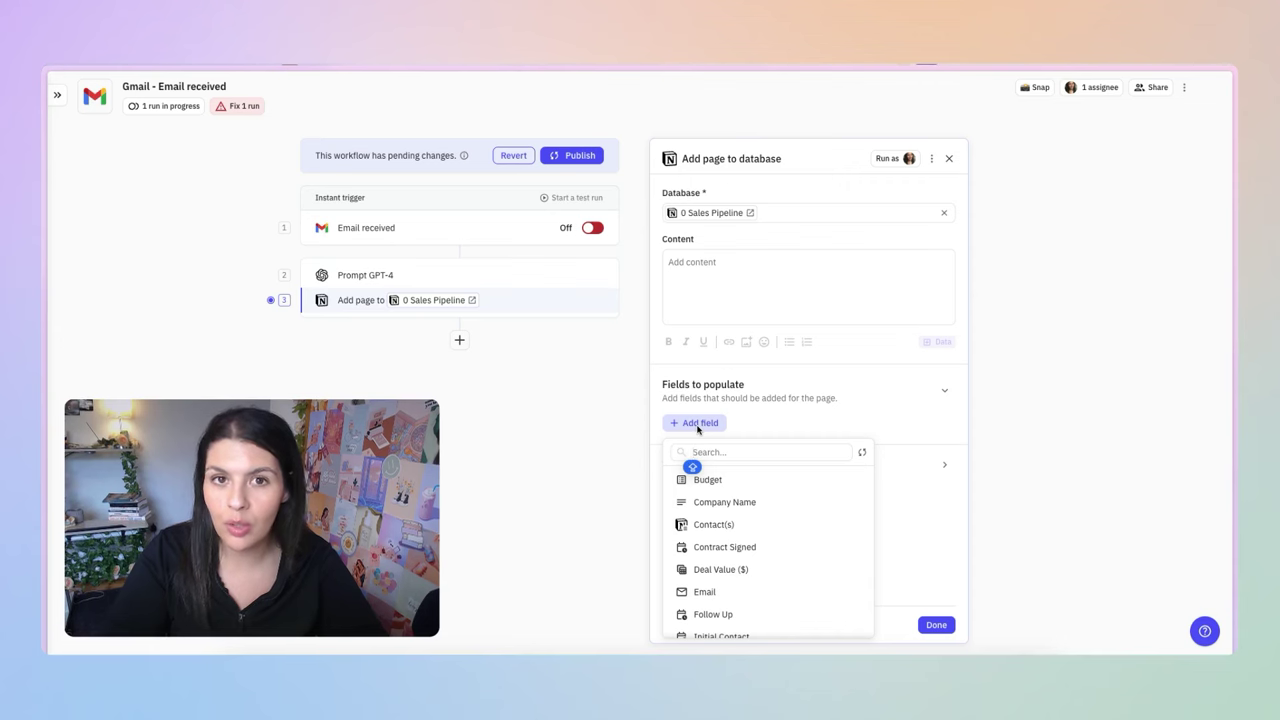
text(oP)
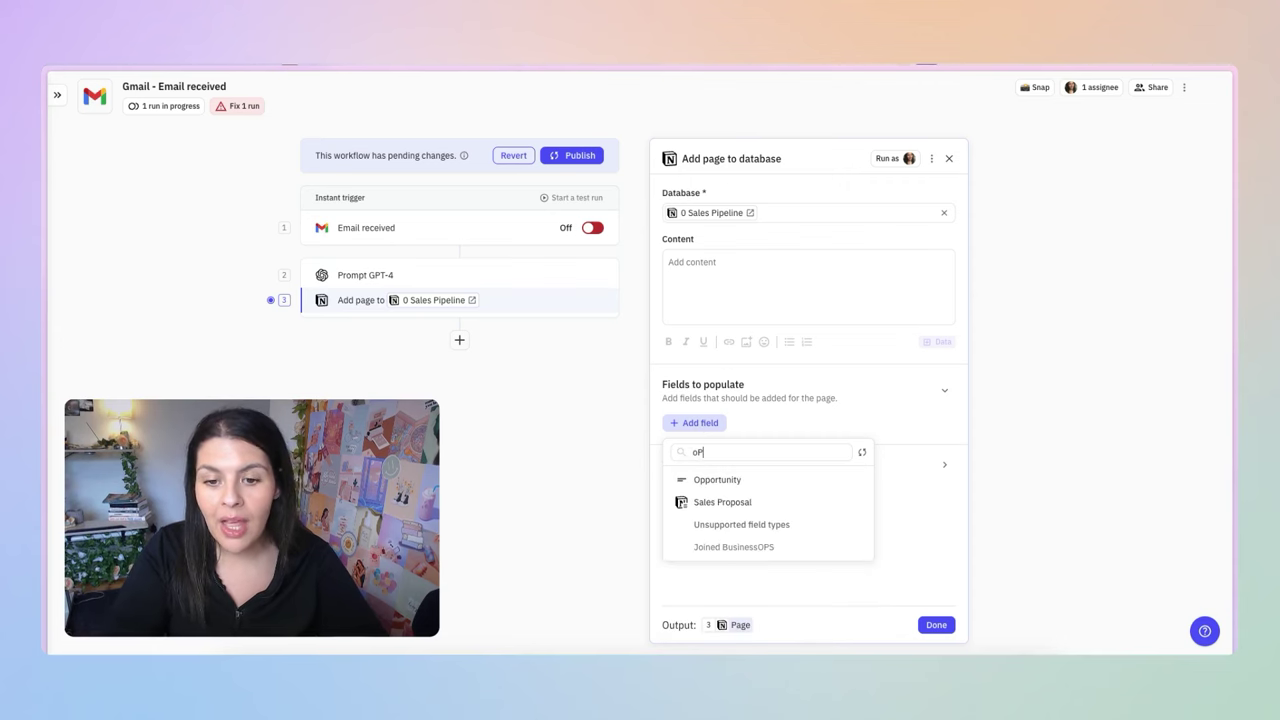
click(737, 484)
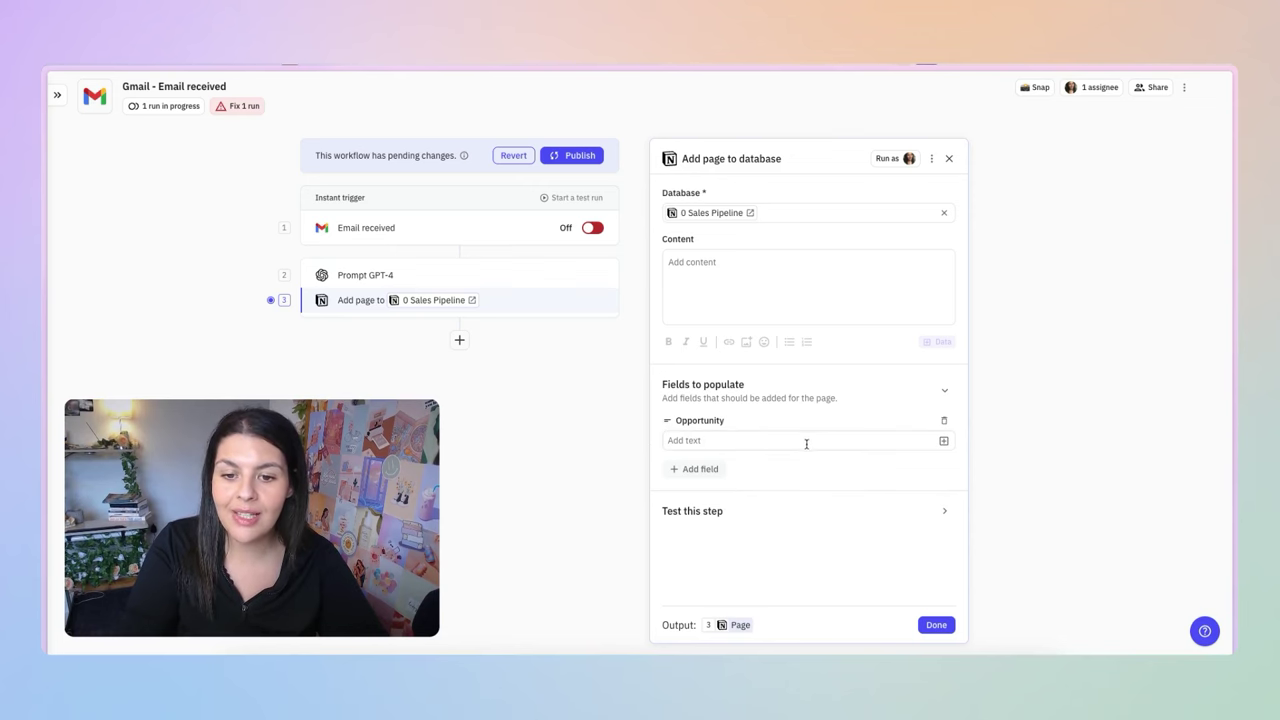
click(944, 442)
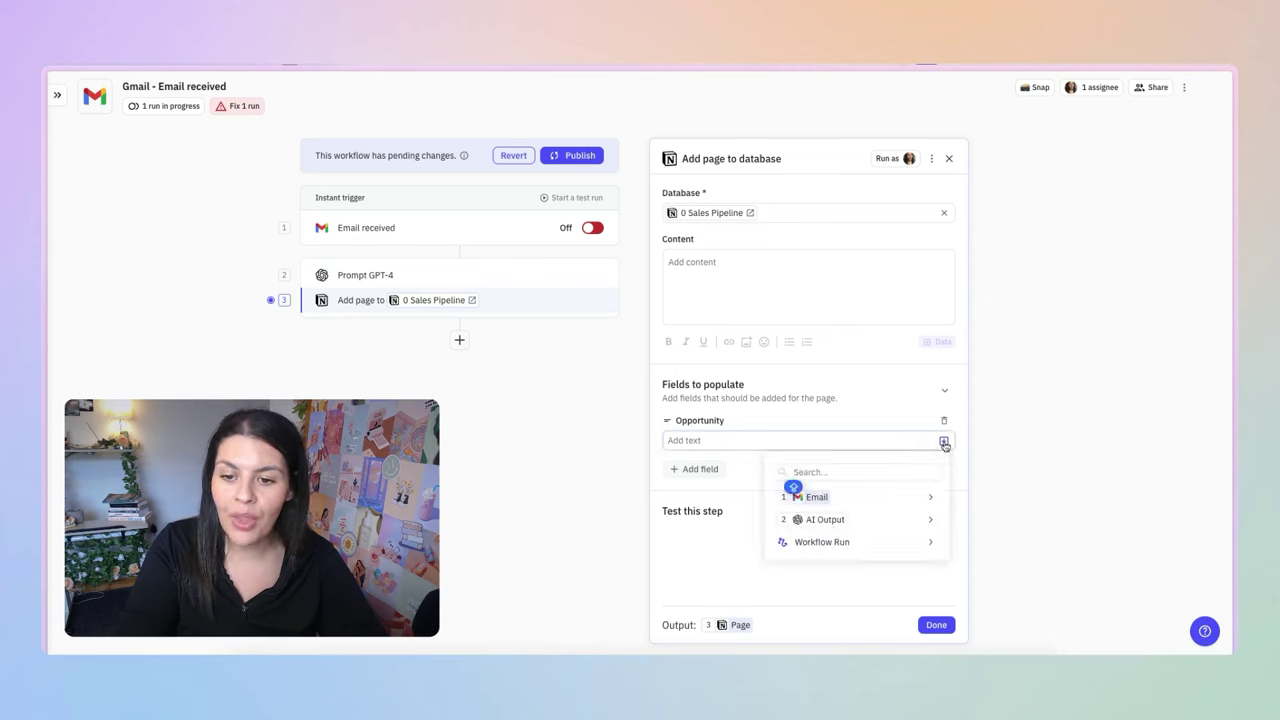
mouse_move(847, 518)
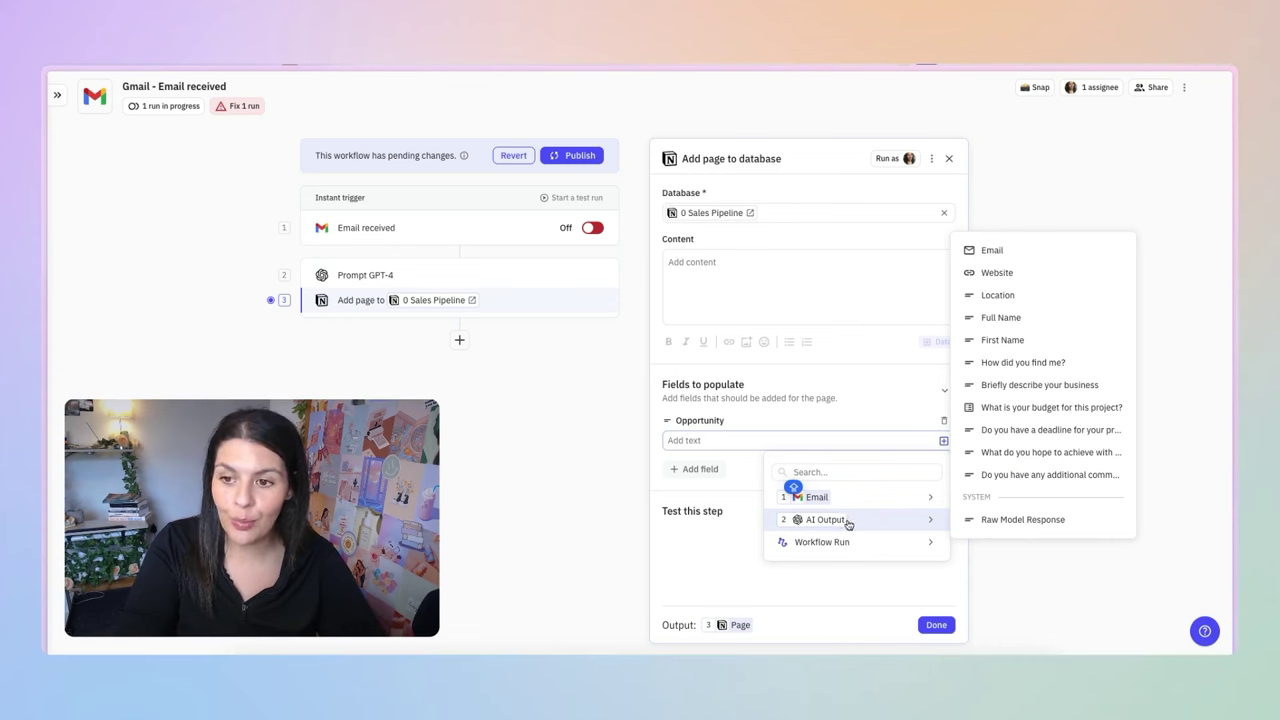
click(1016, 320)
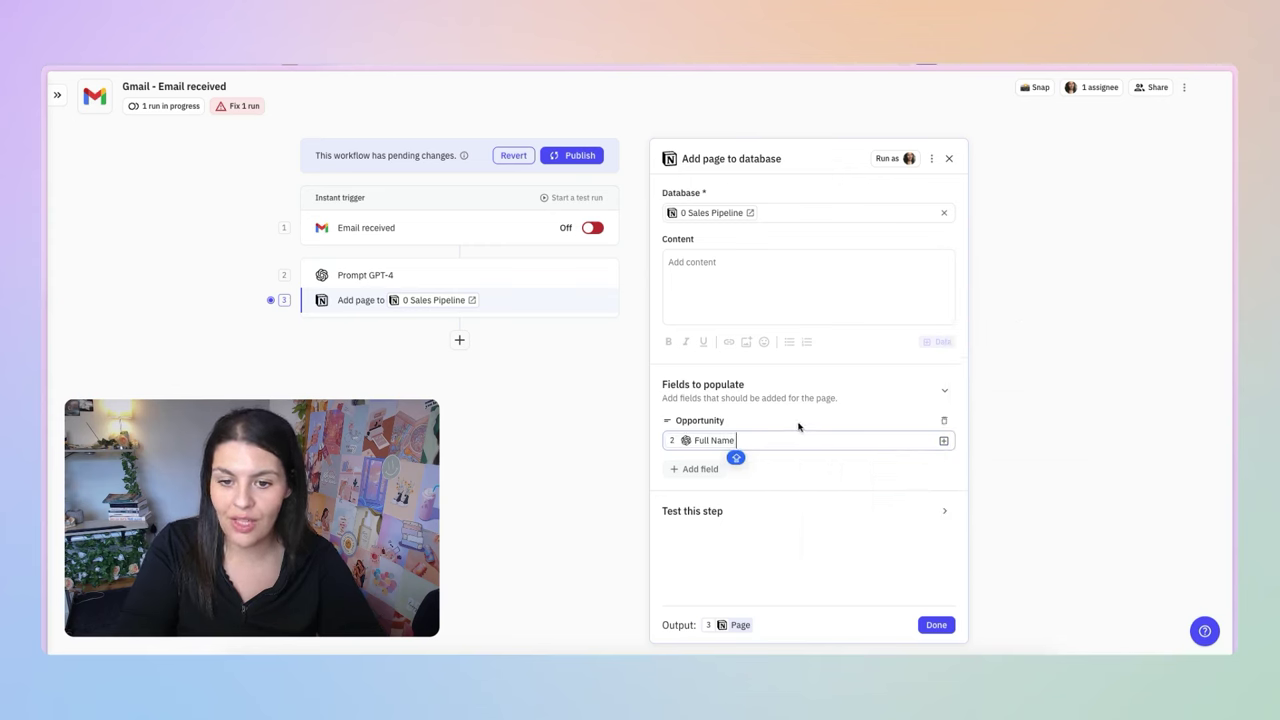
Add the Initial Contact field and set its reference date to the Send time of the trigger email
click(697, 472)
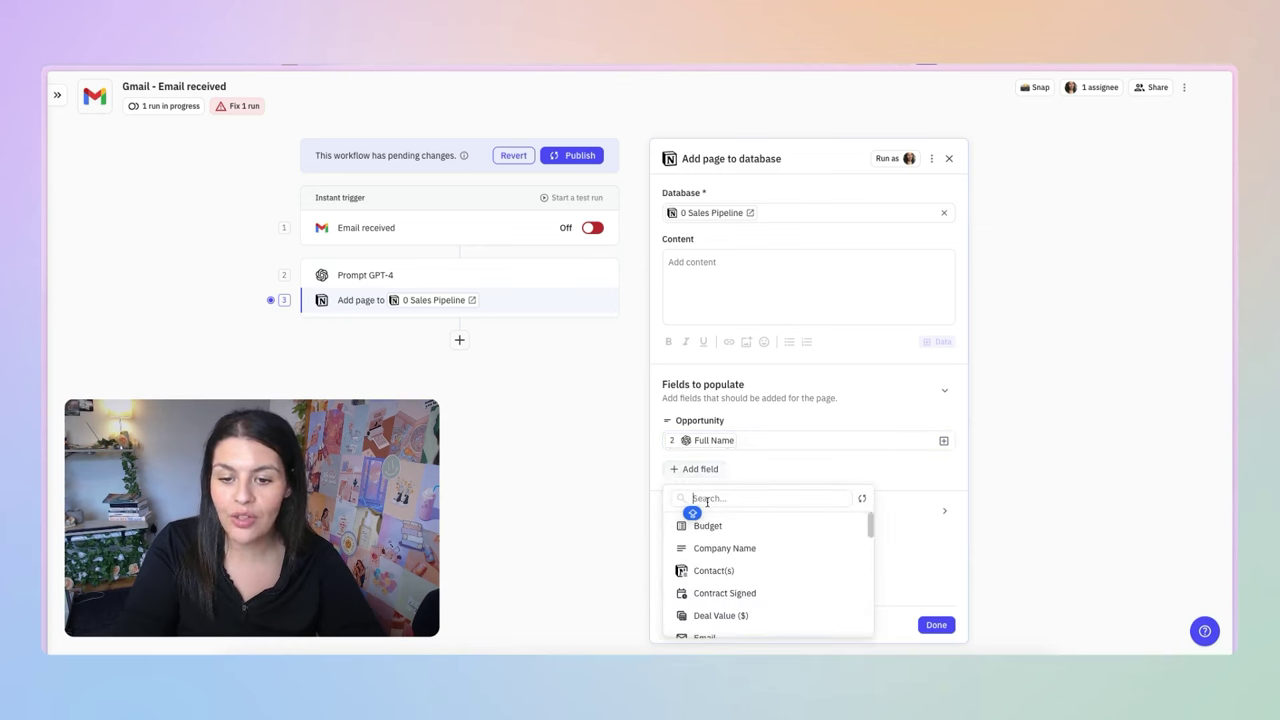
scroll(715, 525, down, 3)
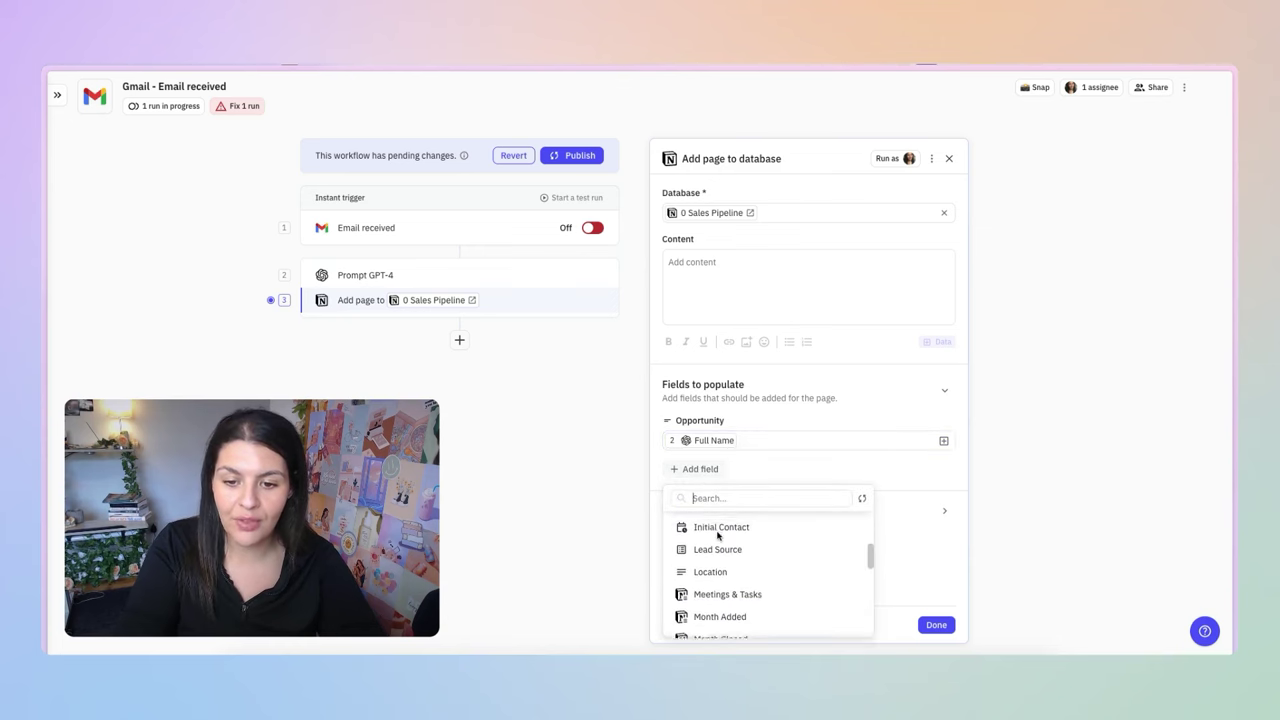
scroll(718, 534, down, 1)
scroll(714, 538, up, 2)
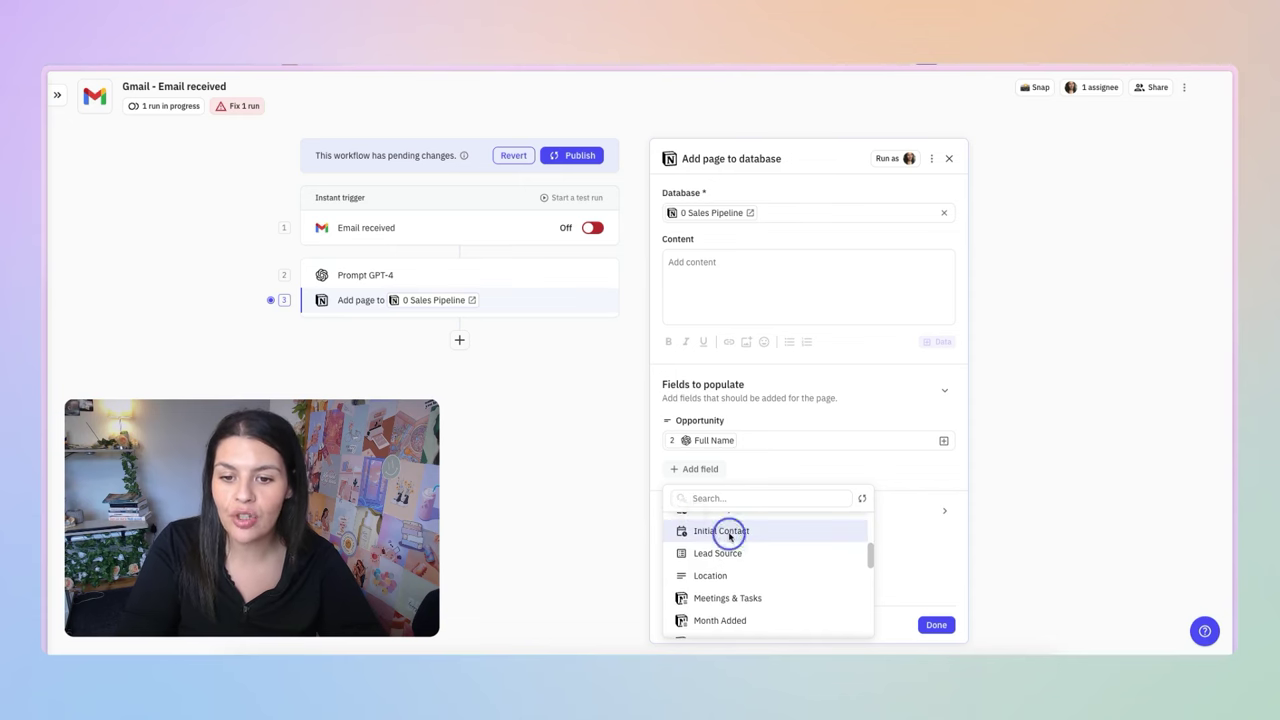
click(728, 532)
click(716, 488)
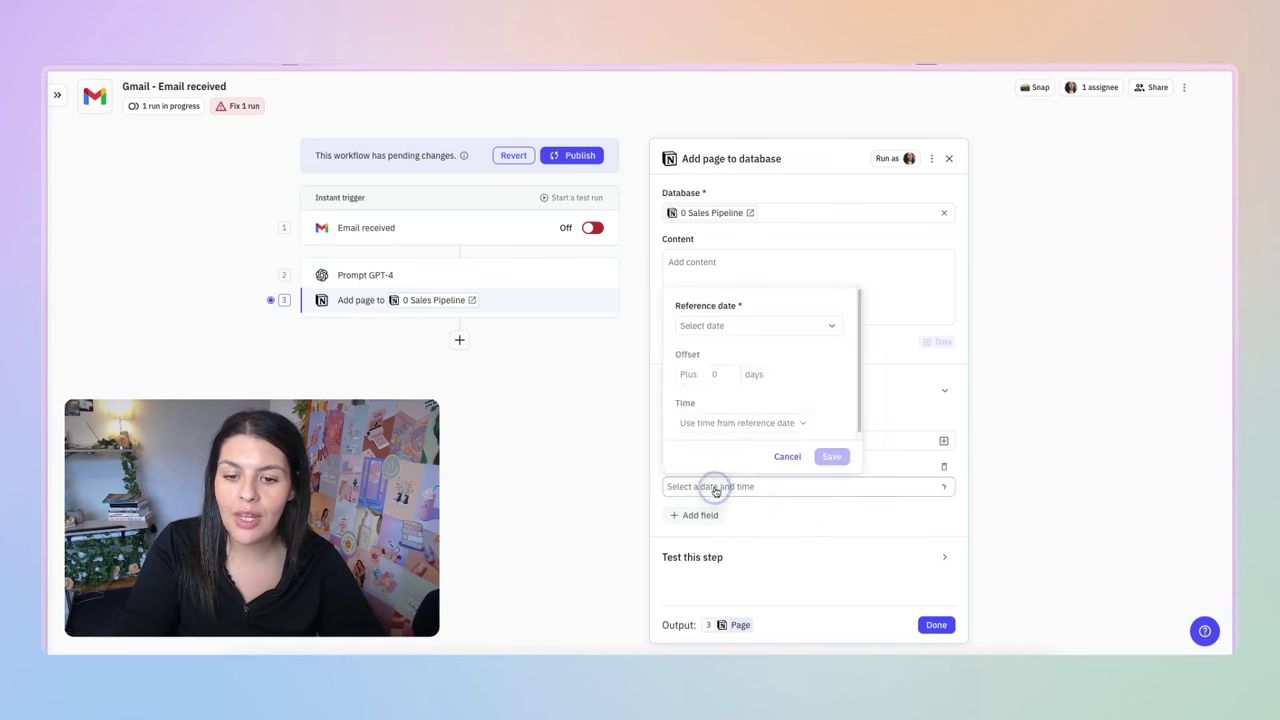
click(745, 326)
mouse_move(748, 390)
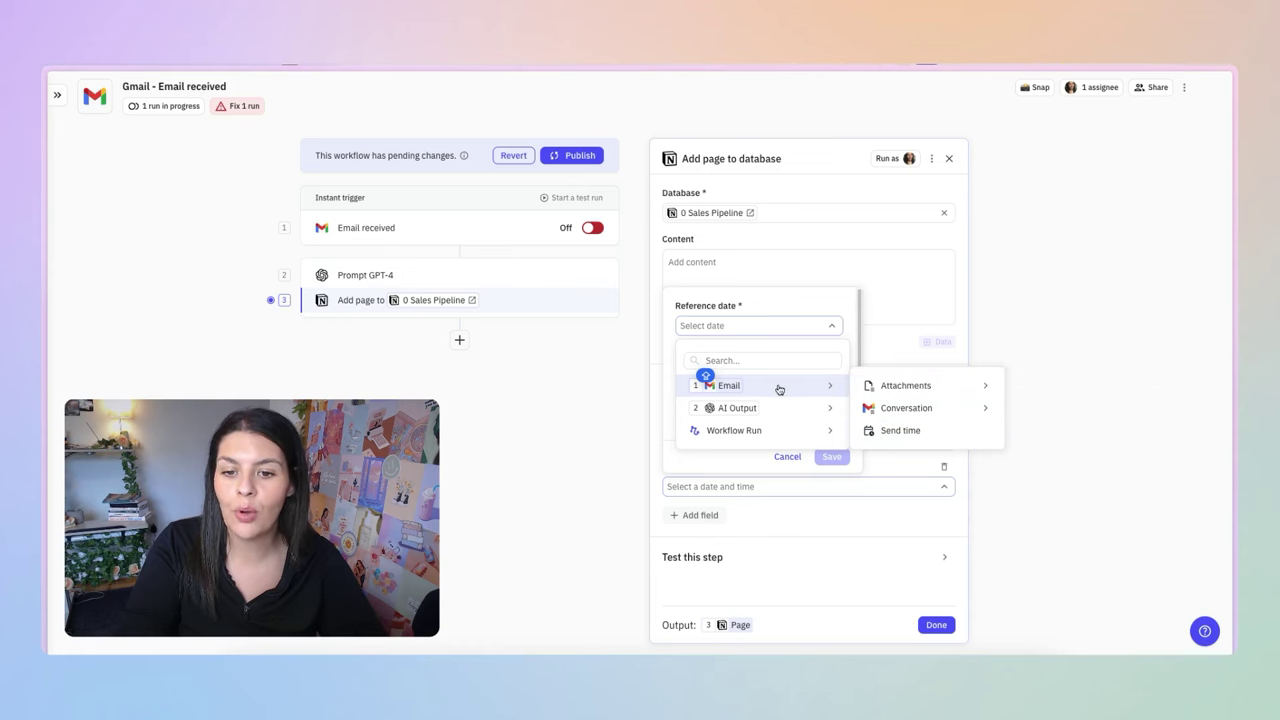
click(912, 431)
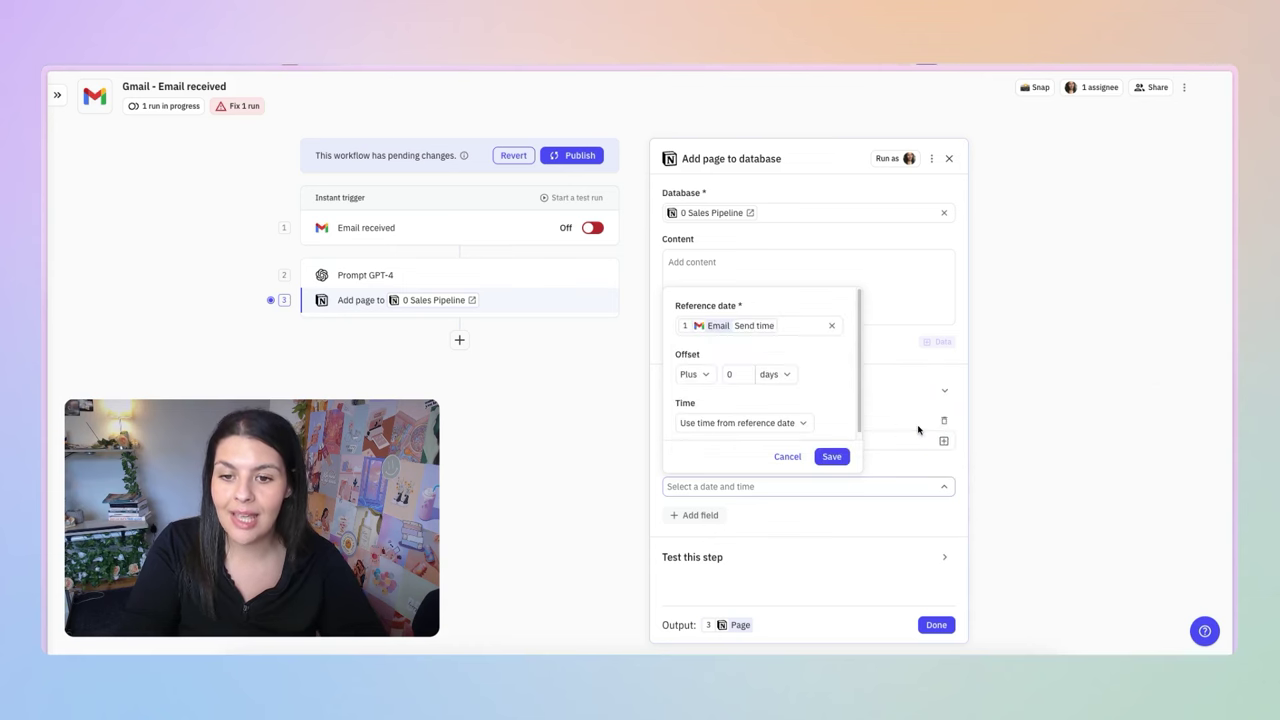
click(830, 457)
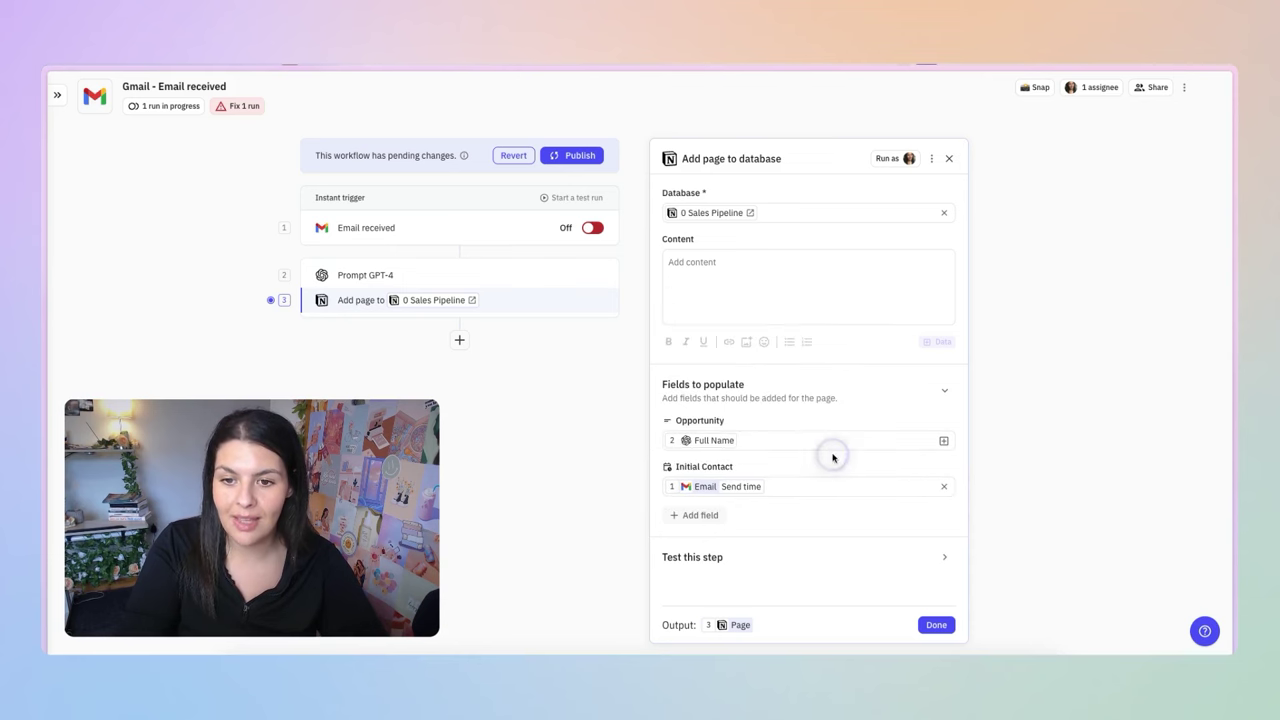
Add the Email field to the Notion page step and populate it with Email from the AI Output
click(700, 515)
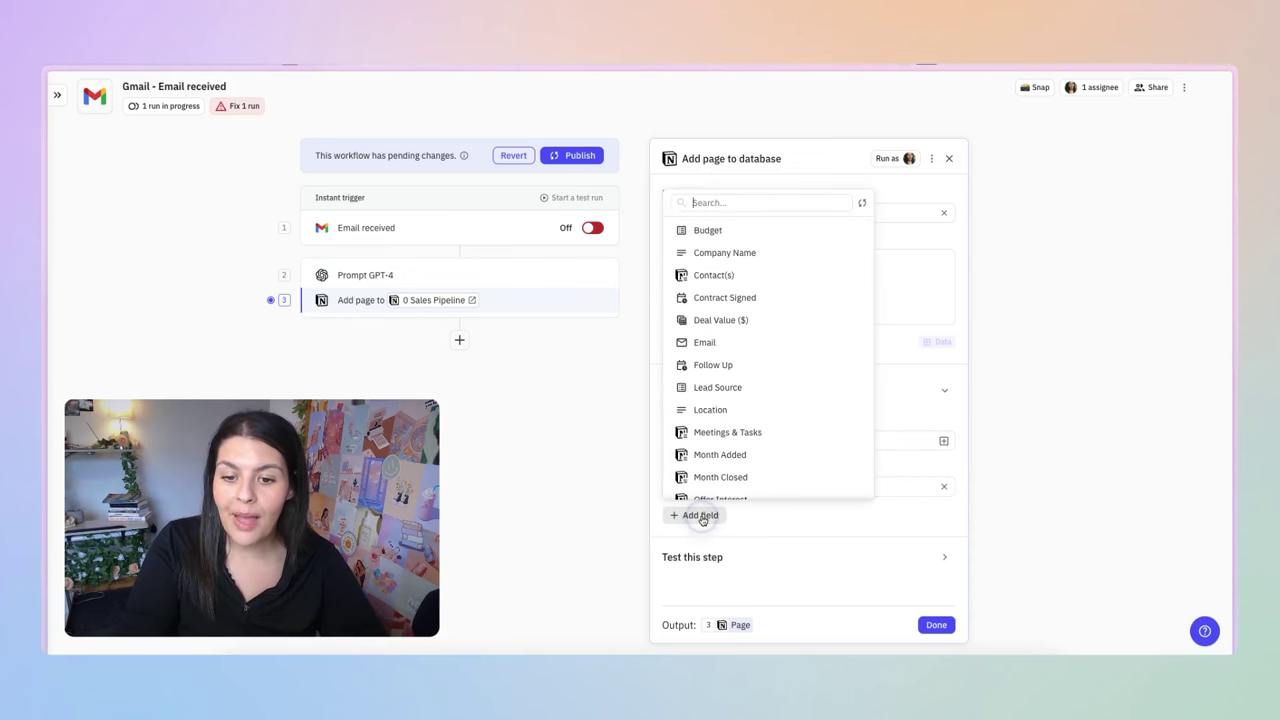
click(704, 342)
click(772, 535)
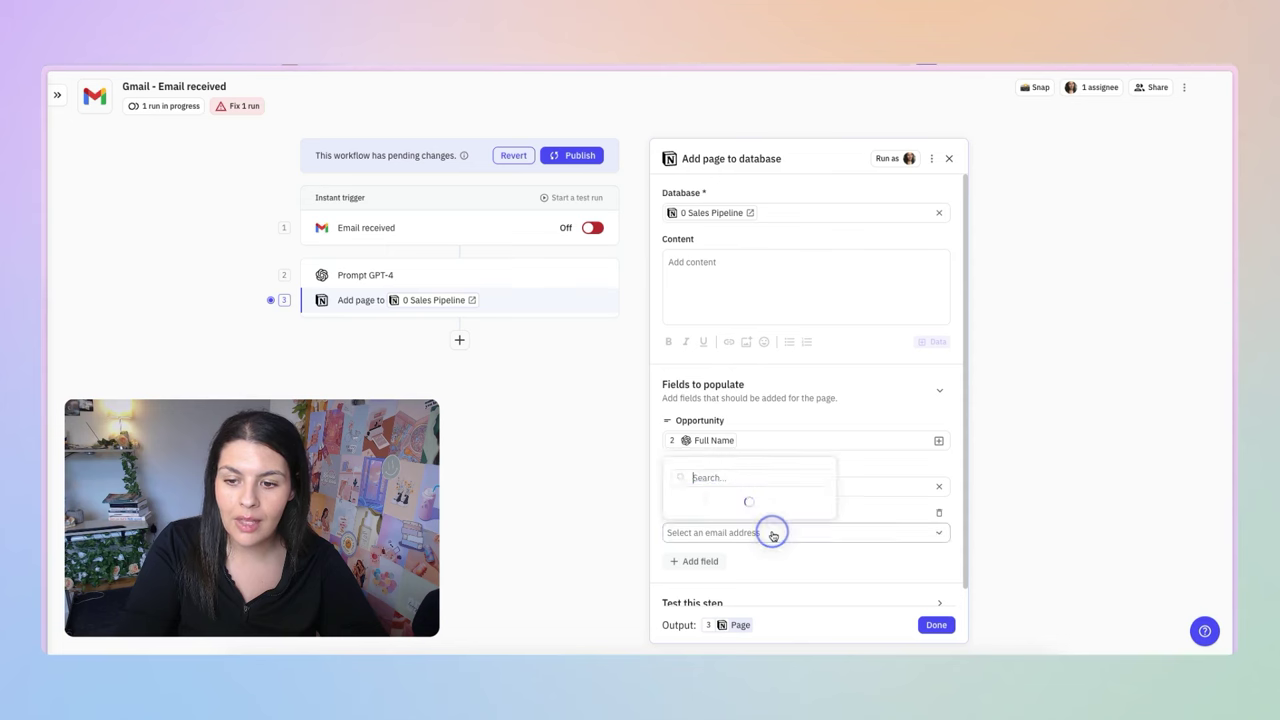
mouse_move(760, 430)
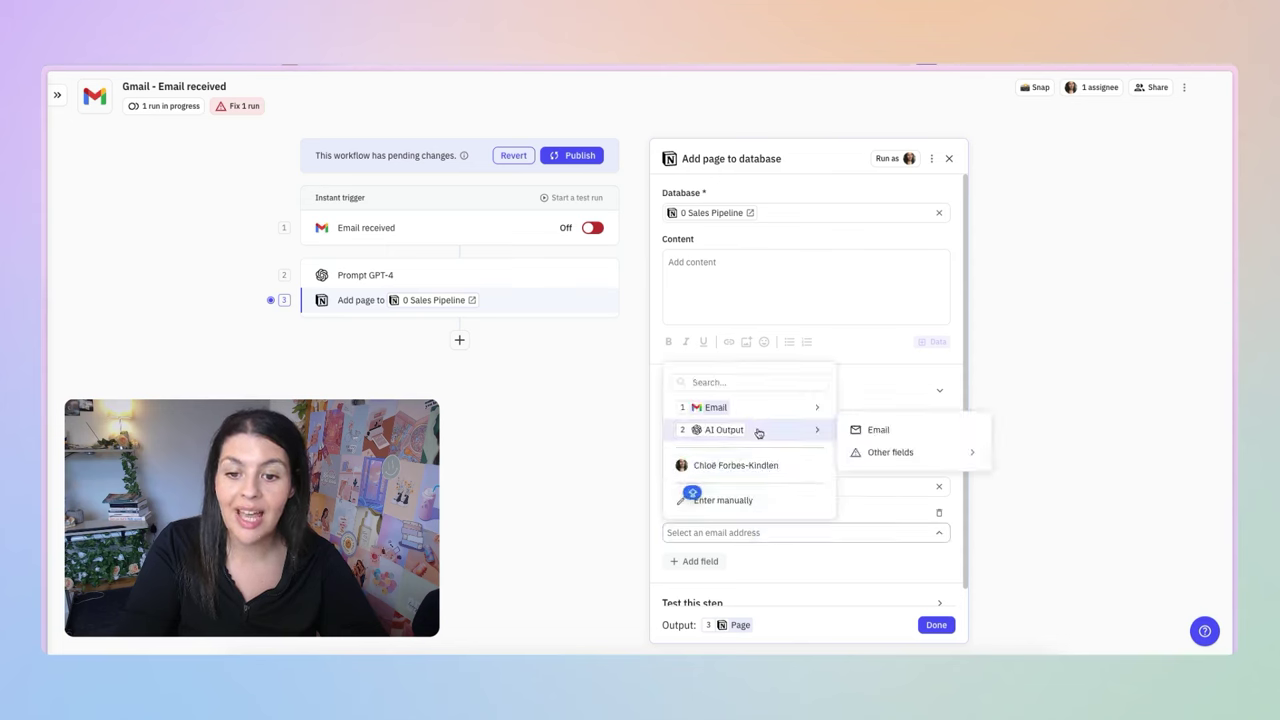
click(874, 430)
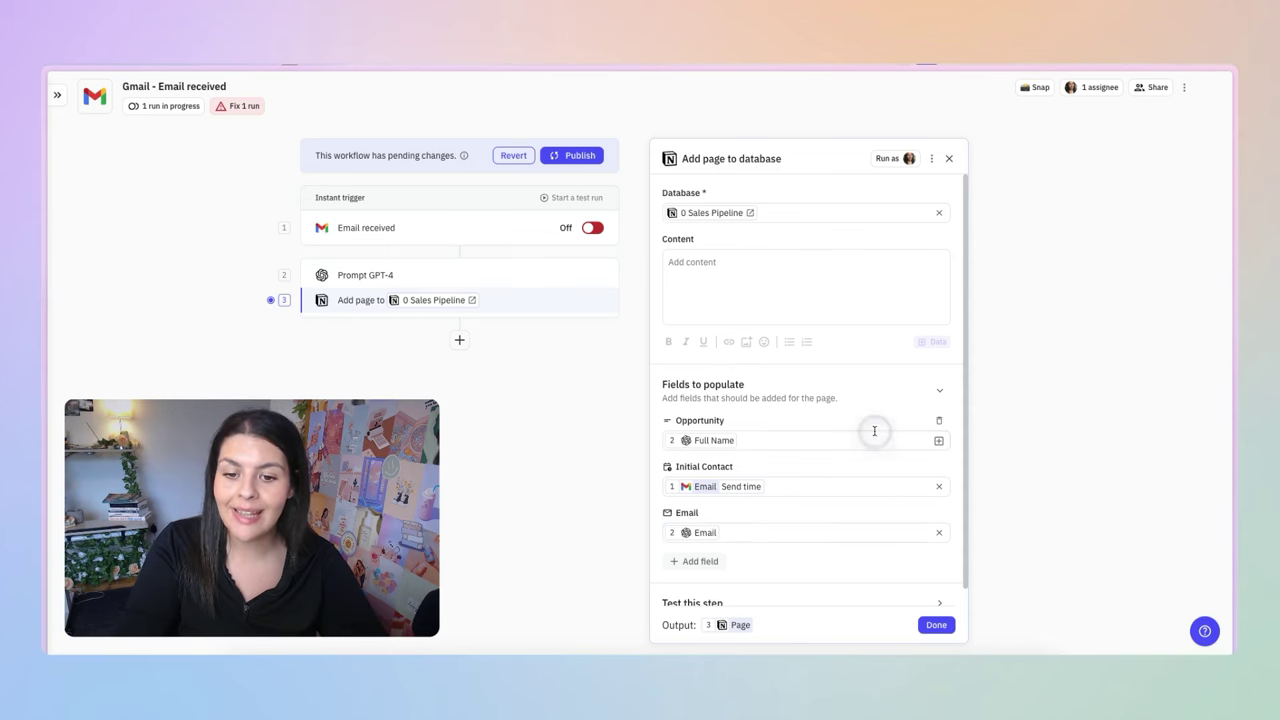
Add the website URL field to the Notion page step and populate it with Website from the AI Output
scroll(851, 491, down, 1)
click(710, 543)
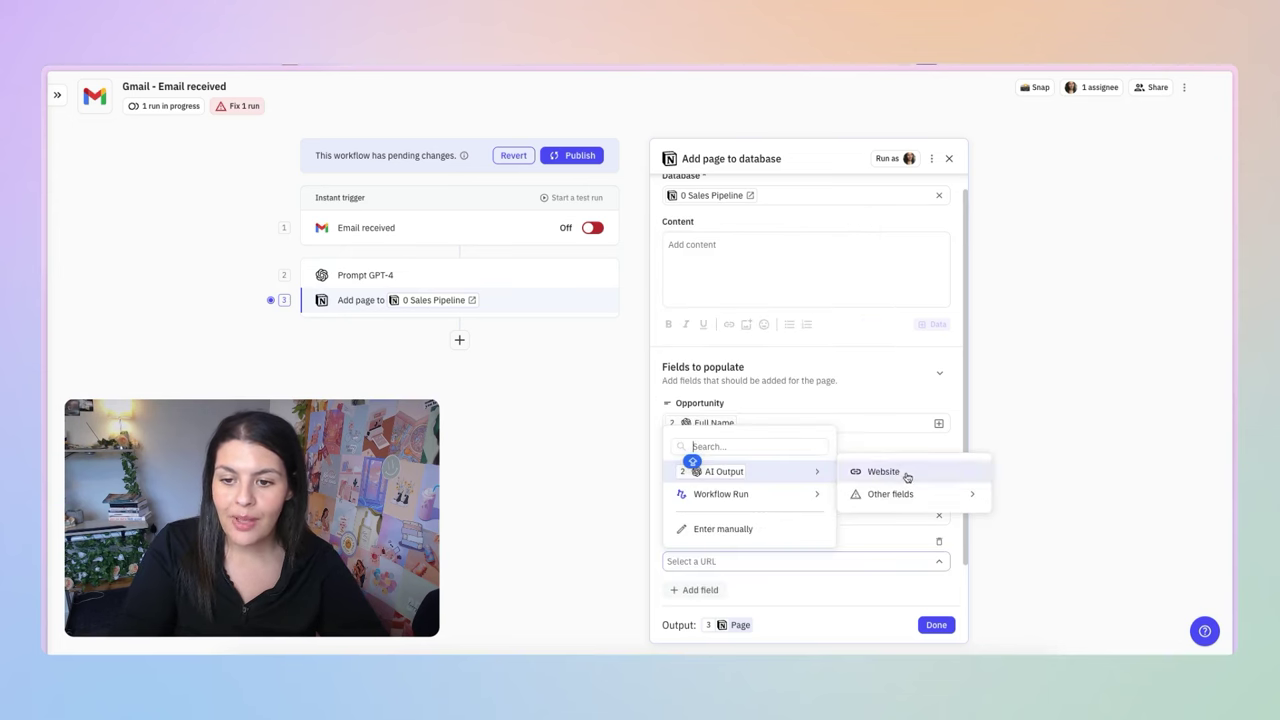
click(908, 475)
Add the Location and Budget fields, populating them with Location and "What is your budget for this project?" from the AI Output
click(714, 587)
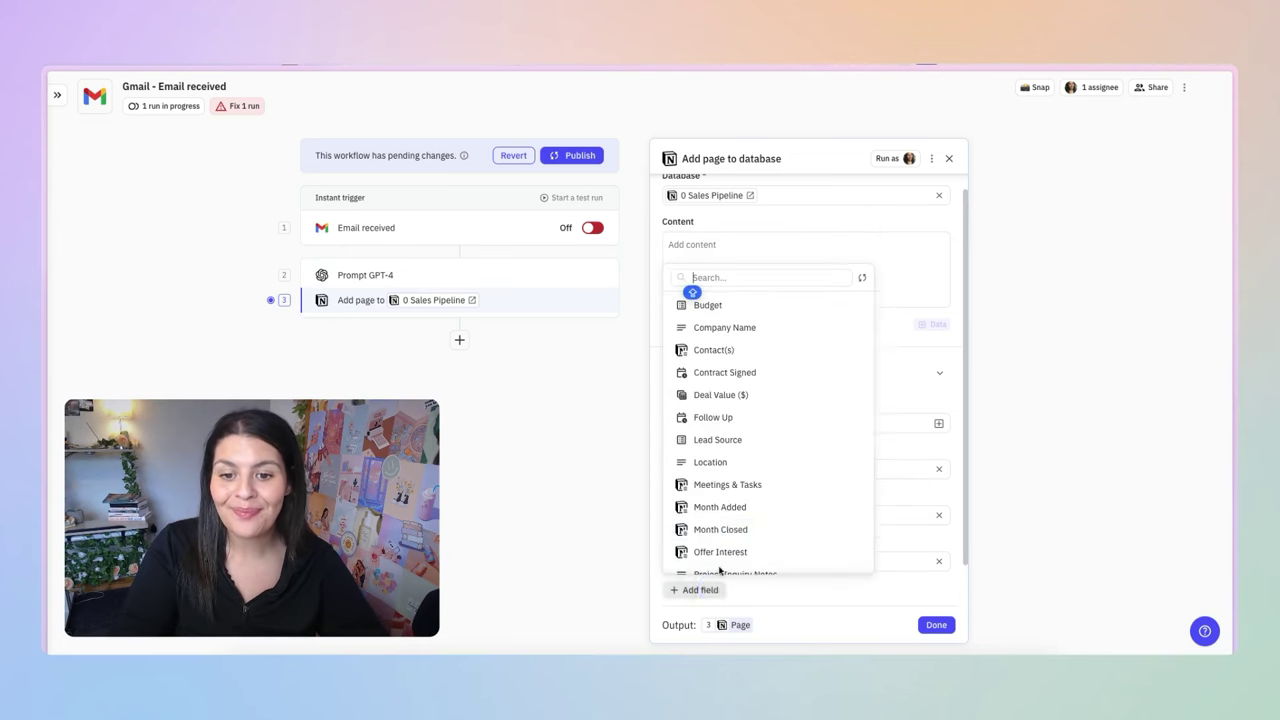
click(737, 460)
click(700, 543)
click(710, 260)
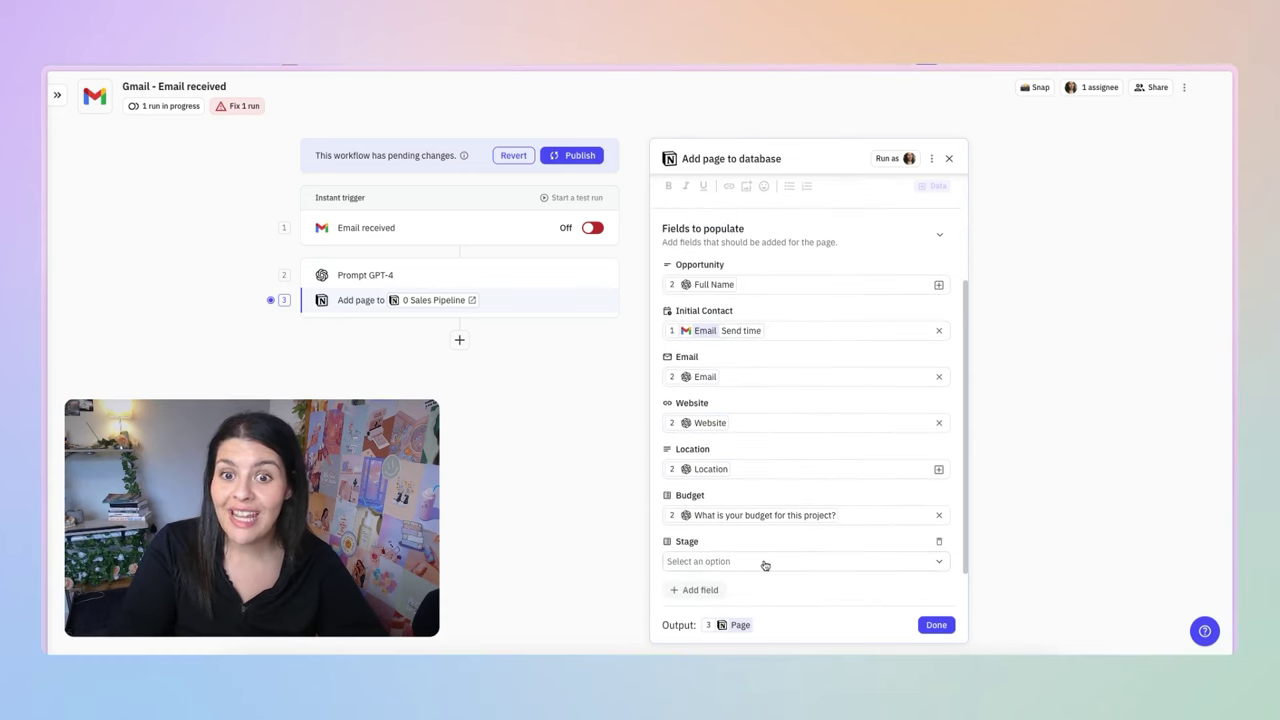
Set the Stage field to 01 - New Lead and add the Offer Interest field with the BusinessOPS page selected
click(765, 563)
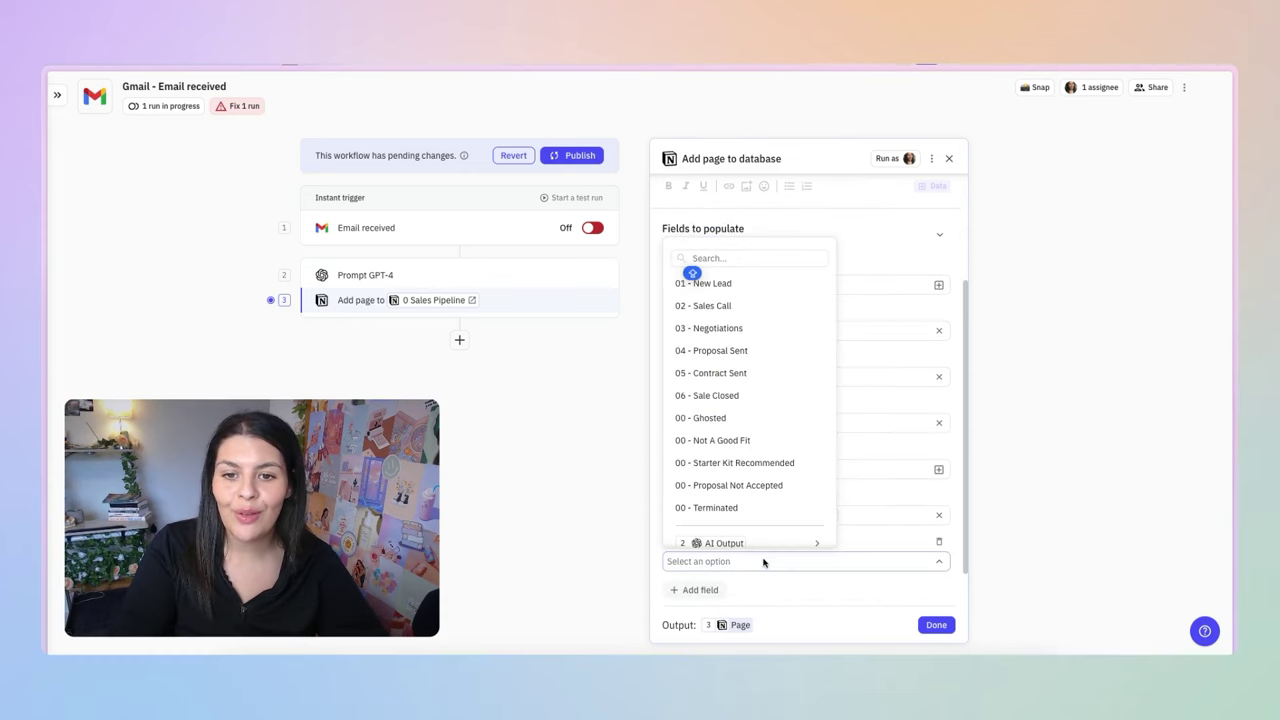
click(737, 284)
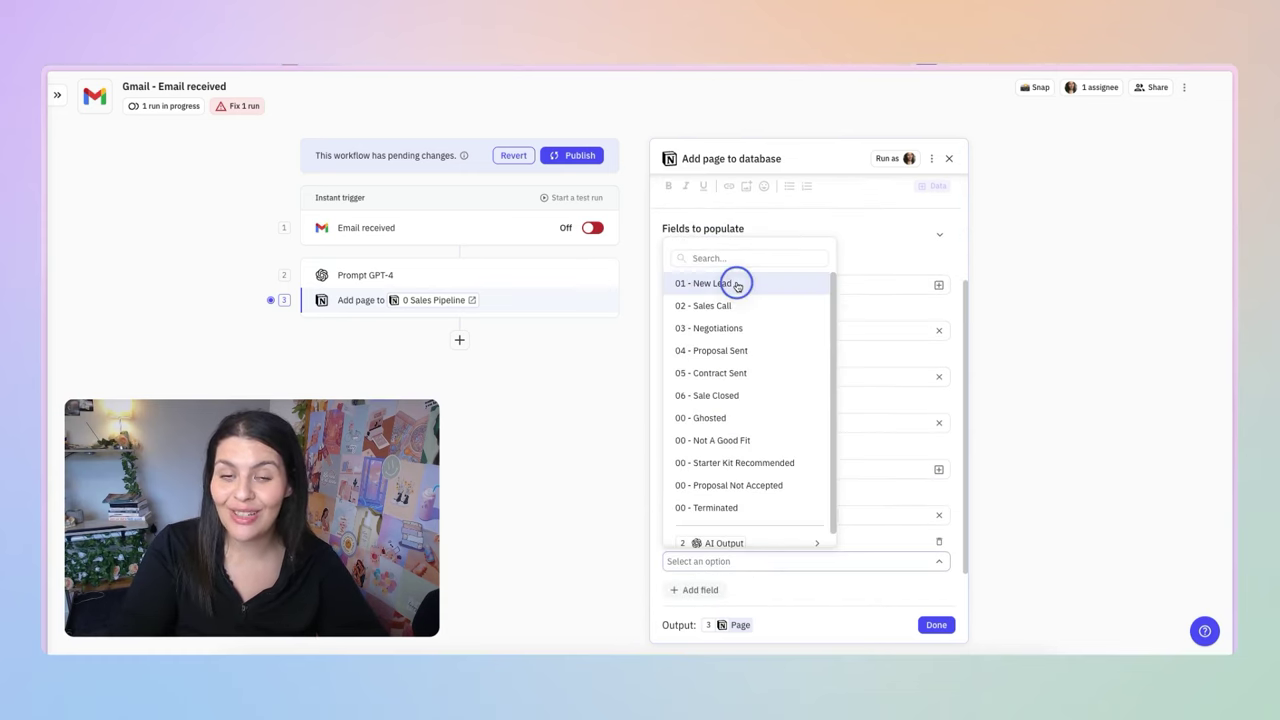
click(700, 590)
click(730, 508)
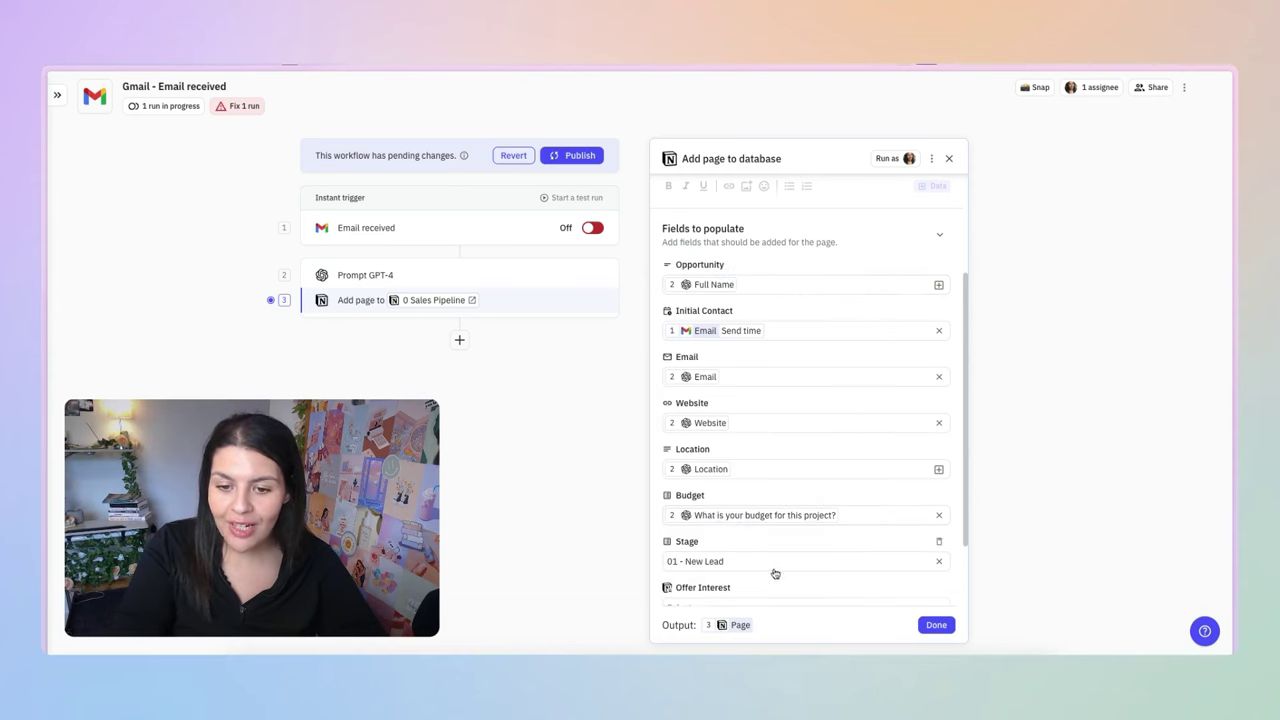
scroll(775, 573, down, 2)
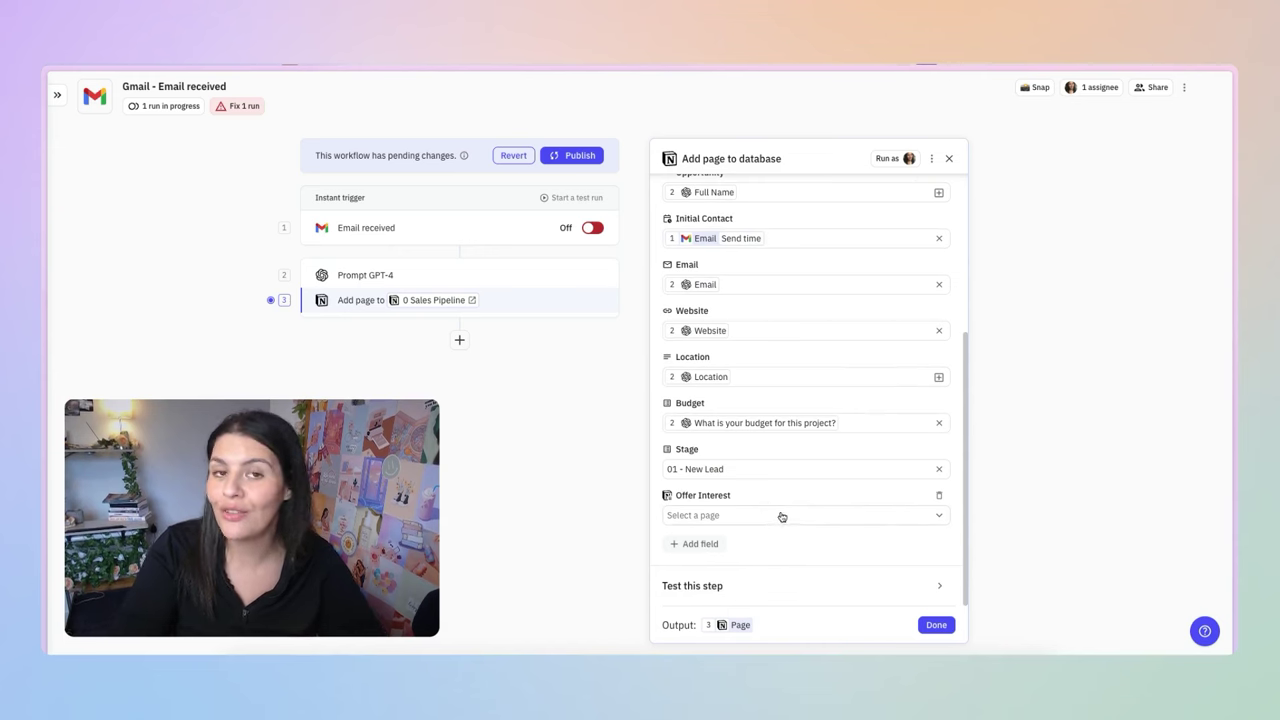
click(778, 517)
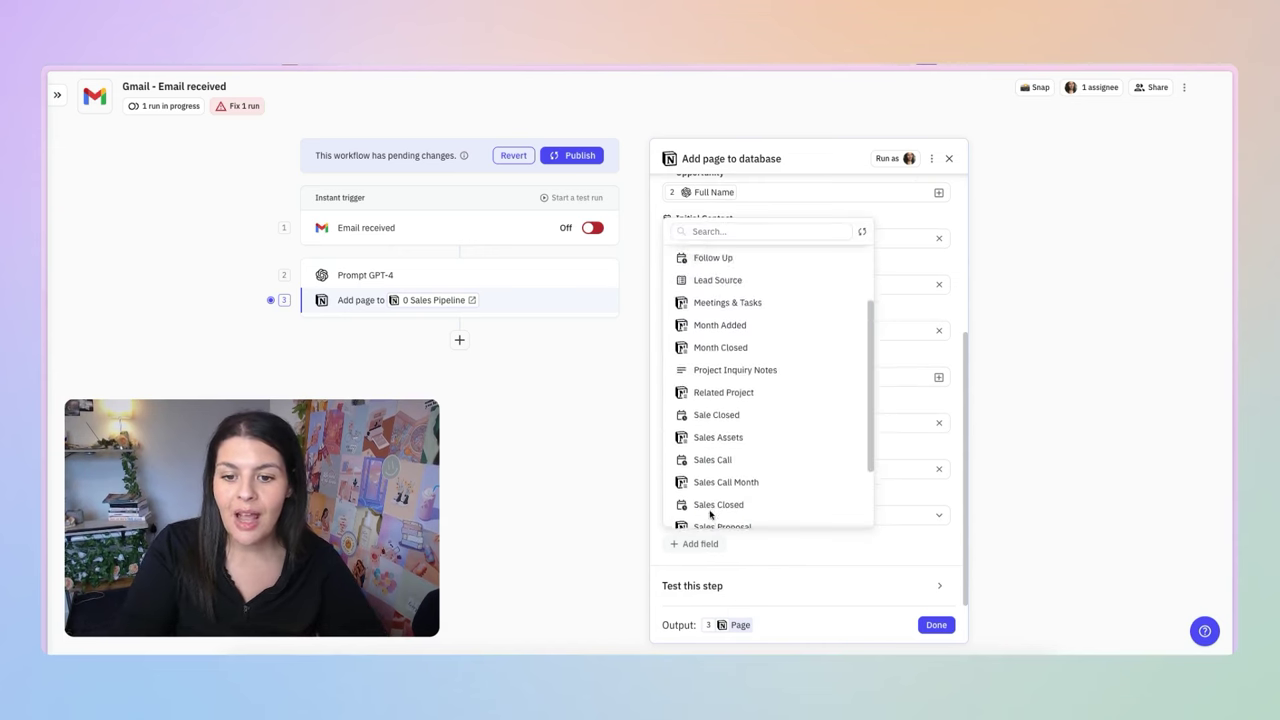
Add the Project Inquiry Notes field and fill it with a template covering Service Requested (Notion BusinessOPS), Timing, About Business, Source, Location, Project Details and additional comments
scroll(710, 515, down, 3)
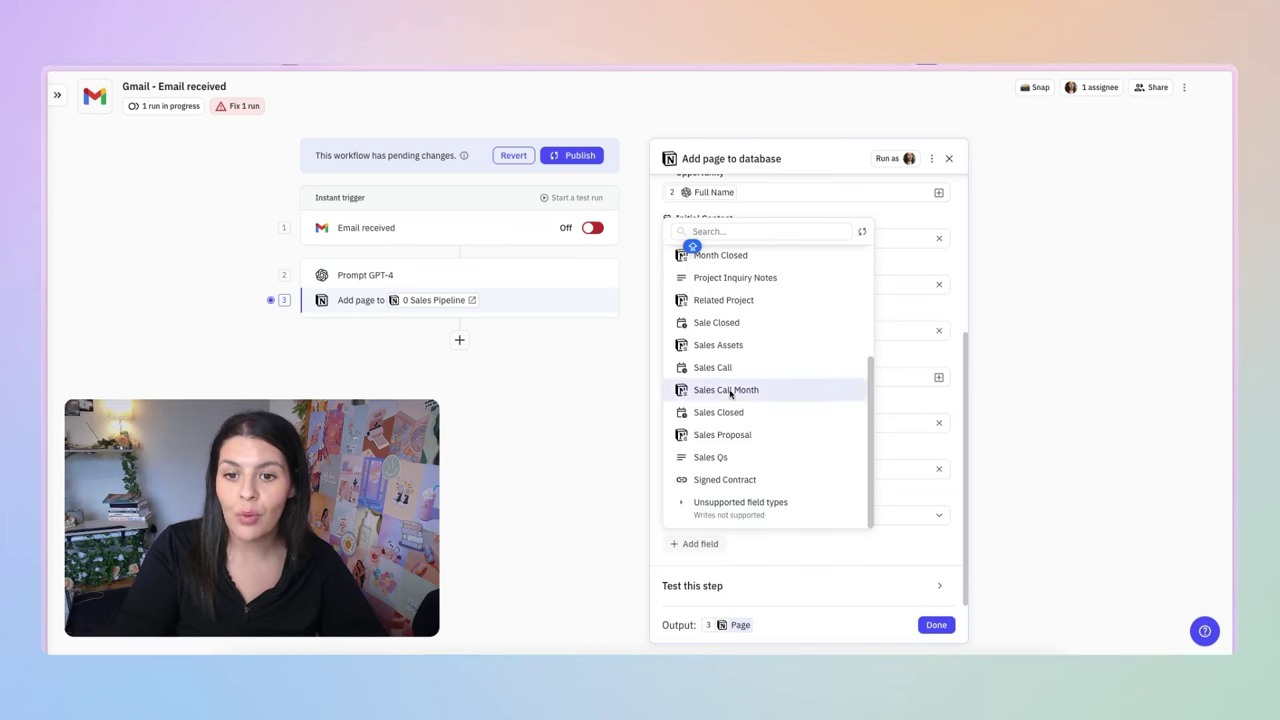
click(773, 282)
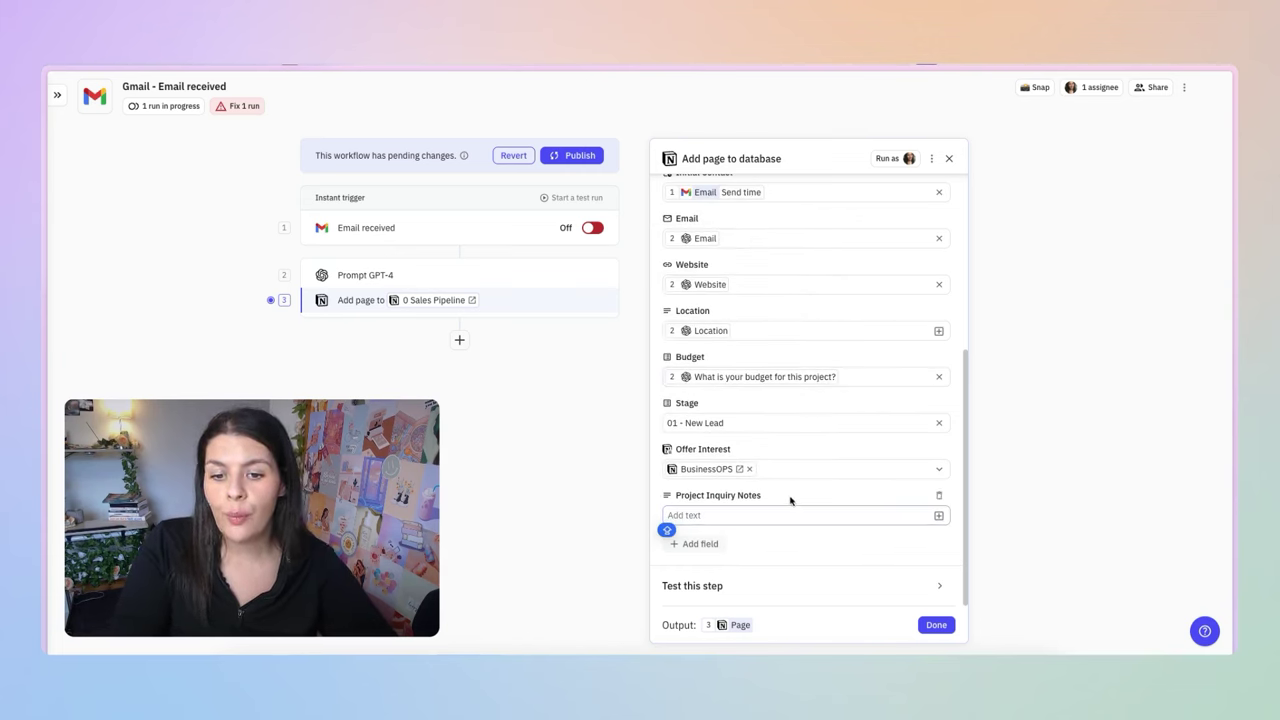
text(Service Requested: Notion BusinessOPS  Timing: Timing  About Business: Briefly describe your business  Source: How did you find me?  Location: Location  Project Details: What do you hope to achieve with Notion?  Additional comments or questions)
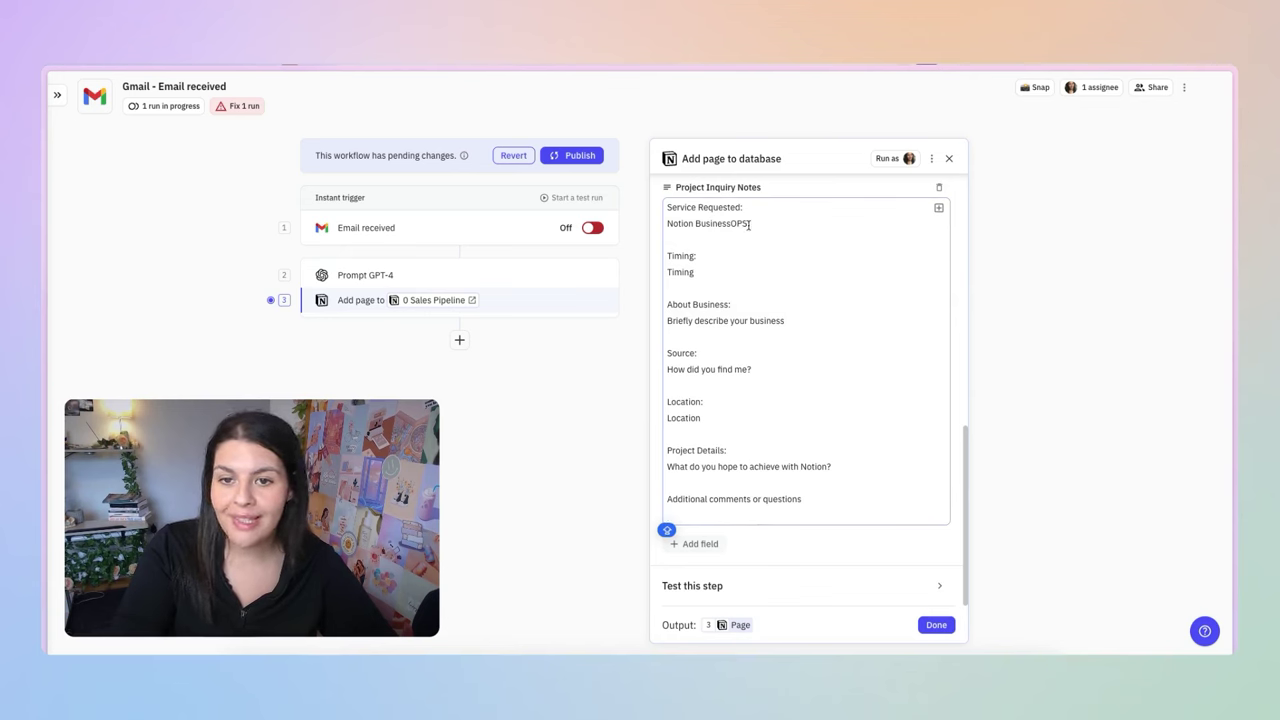
Replace the placeholder under Timing in the Project Inquiry Notes with the project deadline answer from the AI Output
drag(709, 277, 668, 272)
key(BackSpace)
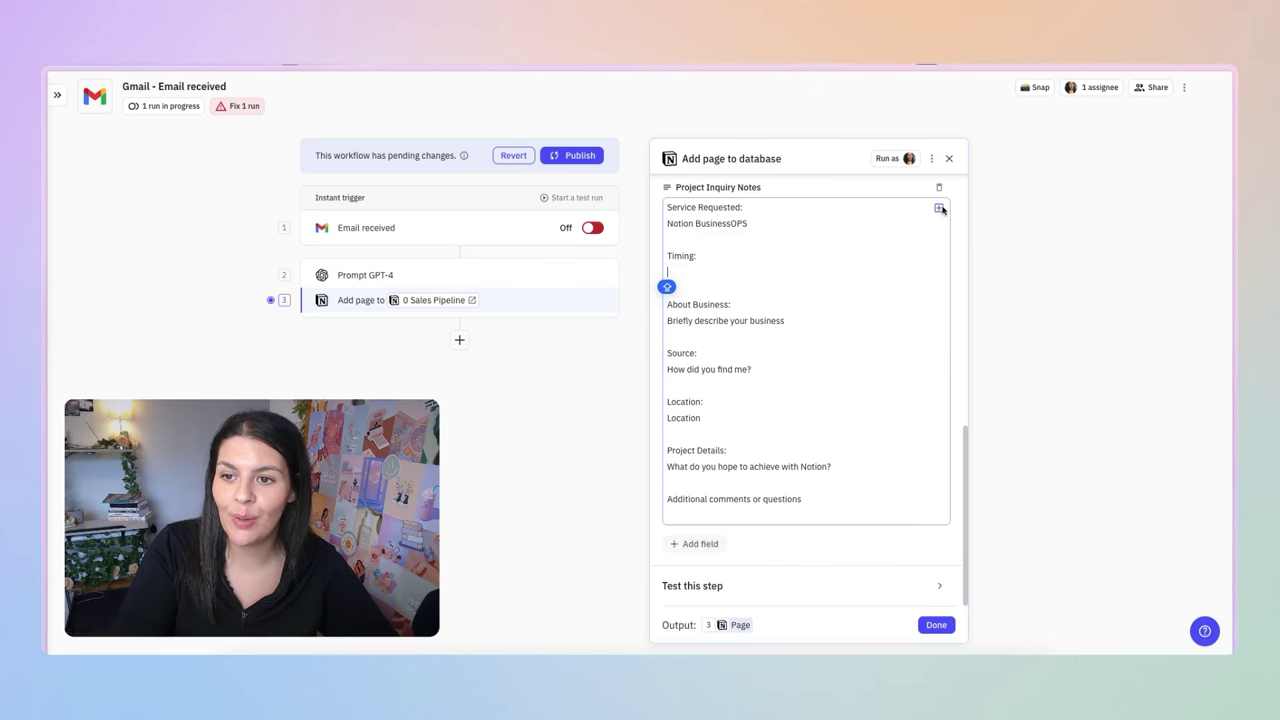
click(939, 208)
mouse_move(900, 296)
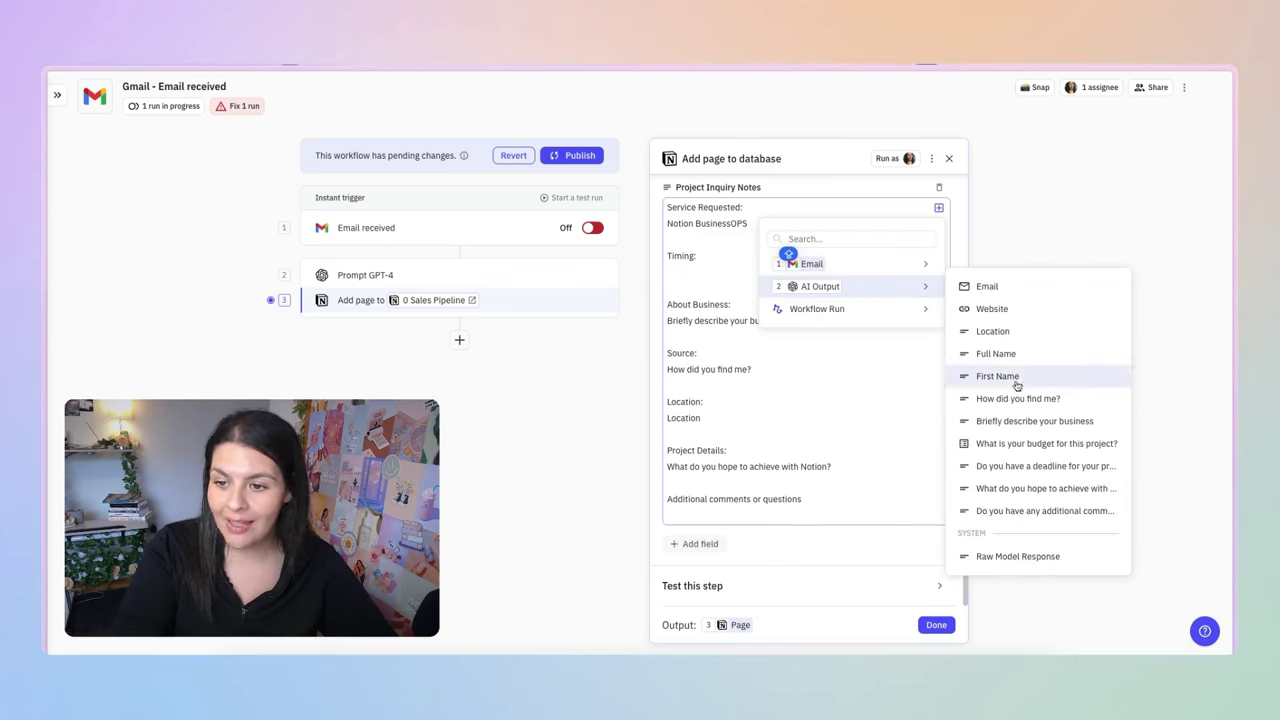
click(1022, 466)
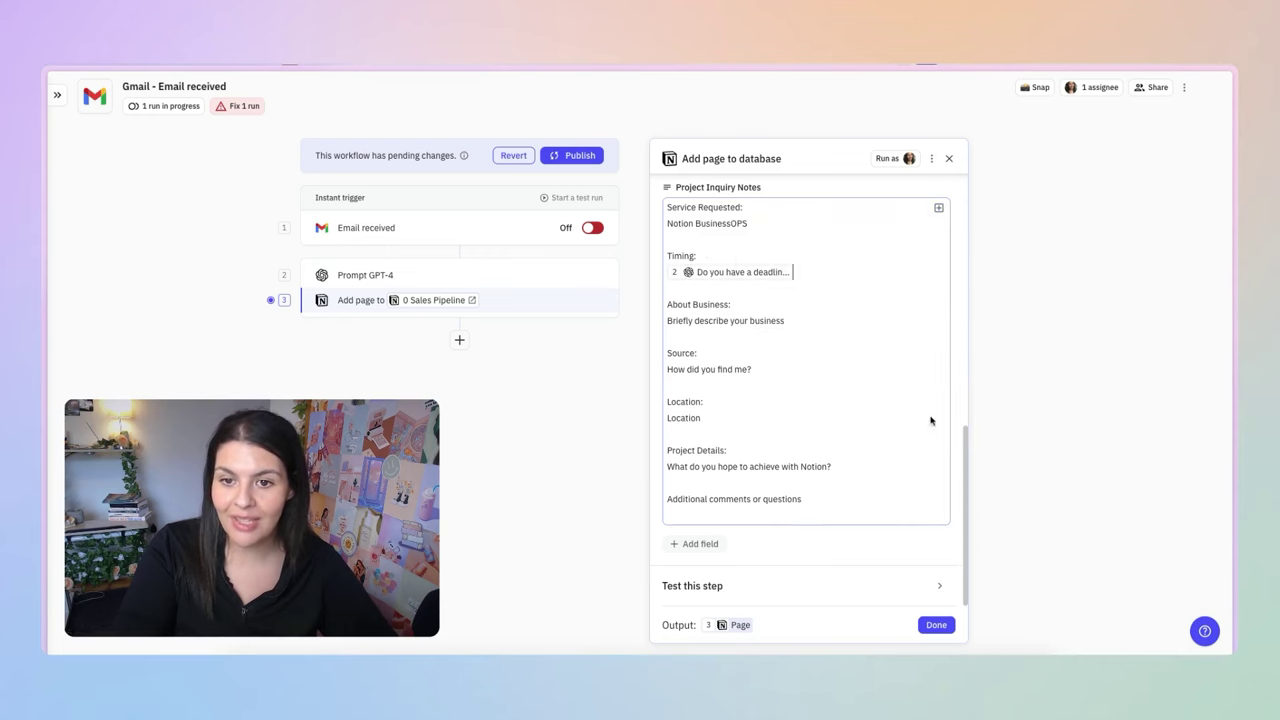
Replace the placeholder under About Business with the "Briefly describe your business" variable from the AI Output
triple_click(766, 321)
click(768, 321)
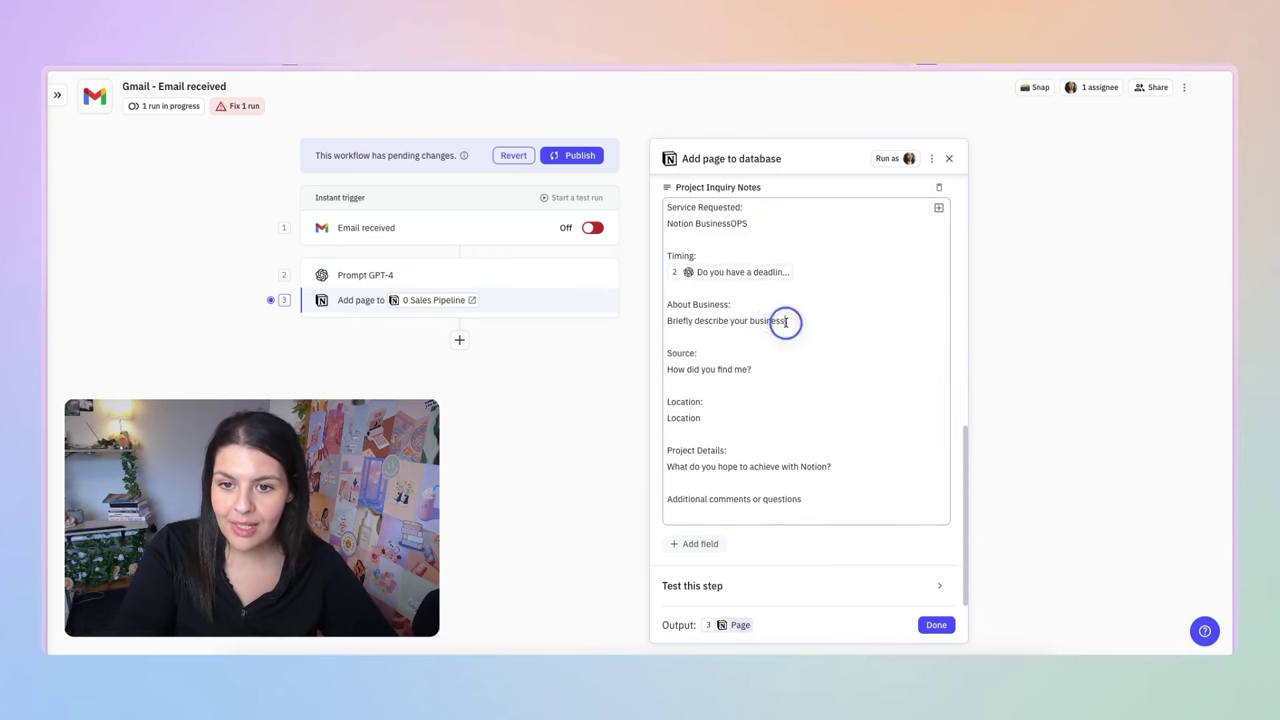
drag(788, 320, 662, 321)
key(BackSpace)
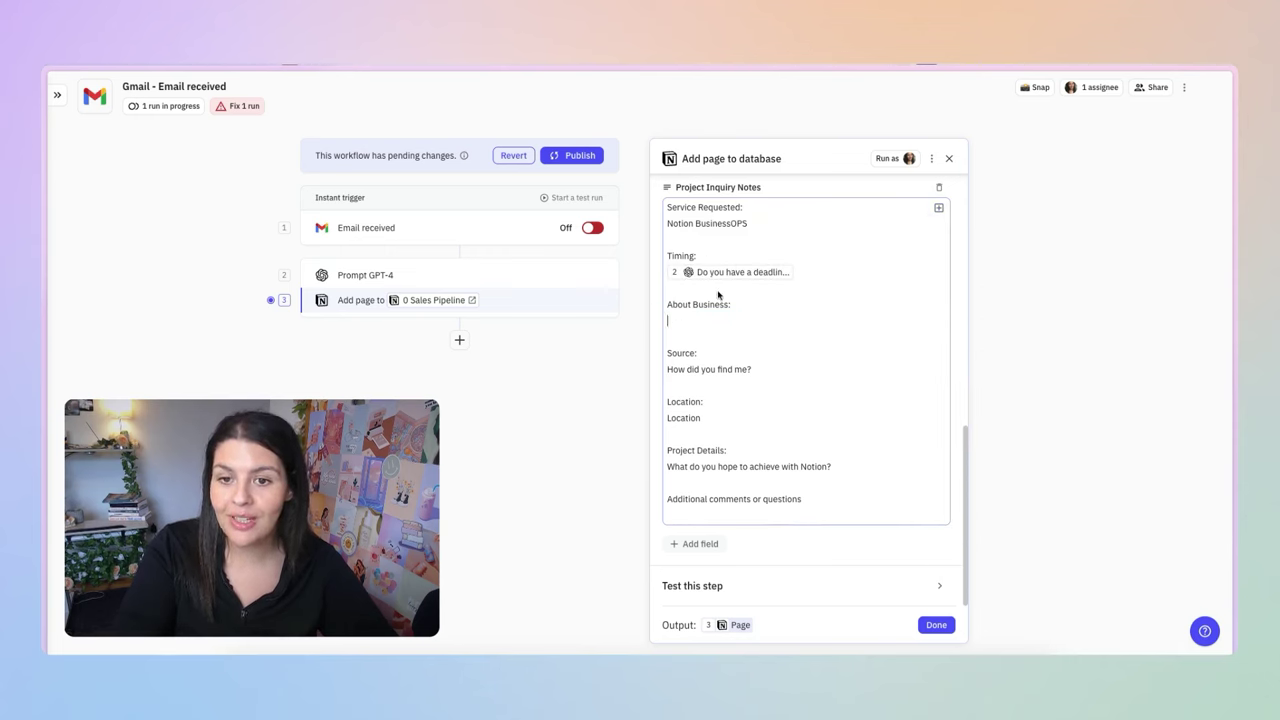
click(938, 208)
mouse_move(894, 289)
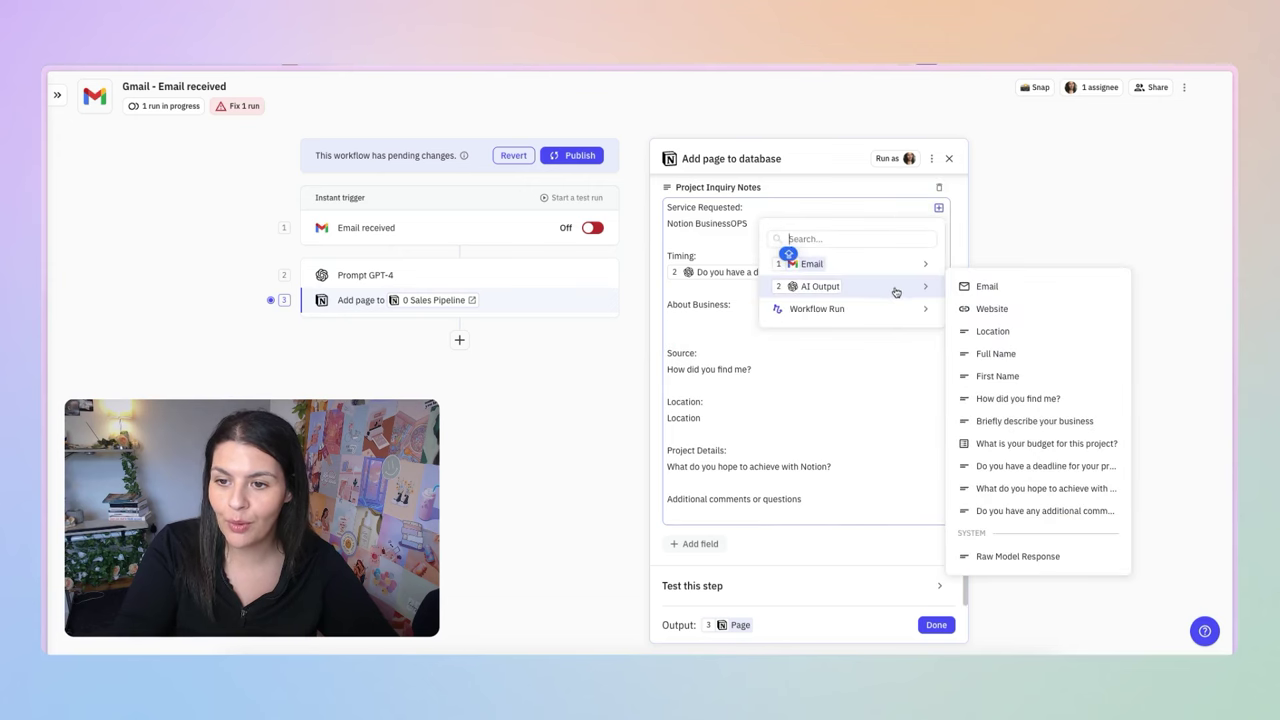
click(1040, 421)
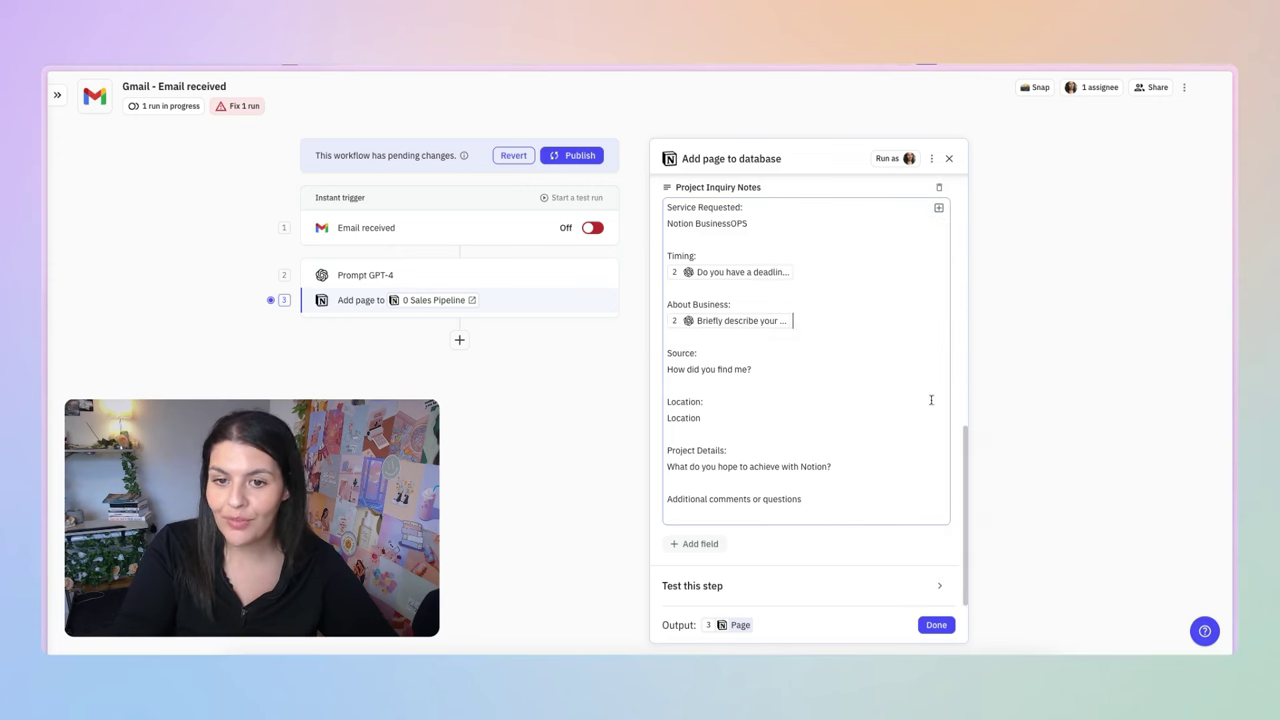
Replace the placeholders under Source and Location with the "How did you find me?" and Location variables from the AI Output
click(747, 368)
drag(746, 369, 668, 369)
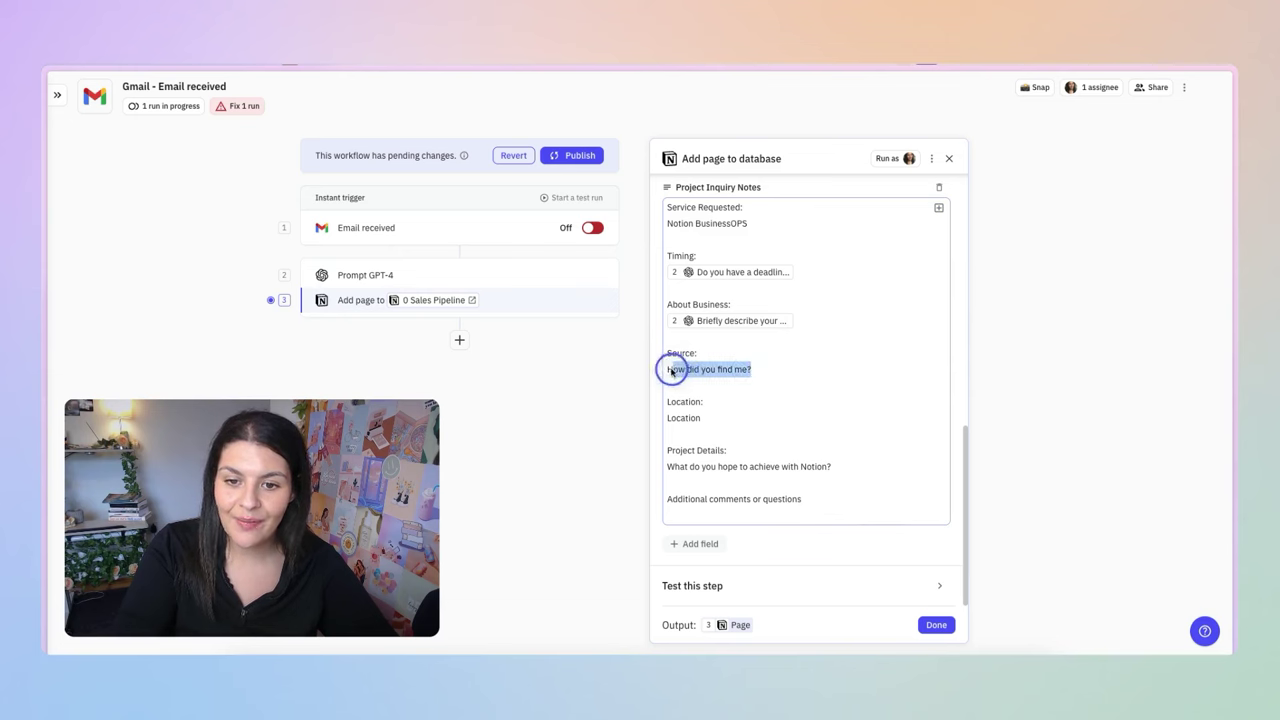
key(BackSpace)
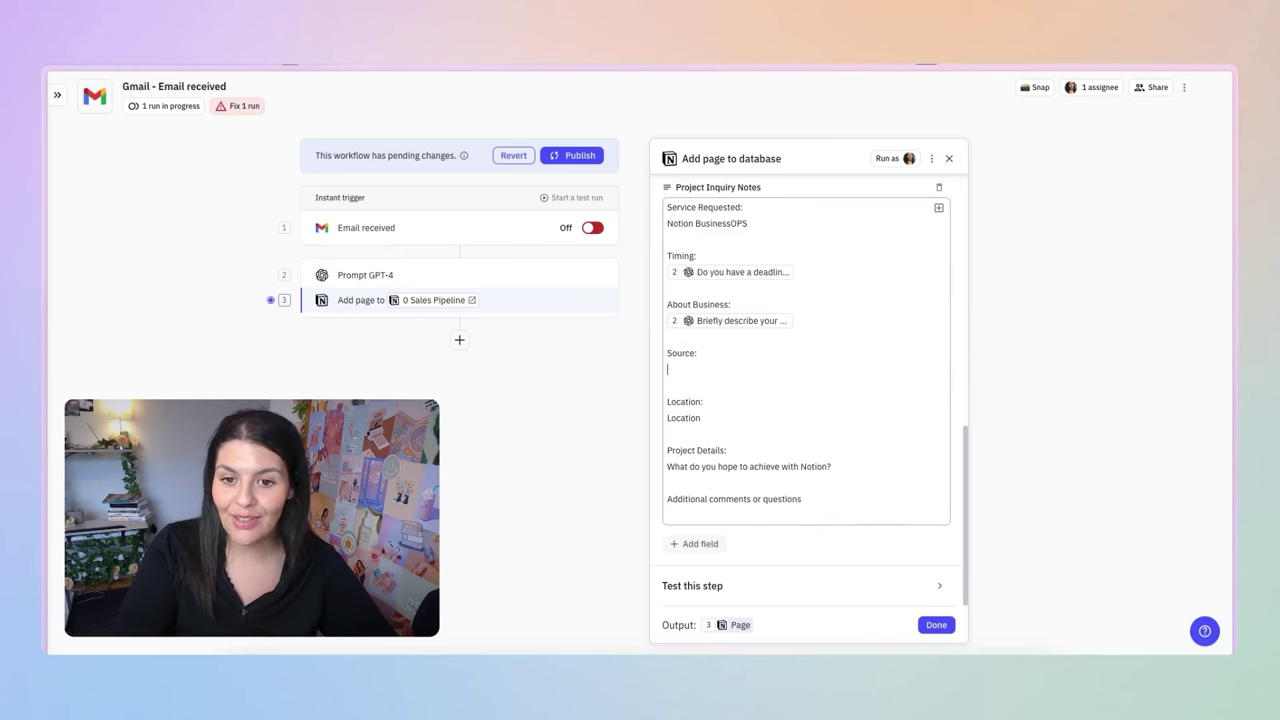
click(938, 207)
mouse_move(897, 292)
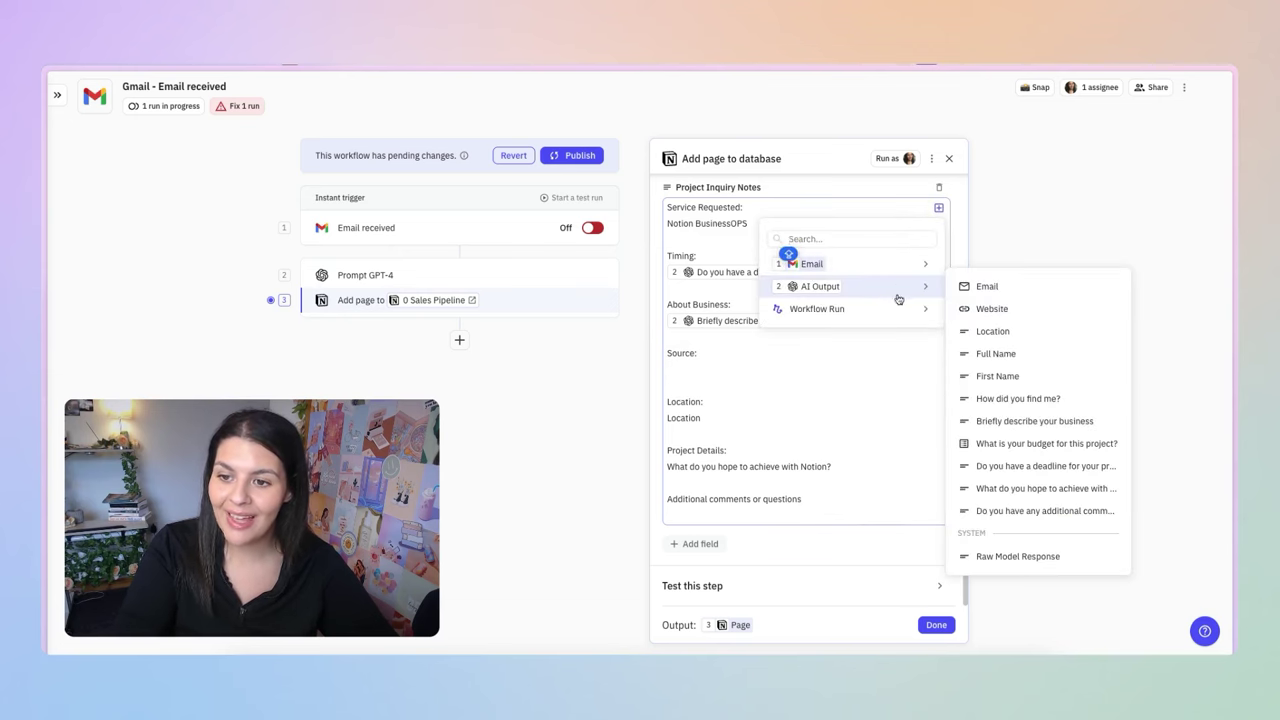
click(1031, 399)
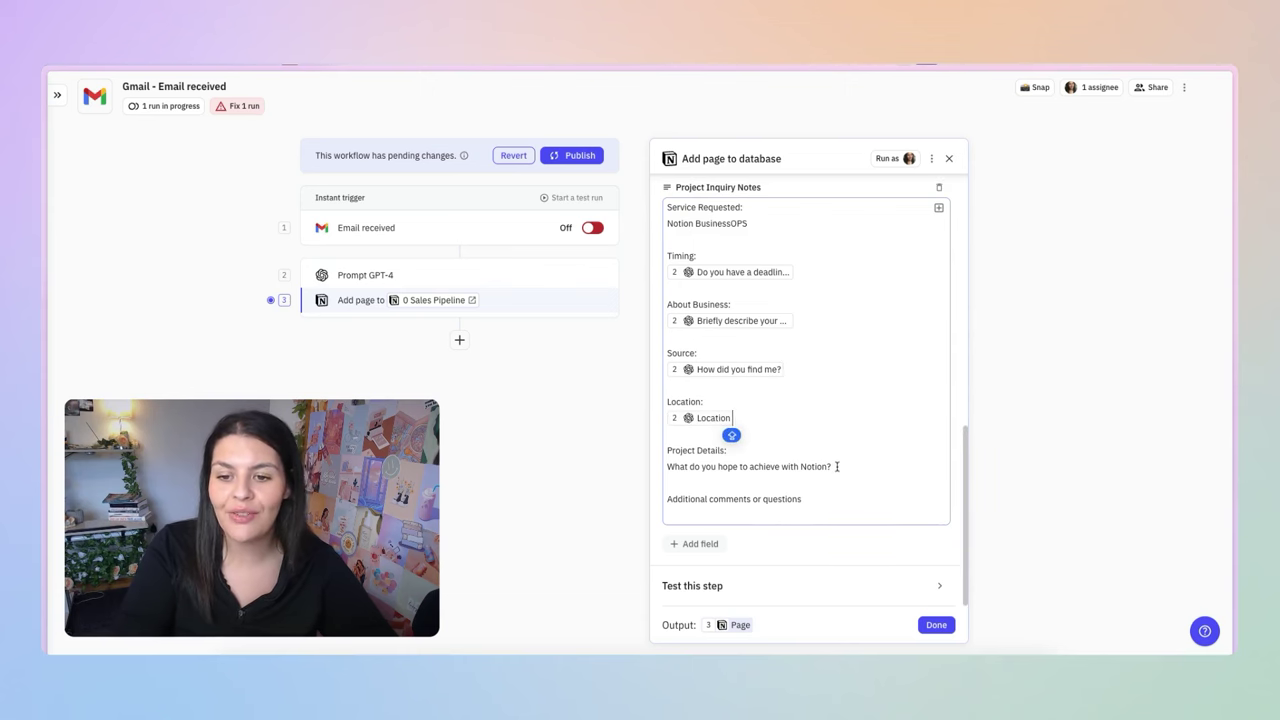
Replace the Project Details placeholder with the AI Output's "What is your budget for this project?" and "What do you hope to achieve with Notion?" on separate lines
drag(835, 466, 677, 470)
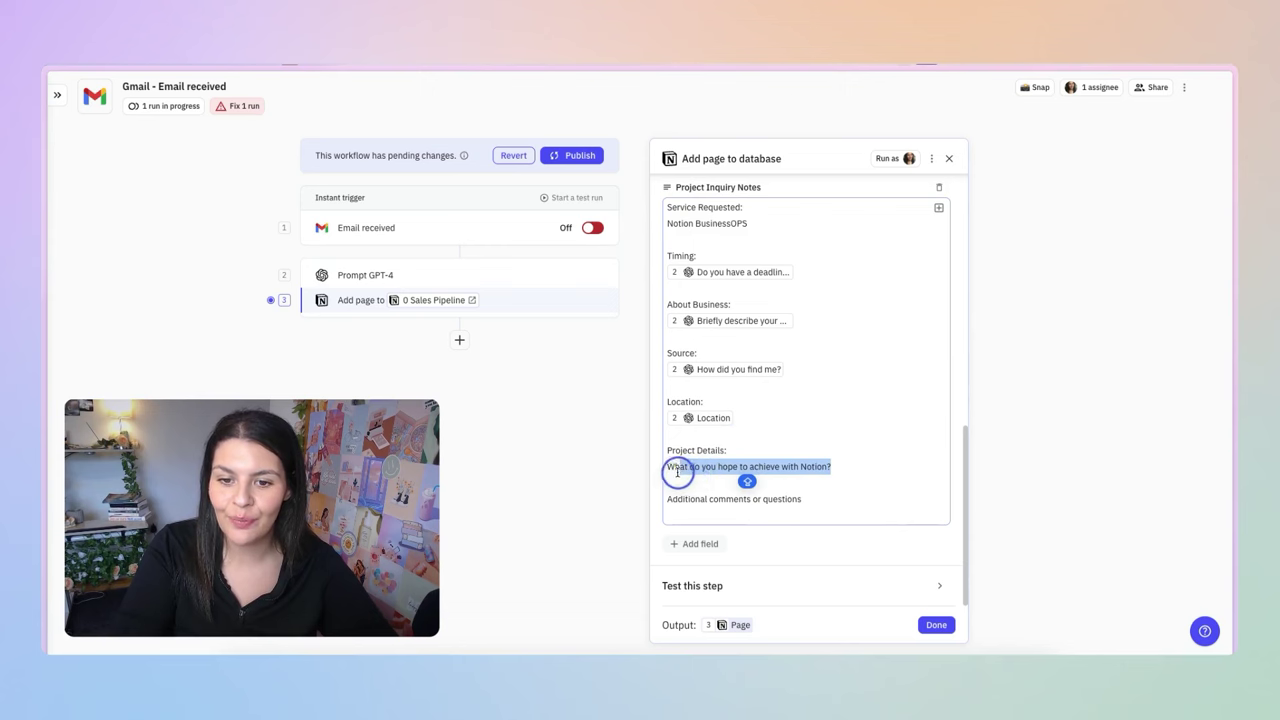
click(747, 481)
mouse_move(903, 289)
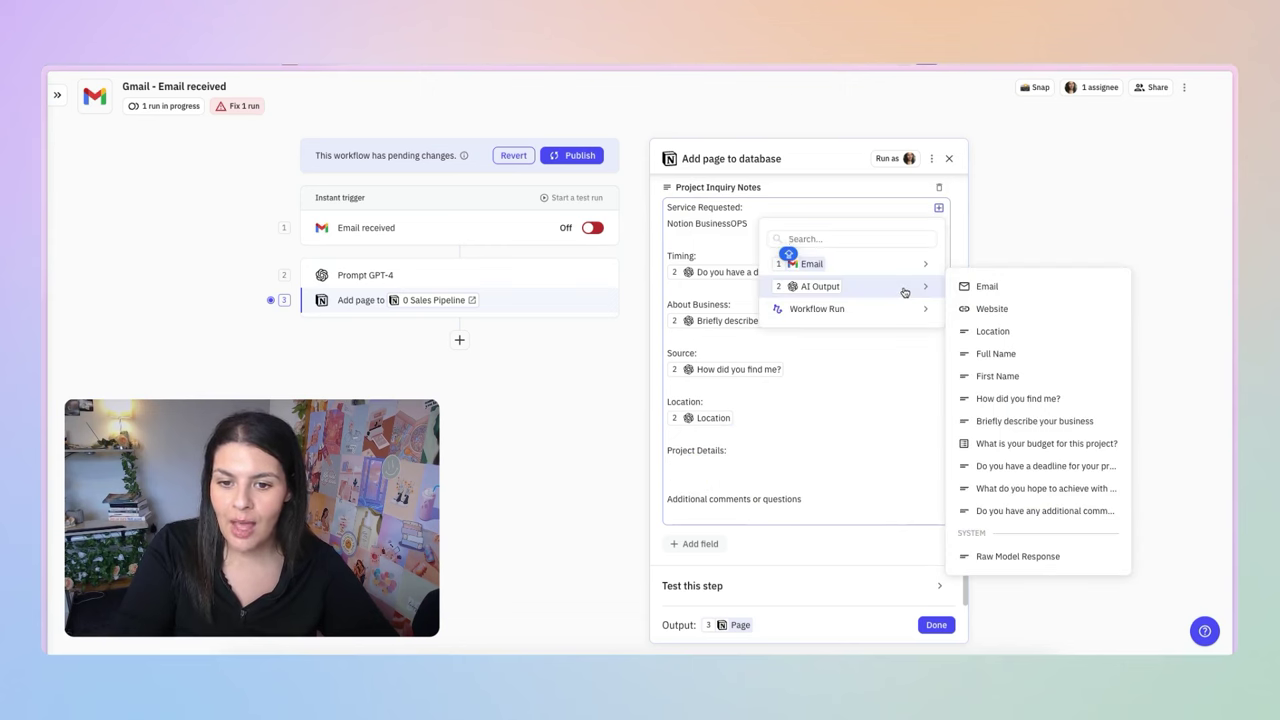
click(1018, 443)
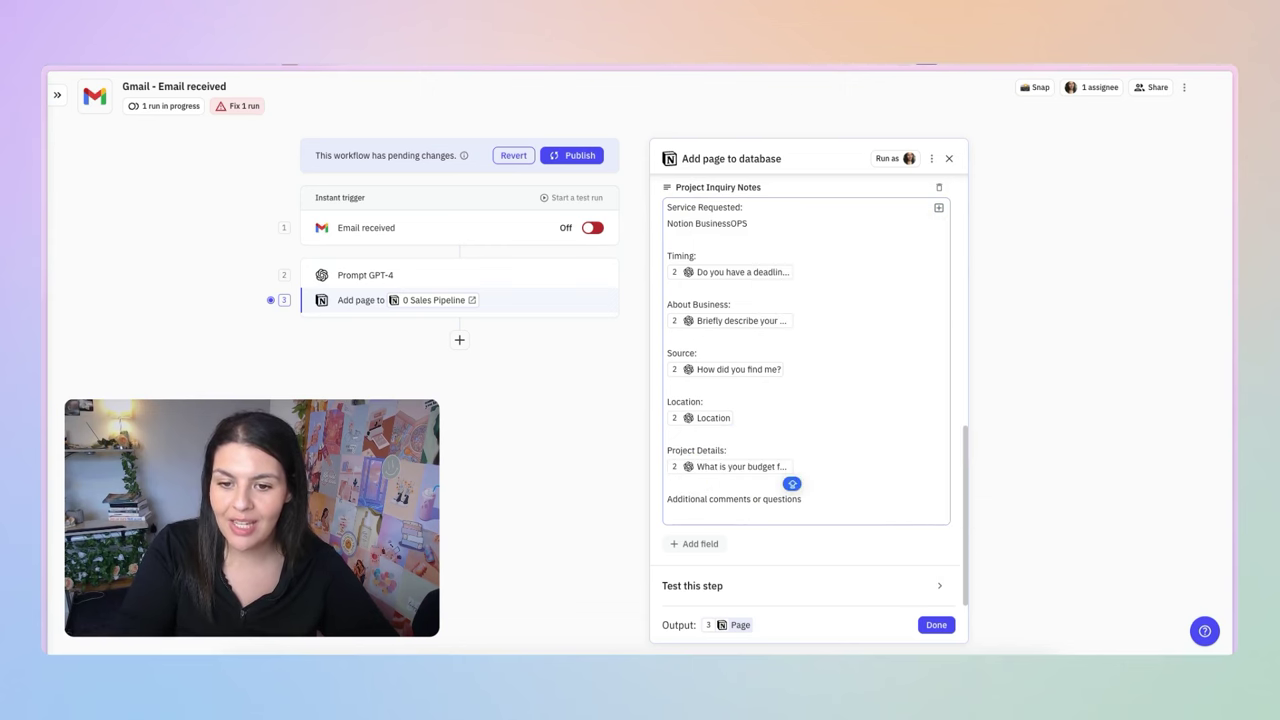
key(Return)
click(938, 207)
mouse_move(898, 277)
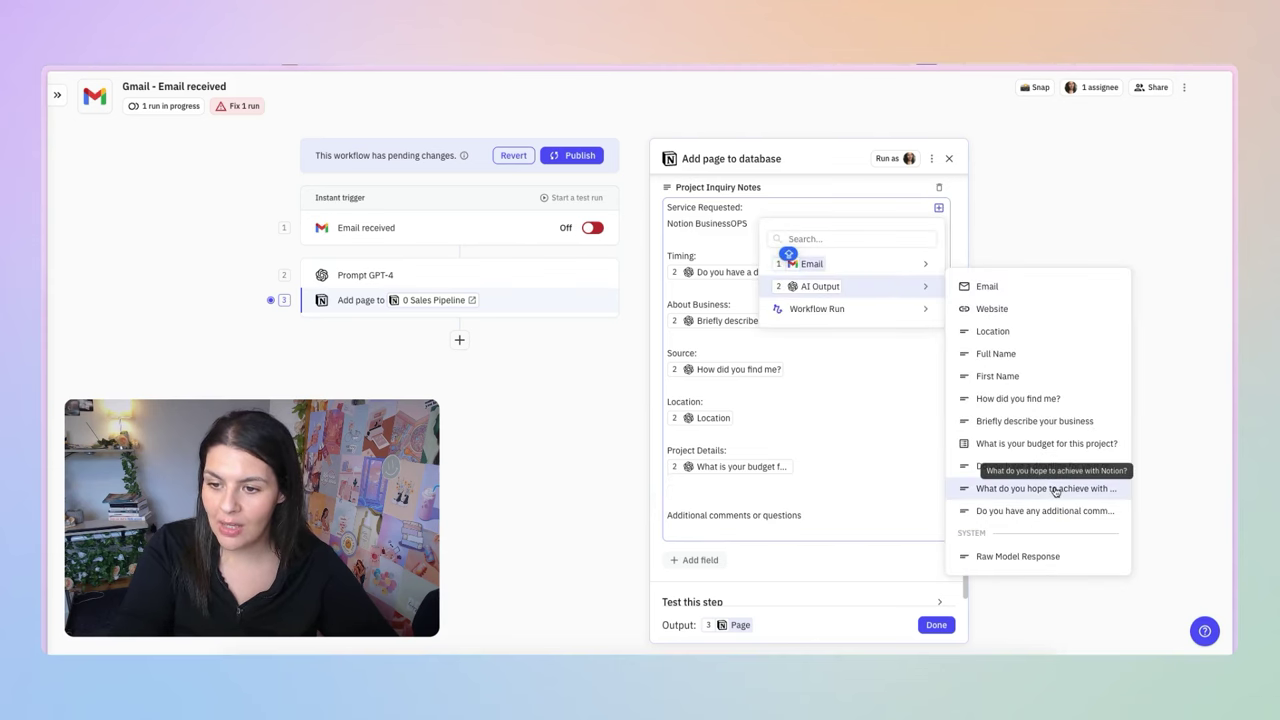
click(1055, 489)
Add a colon after "Additional comments or questions", insert the AI Output's additional comments answer beneath it, and finish the Notion page step
click(813, 516)
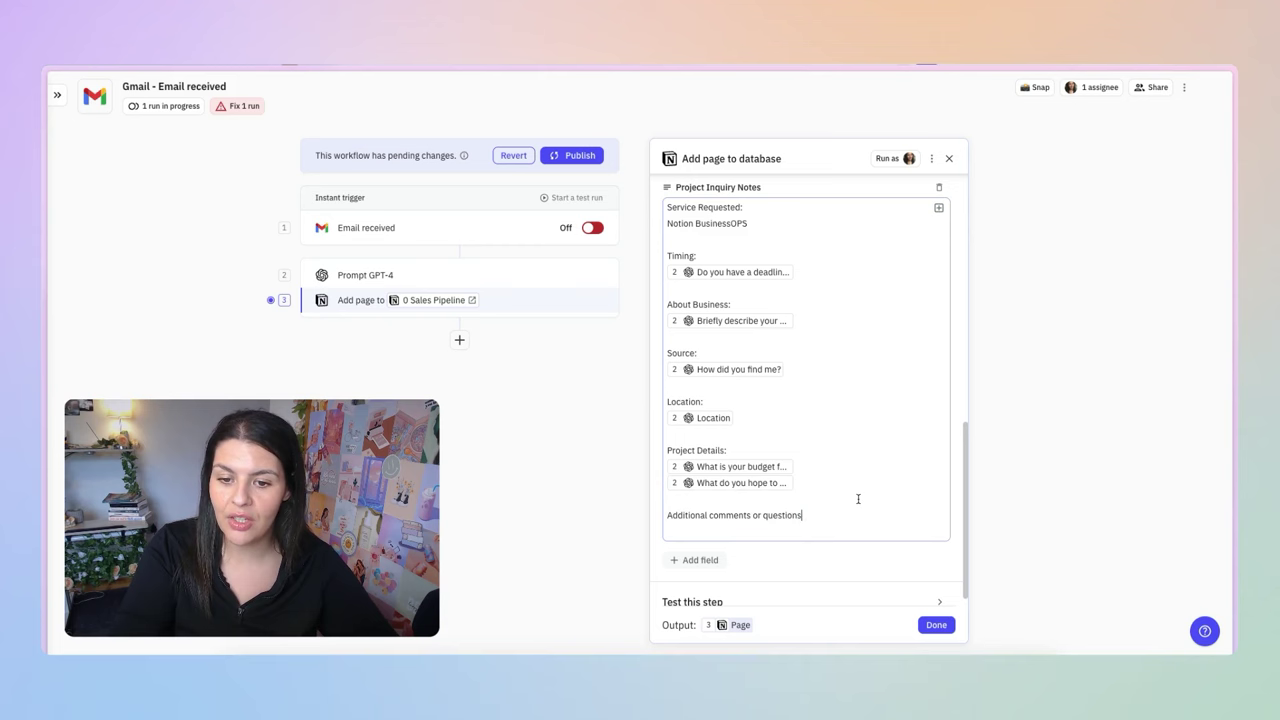
text(:)
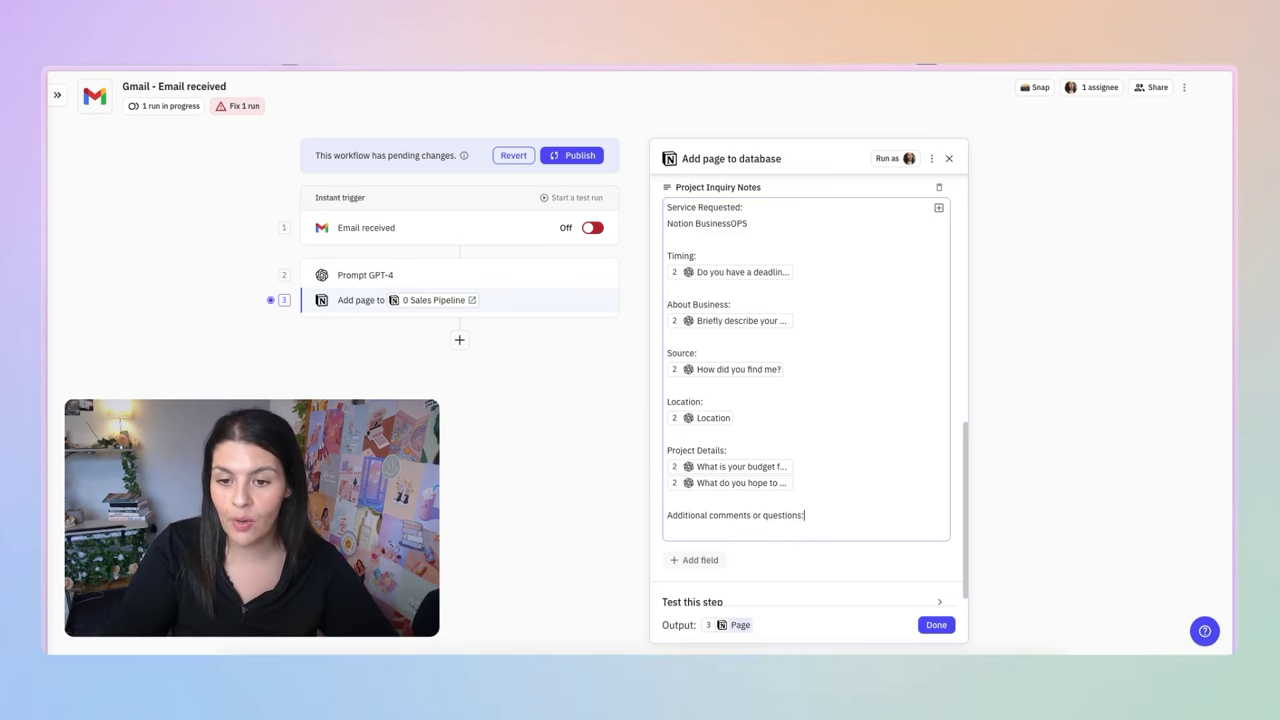
key(Return)
click(938, 207)
click(909, 294)
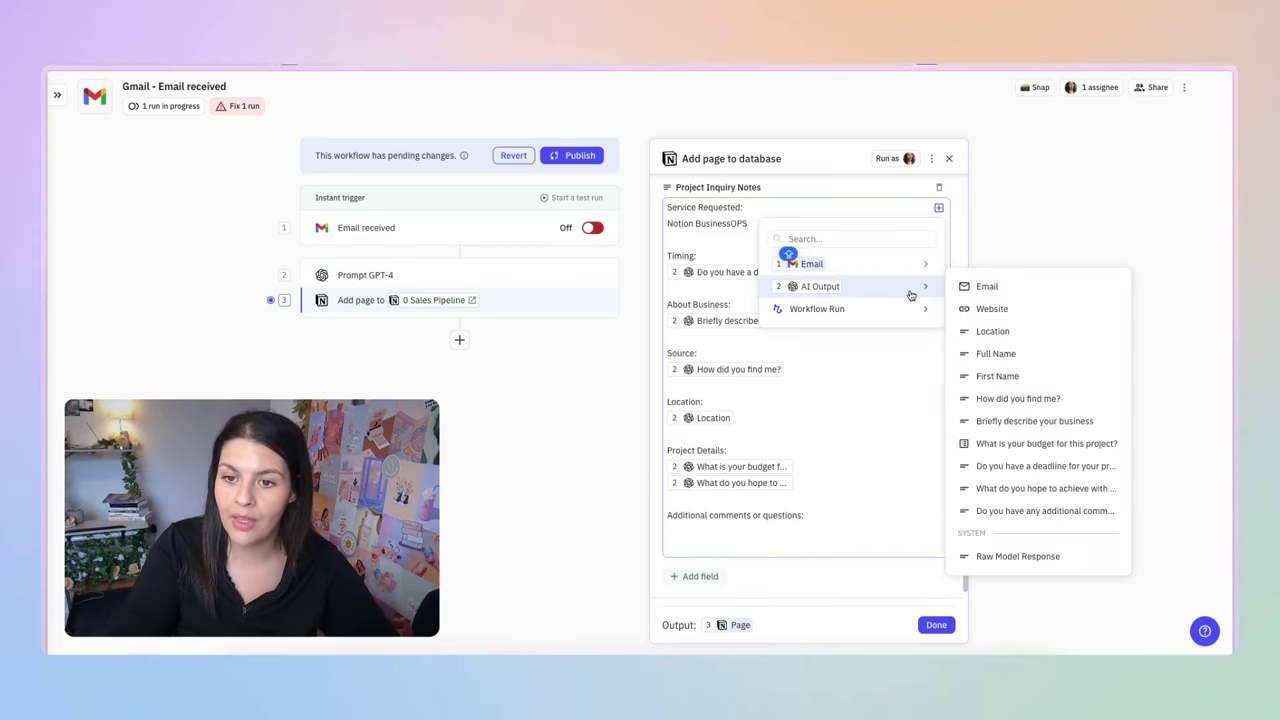
click(1006, 514)
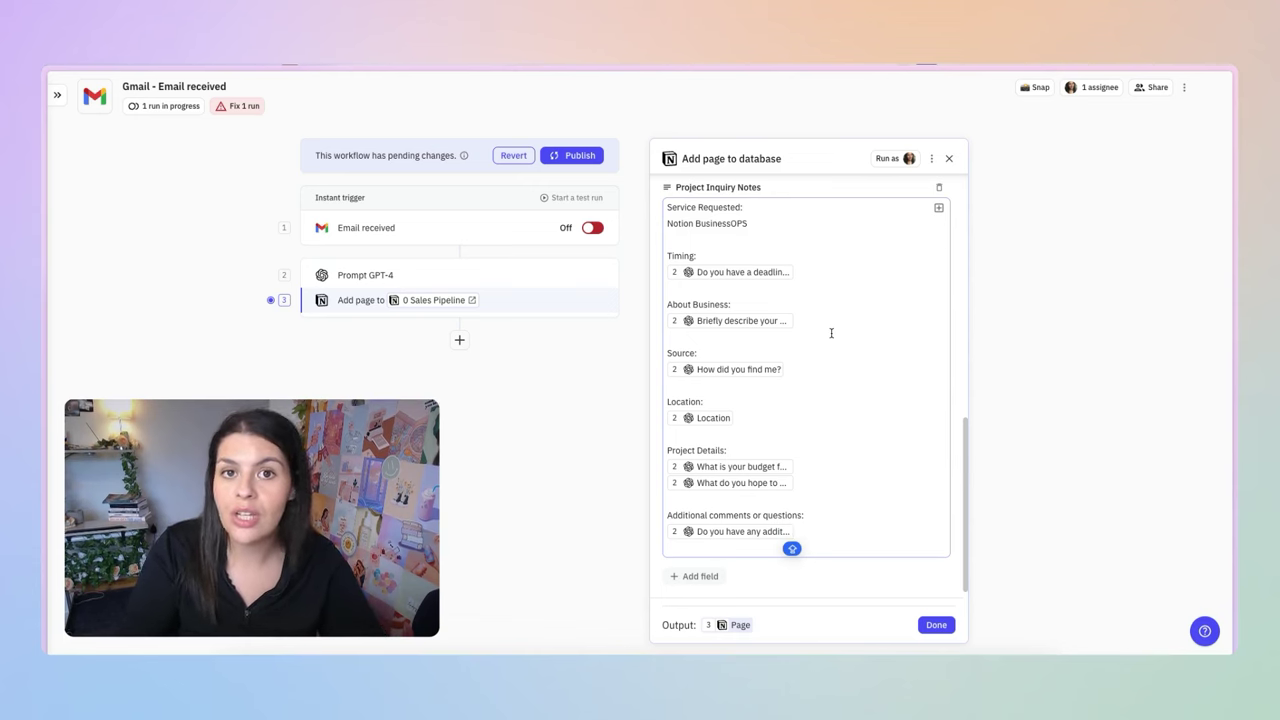
click(937, 626)
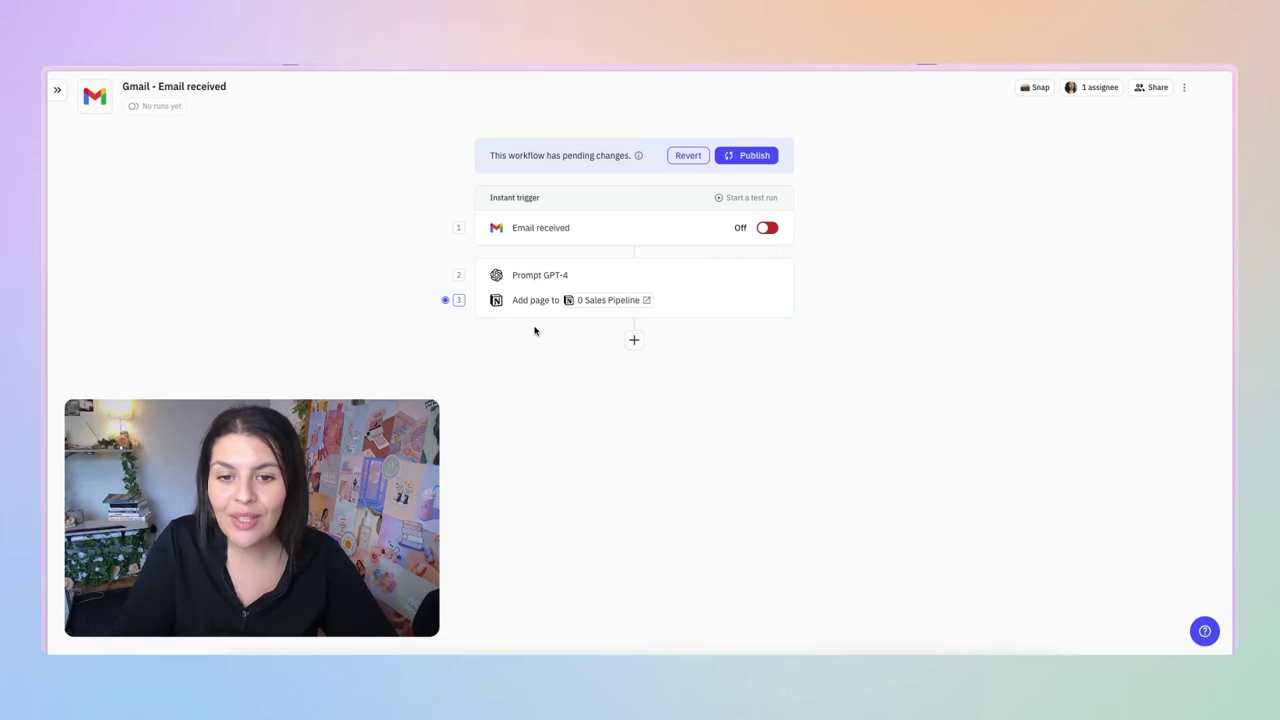
Add a human-in-the-loop Get data input step after the Notion page step and have its request sent over a Slack channel
click(633, 340)
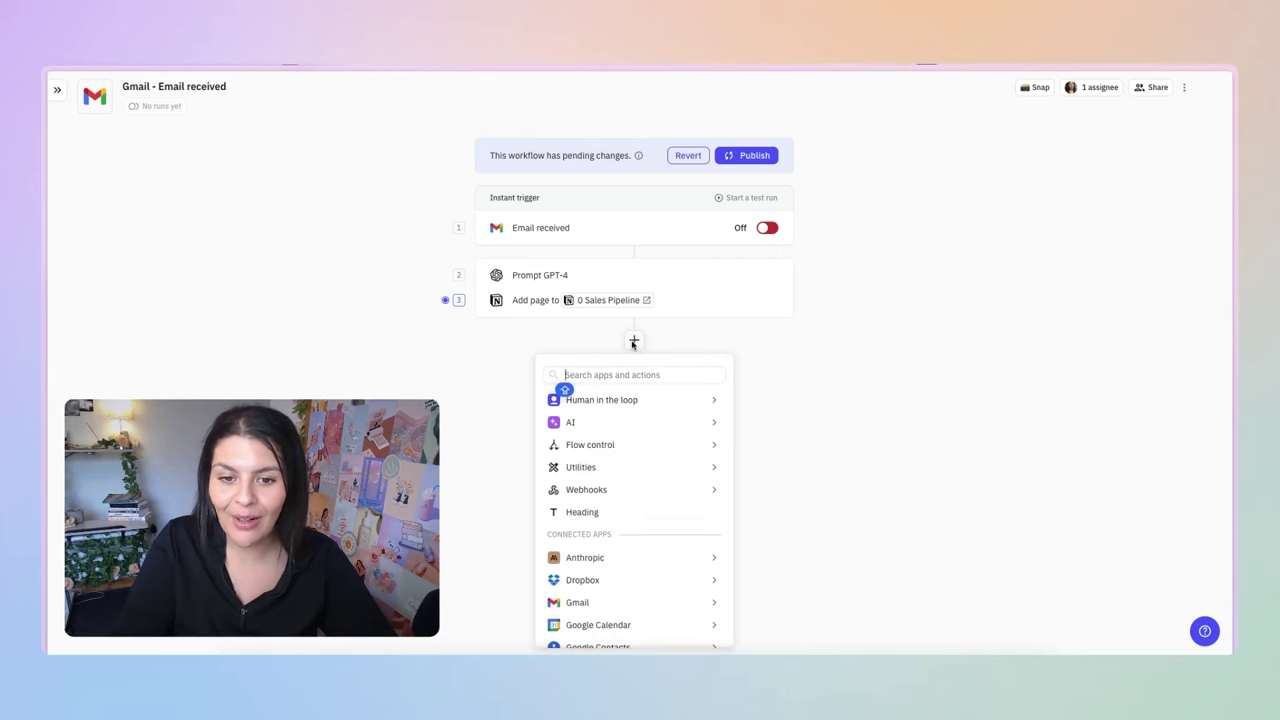
mouse_move(620, 401)
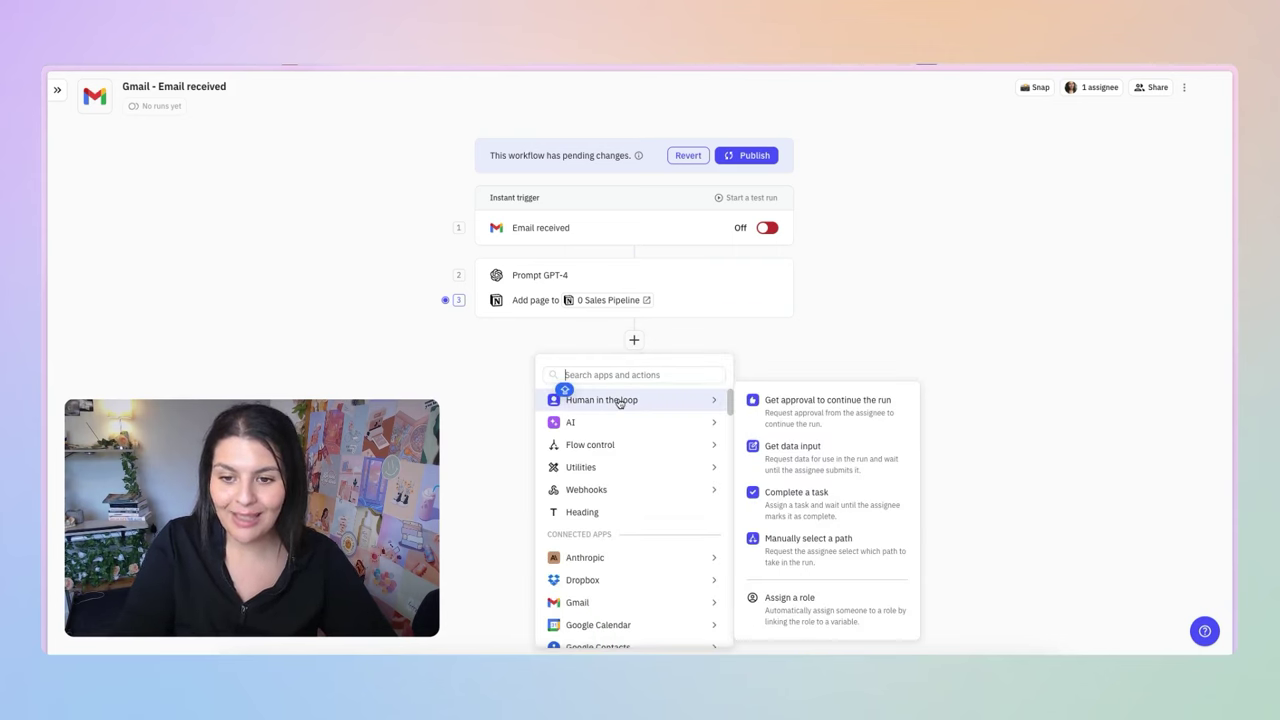
click(817, 455)
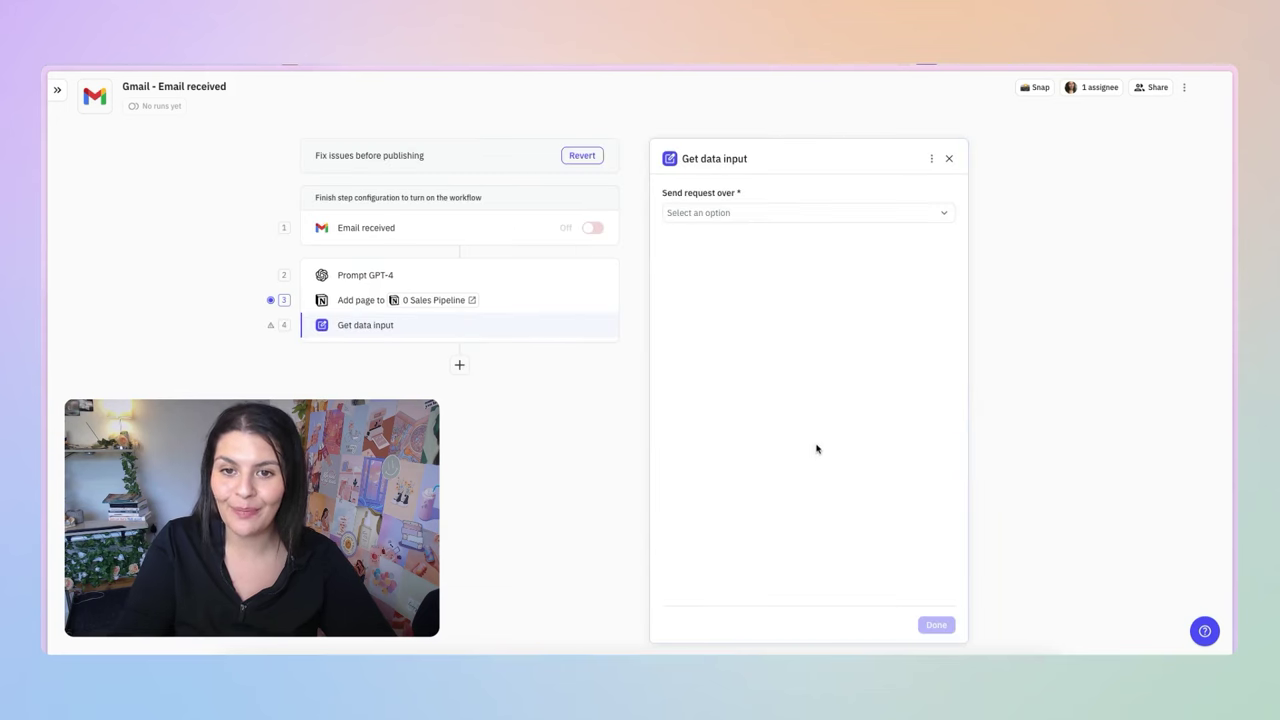
click(789, 215)
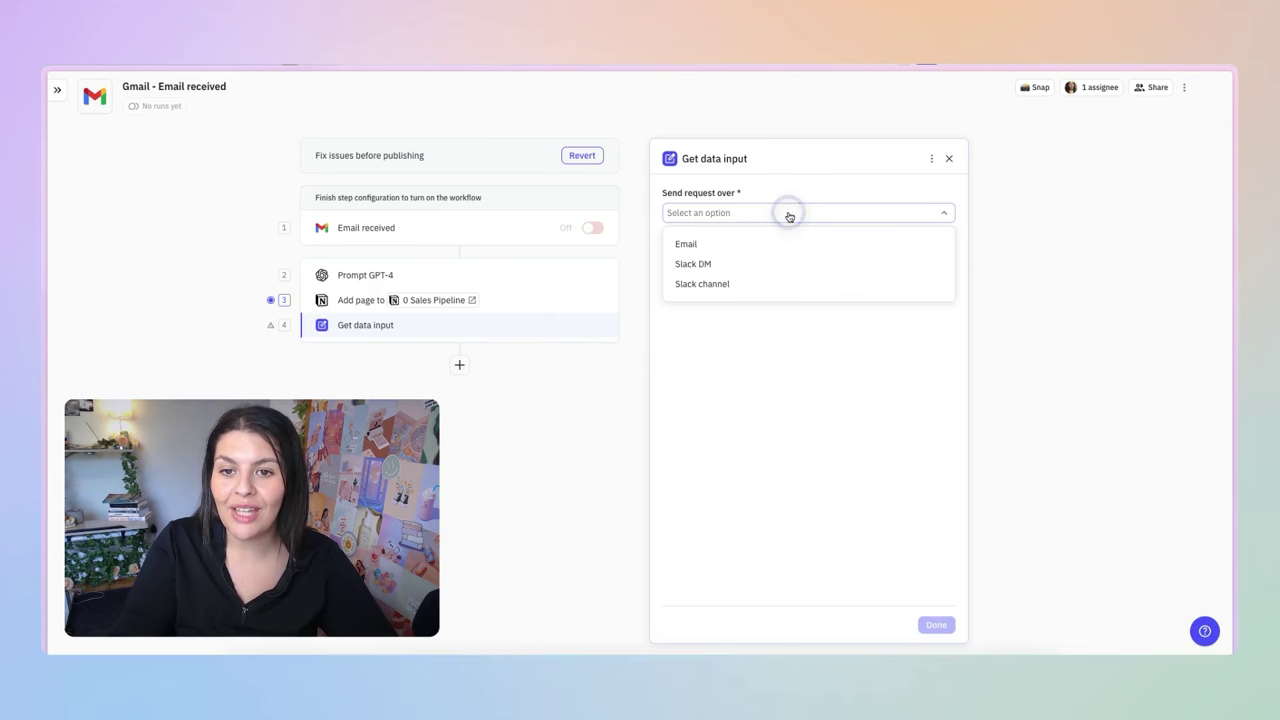
click(773, 287)
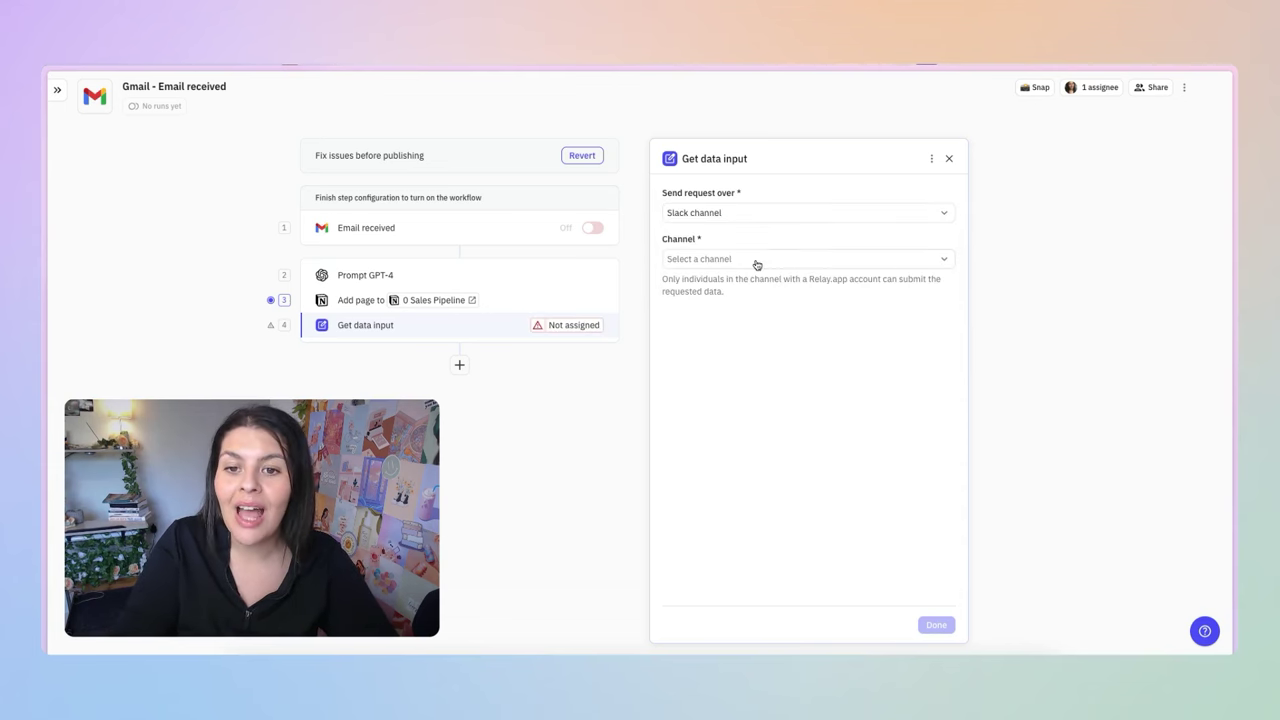
Set the Slack channel for the data input request to testing
click(755, 262)
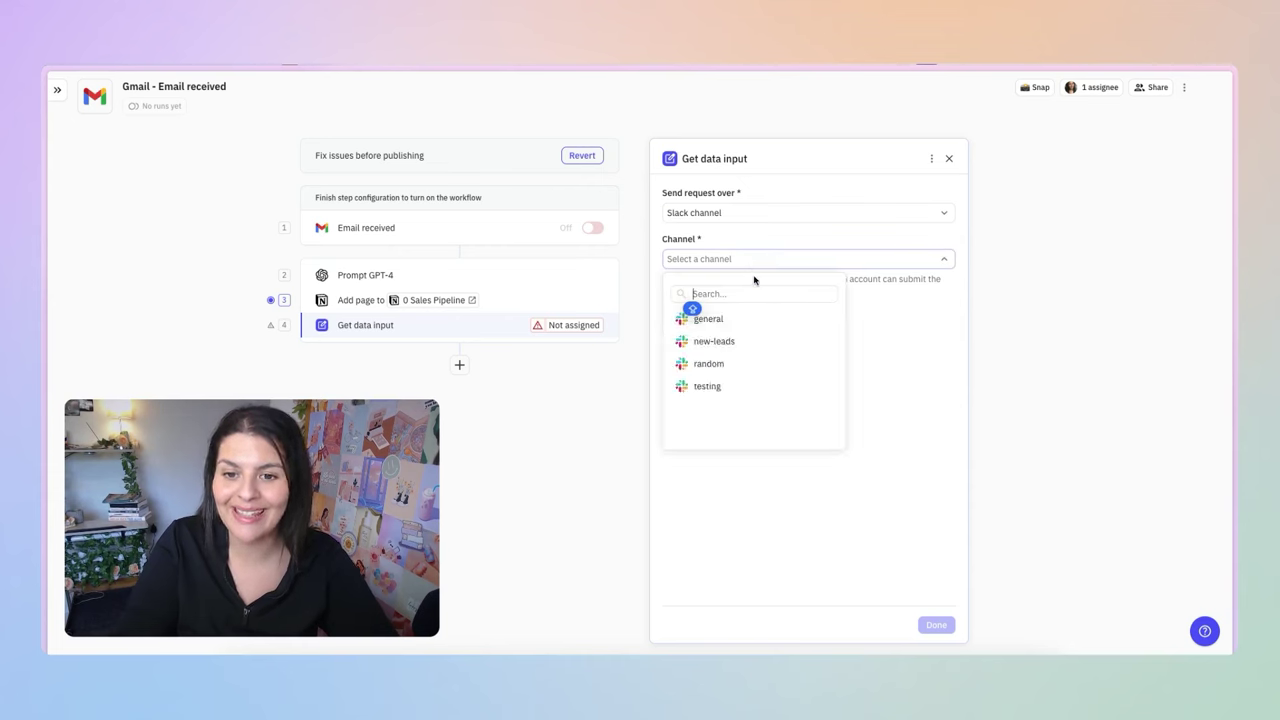
click(752, 370)
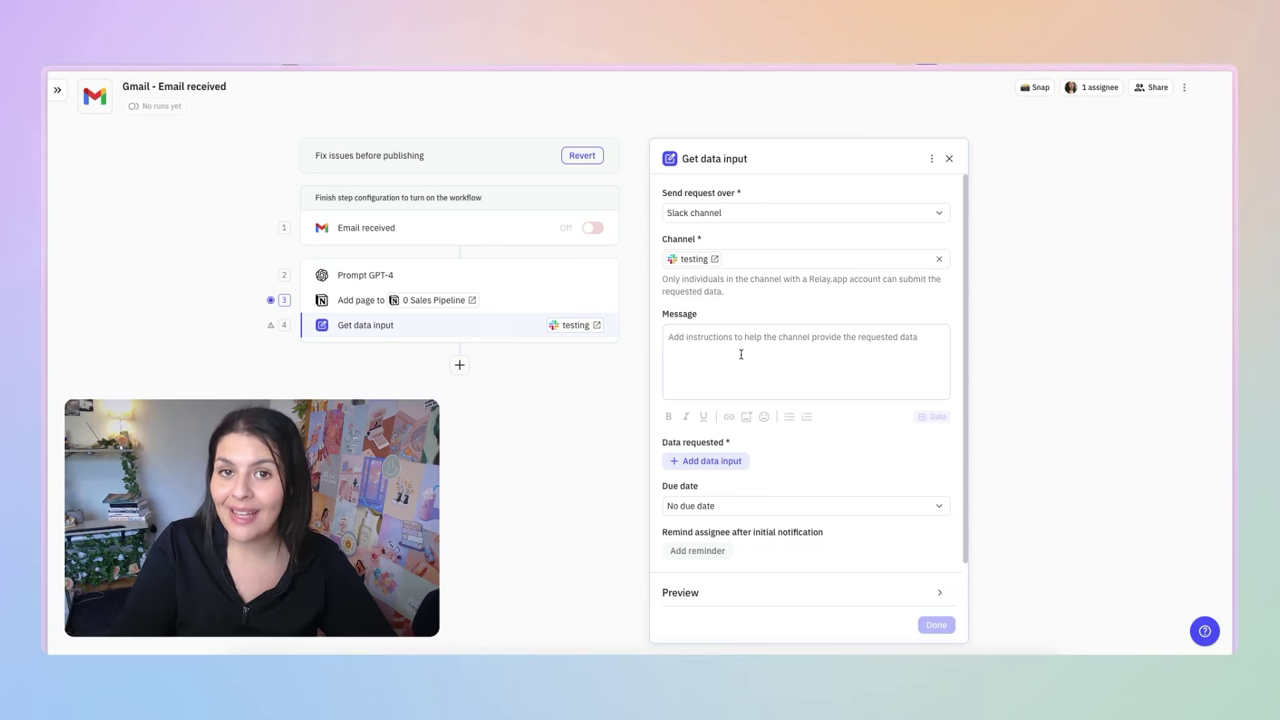
scroll(741, 354, down, 1)
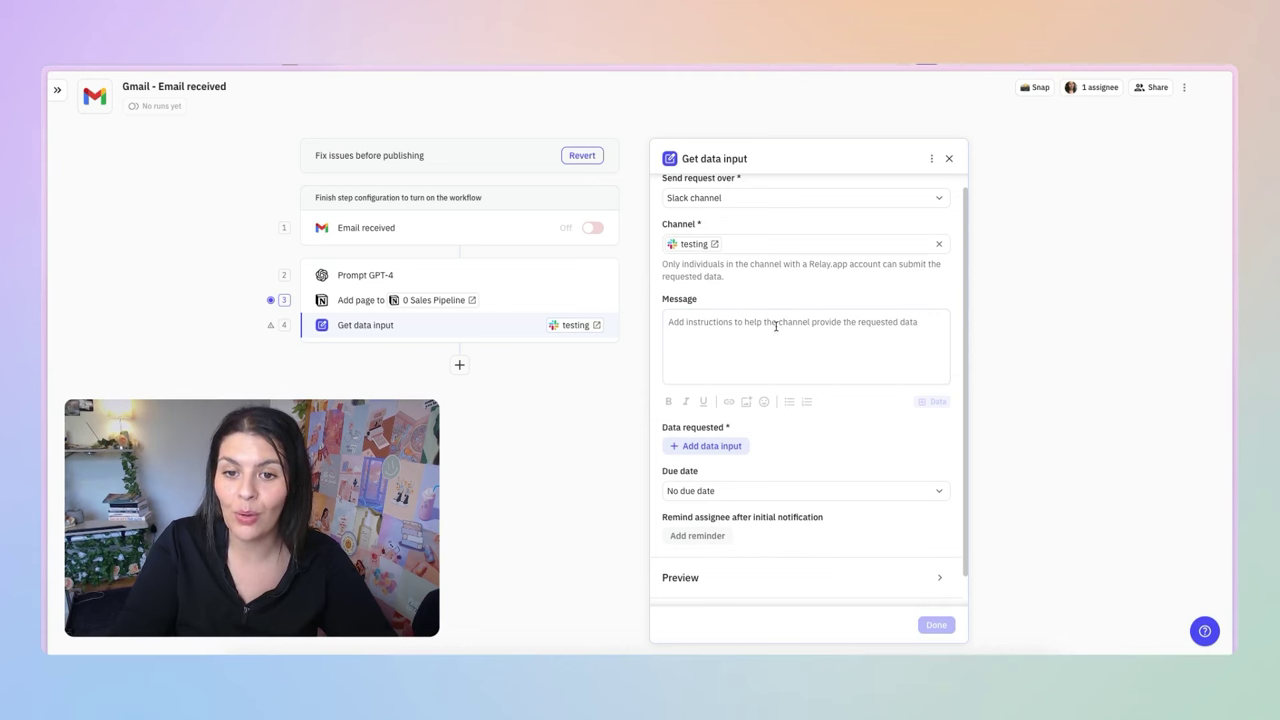
Write "NEW LEAD" followed by a partying face emoji in the request message, and start a new line below it
click(775, 325)
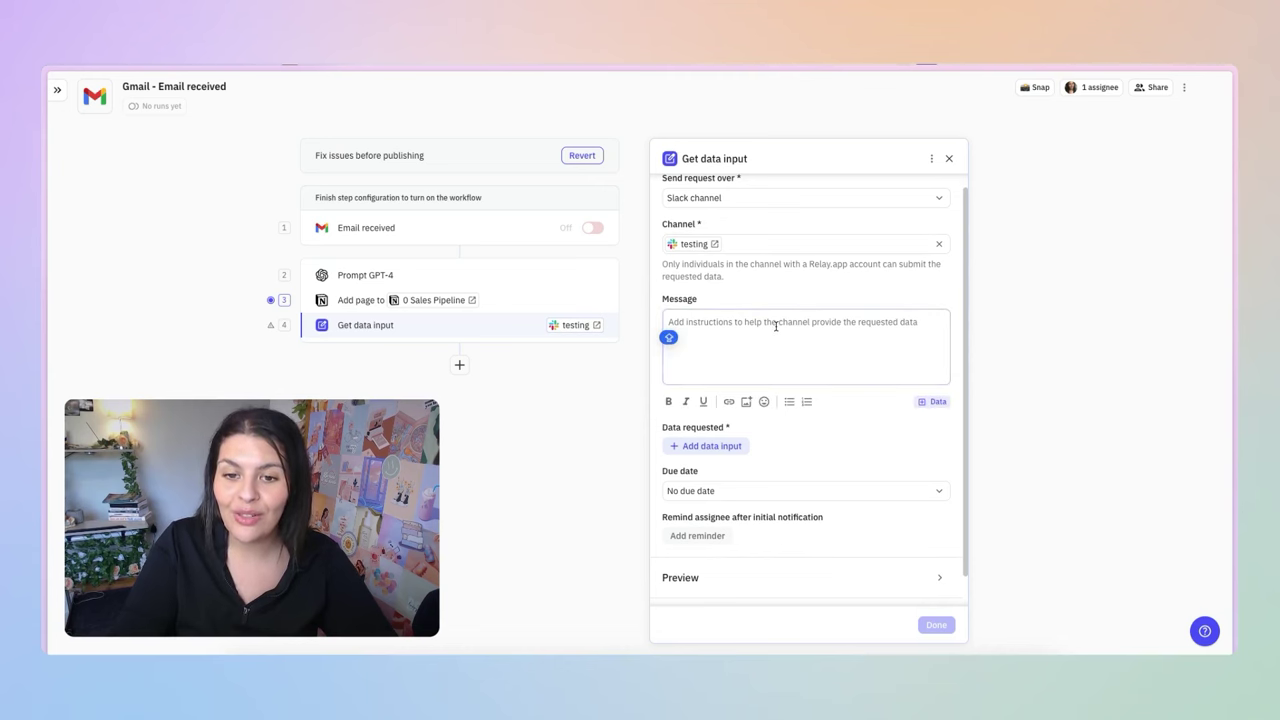
text(new)
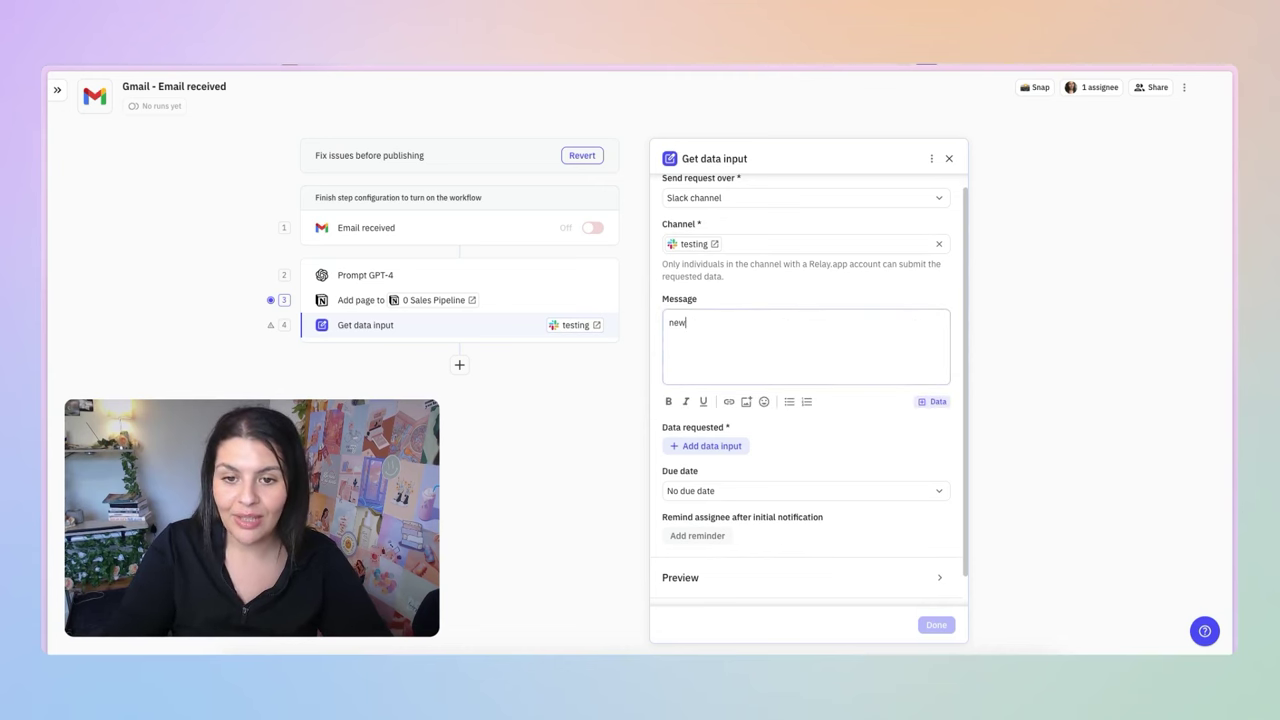
key(BackSpace)
key(BackSpace)
key(BackSpace)
text(NEW LEAD)
click(764, 401)
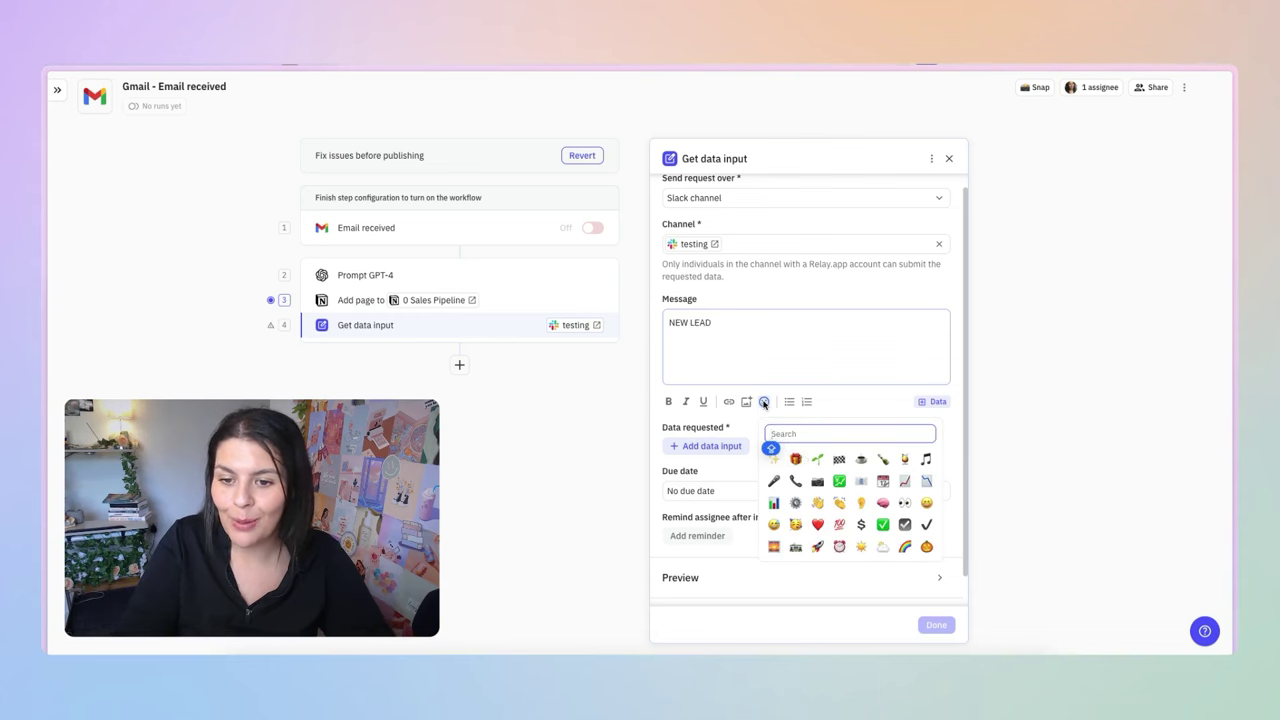
click(795, 524)
key(Return)
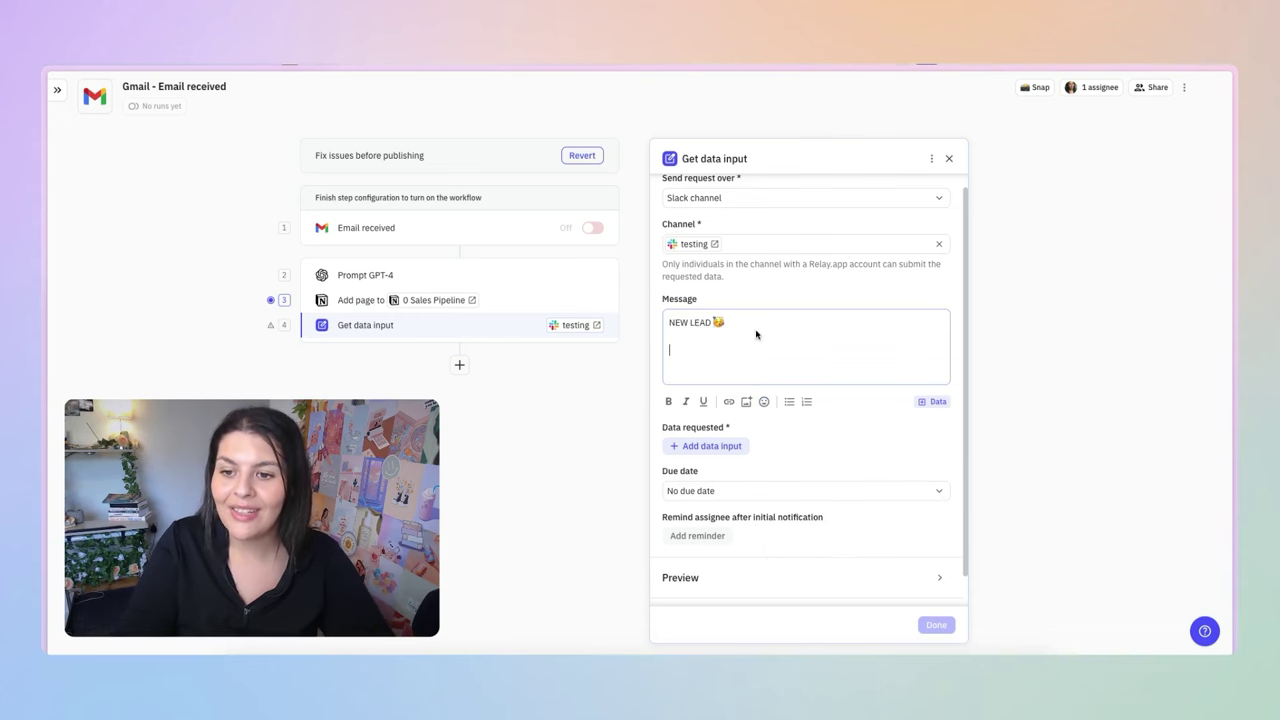
Insert the Notion Page's Project Inquiry Notes variable below the NEW LEAD line of the message
click(931, 402)
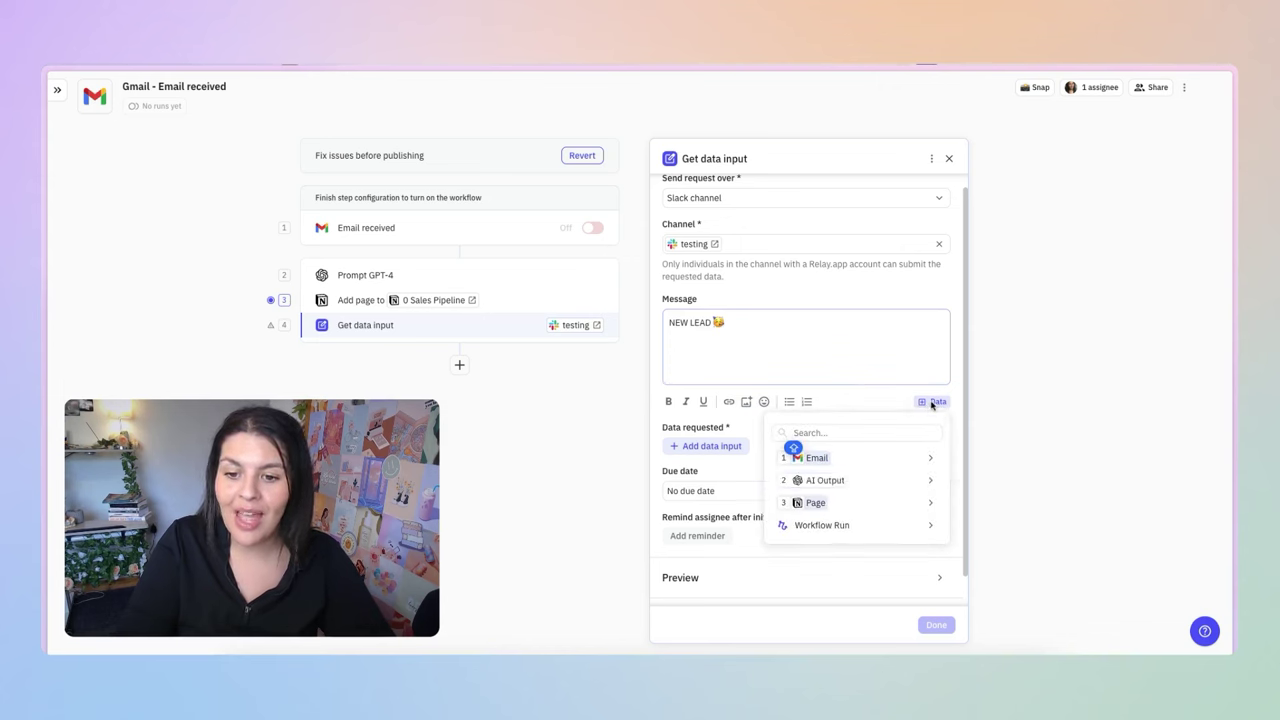
mouse_move(877, 501)
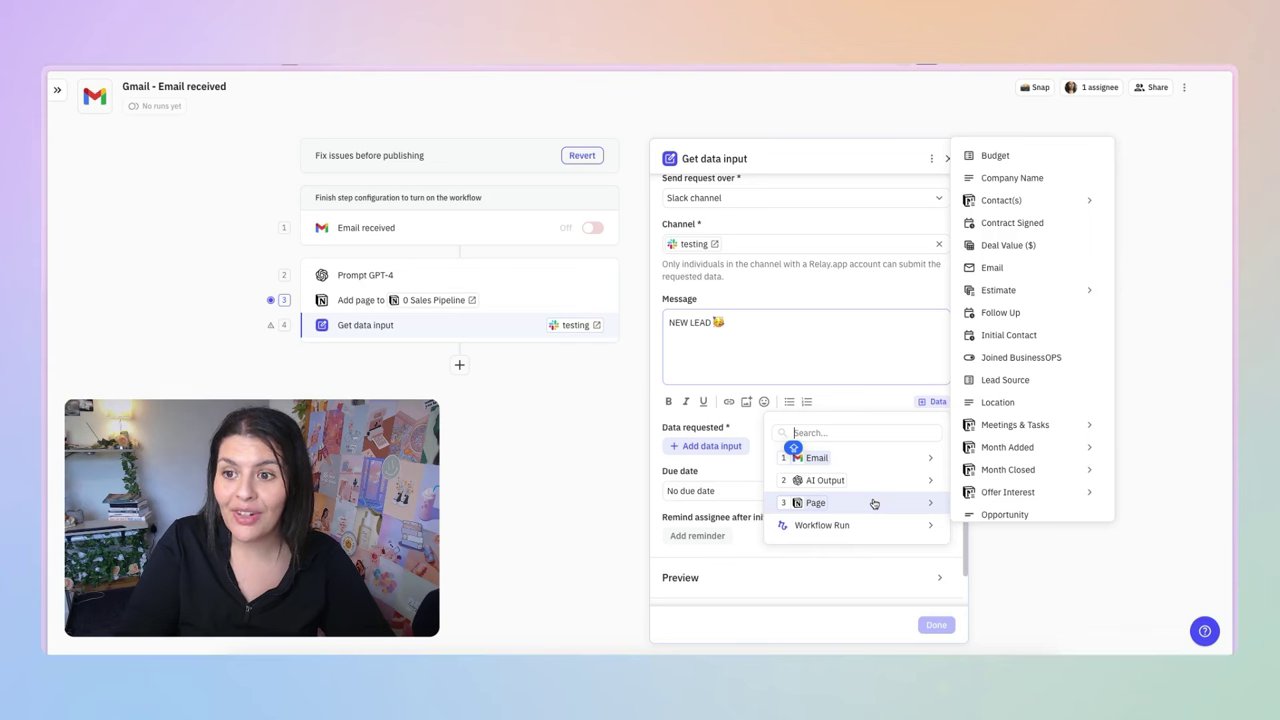
mouse_move(971, 492)
scroll(1000, 495, down, 2)
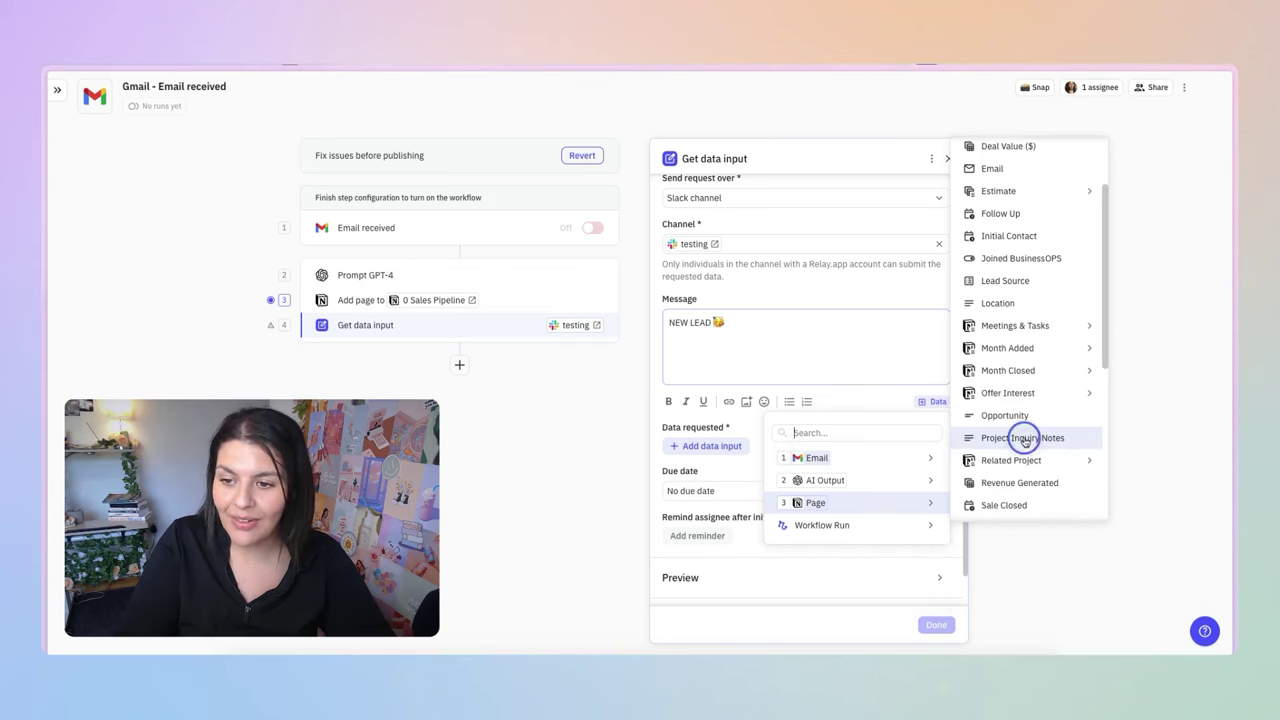
click(1024, 439)
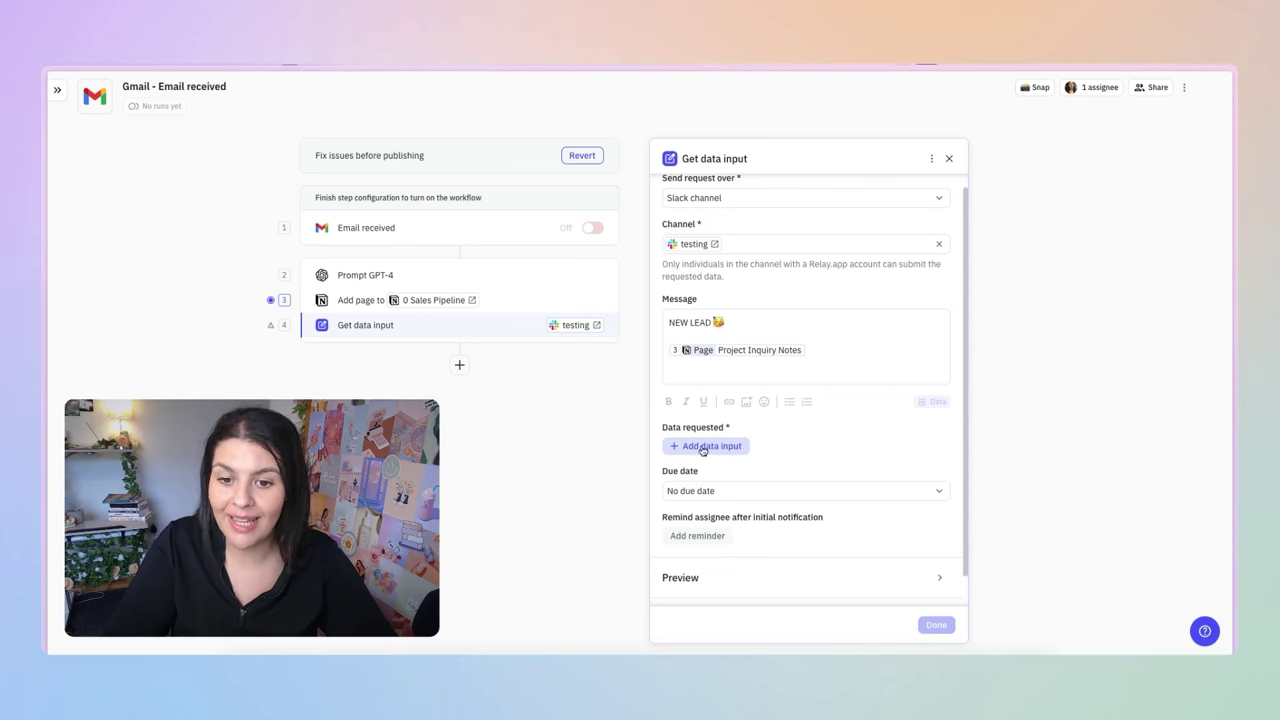
Add a single select data input to the request and name the field "Accept Lead?"
click(734, 447)
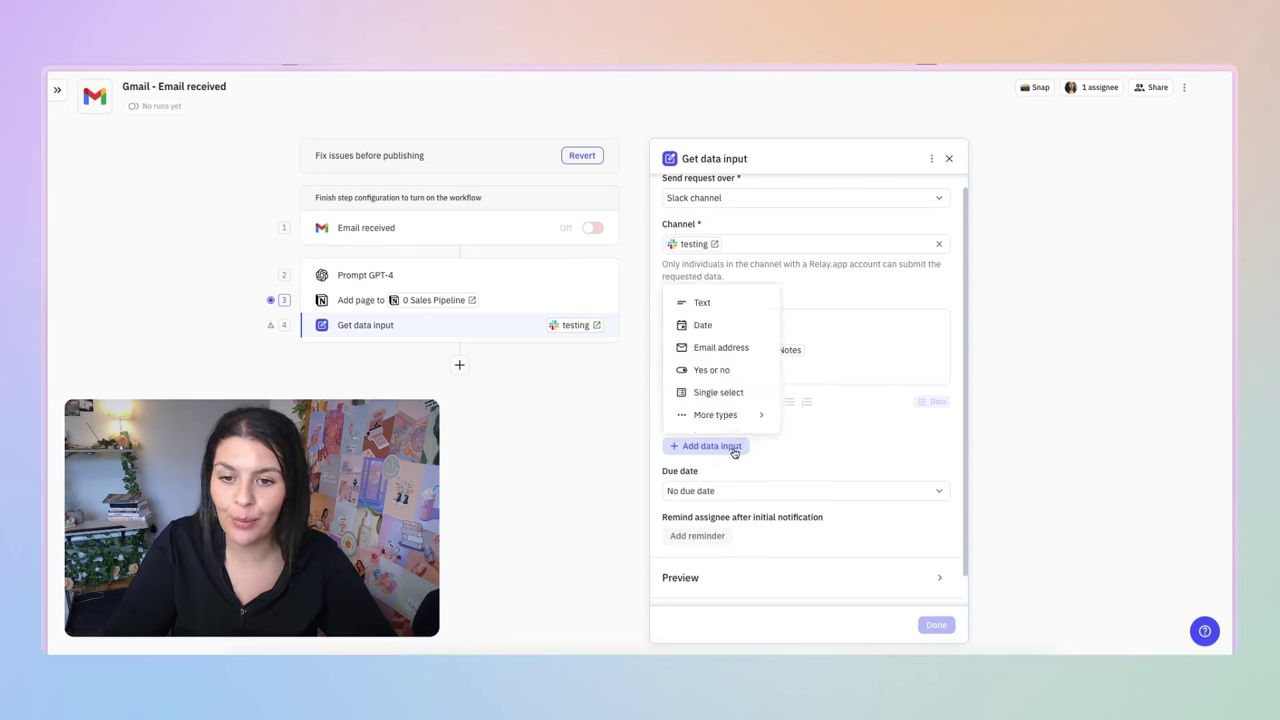
mouse_move(737, 420)
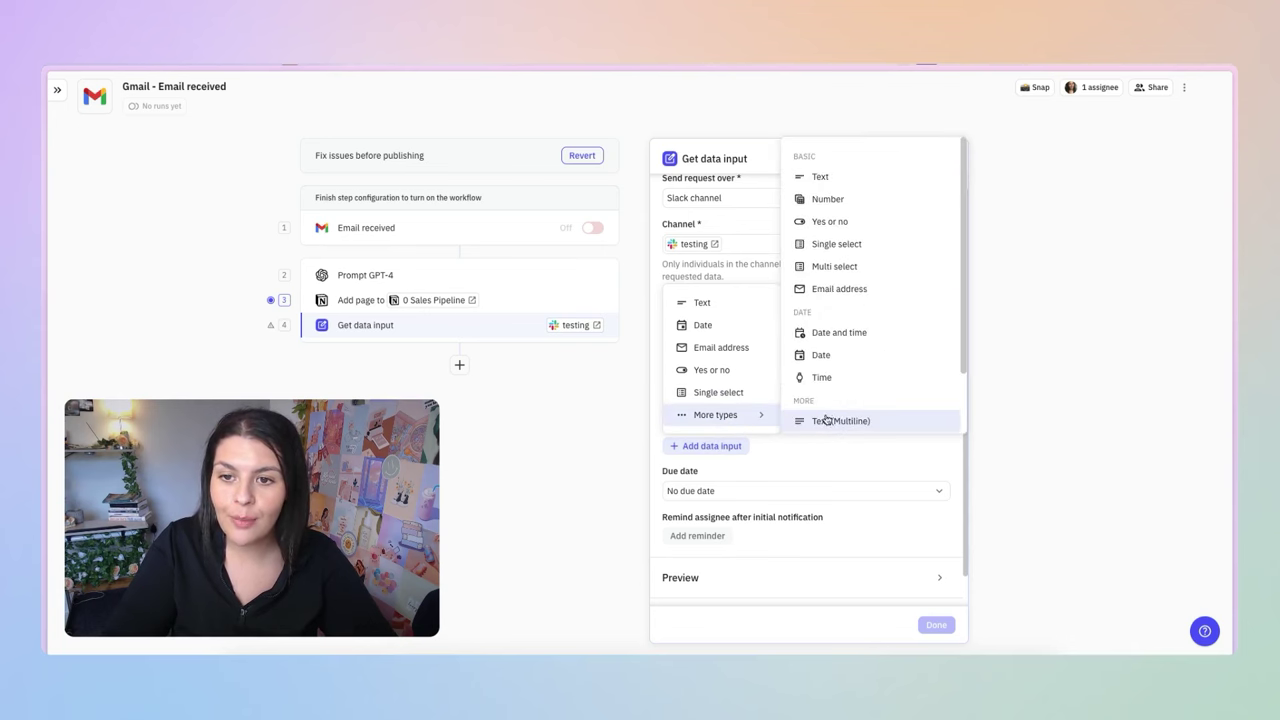
click(881, 248)
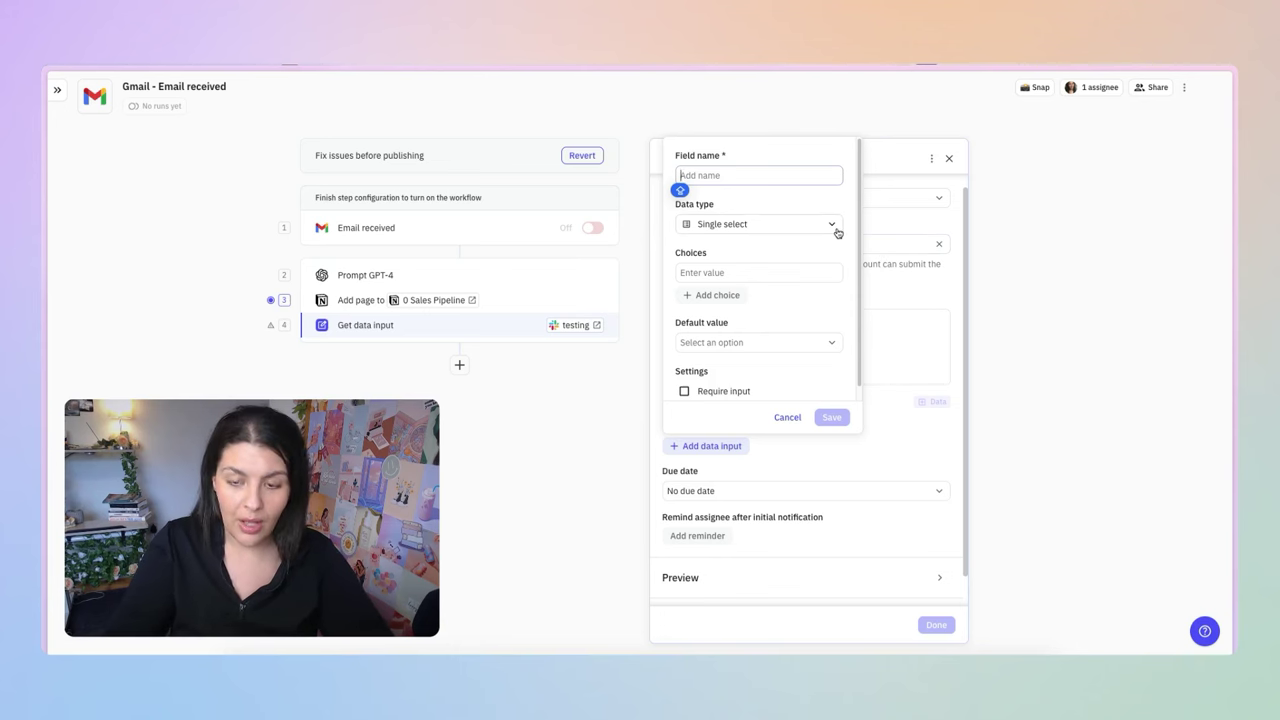
text(Acce)
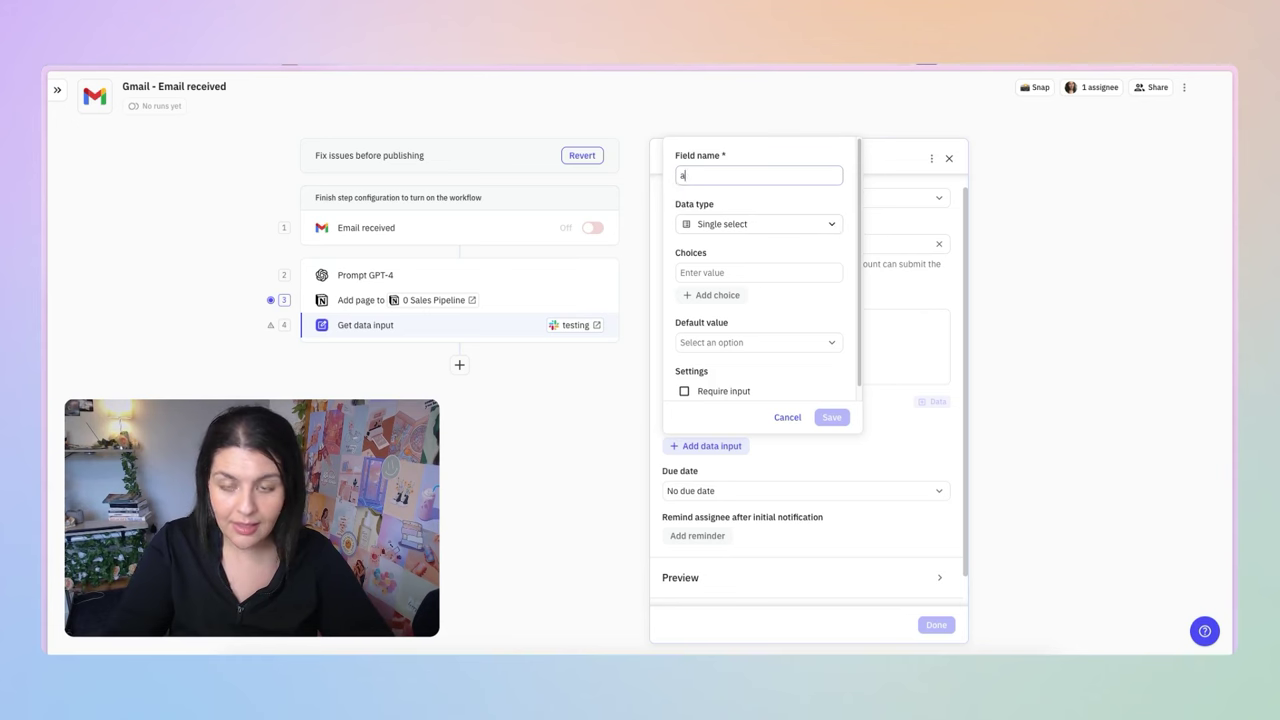
key(BackSpace)
key(BackSpace)
text(cept Lead?)
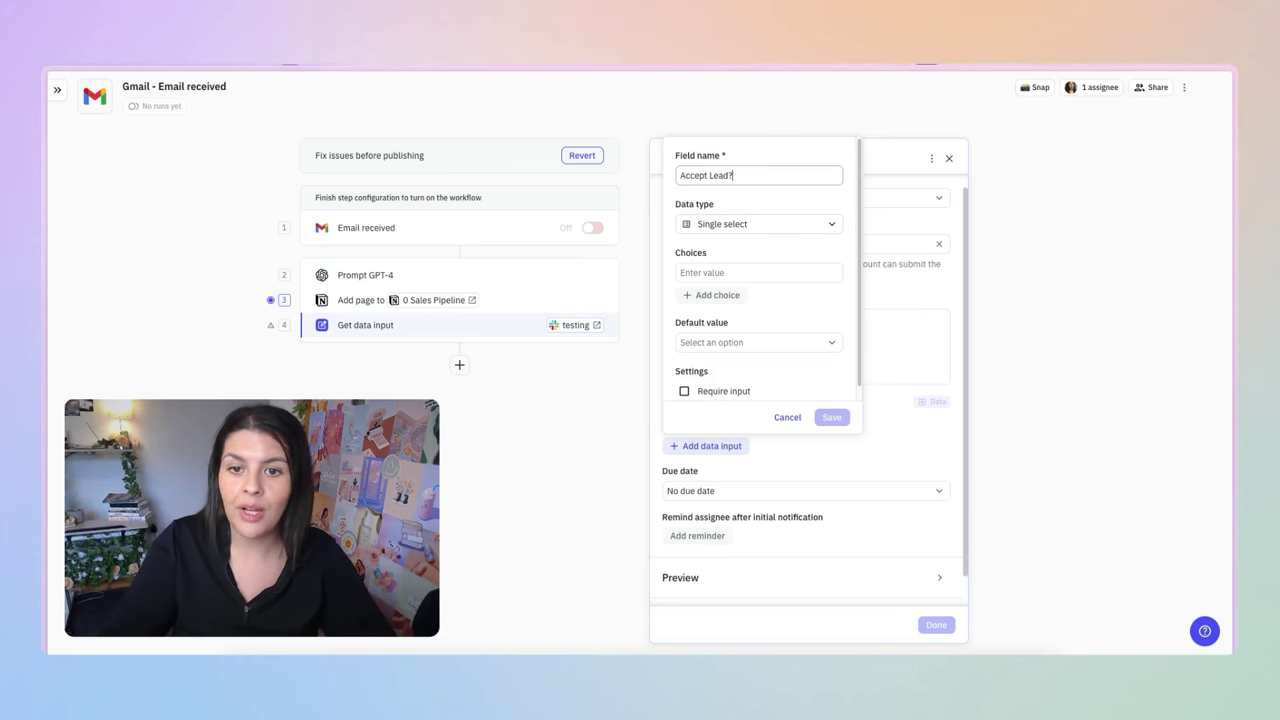
Give the "Accept Lead?" field the choices Yes, No (Resources) and Waitlist
click(746, 272)
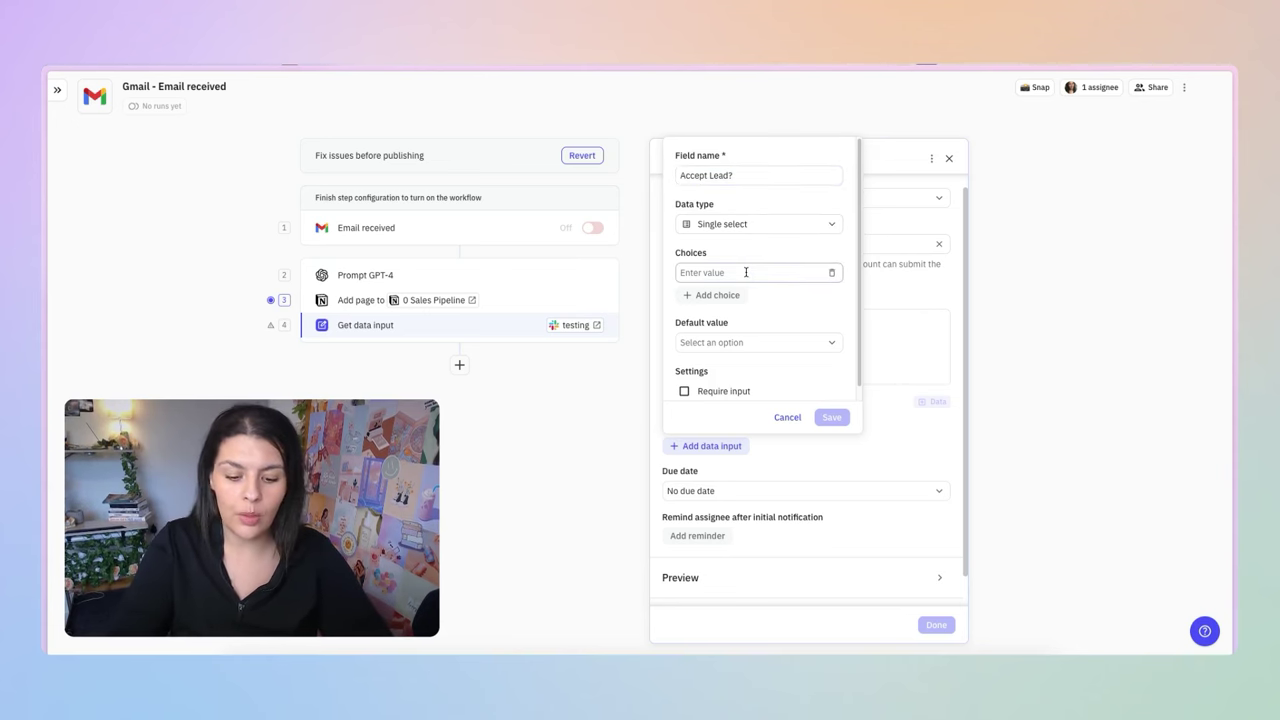
text(Yes)
click(739, 296)
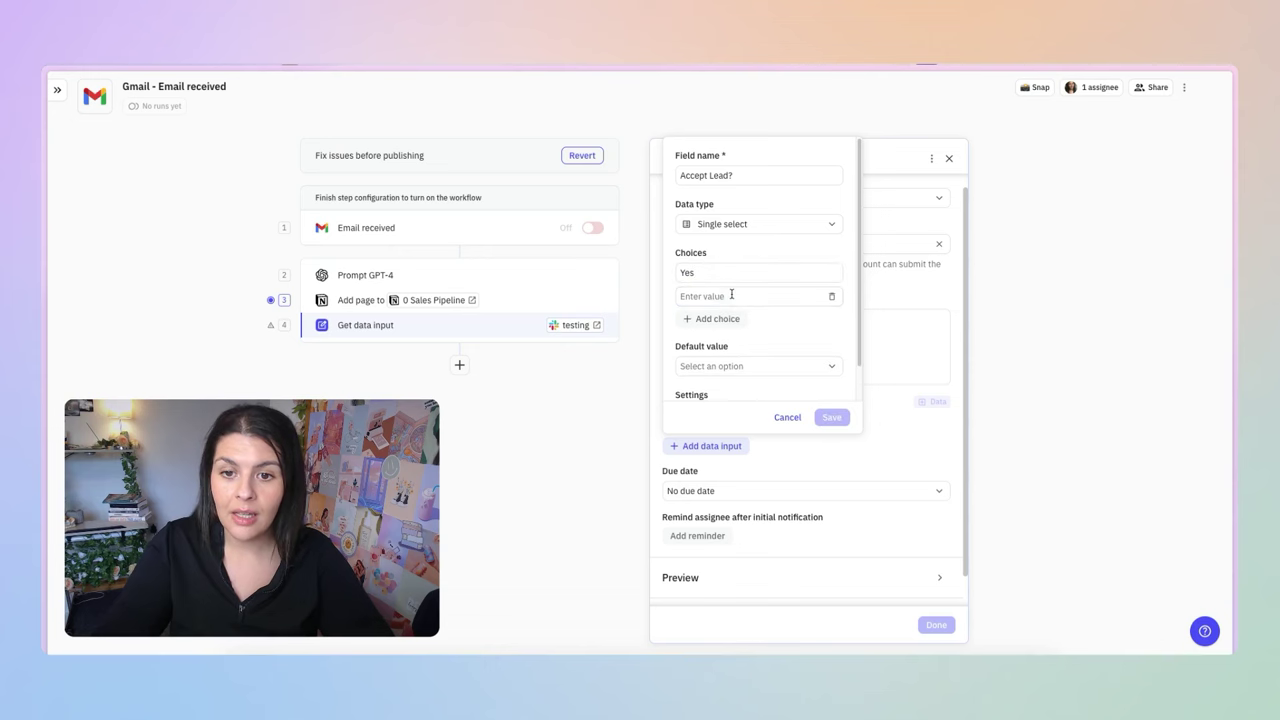
text(No (Re)
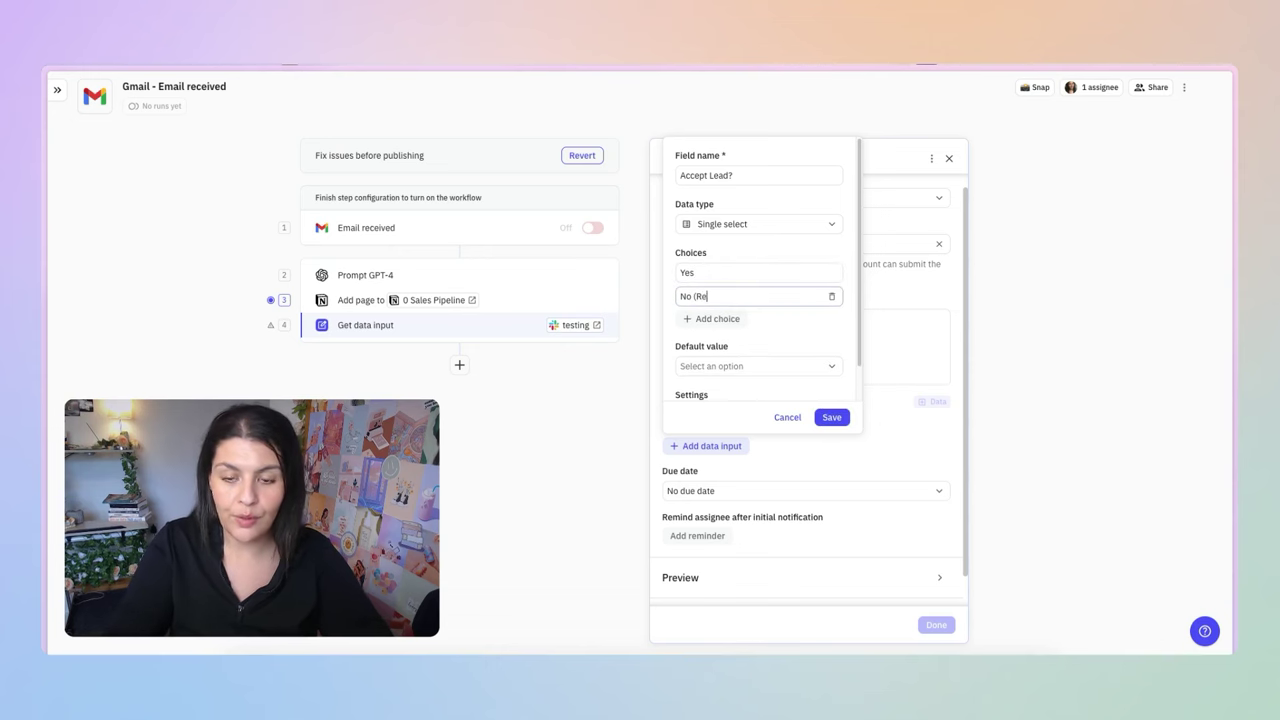
text(source)
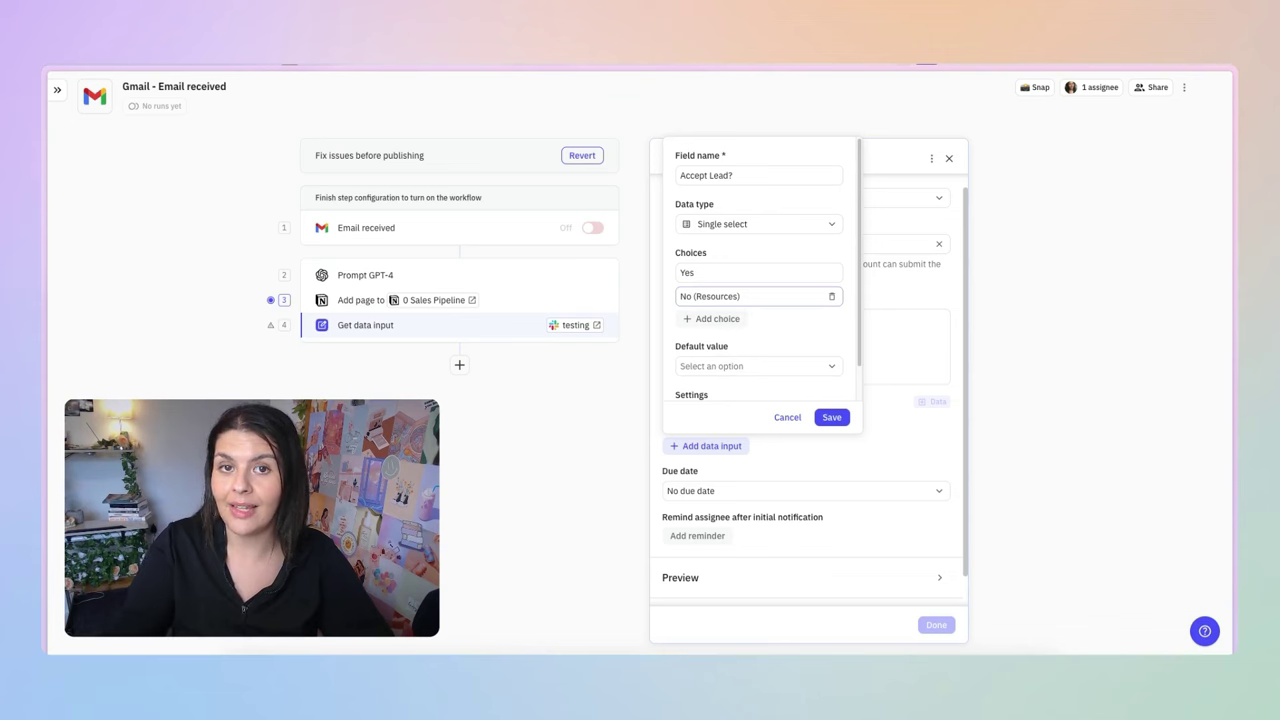
text(s))
click(714, 318)
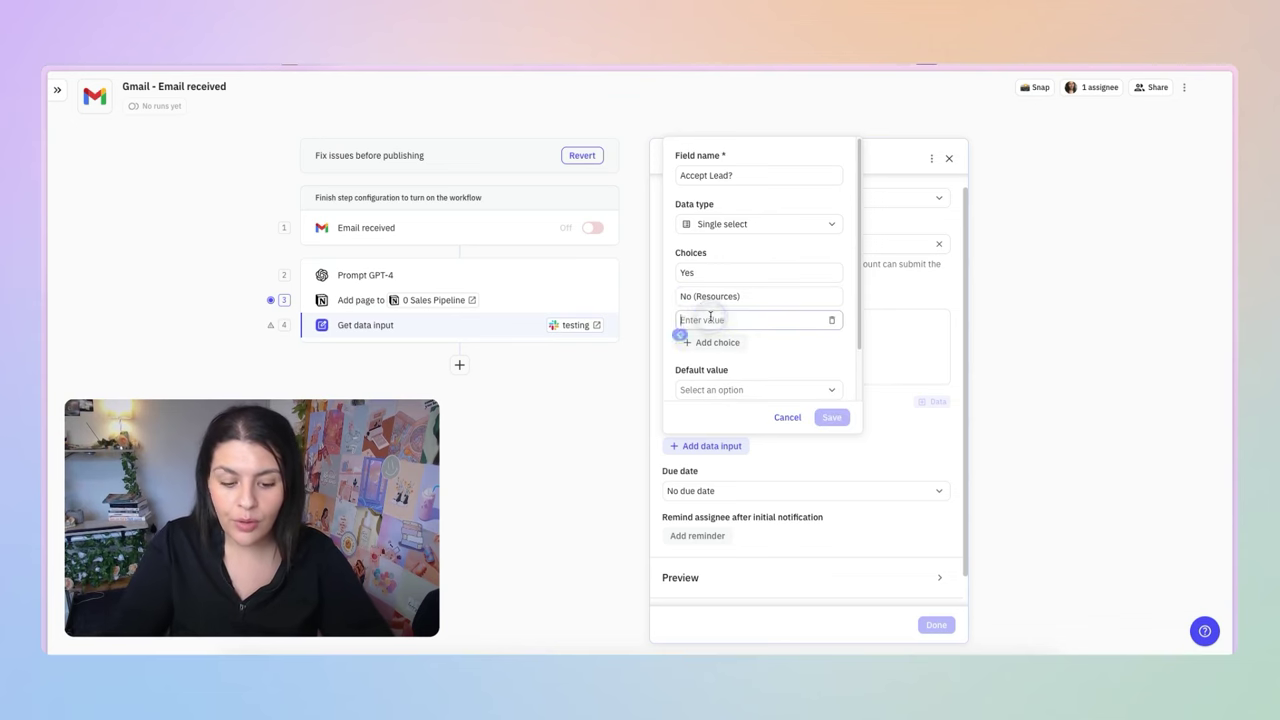
text(Waitlist)
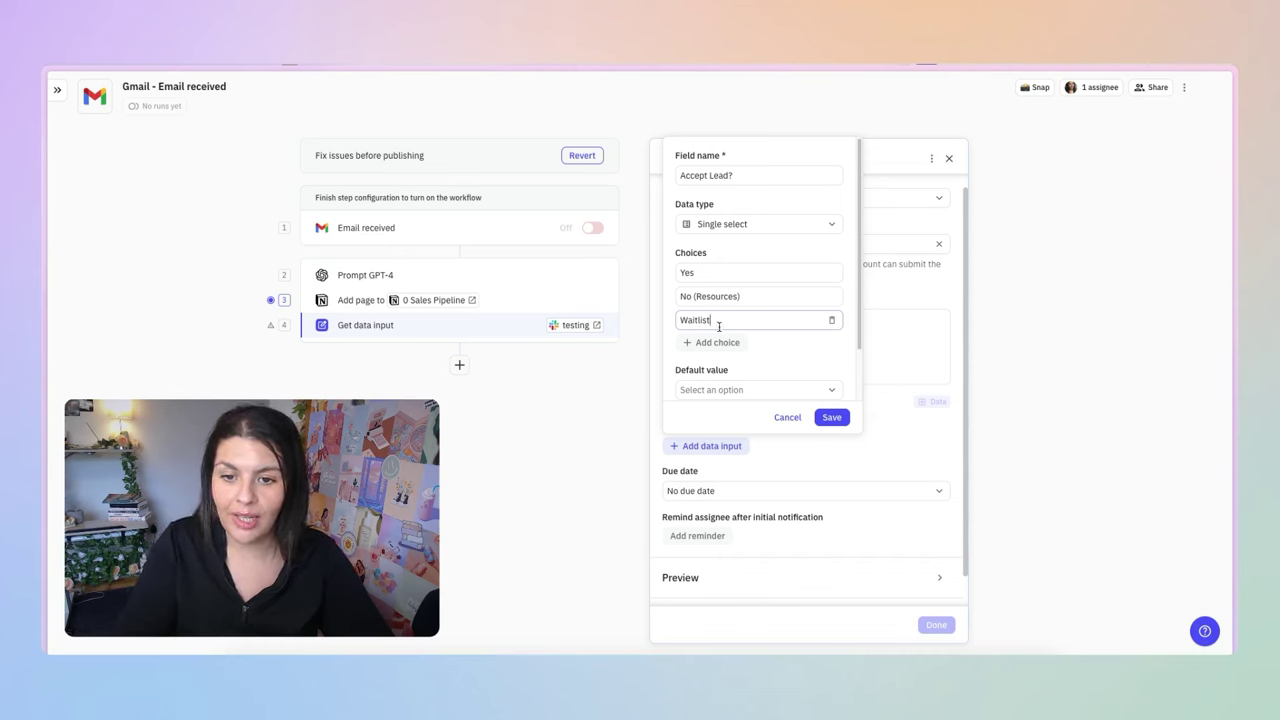
Set the default value of the "Accept Lead?" field to Yes and save the field
scroll(735, 335, down, 2)
click(765, 350)
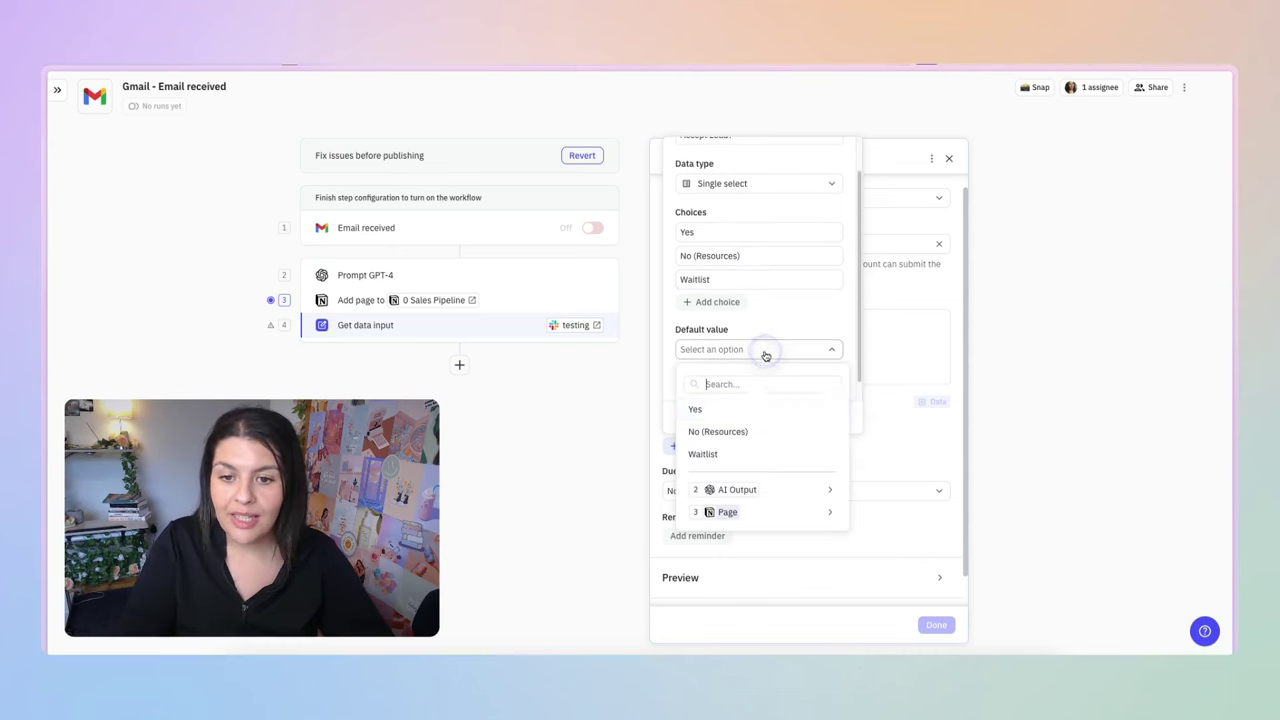
click(742, 413)
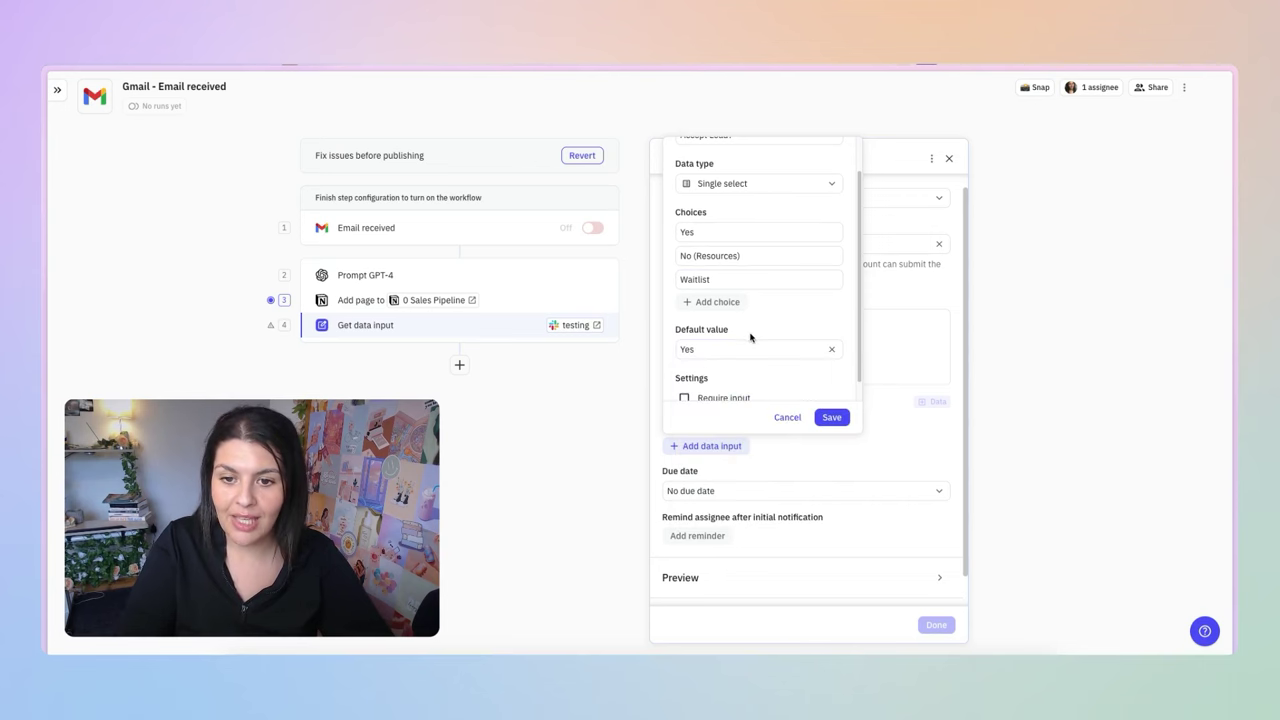
scroll(751, 337, down, 1)
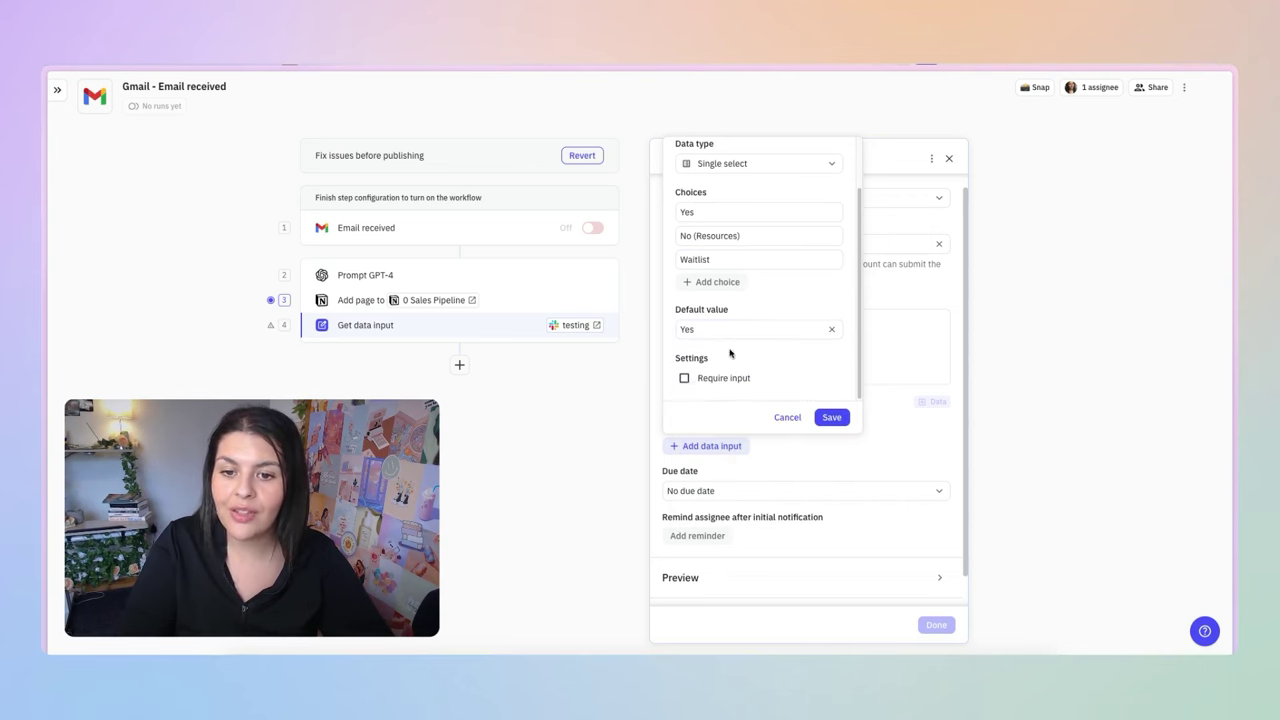
click(831, 417)
Review the request's preview and escalation behavior options, keep No escalation, and finish the Get data input step
scroll(824, 440, down, 2)
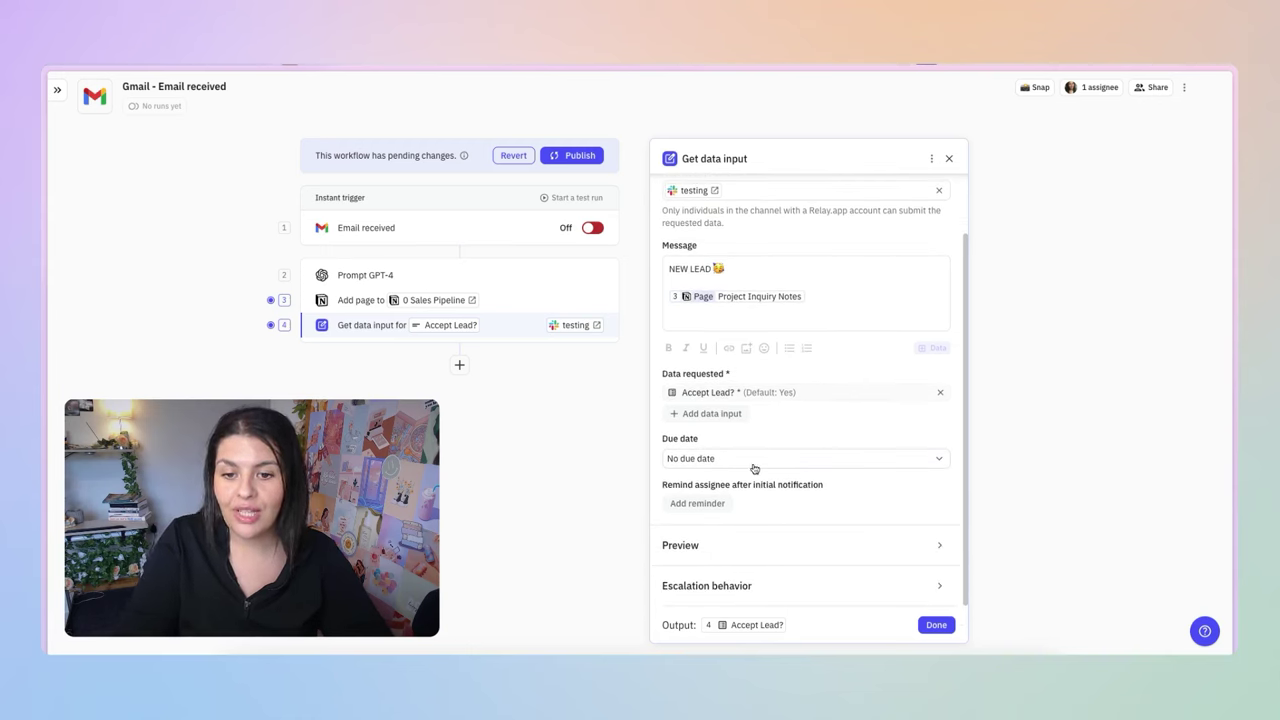
click(755, 545)
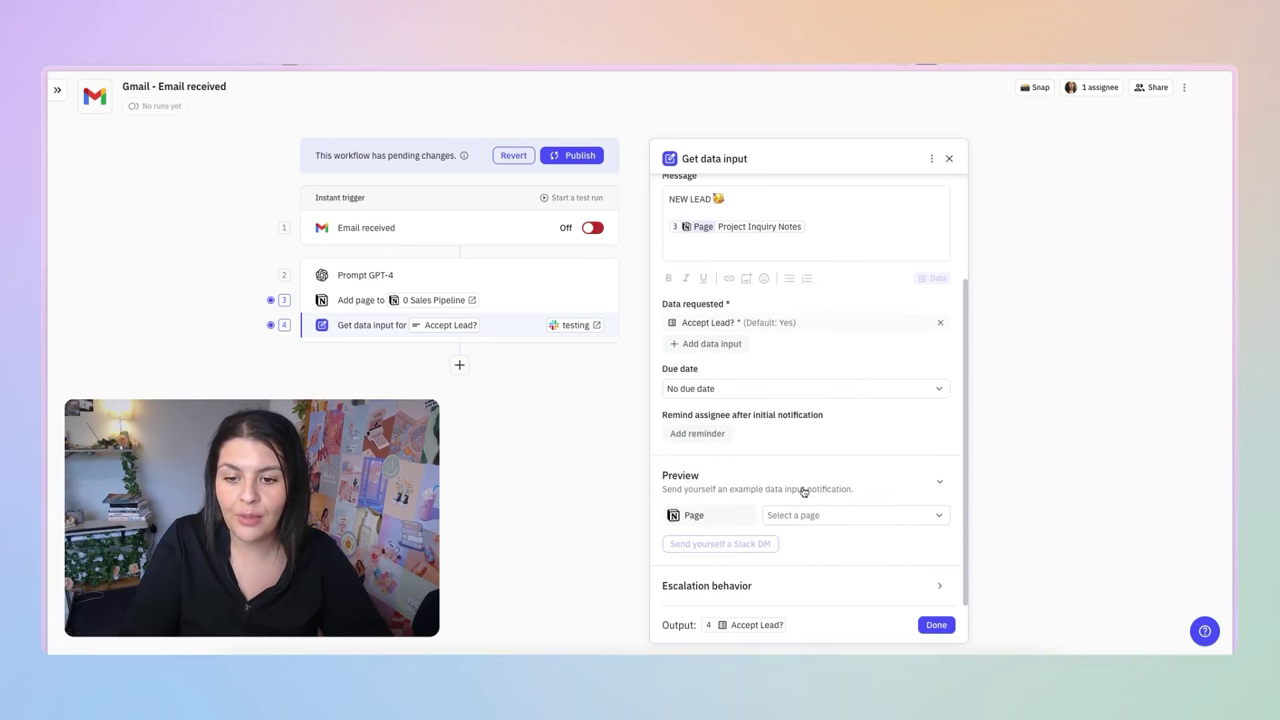
click(800, 482)
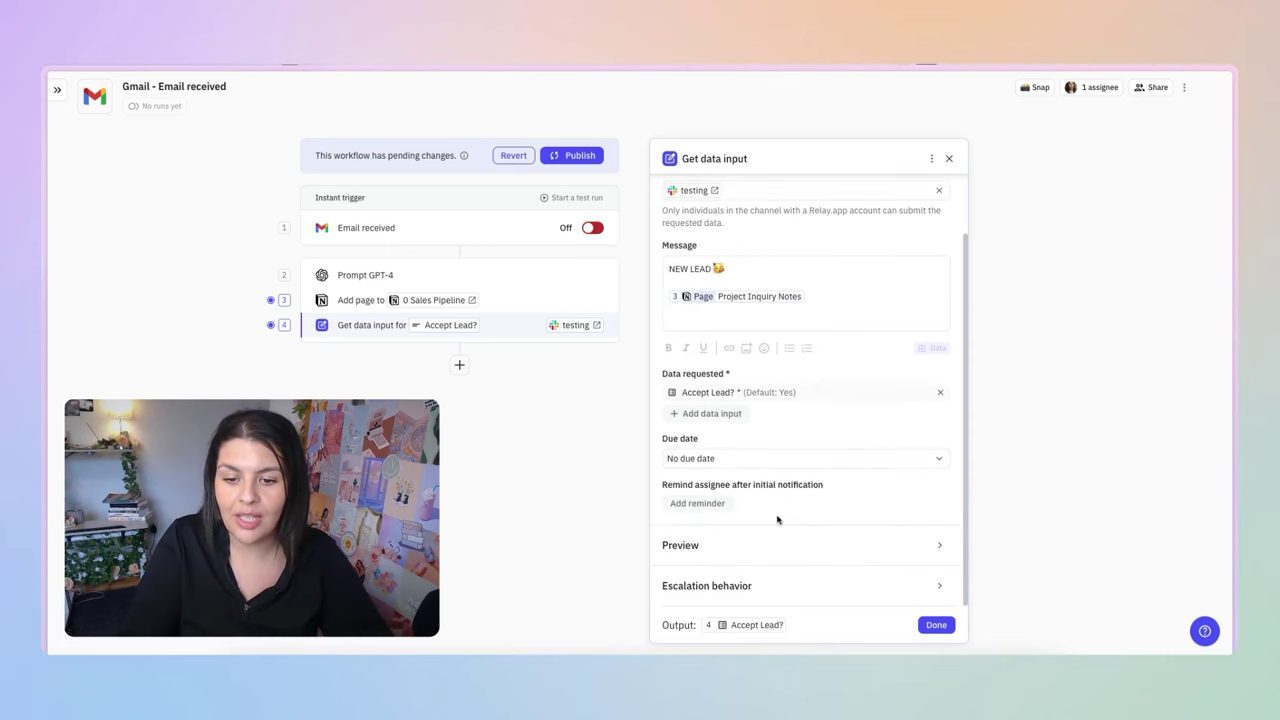
click(711, 587)
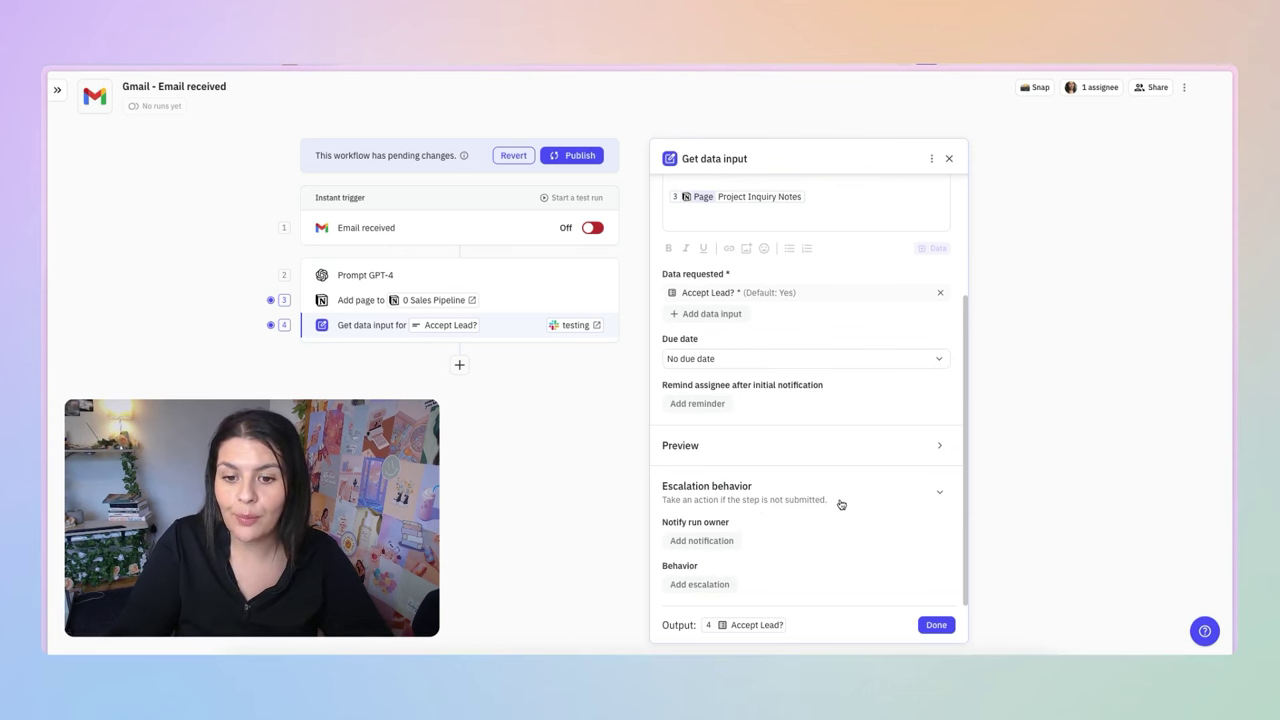
click(711, 586)
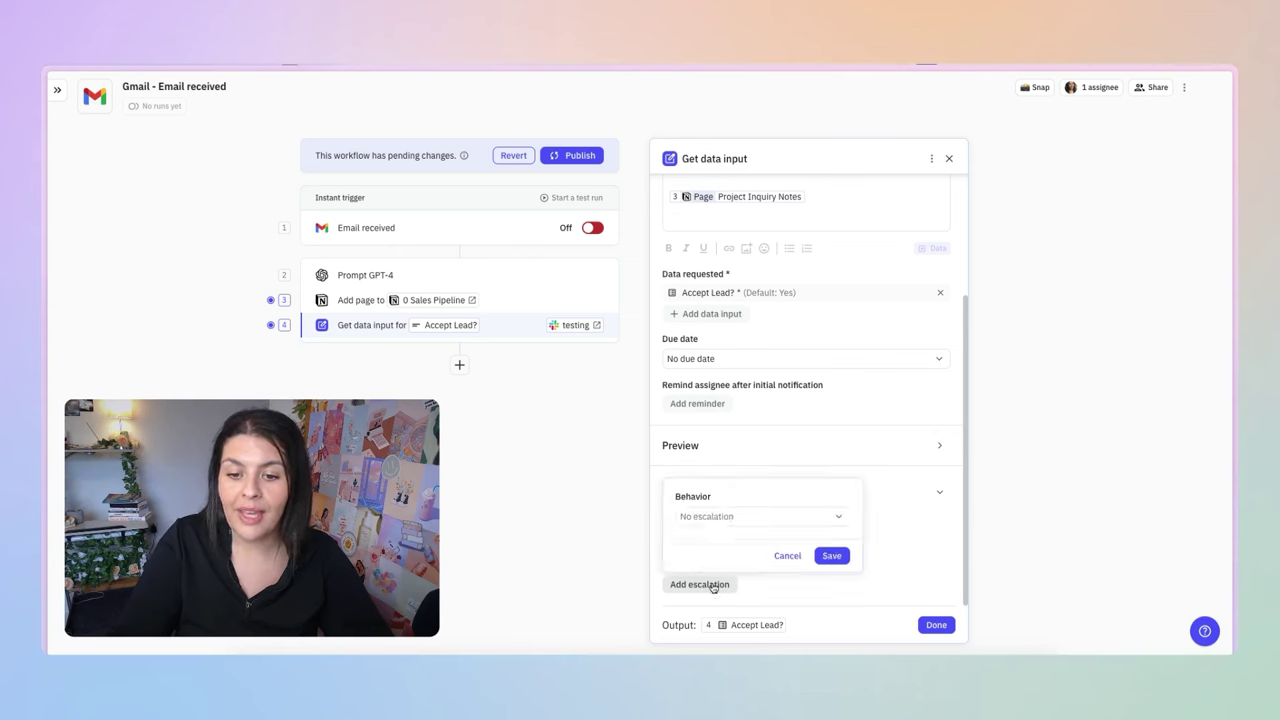
click(737, 524)
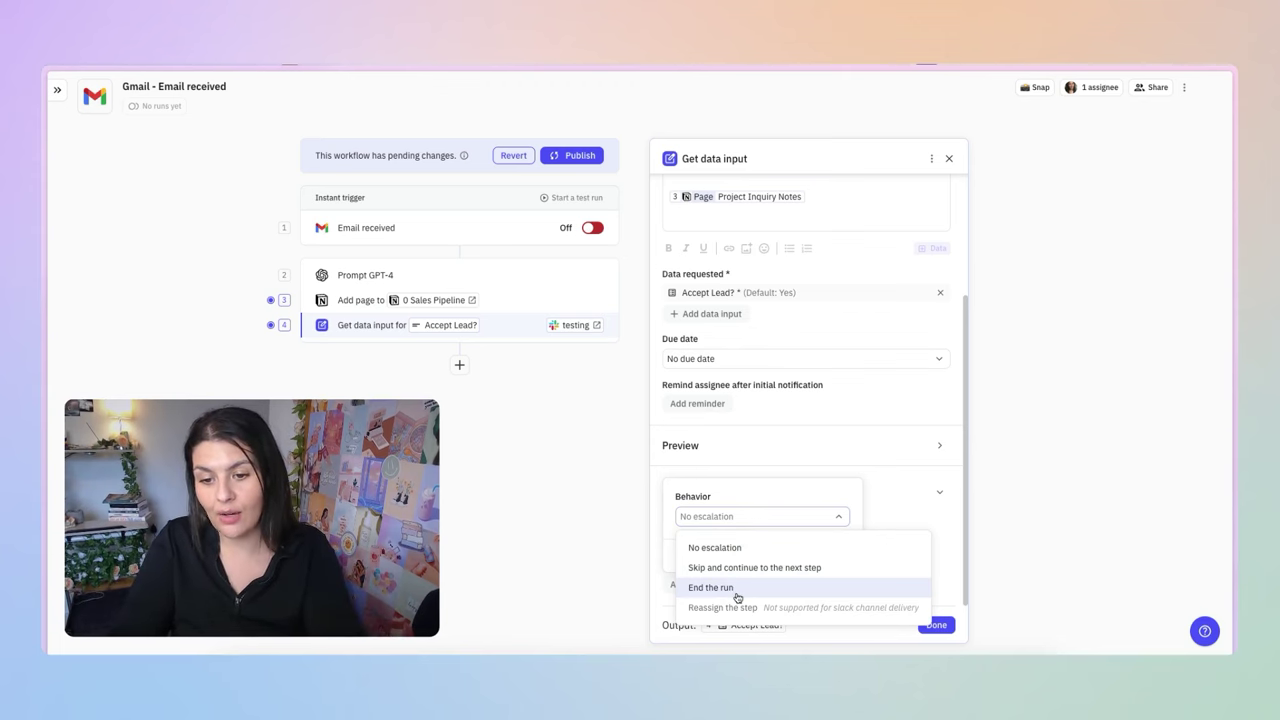
click(778, 549)
click(890, 534)
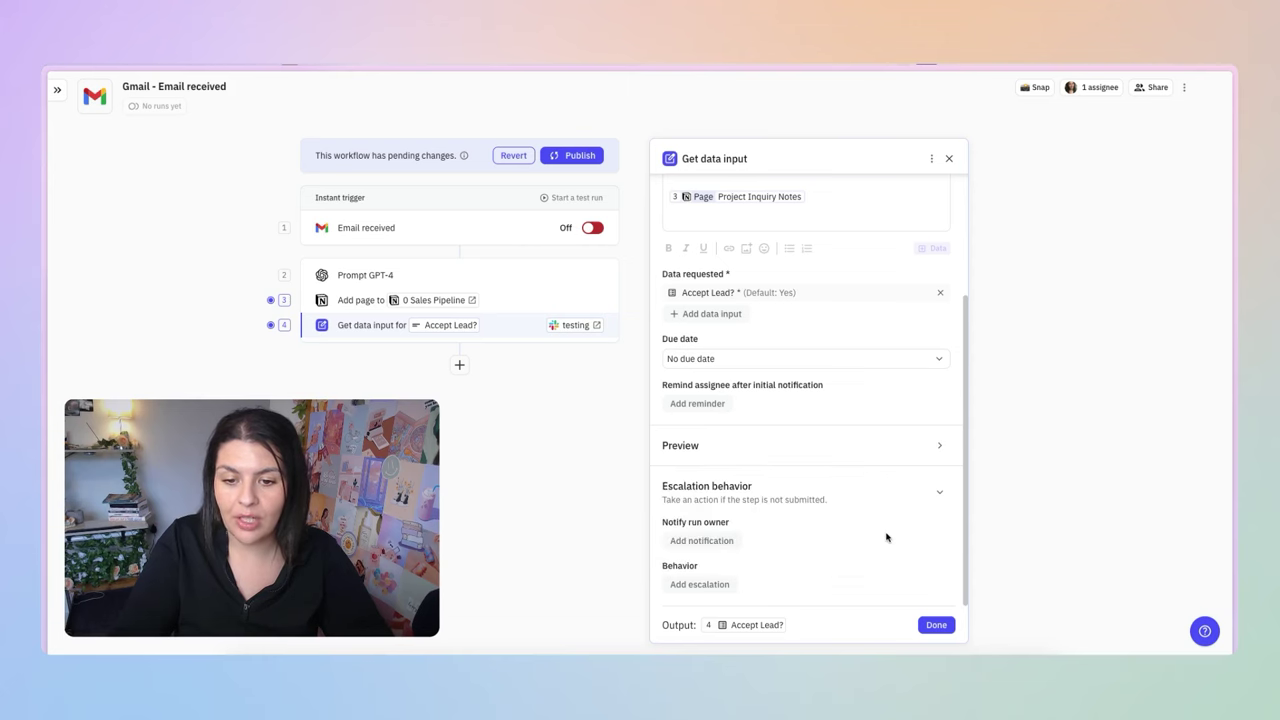
click(940, 625)
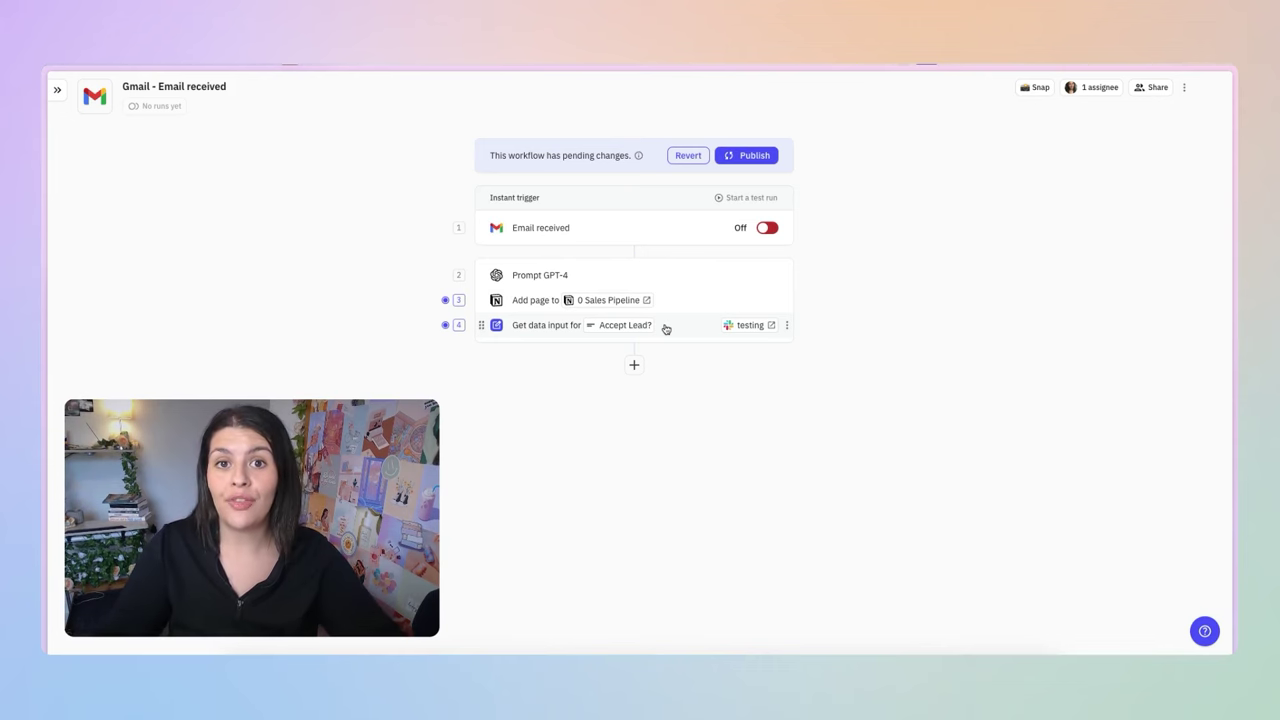
Add a rule-based path after the Get data input step and name its first path "Yes"
click(634, 367)
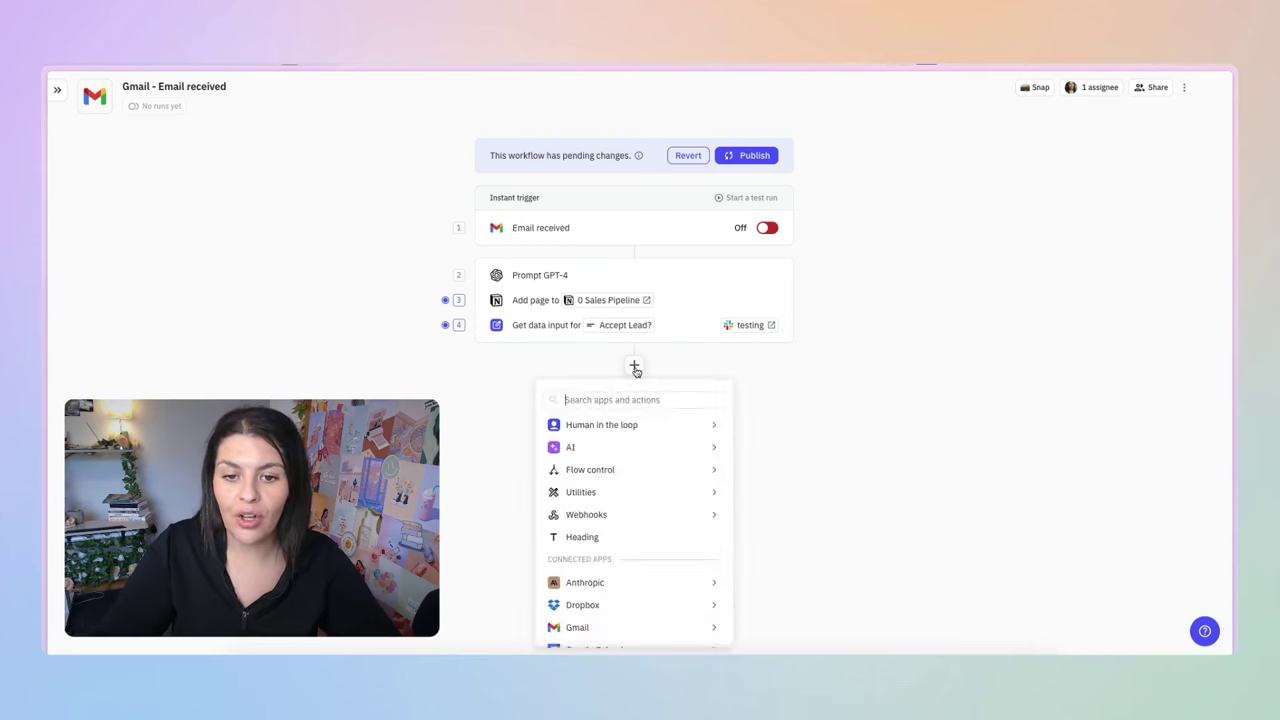
mouse_move(632, 468)
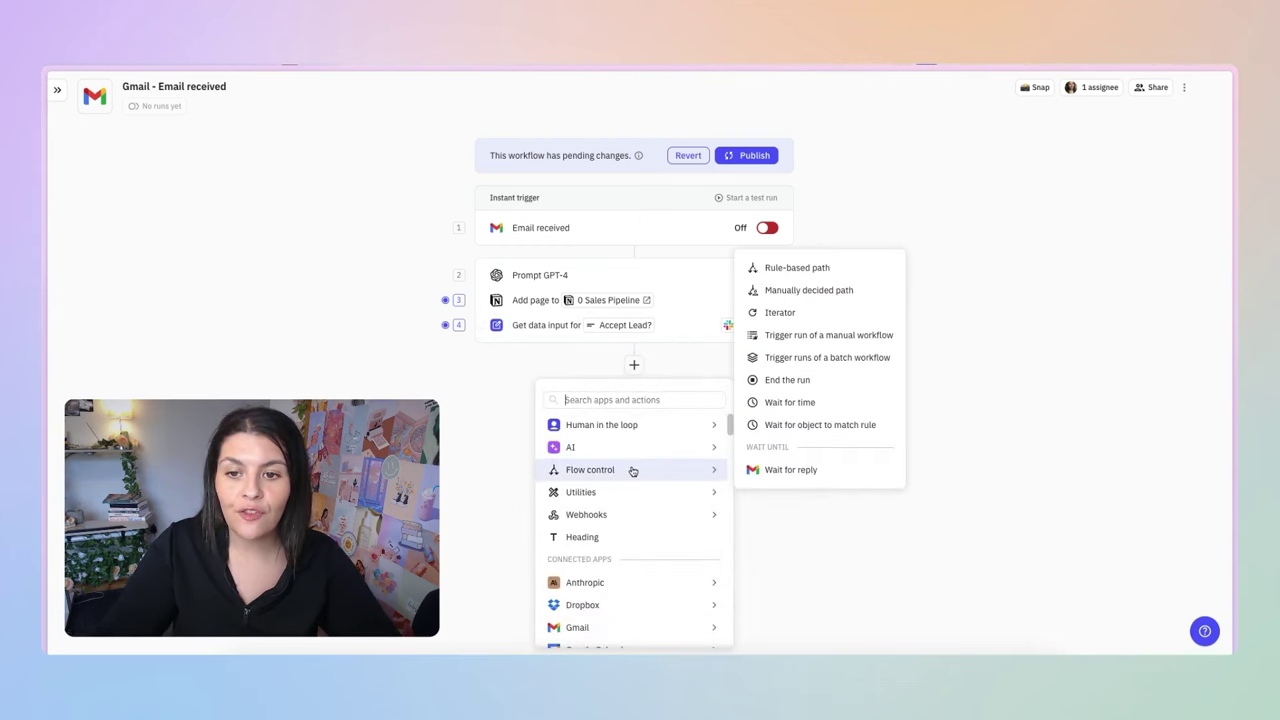
click(810, 272)
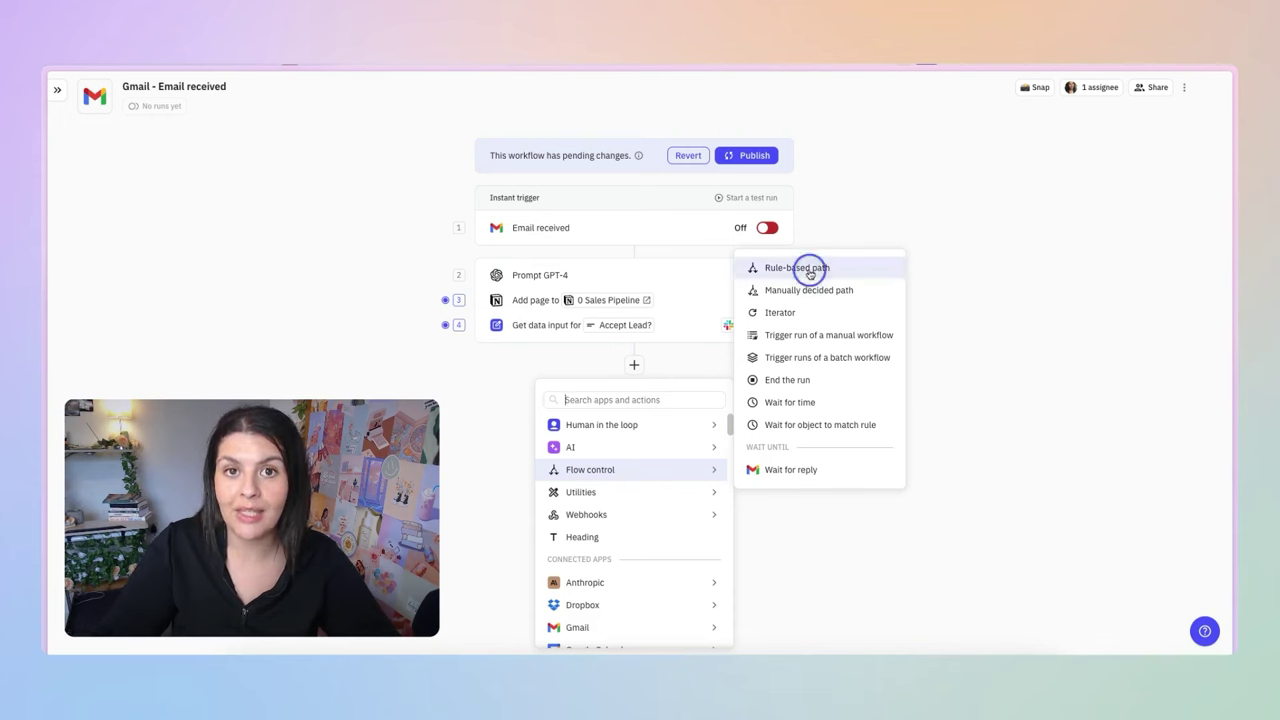
click(729, 212)
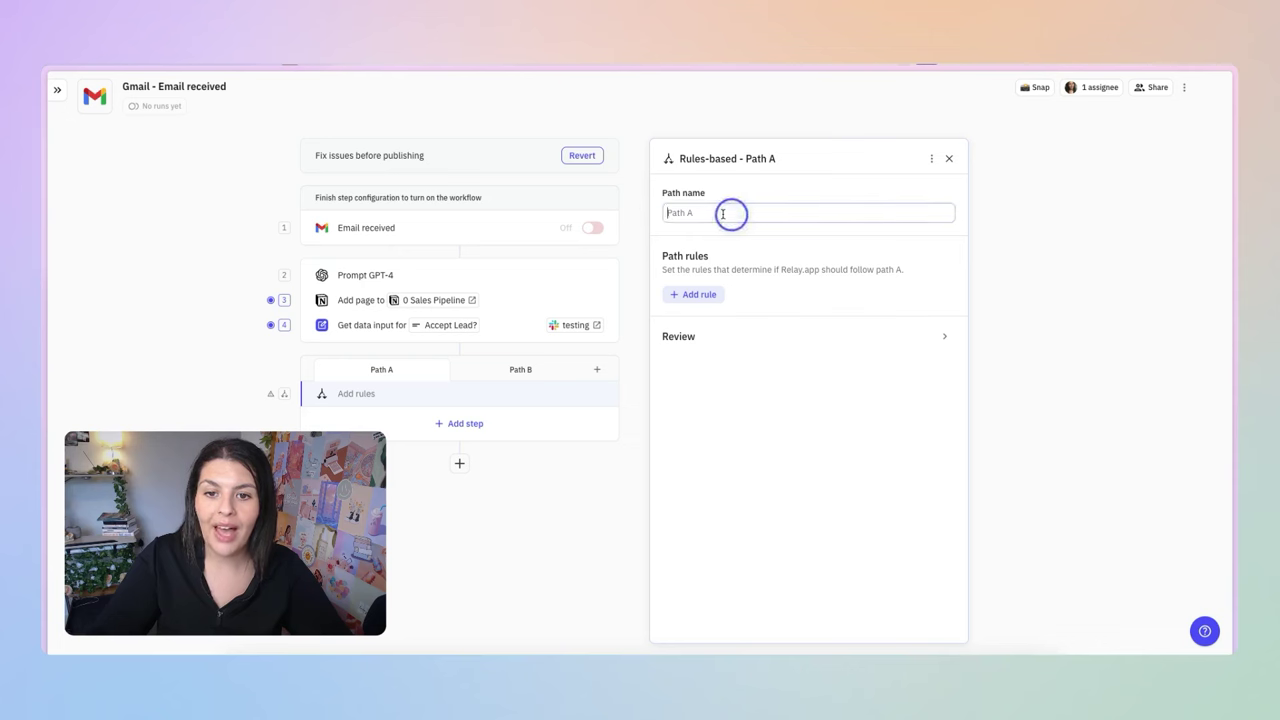
text(Yes)
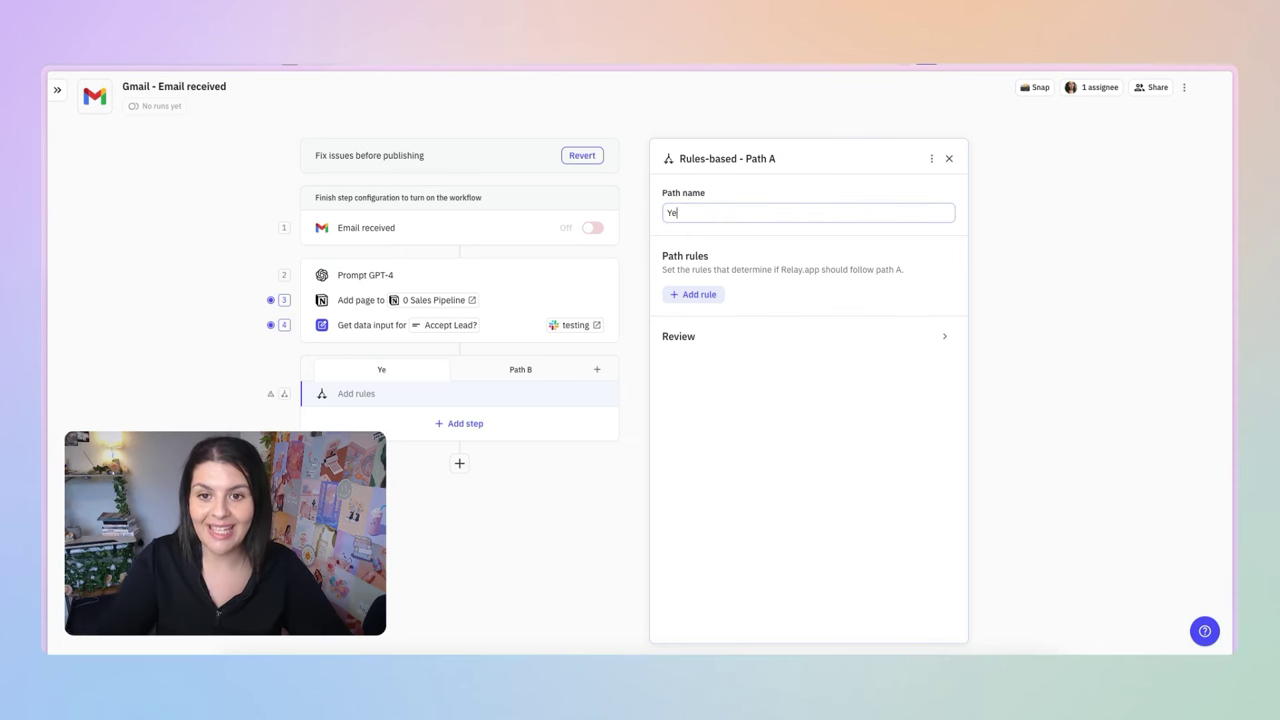
Add a rule to the Yes path requiring that "Accept Lead?" from the data input is one of Yes
click(697, 296)
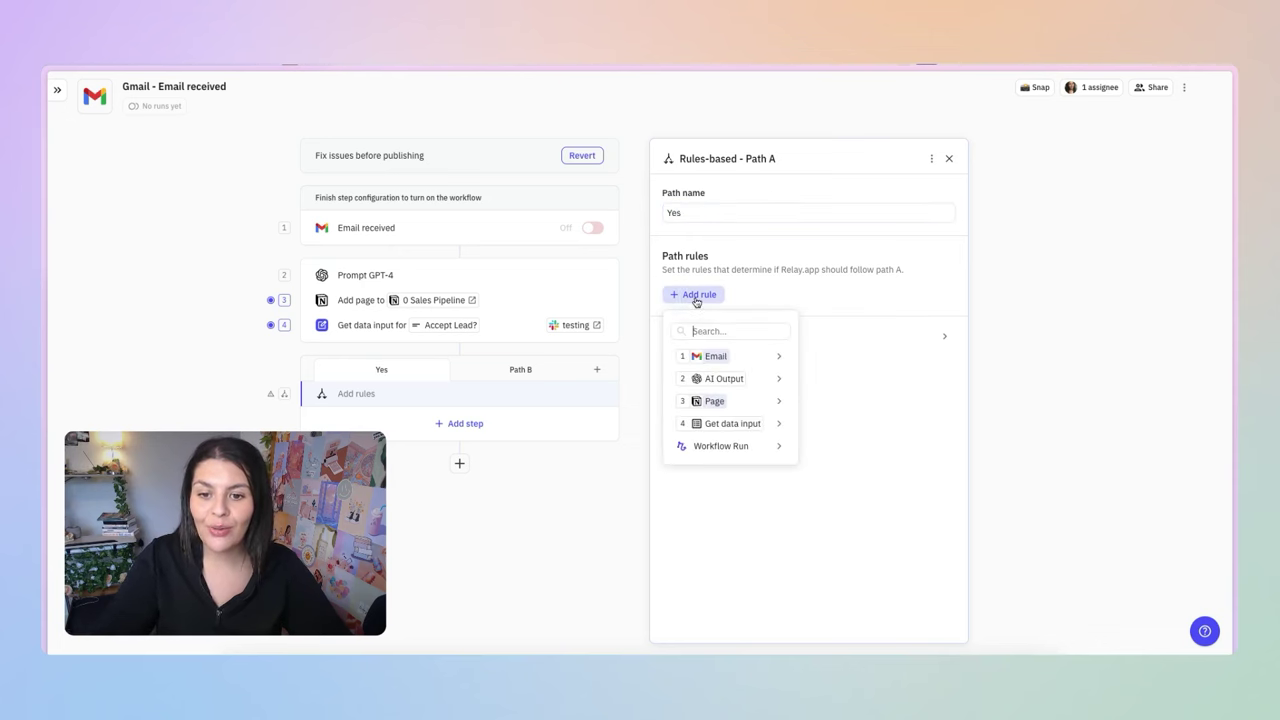
mouse_move(706, 427)
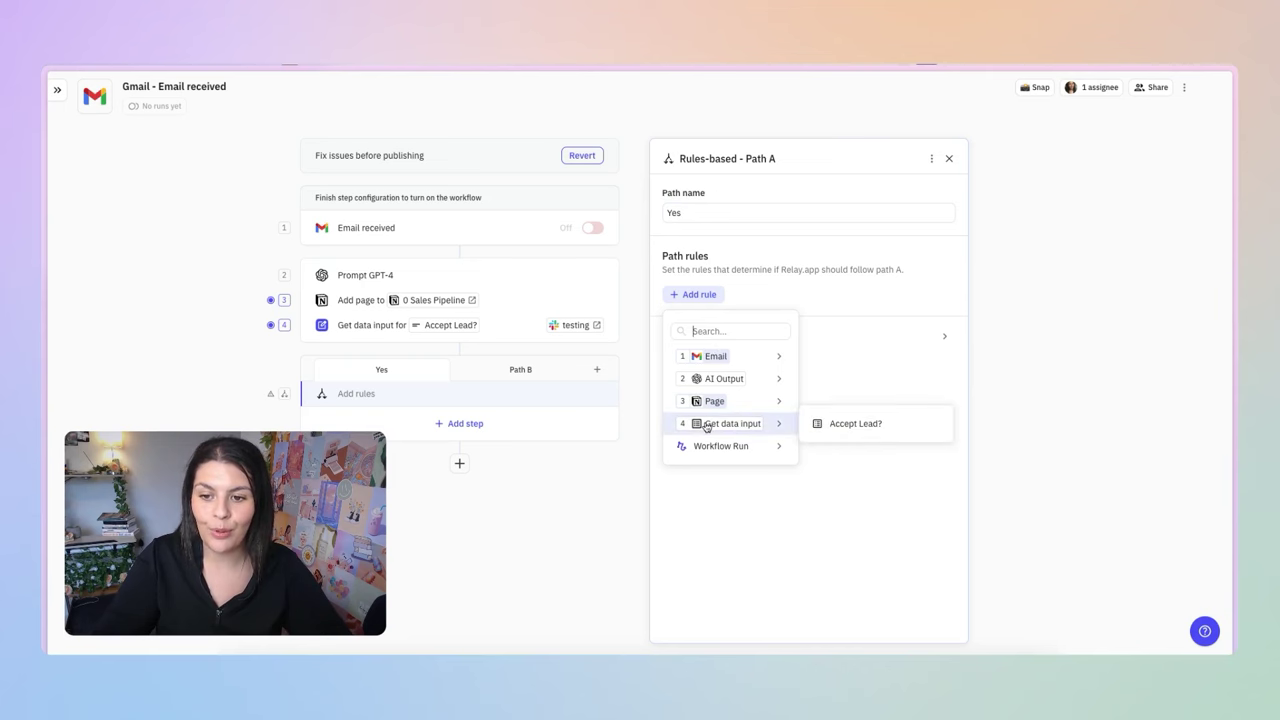
click(820, 425)
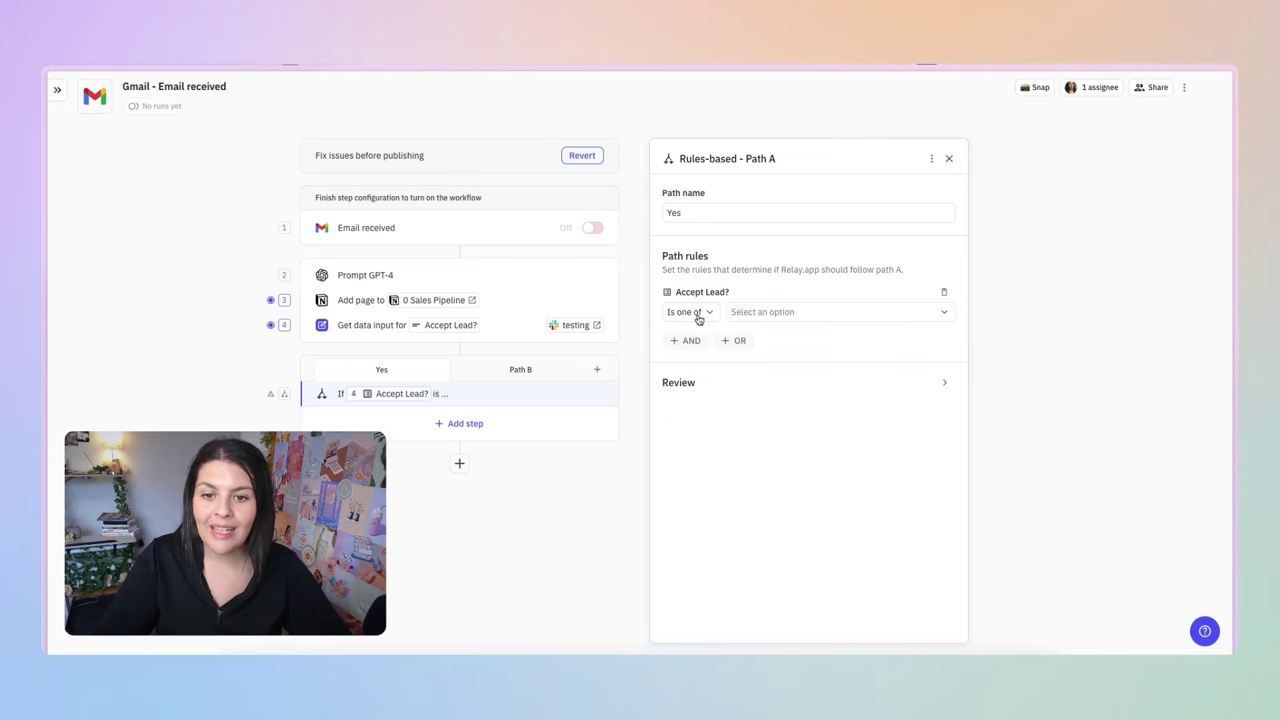
click(760, 314)
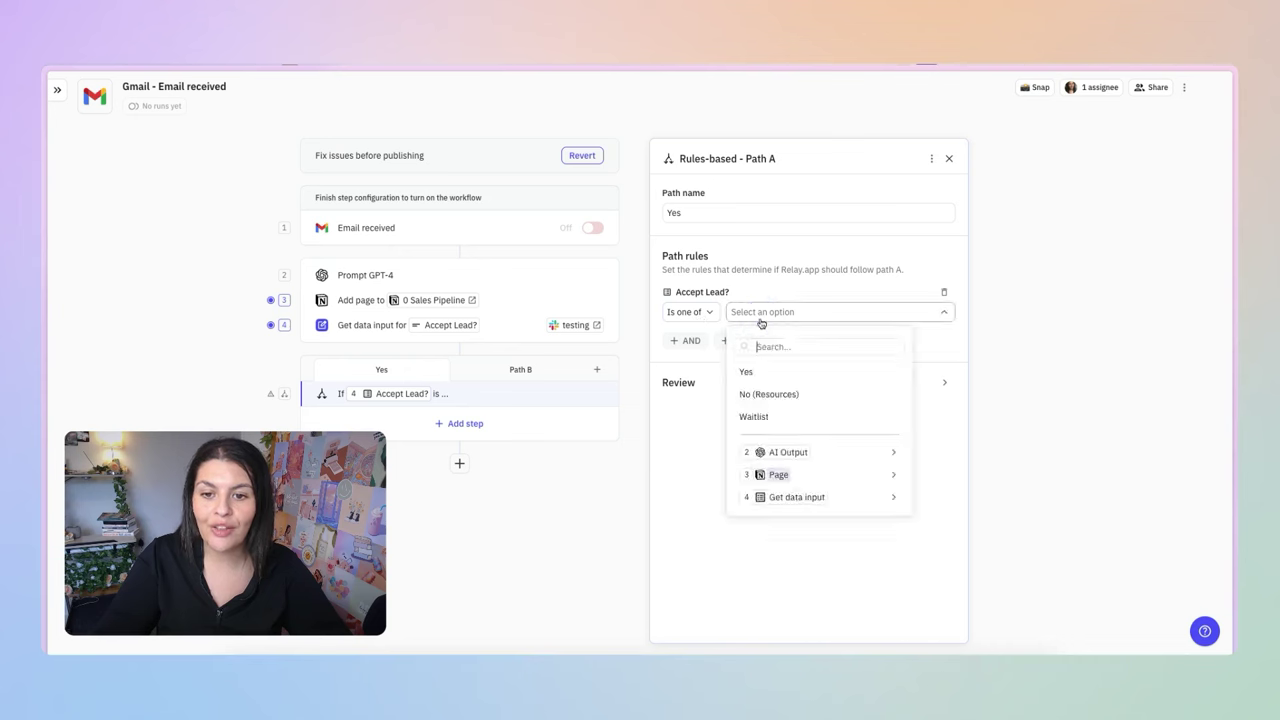
click(759, 370)
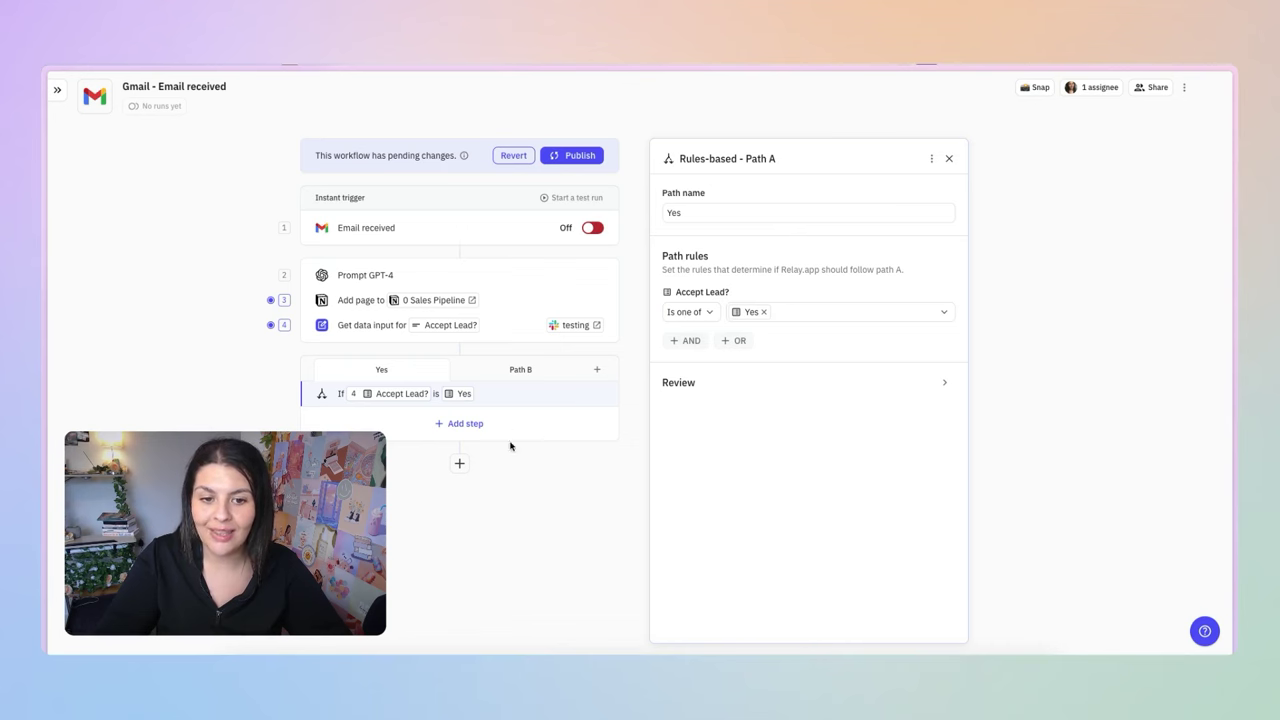
click(949, 162)
Name Path B "No (Resources)"
click(674, 369)
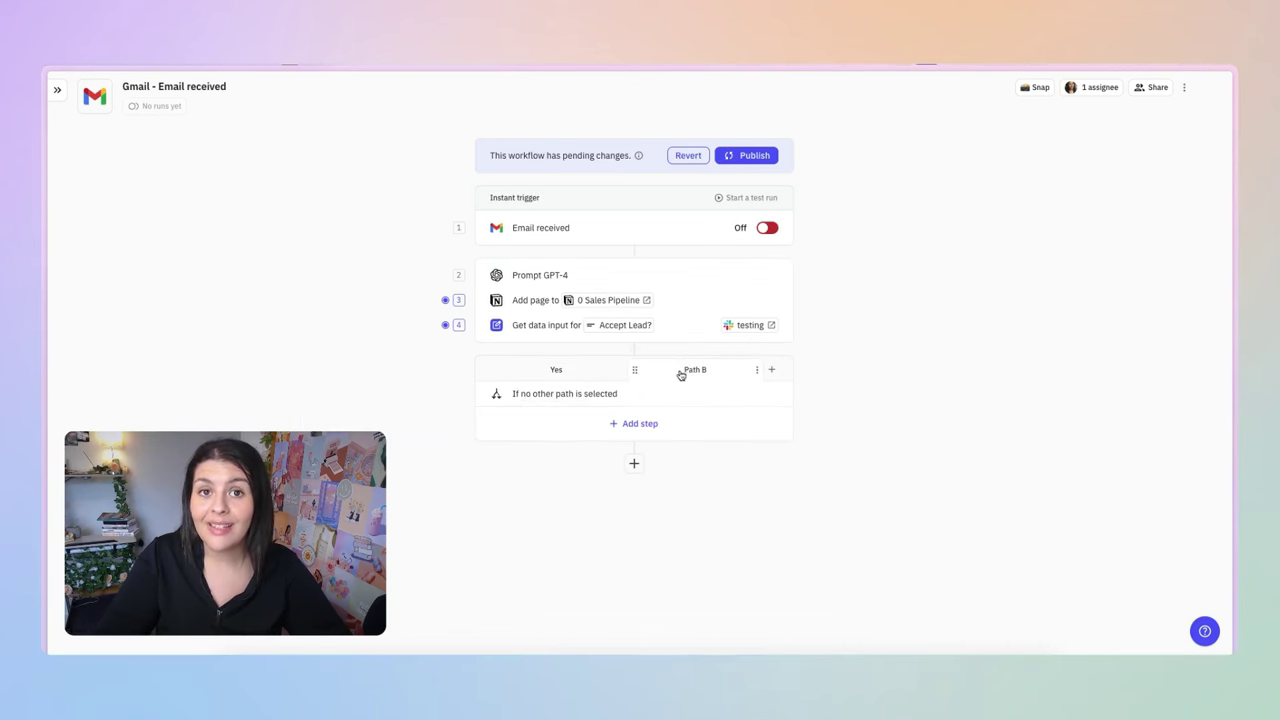
click(579, 397)
click(712, 213)
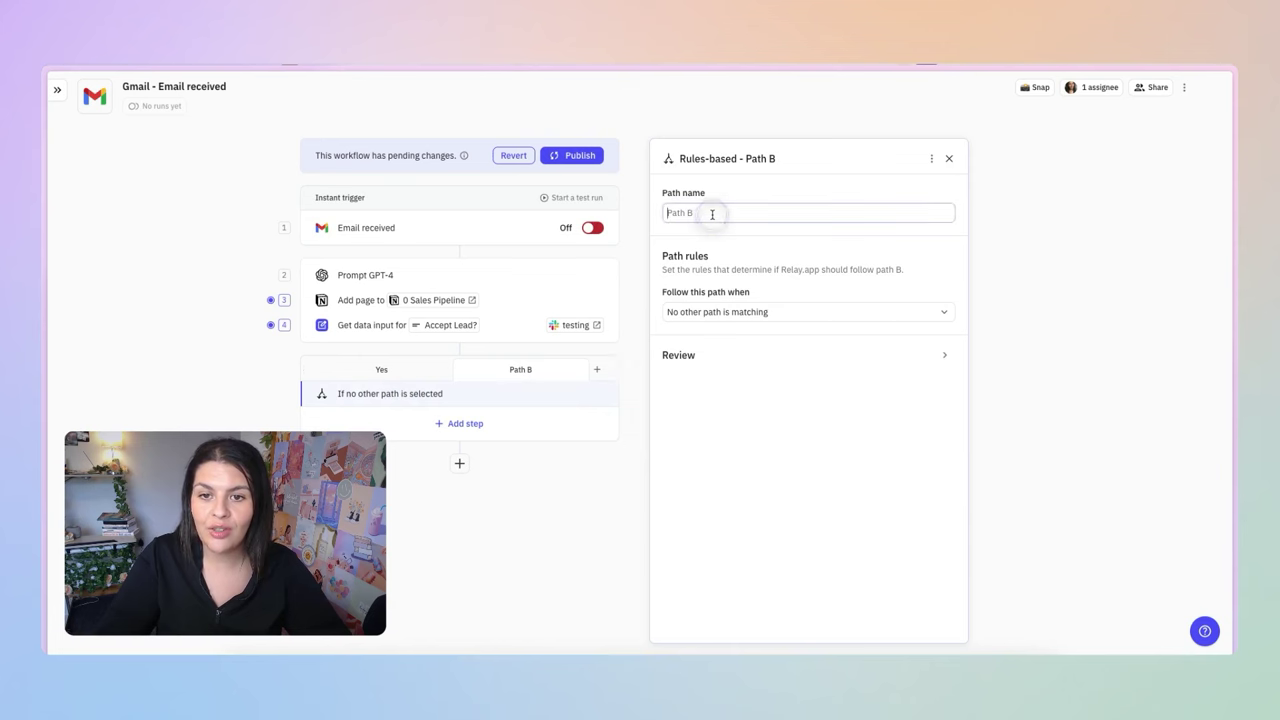
text(No)
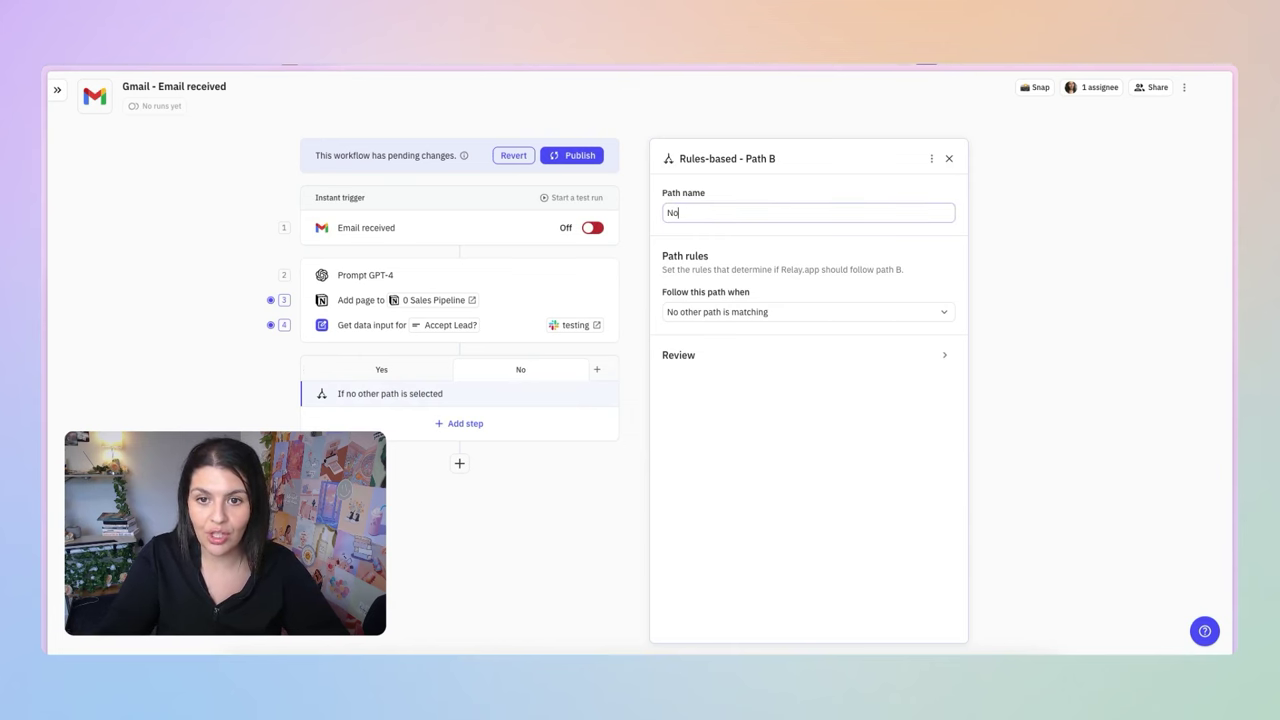
text( (Resources))
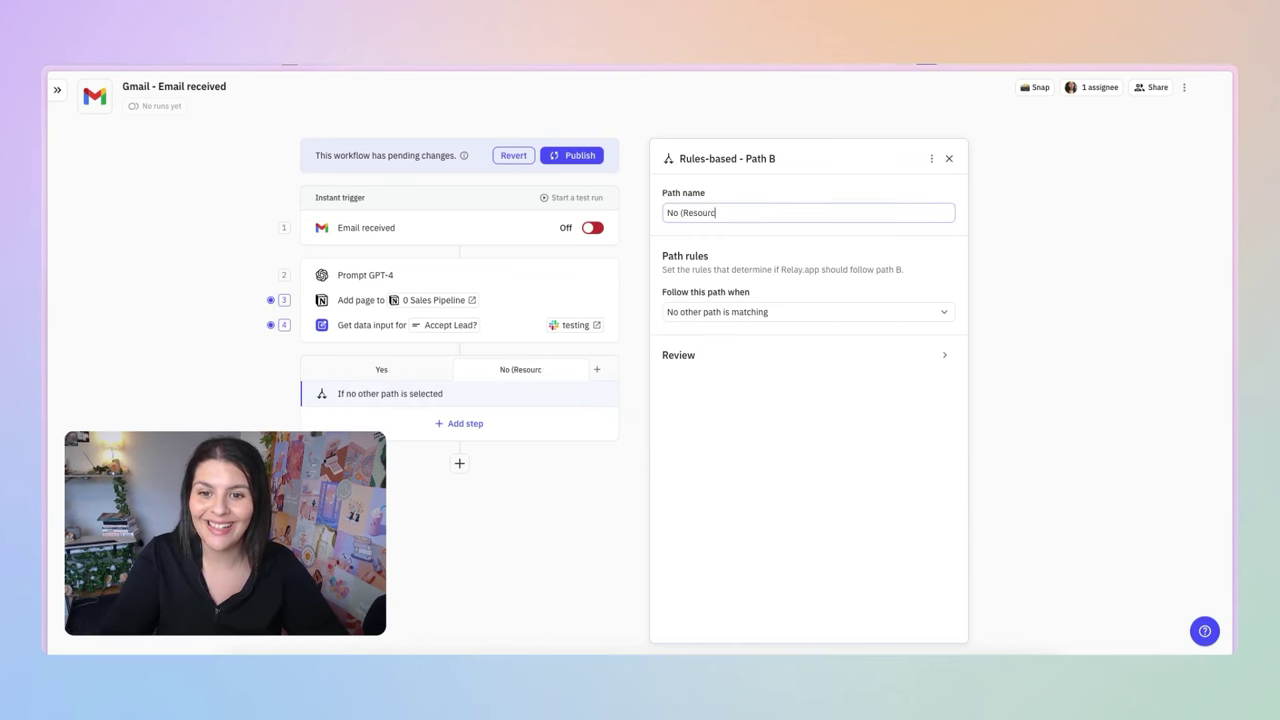
Make the No (Resources) path follow when rules match, with "Accept Lead?" being one of No (Resources)
click(777, 315)
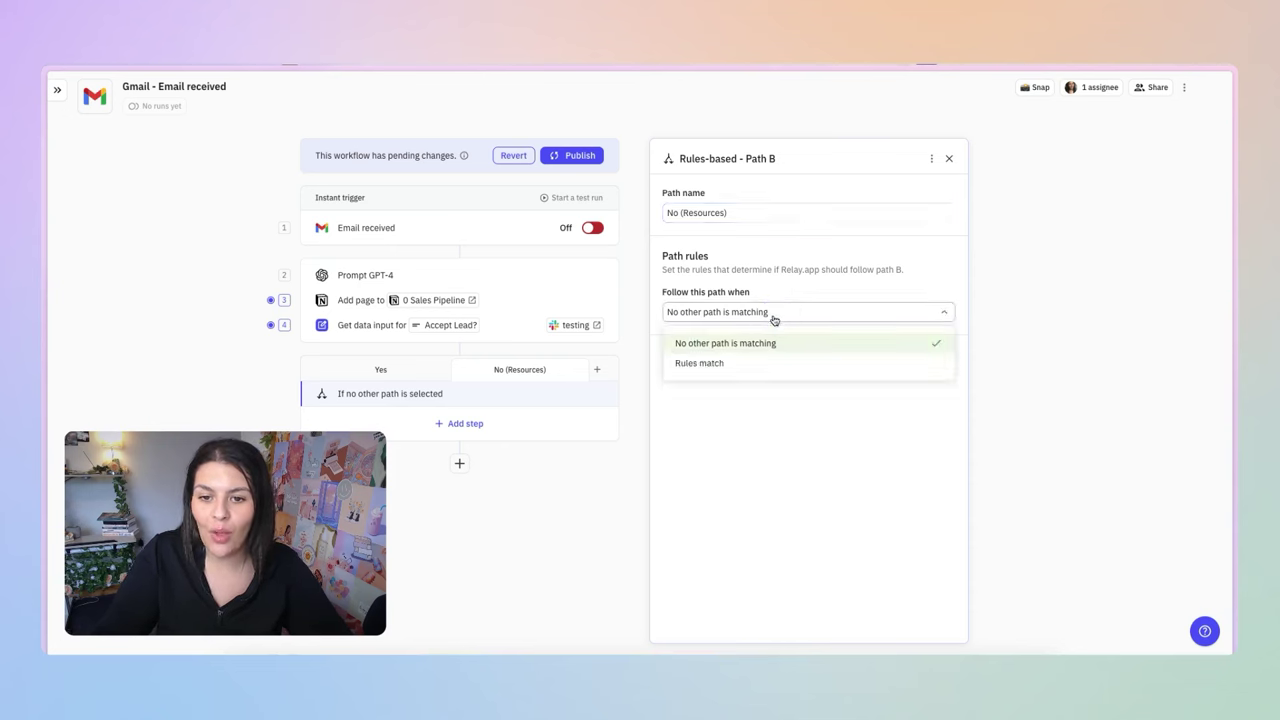
click(750, 366)
click(697, 340)
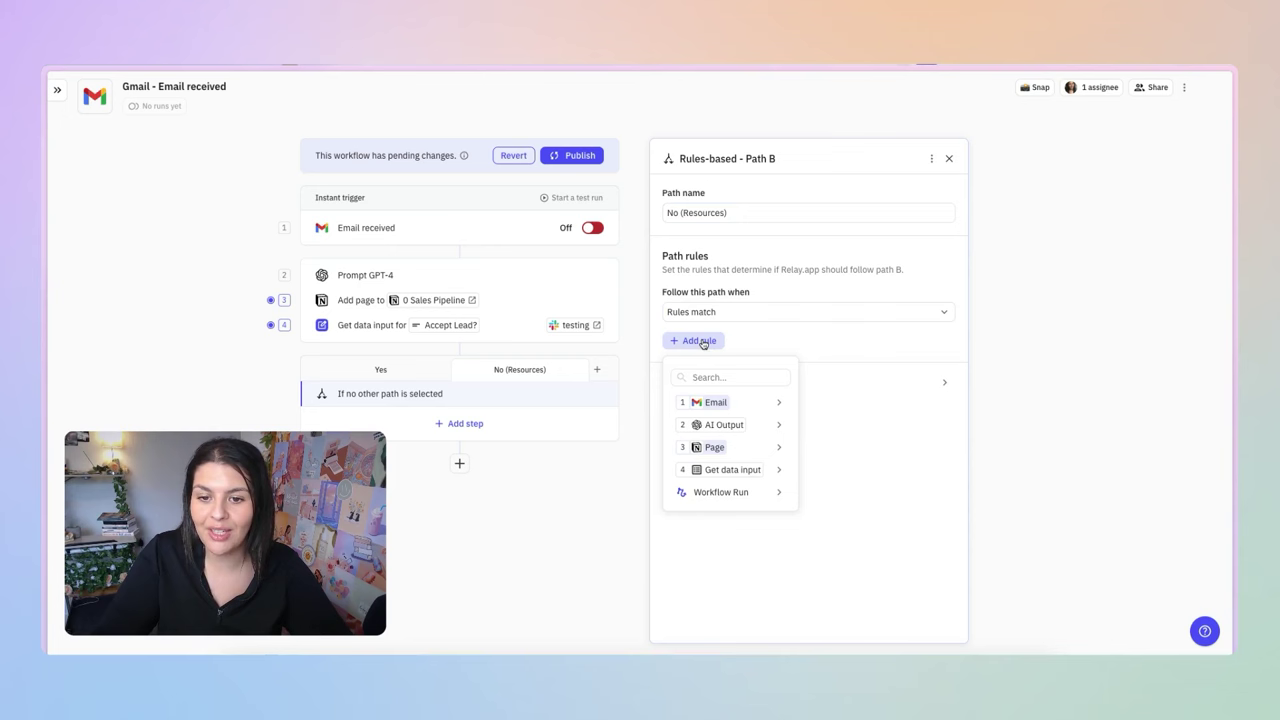
mouse_move(720, 451)
click(848, 469)
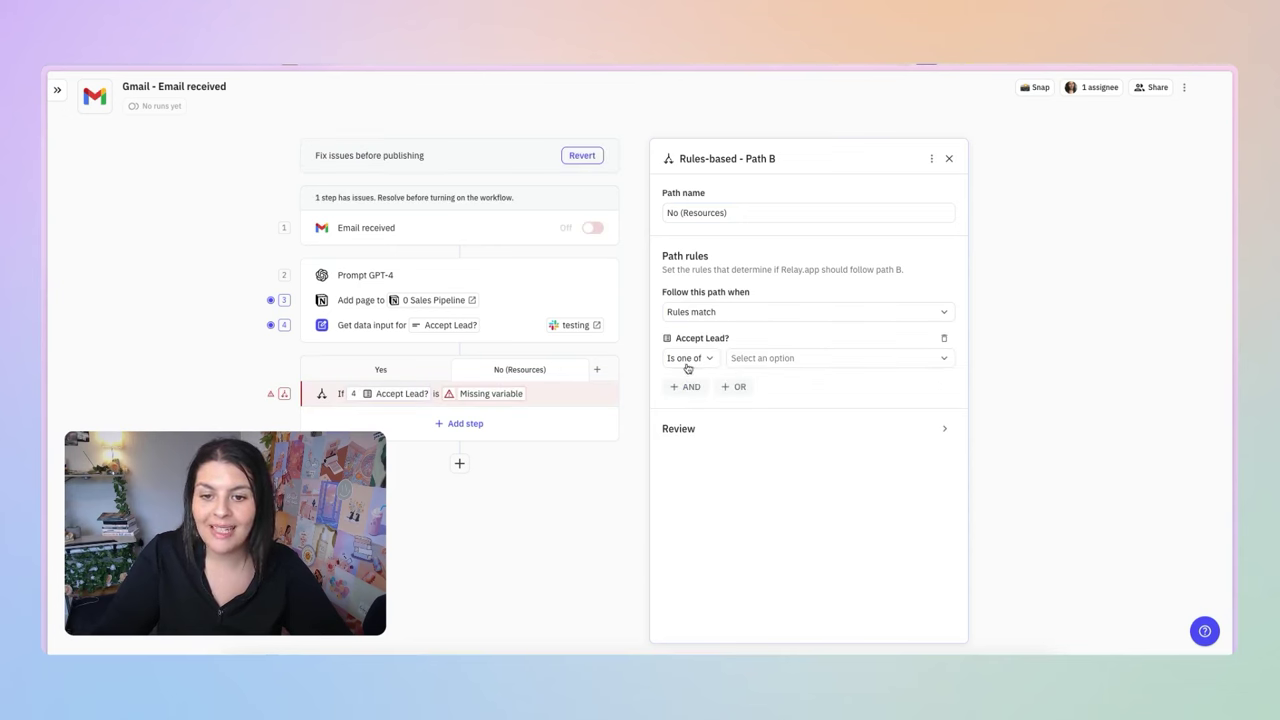
click(776, 364)
click(780, 445)
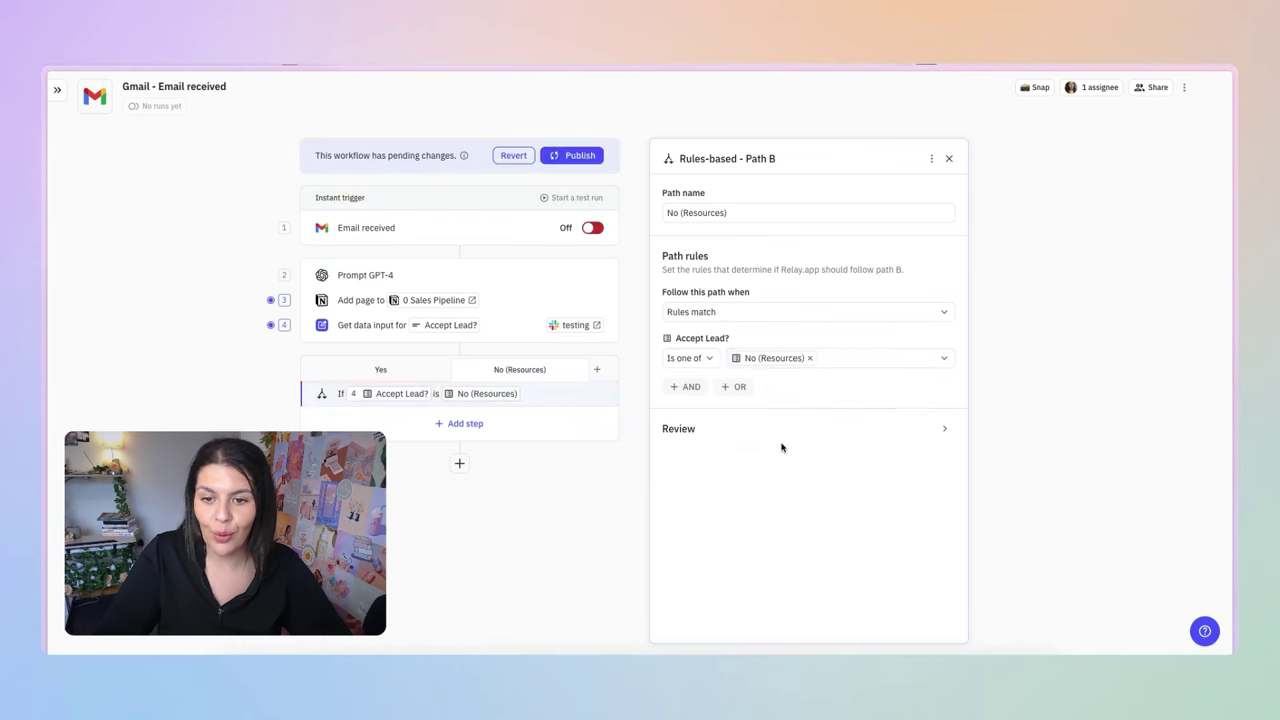
click(949, 158)
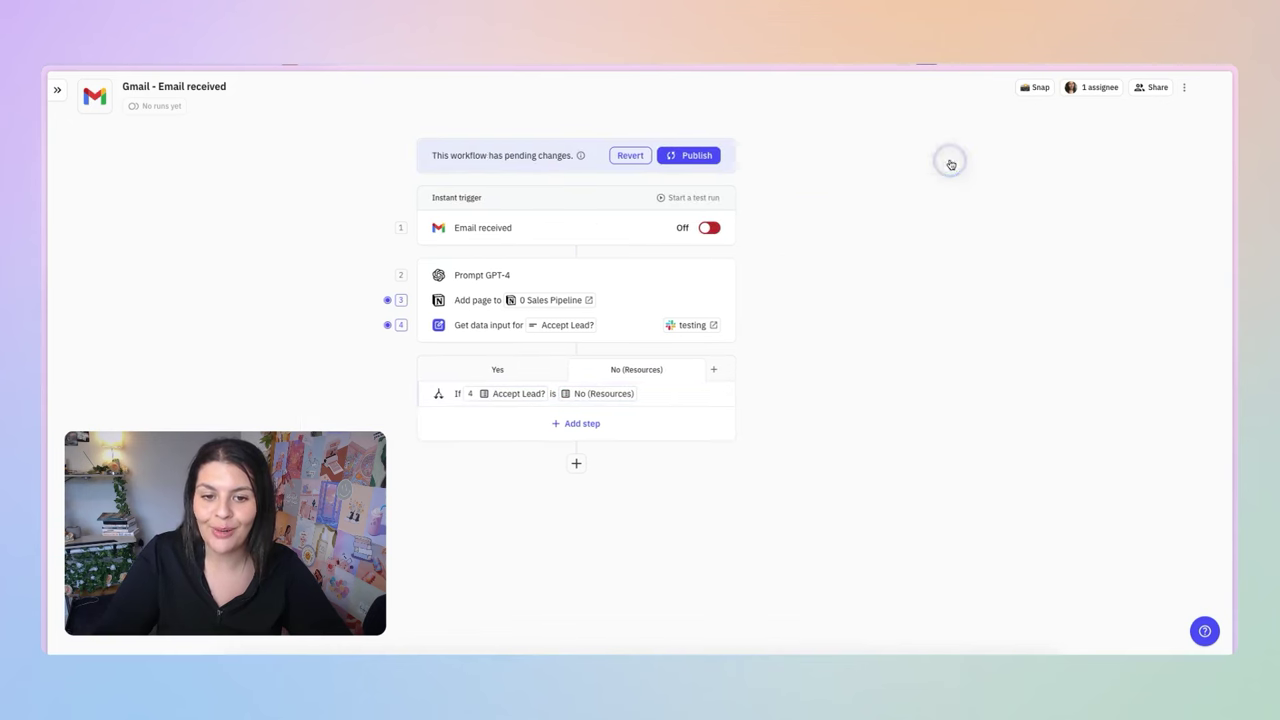
click(853, 461)
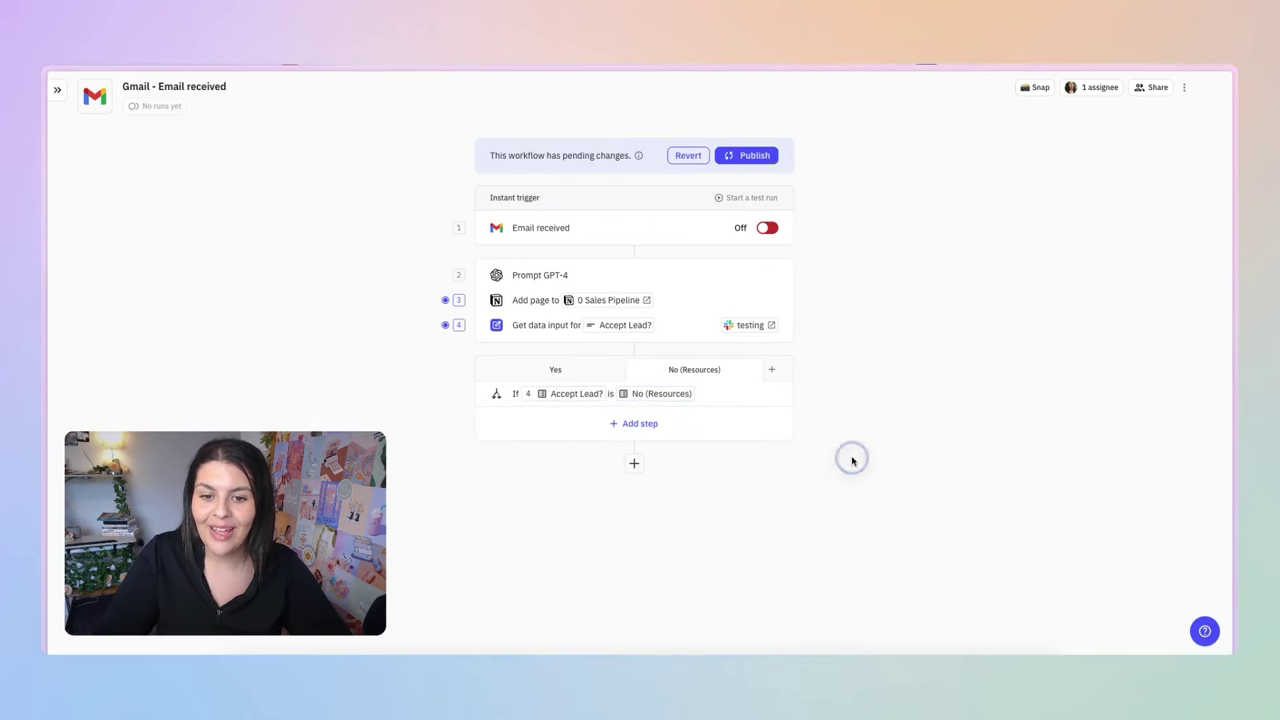
Add a third path to the rule-based split and name it "Waitlist"
click(772, 371)
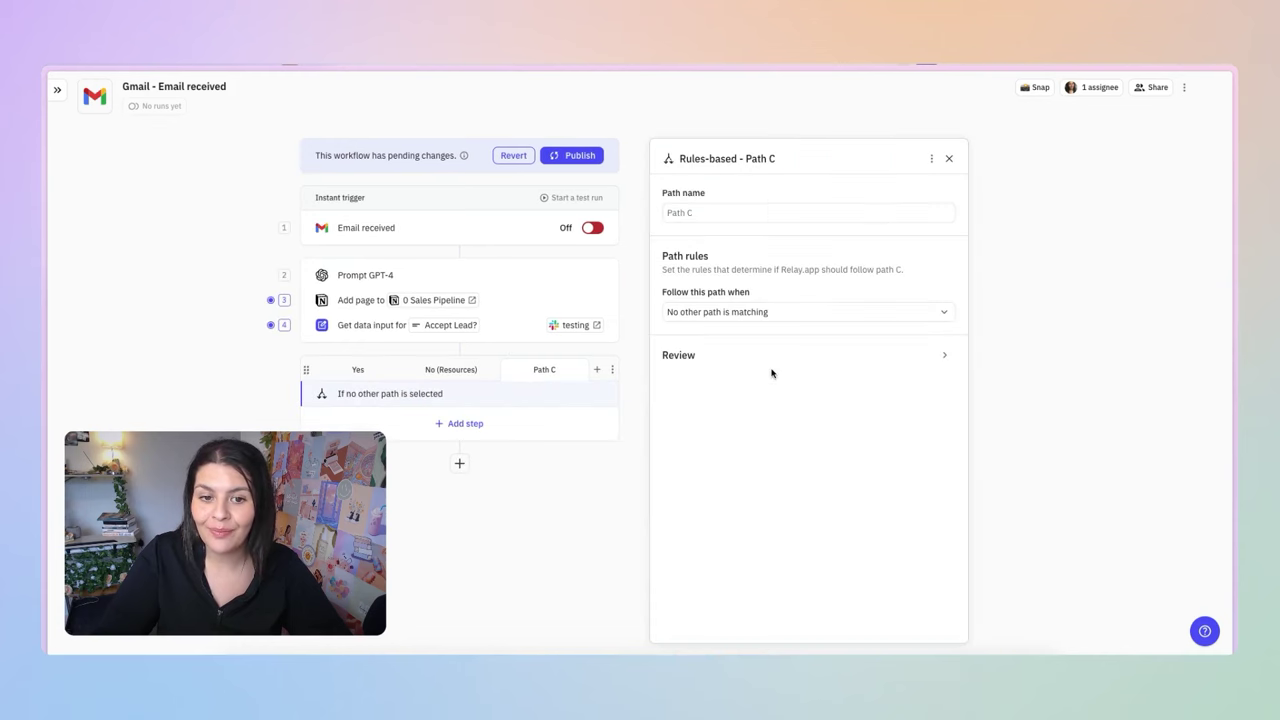
click(717, 212)
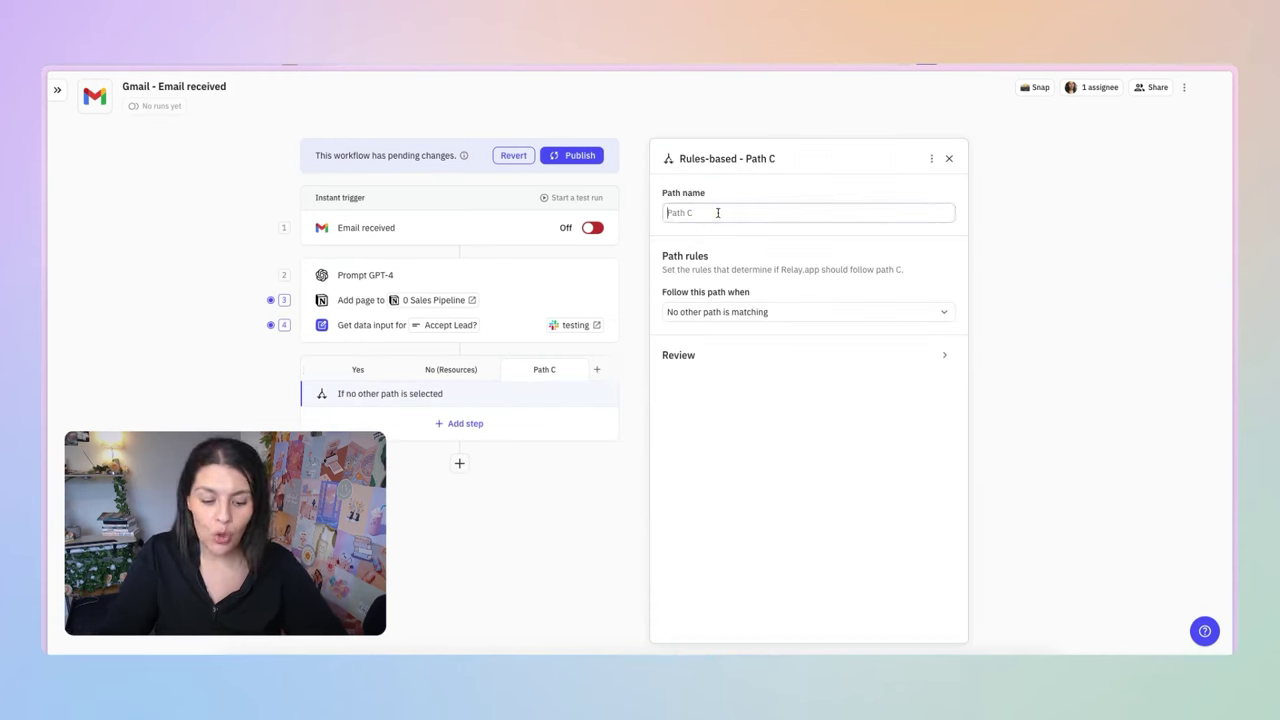
text(Wa)
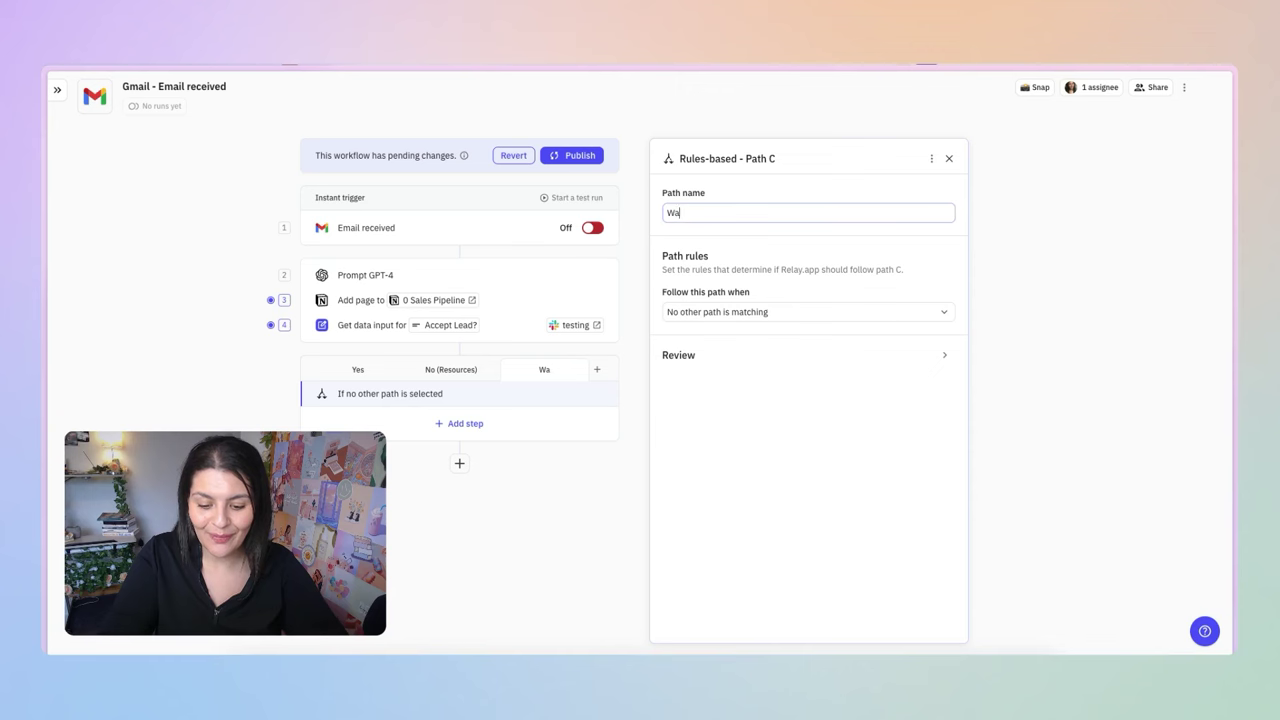
text(itlist)
Make the Waitlist path follow when rules match, with "Accept Lead?" being one of Waitlist
click(803, 312)
click(801, 364)
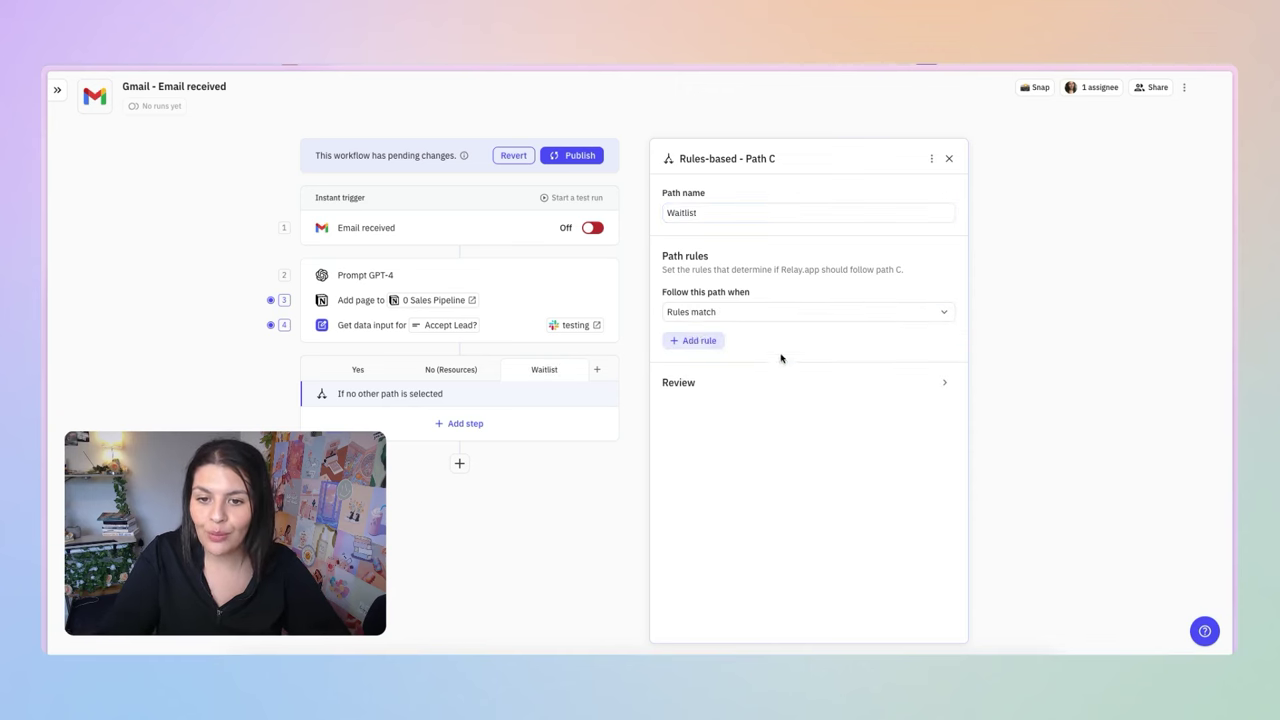
click(690, 340)
mouse_move(729, 484)
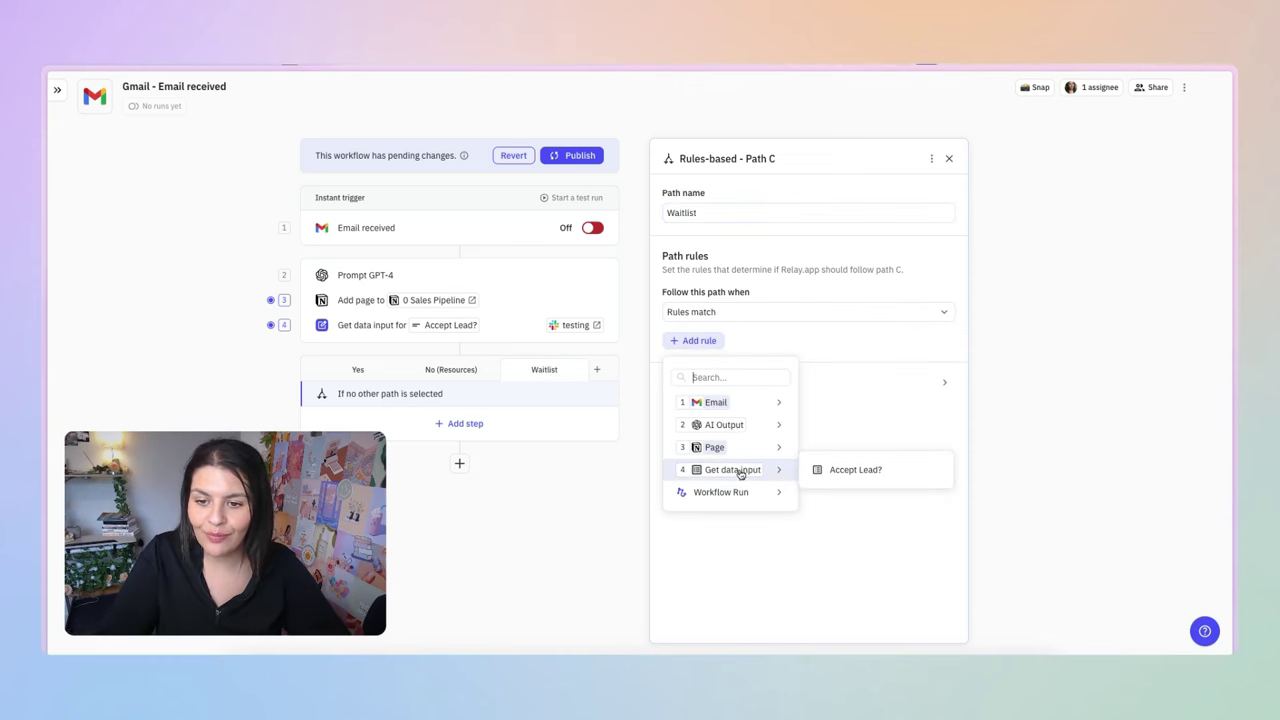
click(858, 470)
click(770, 358)
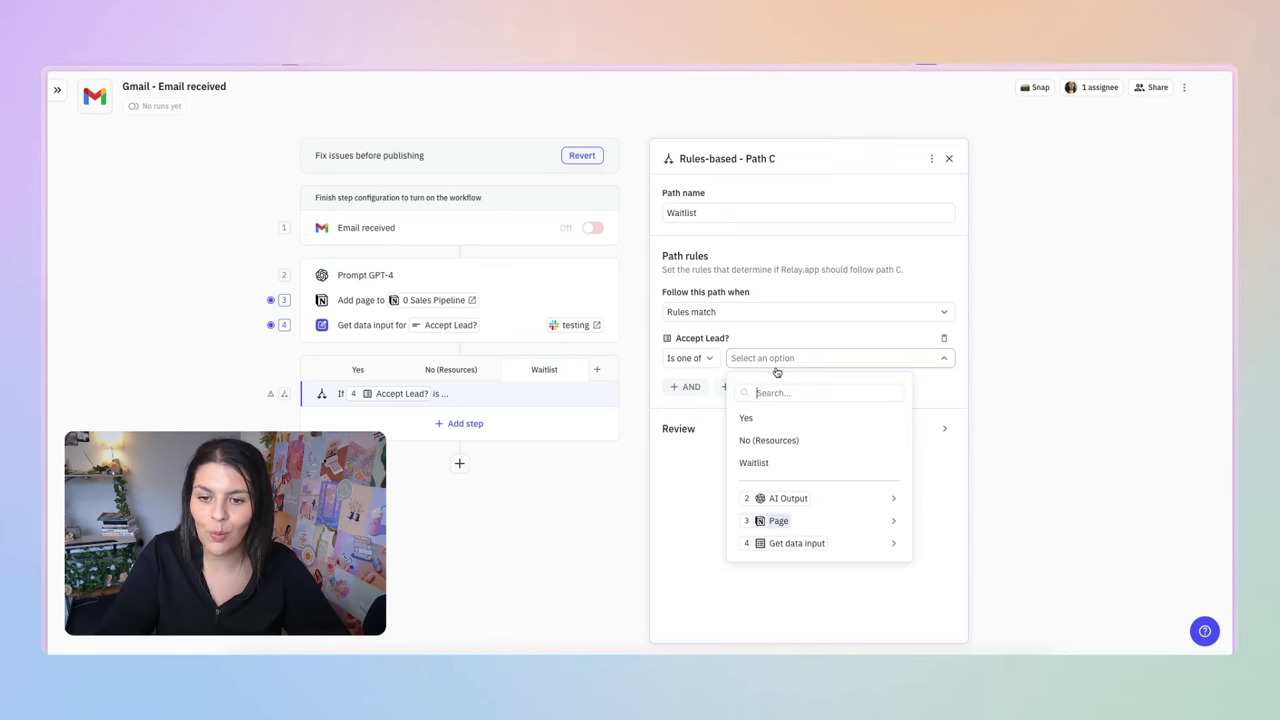
click(766, 461)
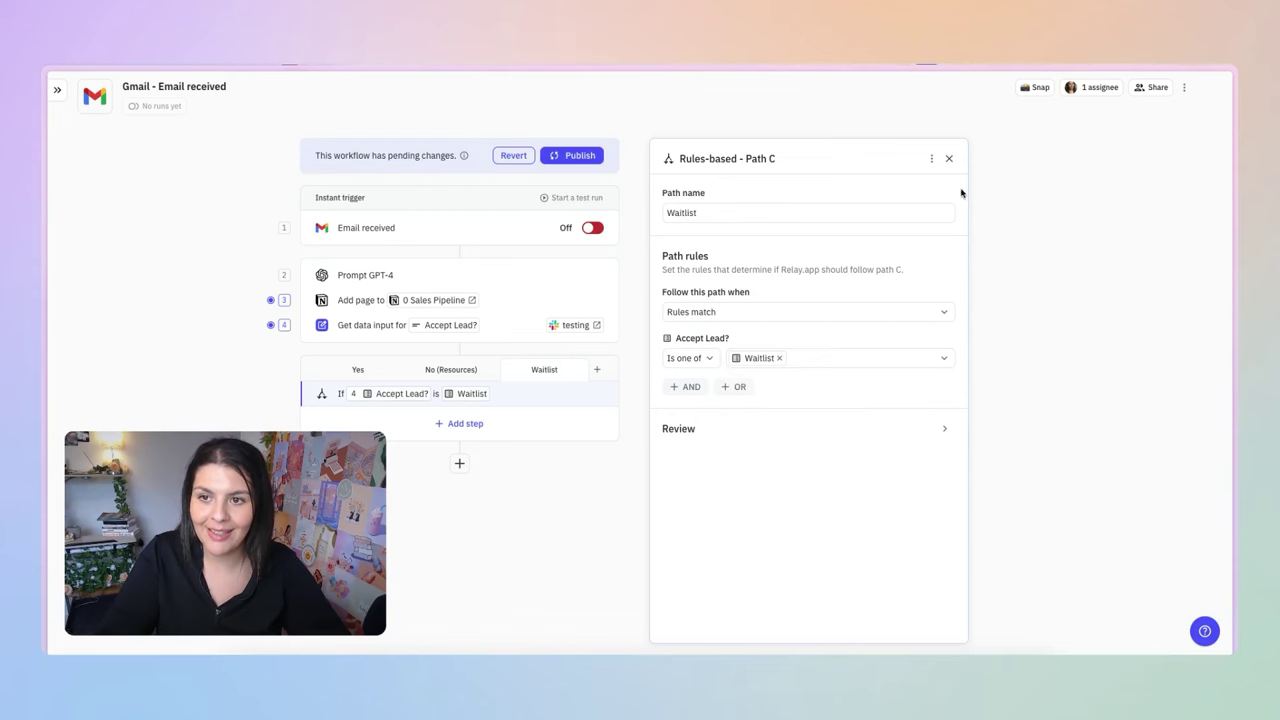
click(949, 158)
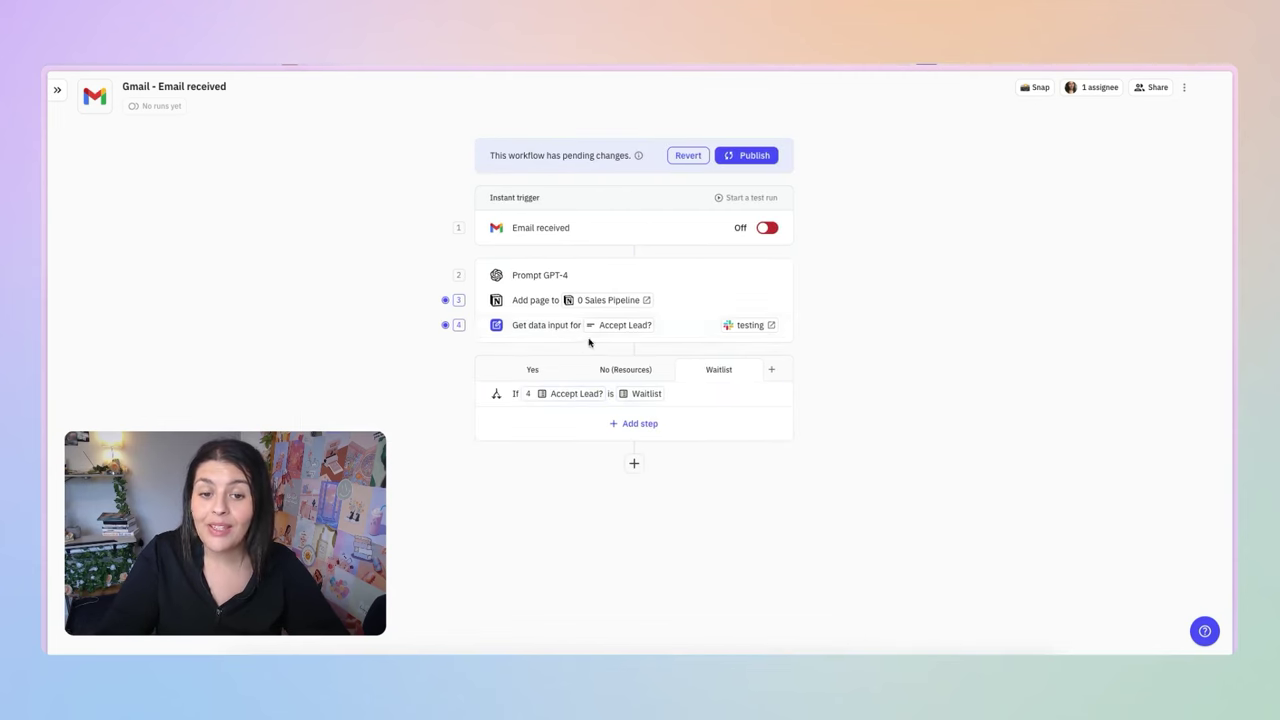
Add a Gmail Send email step to the Yes path
click(527, 371)
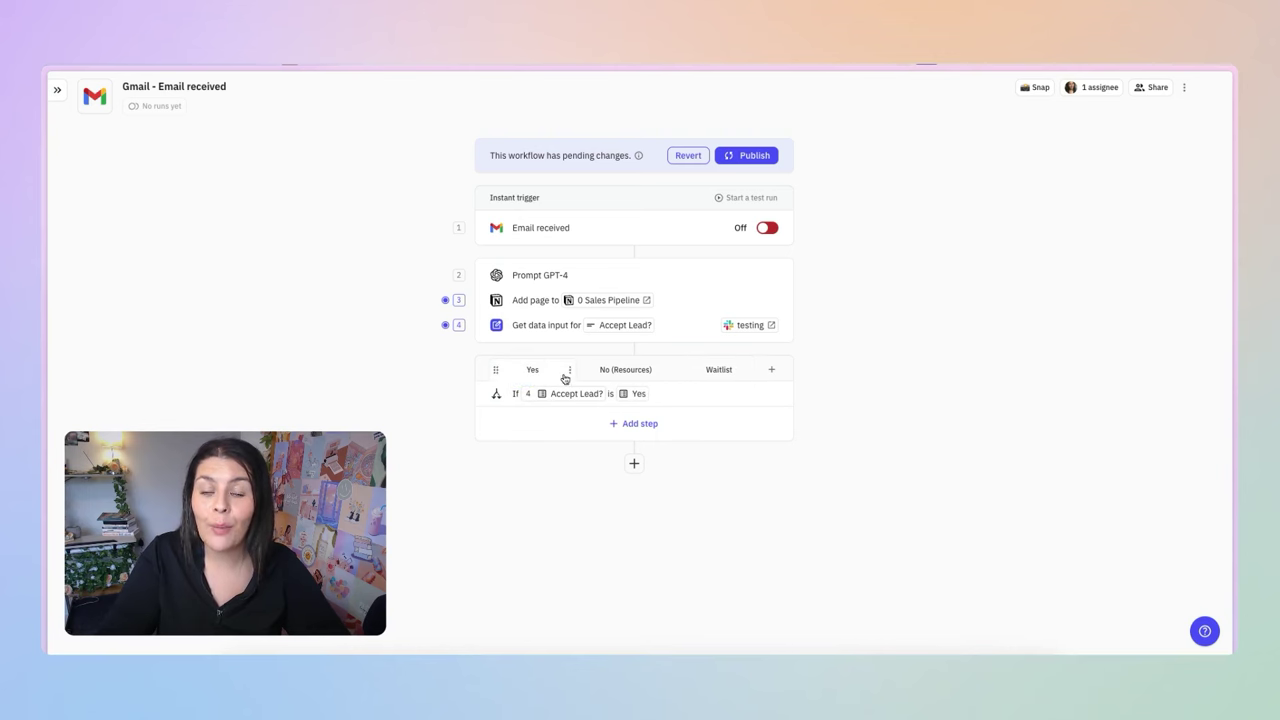
click(617, 423)
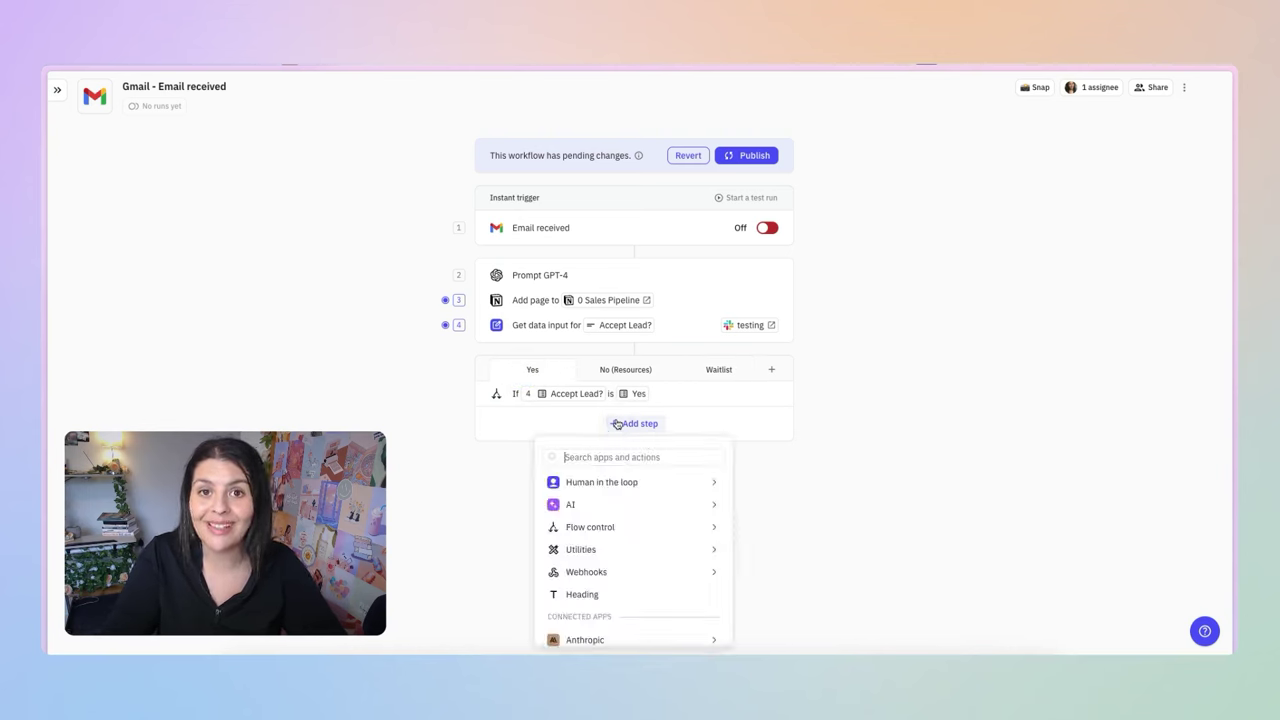
text(gmail)
click(645, 506)
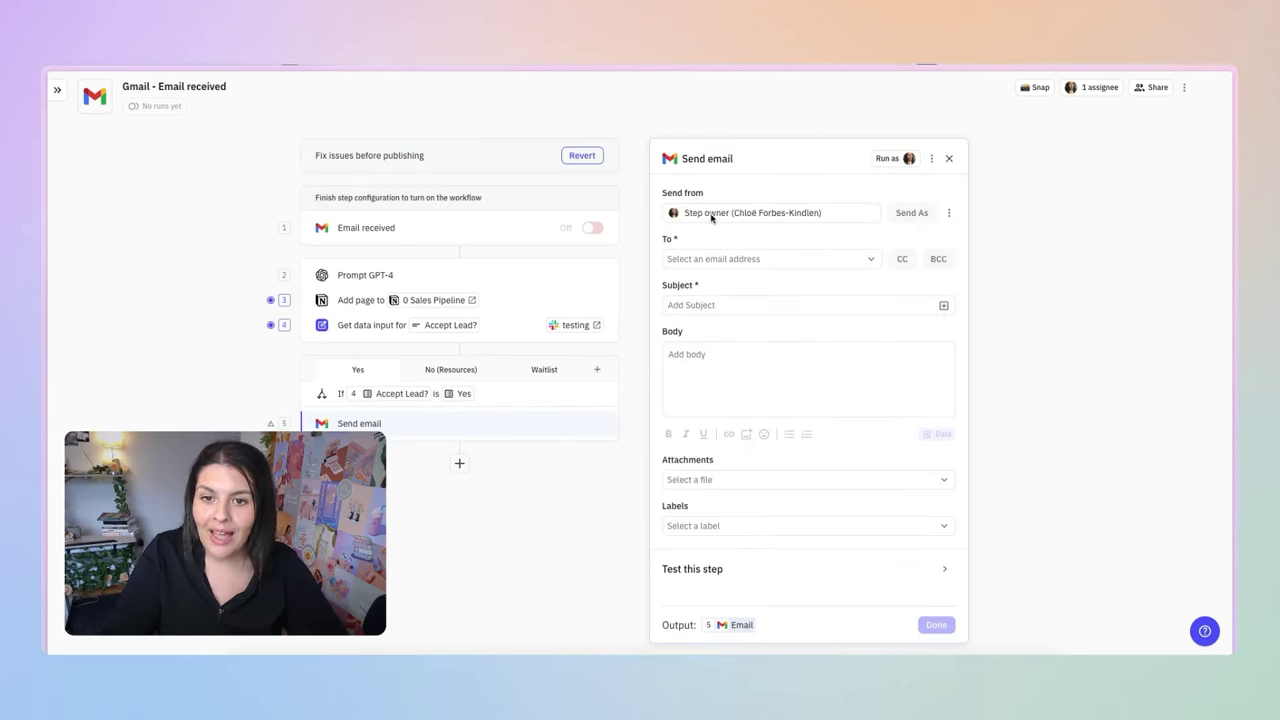
Add the Send as field without choosing a value, and set the email's recipient to the Email from the AI Output
click(912, 212)
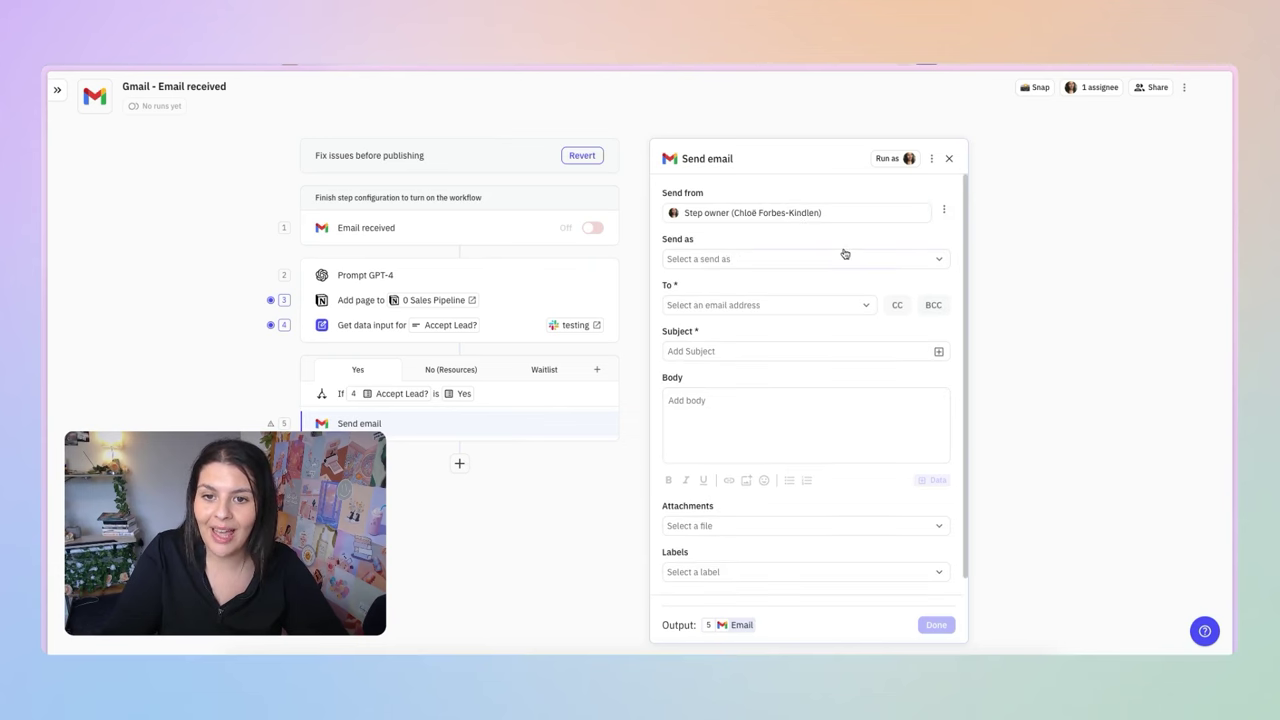
click(786, 259)
click(762, 246)
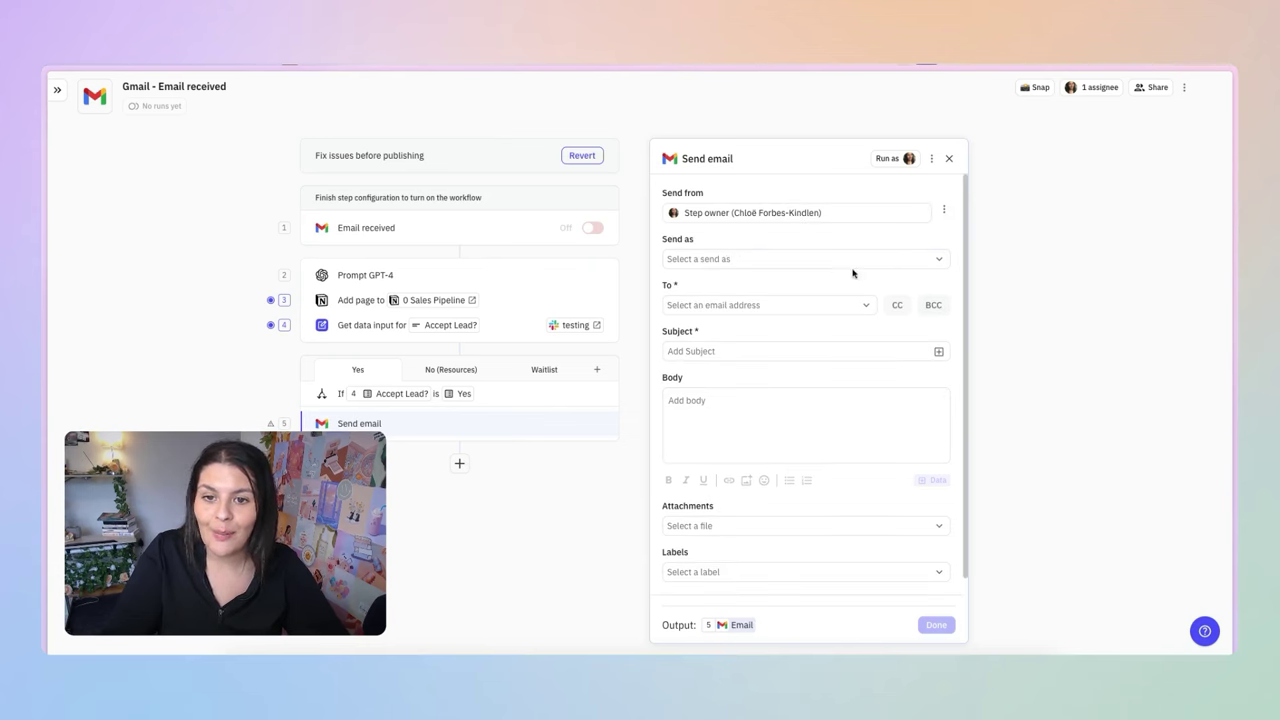
click(723, 306)
mouse_move(723, 387)
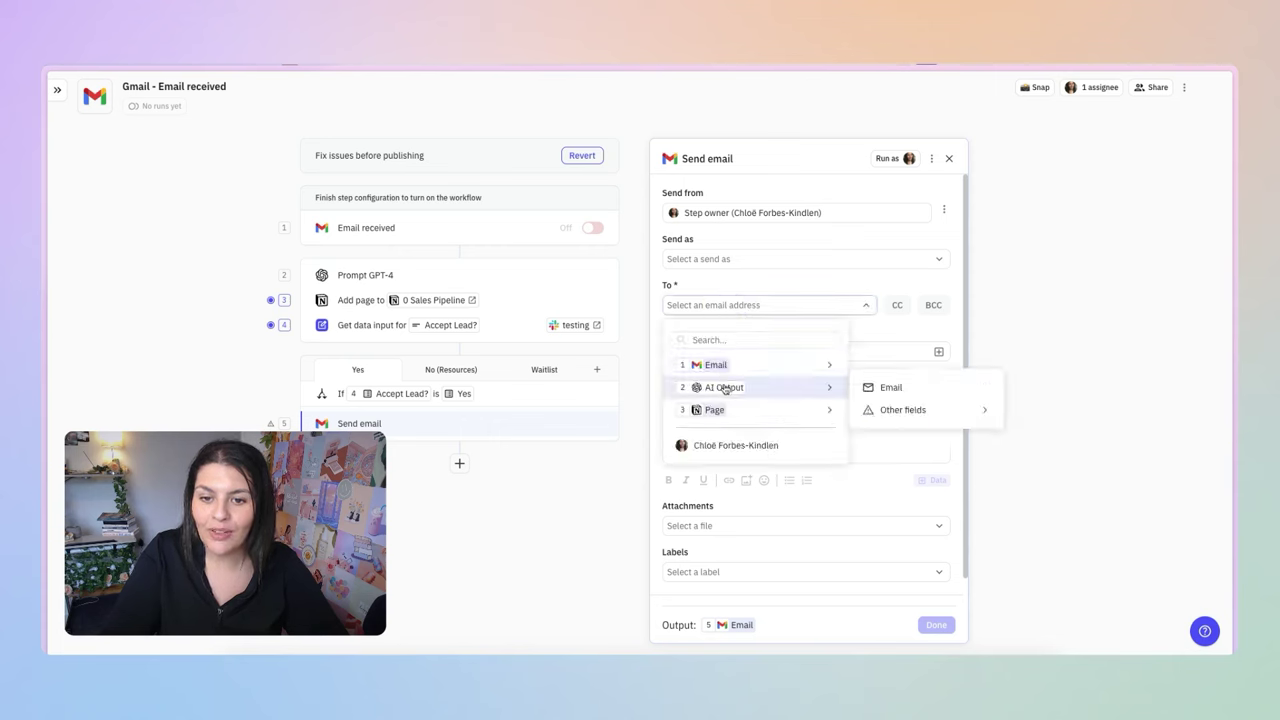
click(897, 393)
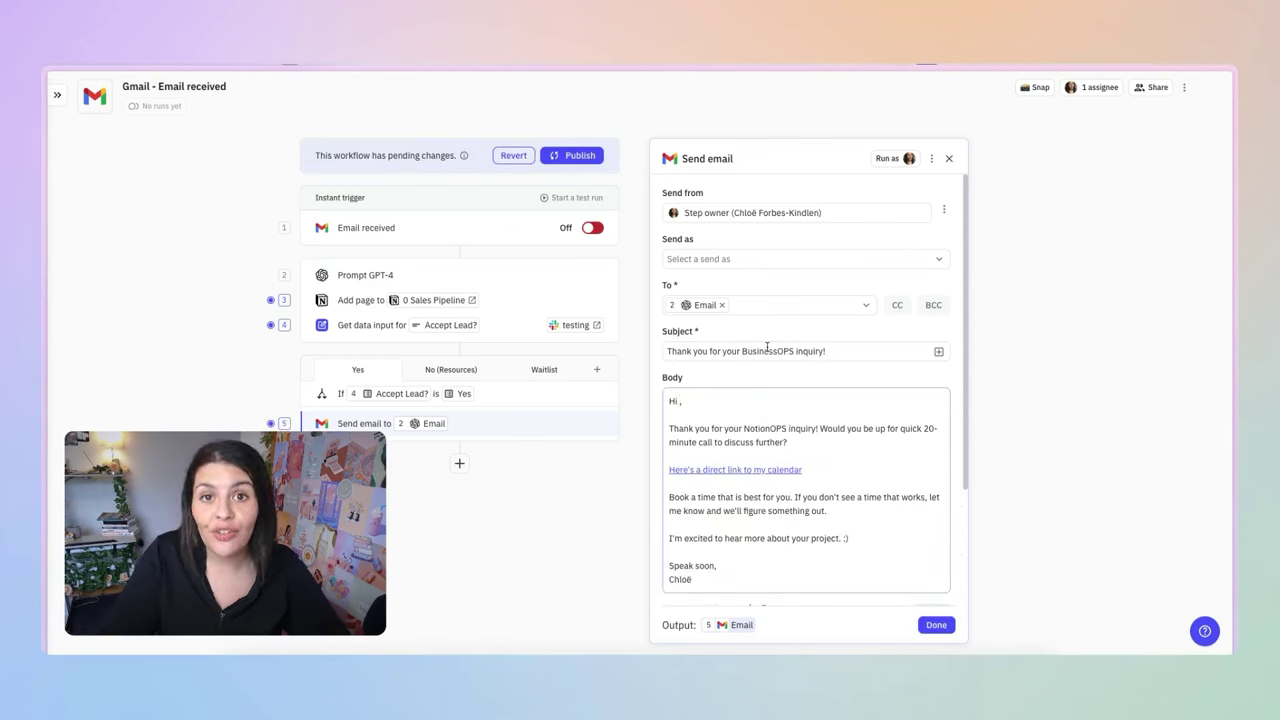
Insert the AI Output's First Name after "Hi" in the email body and finish the Send email step
click(778, 395)
scroll(789, 415, down, 1)
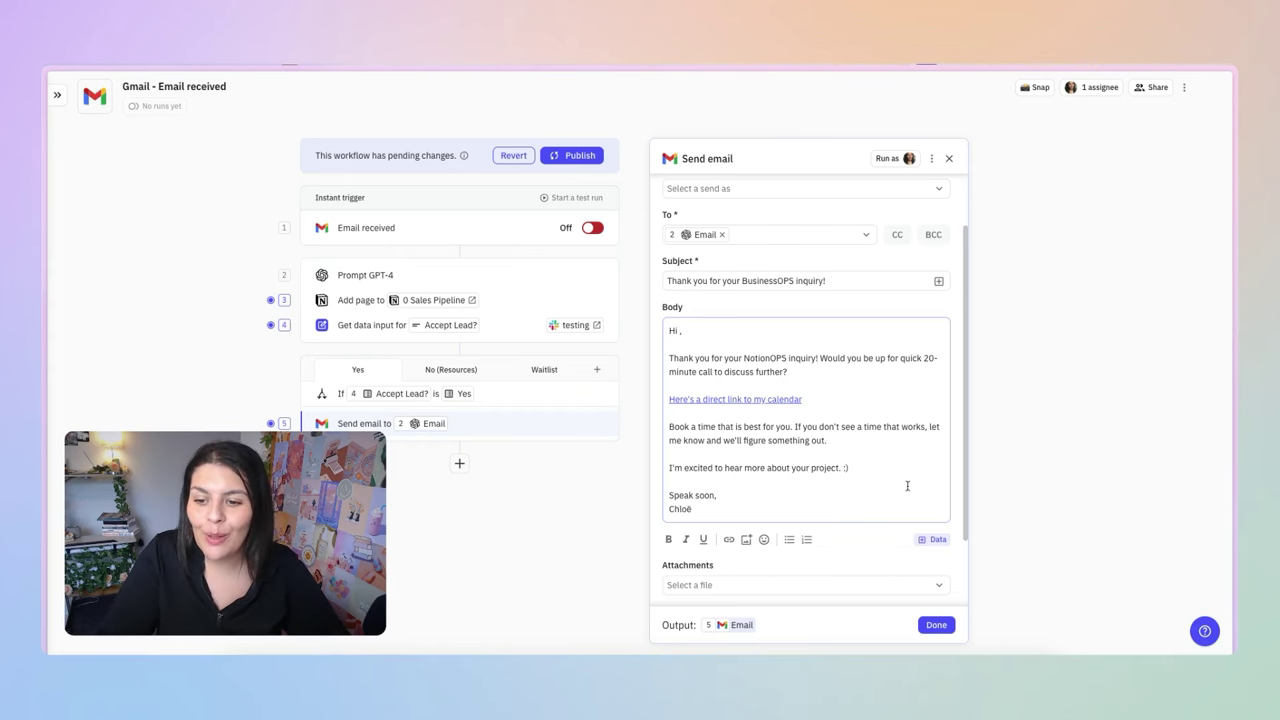
click(927, 540)
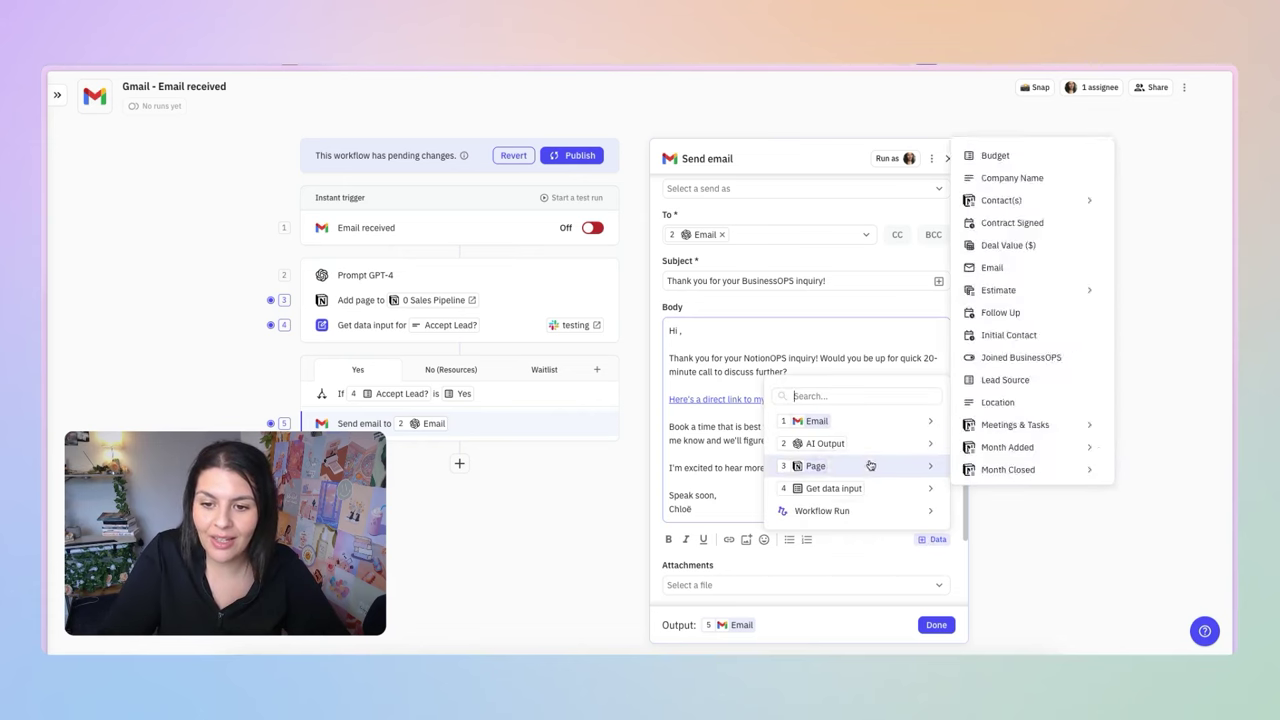
mouse_move(790, 447)
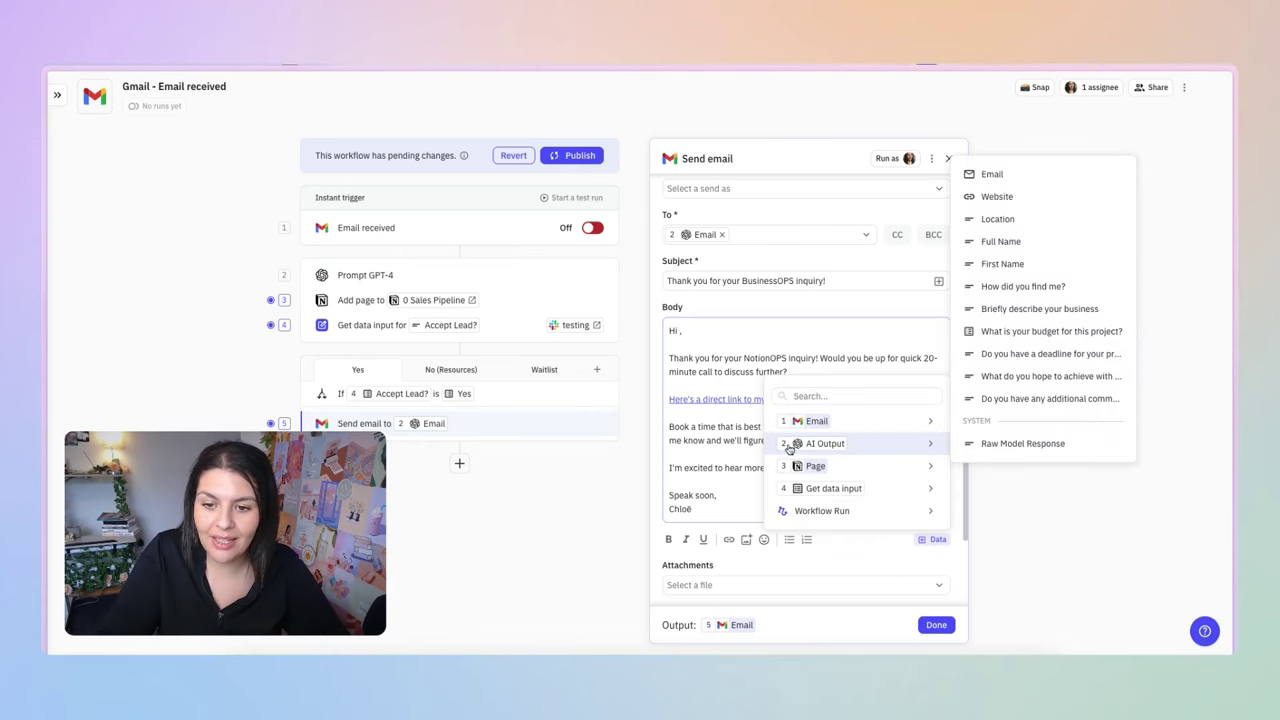
click(995, 268)
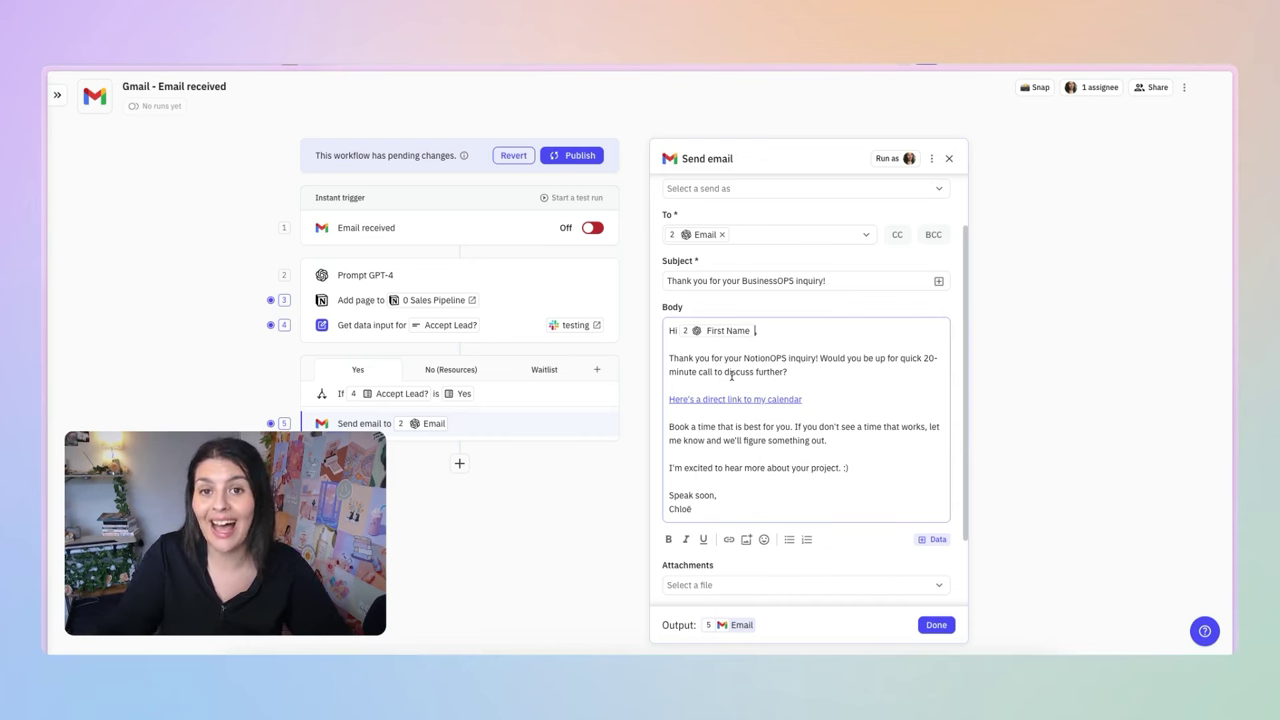
scroll(912, 487, down, 1)
scroll(890, 487, down, 3)
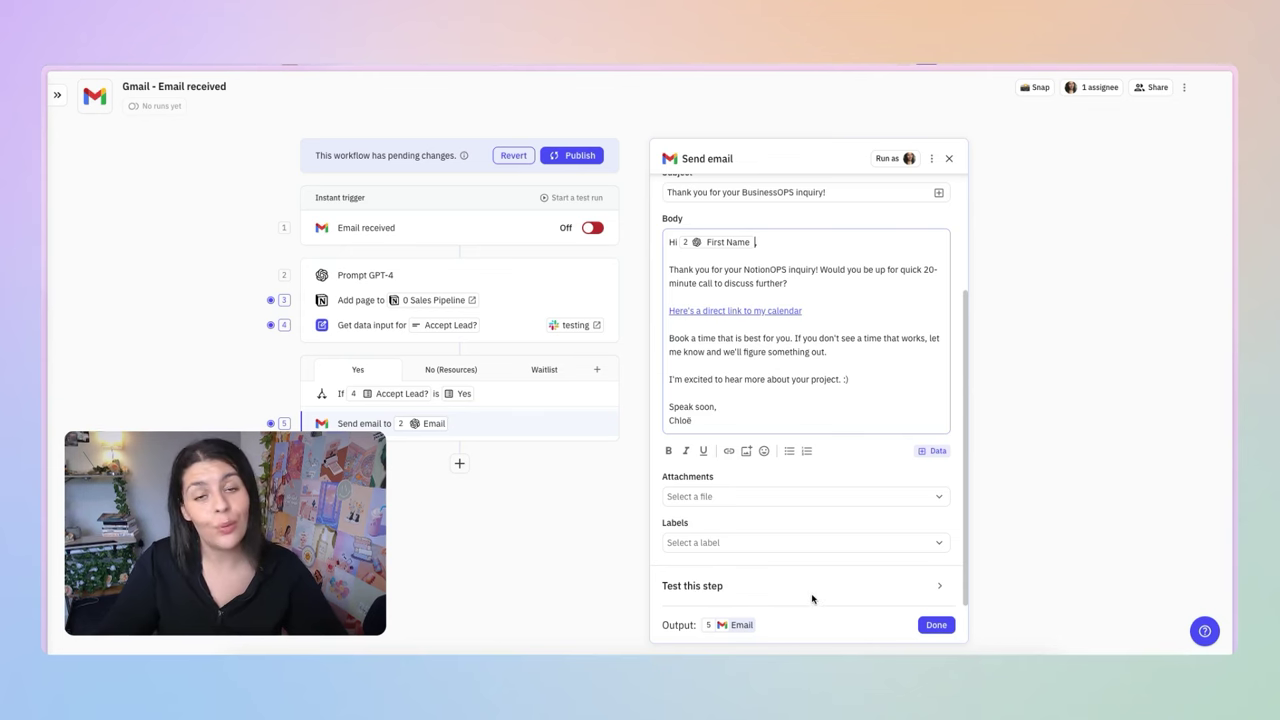
click(936, 625)
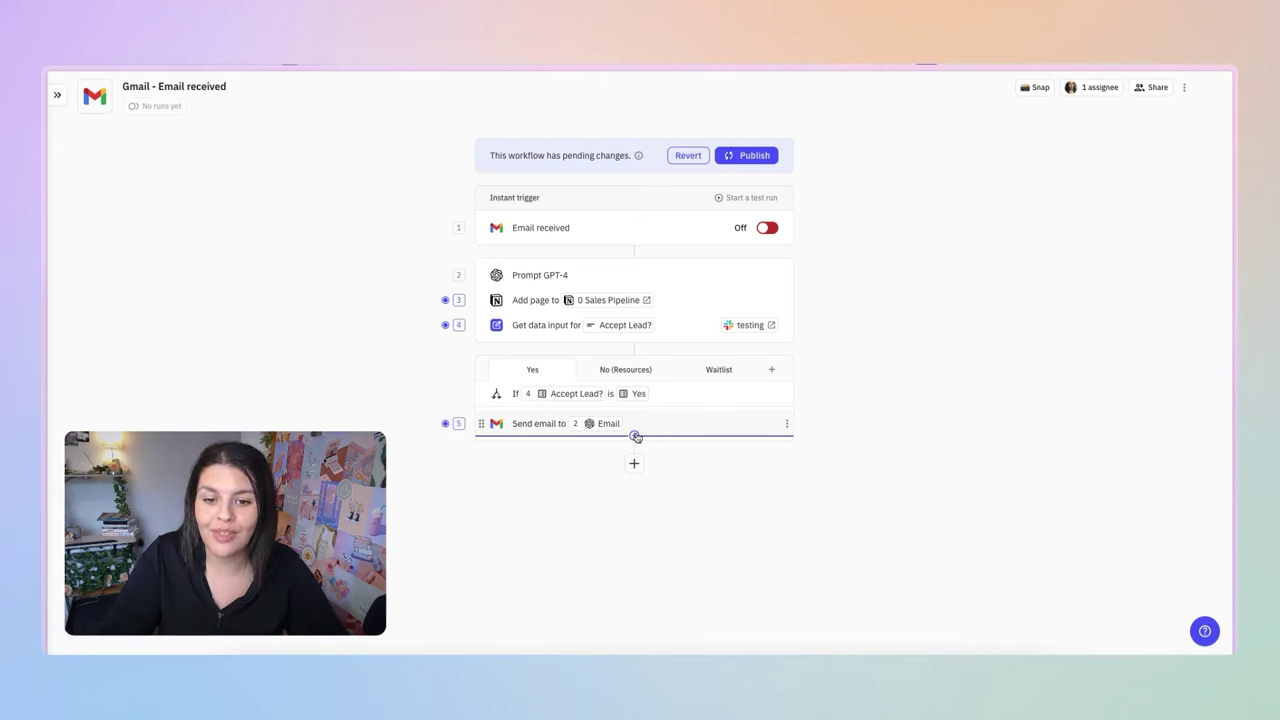
Add a Notion Create or update page step after the Yes path's email, using the 0 Contacts database
click(636, 437)
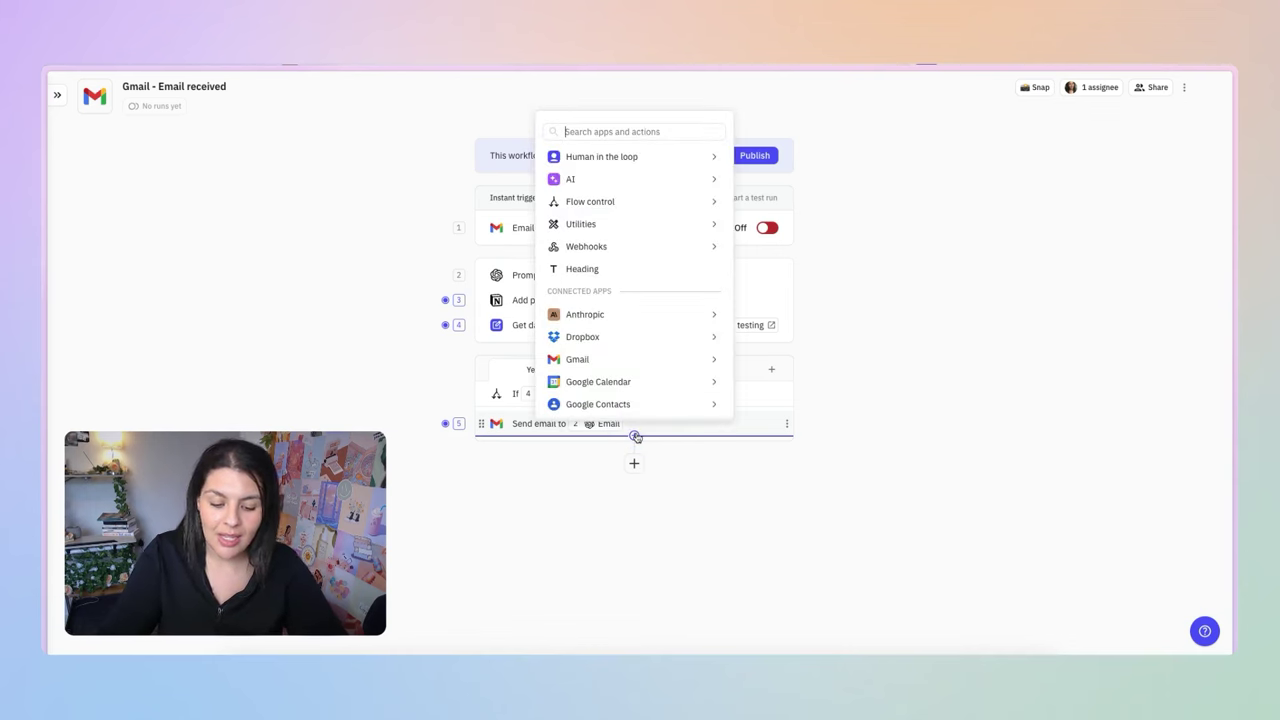
text(Notion)
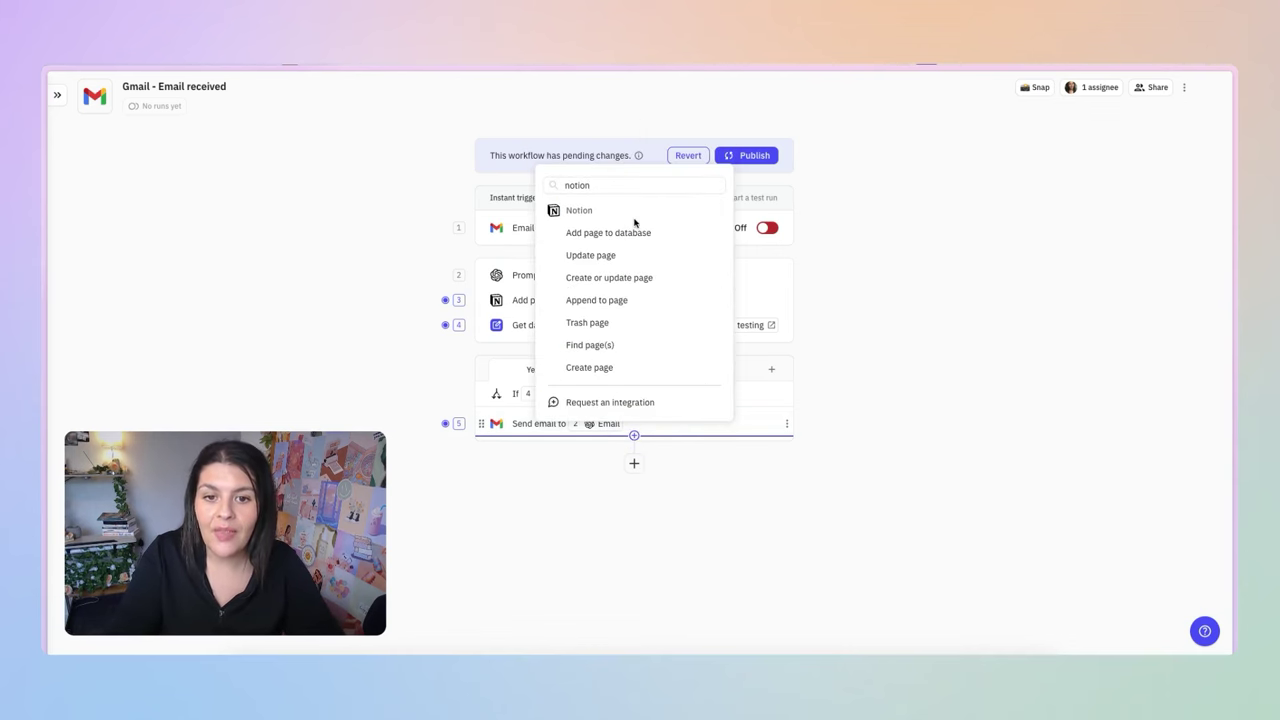
click(618, 286)
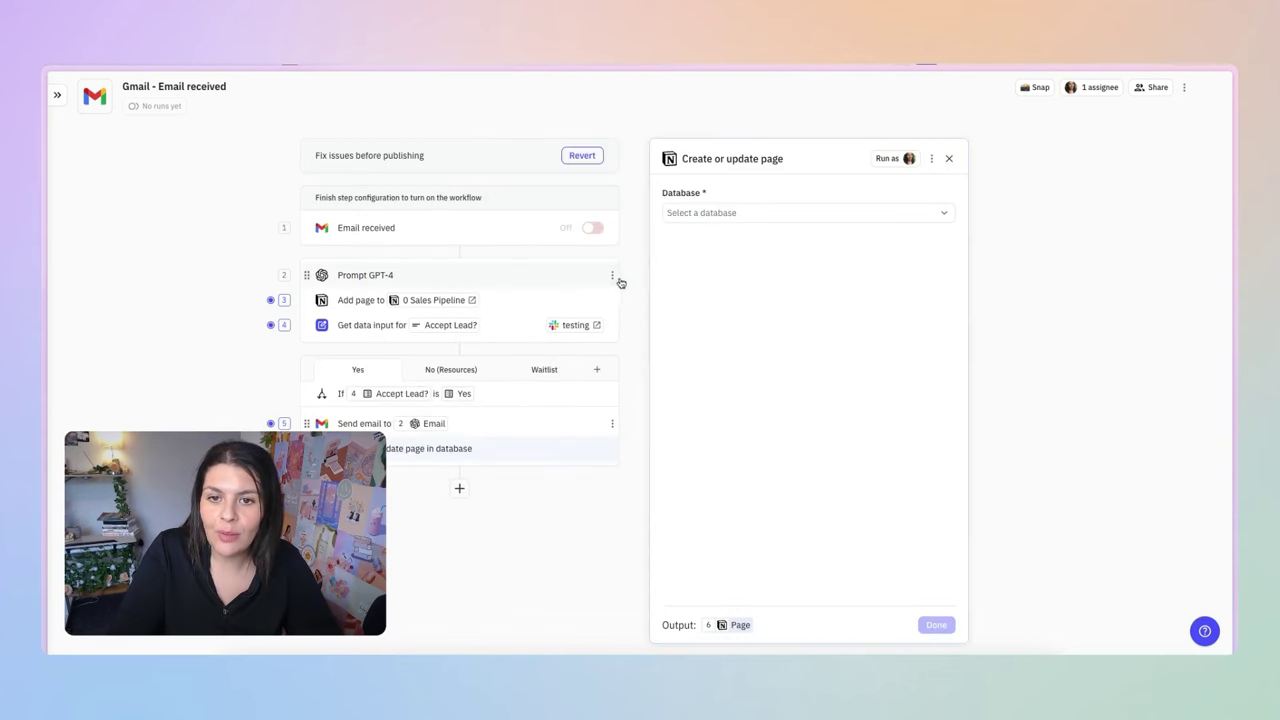
click(701, 214)
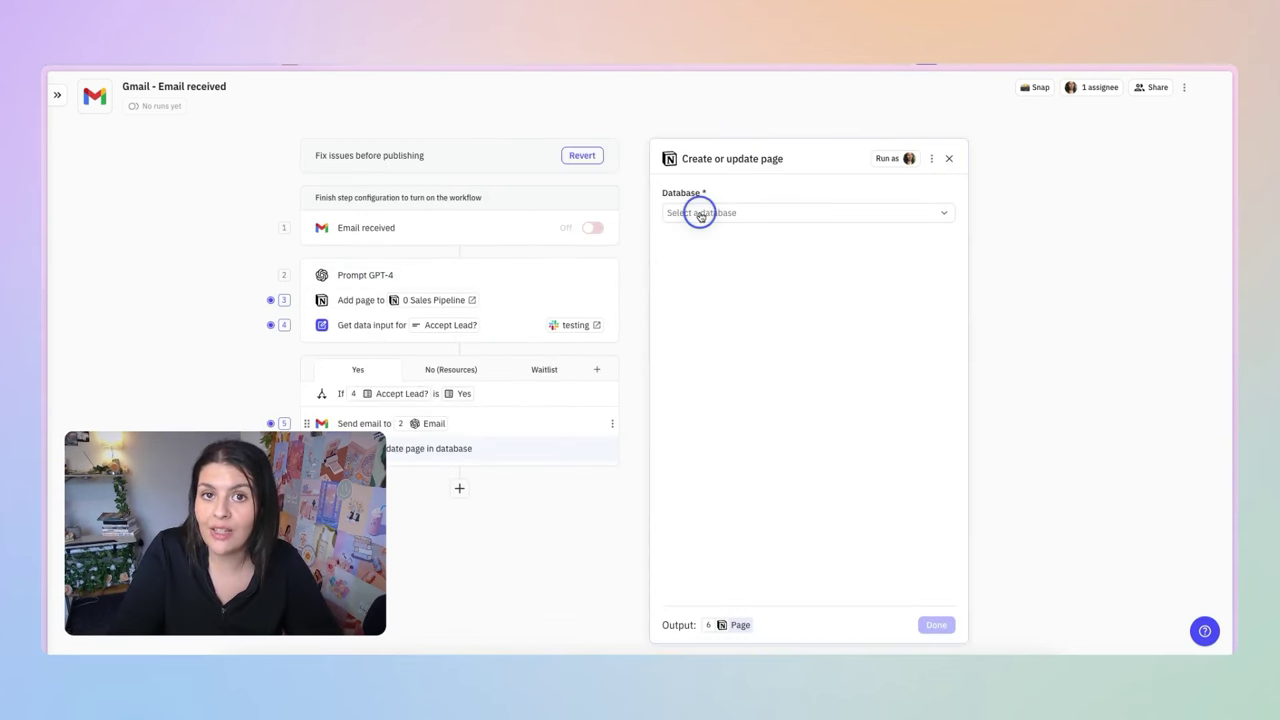
click(706, 248)
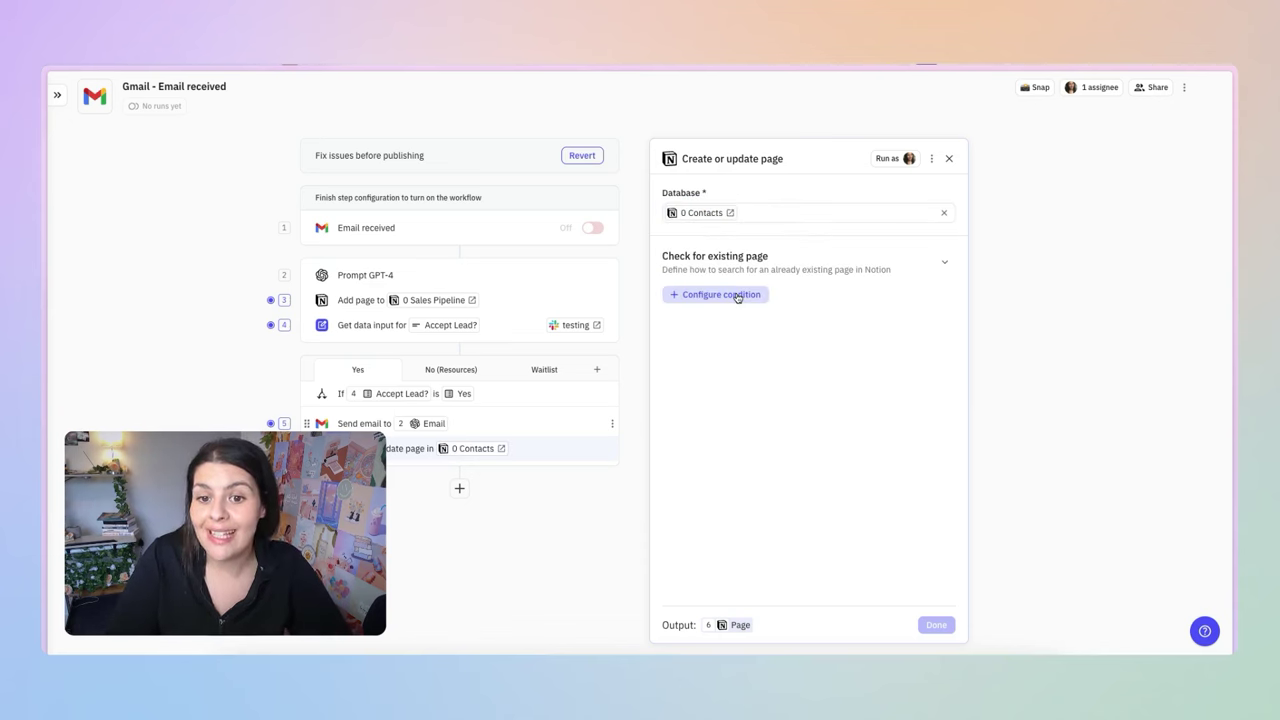
Configure the existing-page check so that Email contains the Email from the AI Output
click(724, 296)
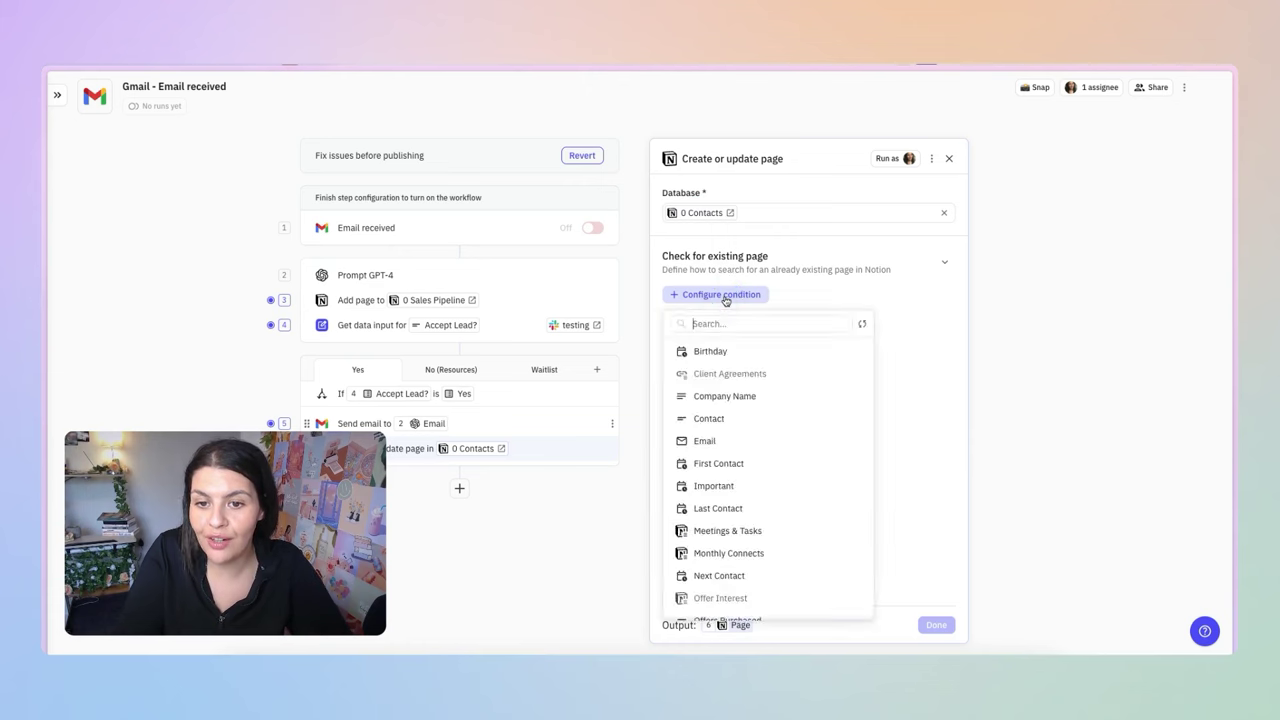
click(709, 442)
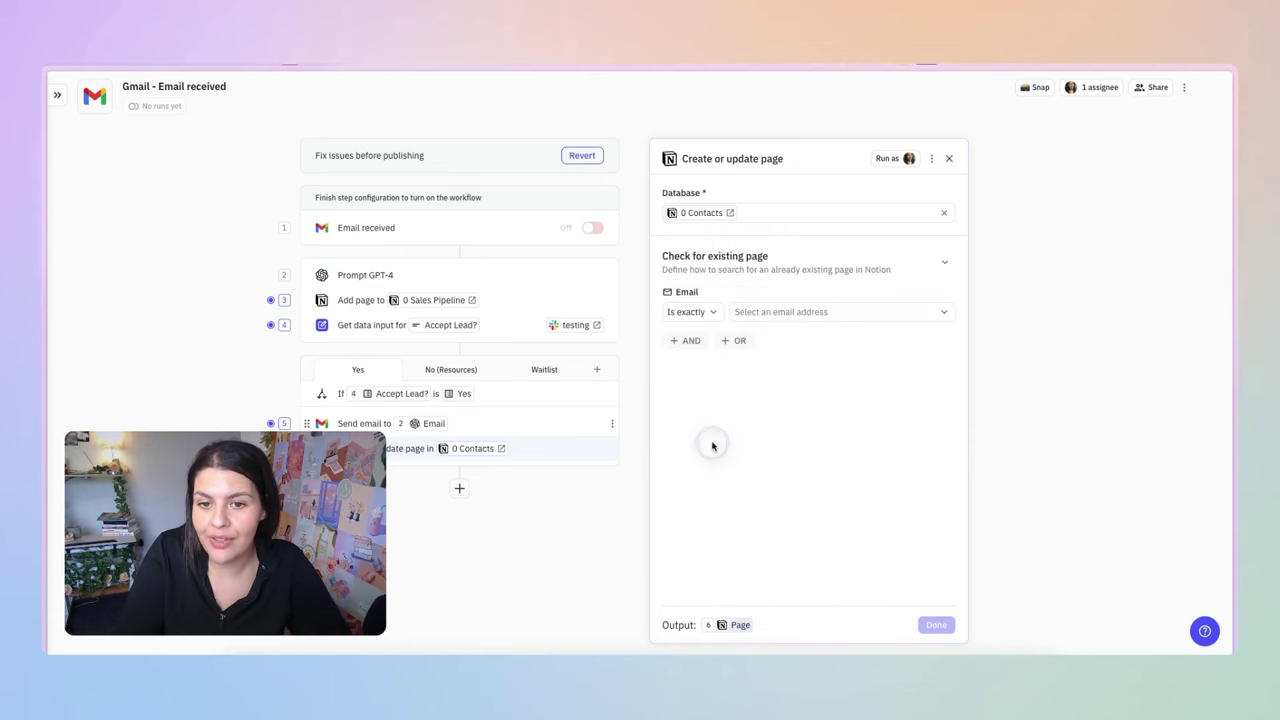
click(705, 311)
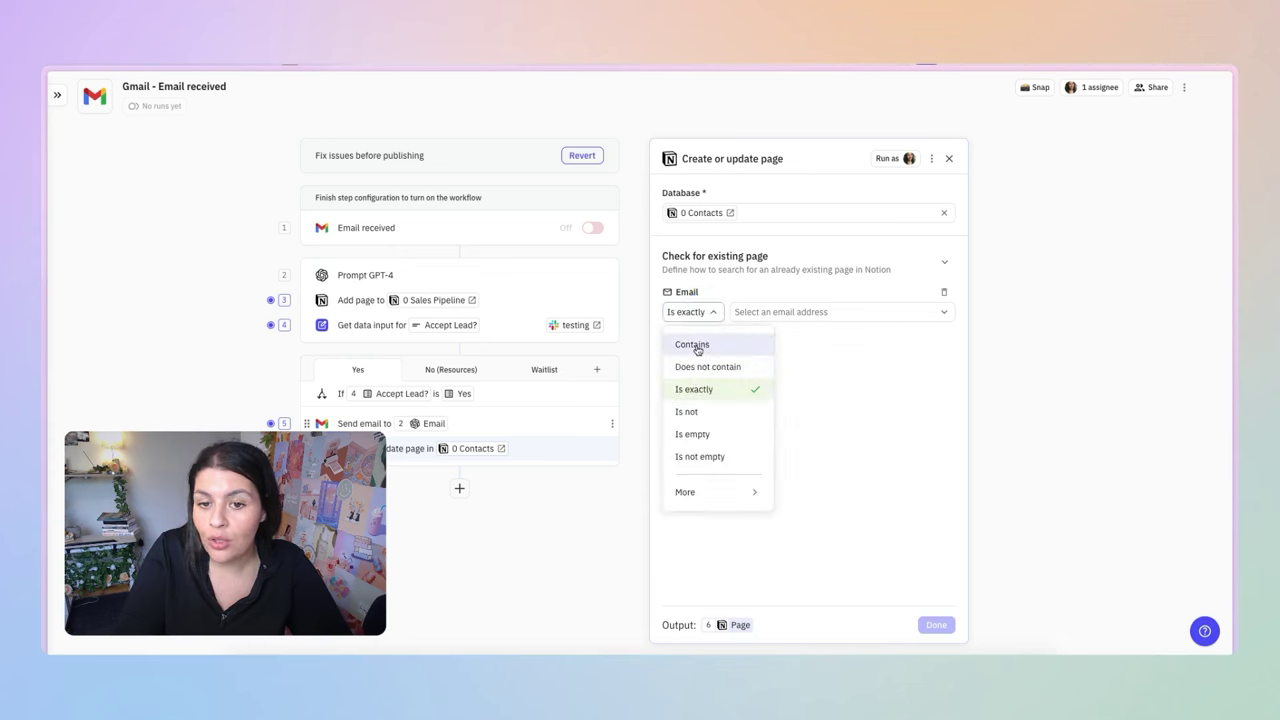
click(696, 344)
click(801, 311)
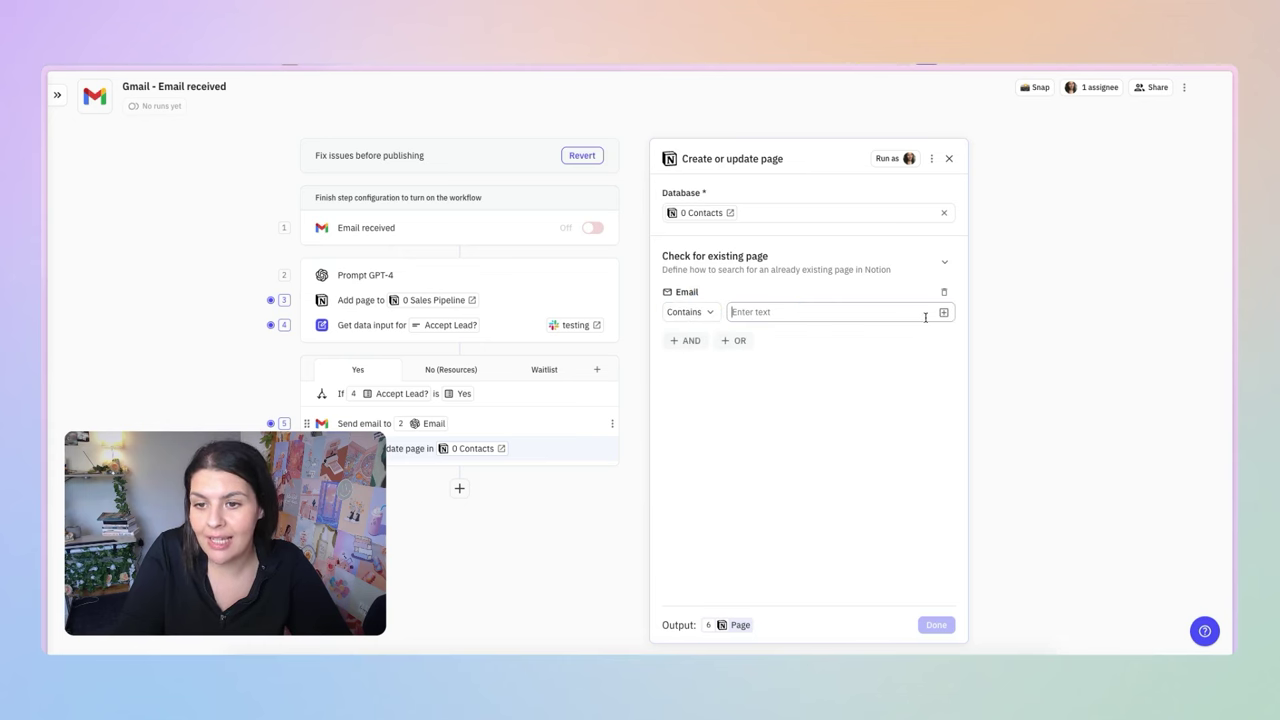
click(944, 314)
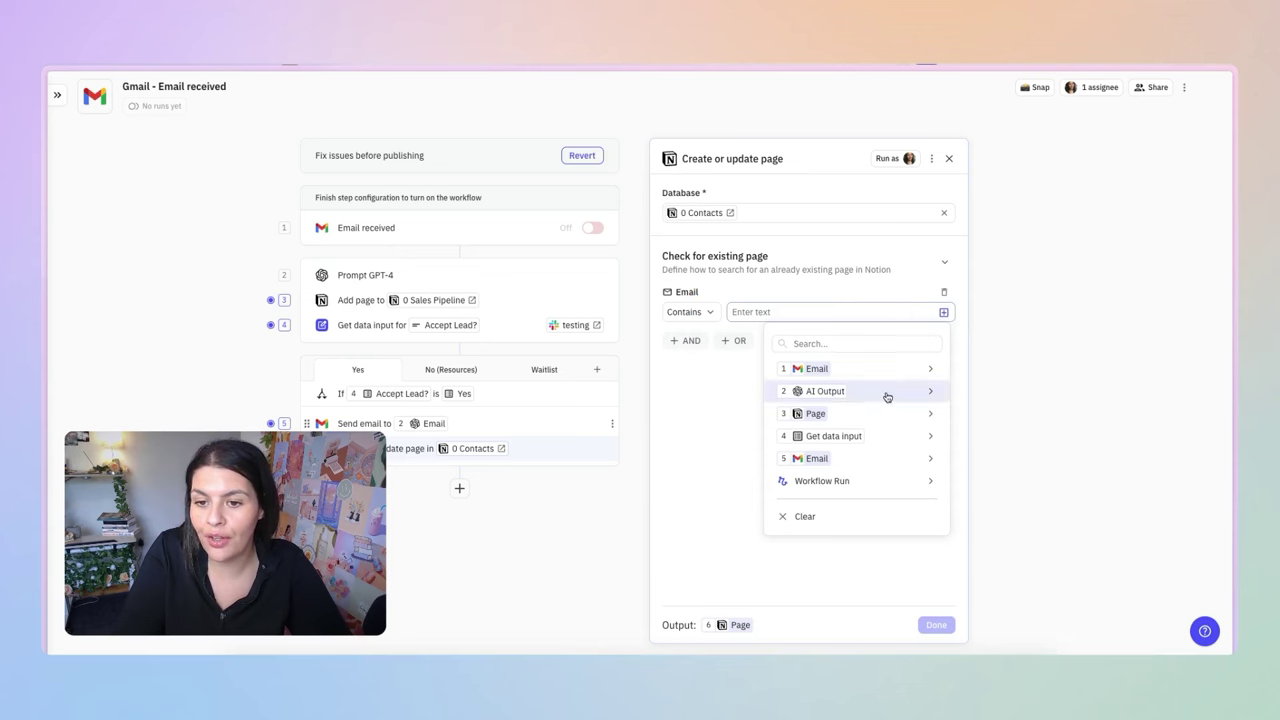
mouse_move(886, 393)
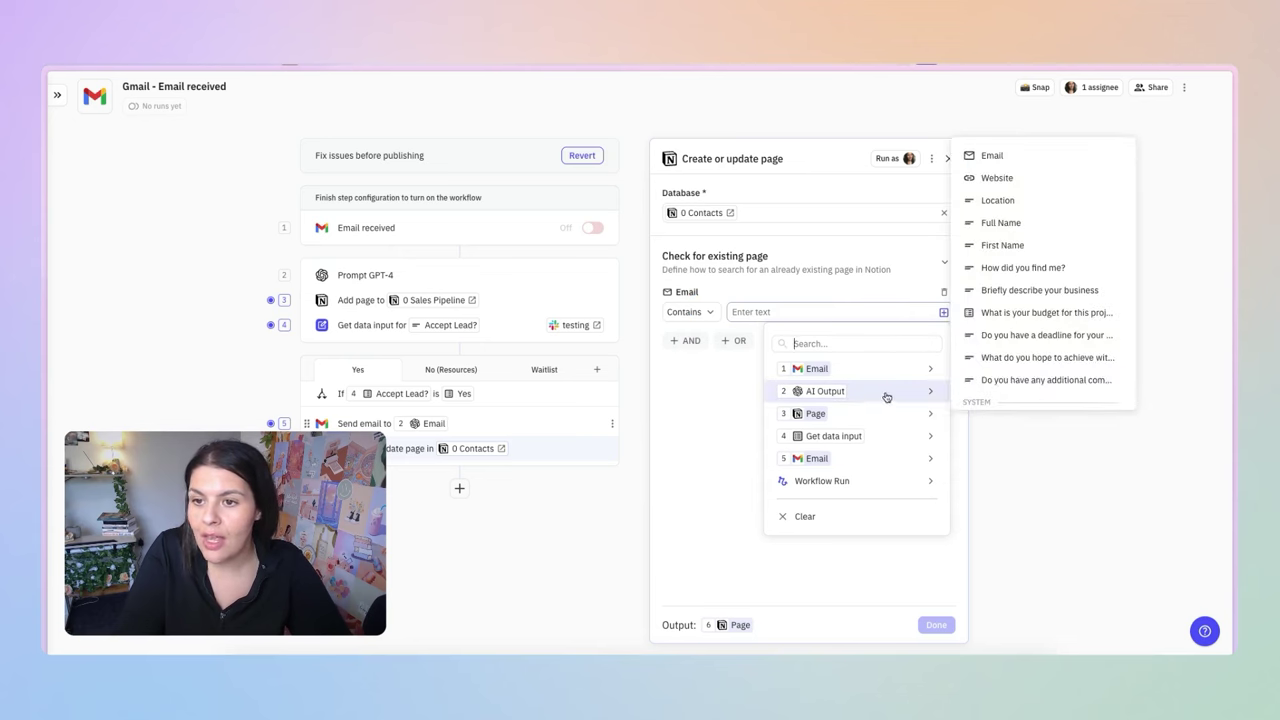
click(992, 157)
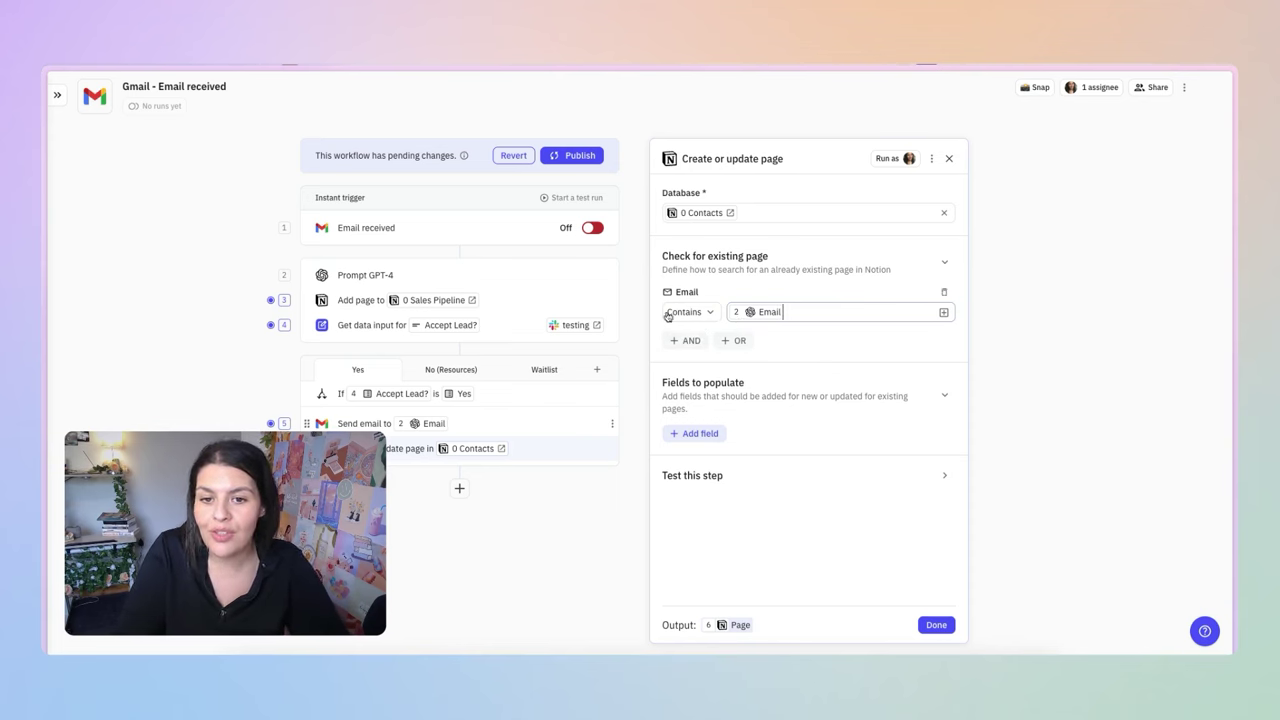
click(799, 308)
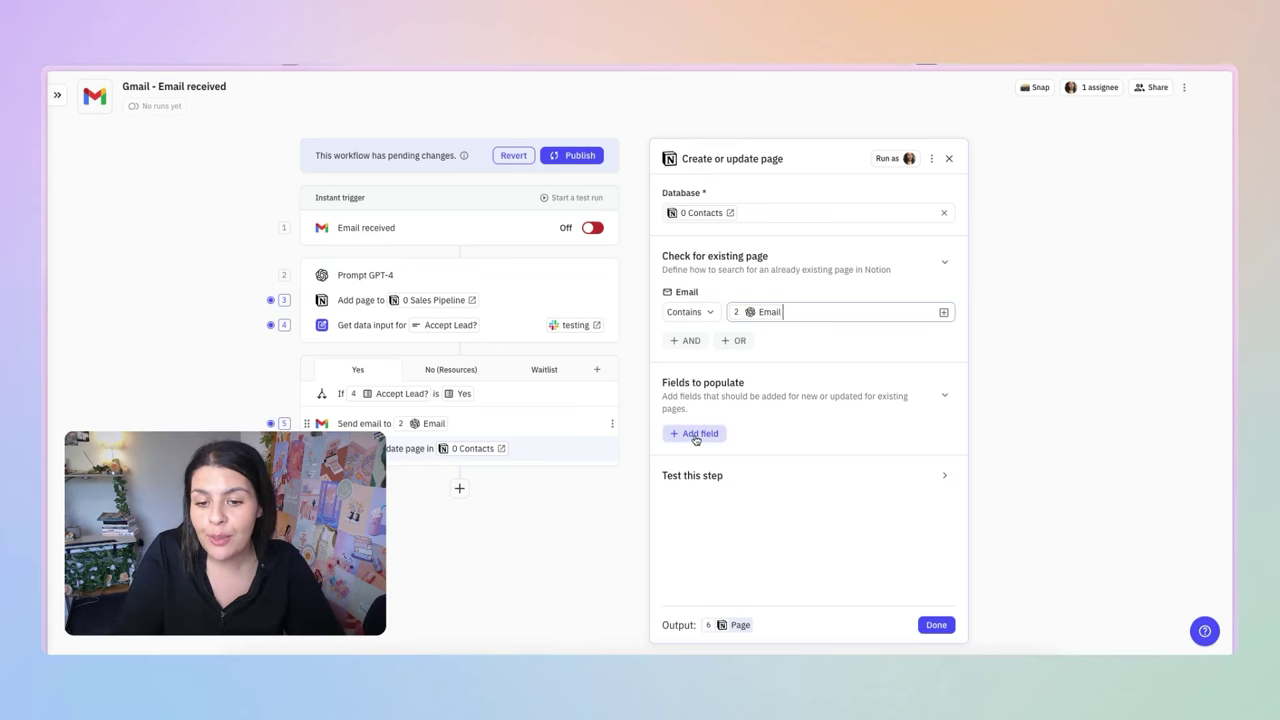
Add the Contact field to the fields to populate and fill it with the AI Output's Full Name
click(695, 435)
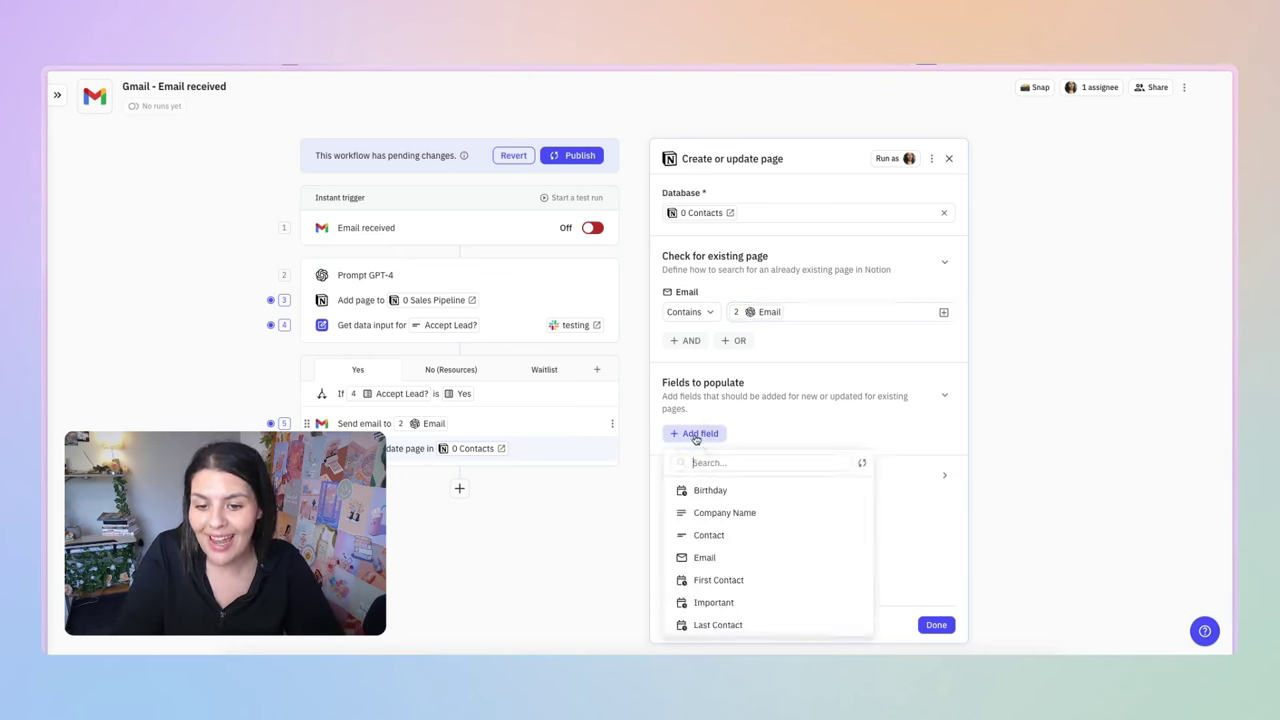
scroll(737, 497, down, 1)
click(737, 522)
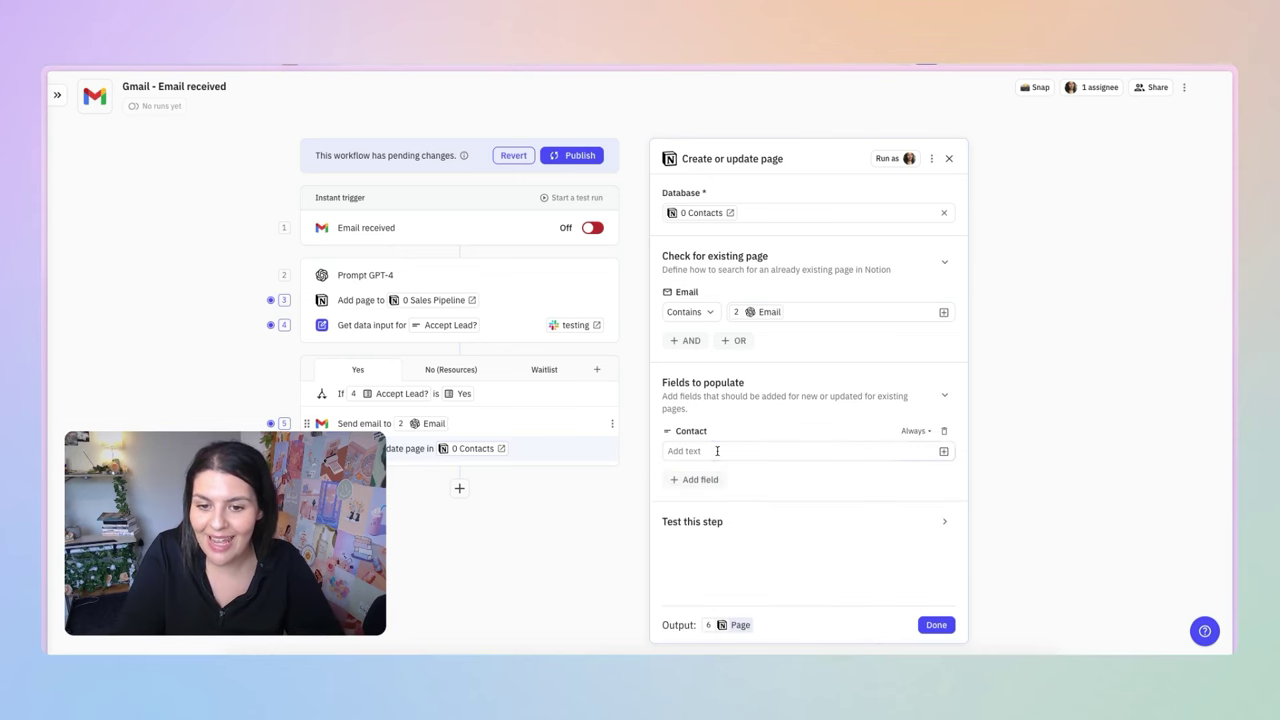
click(942, 452)
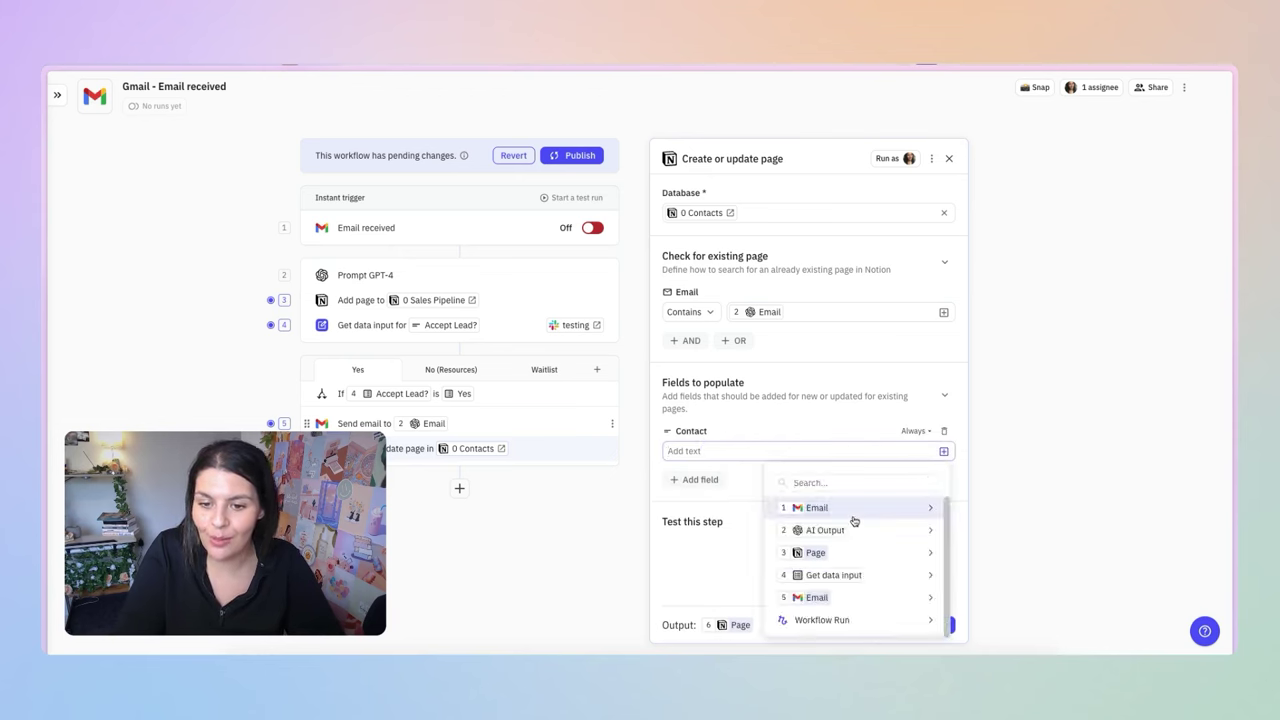
mouse_move(850, 530)
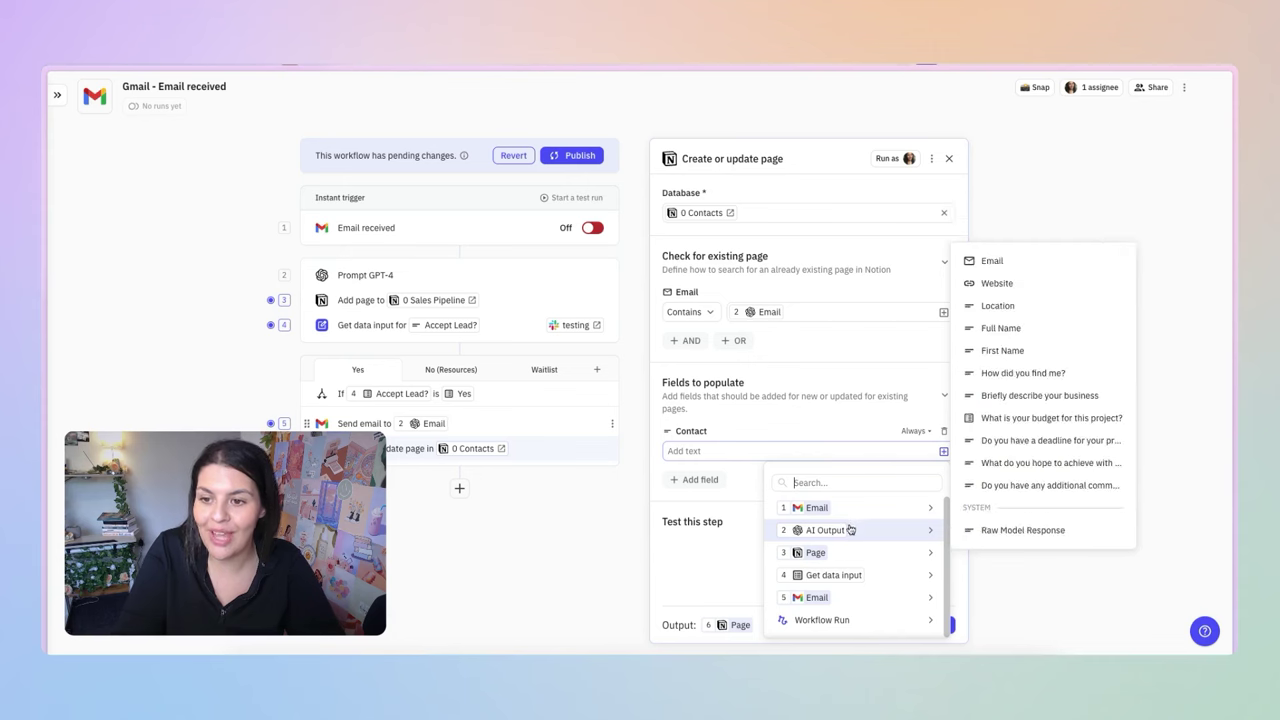
click(999, 327)
Add the Email field to the fields to populate and fill it with the AI Output's Email
click(700, 480)
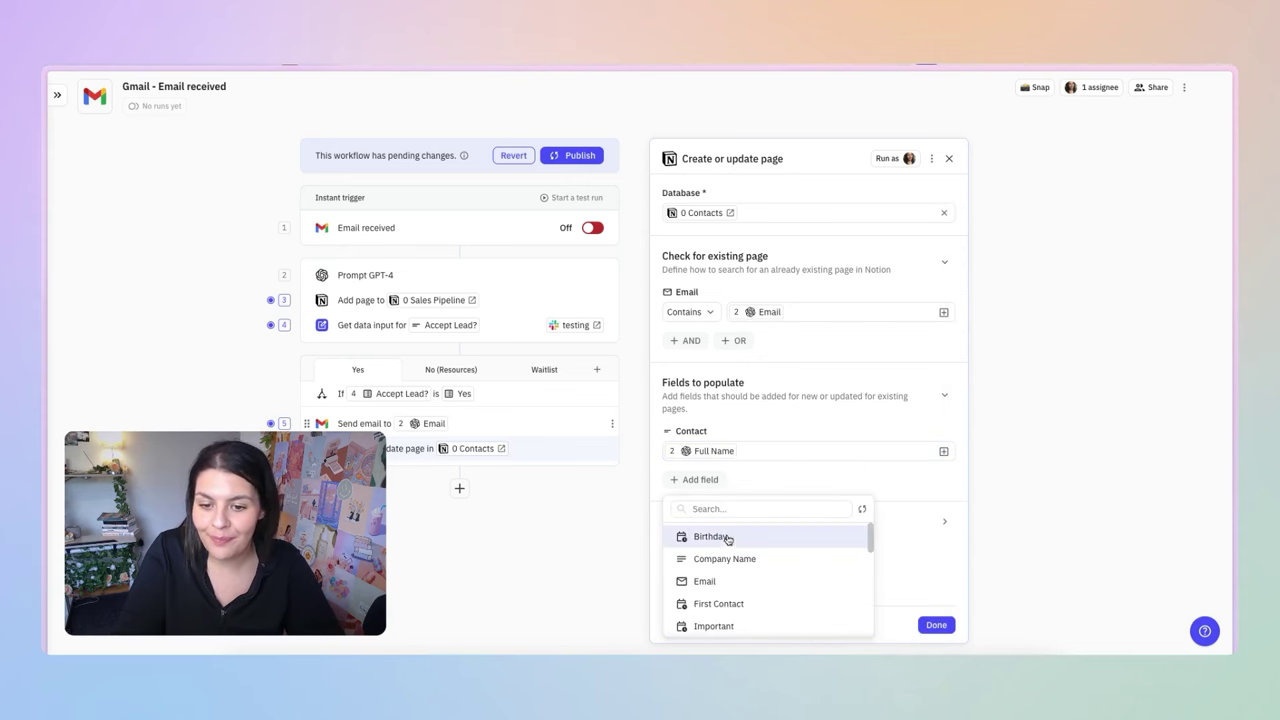
click(728, 580)
click(880, 496)
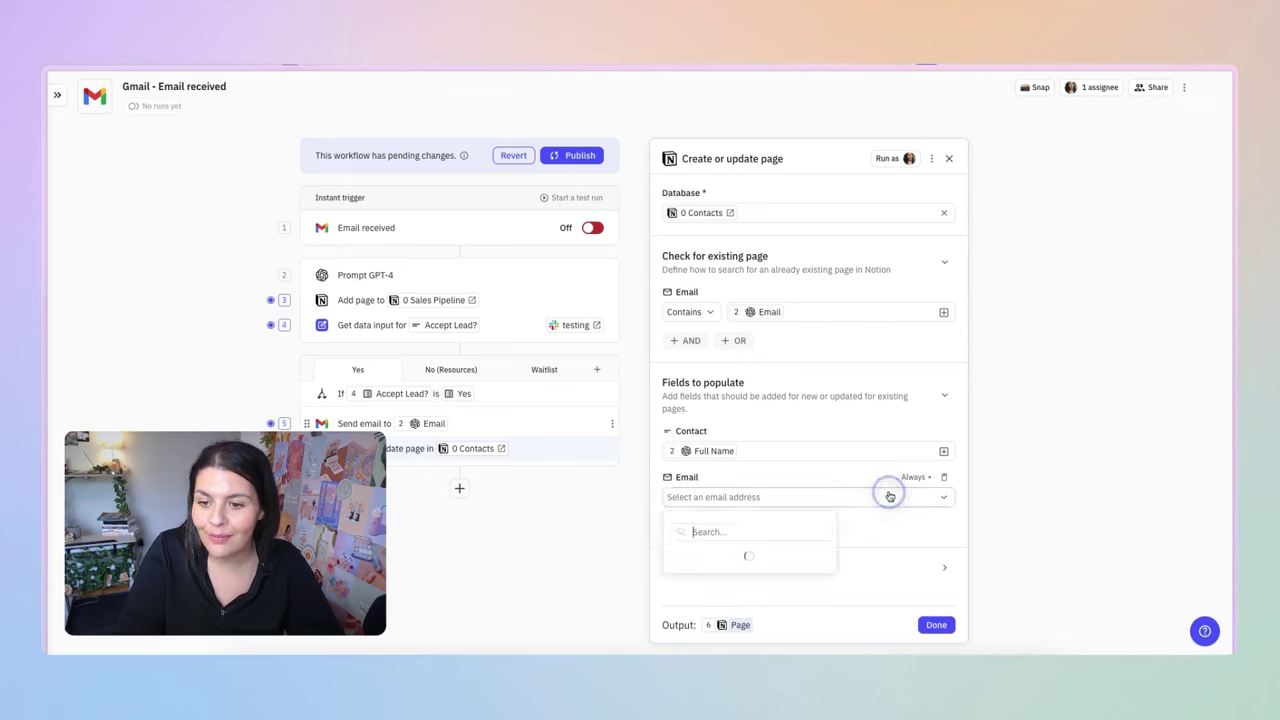
mouse_move(780, 568)
click(905, 580)
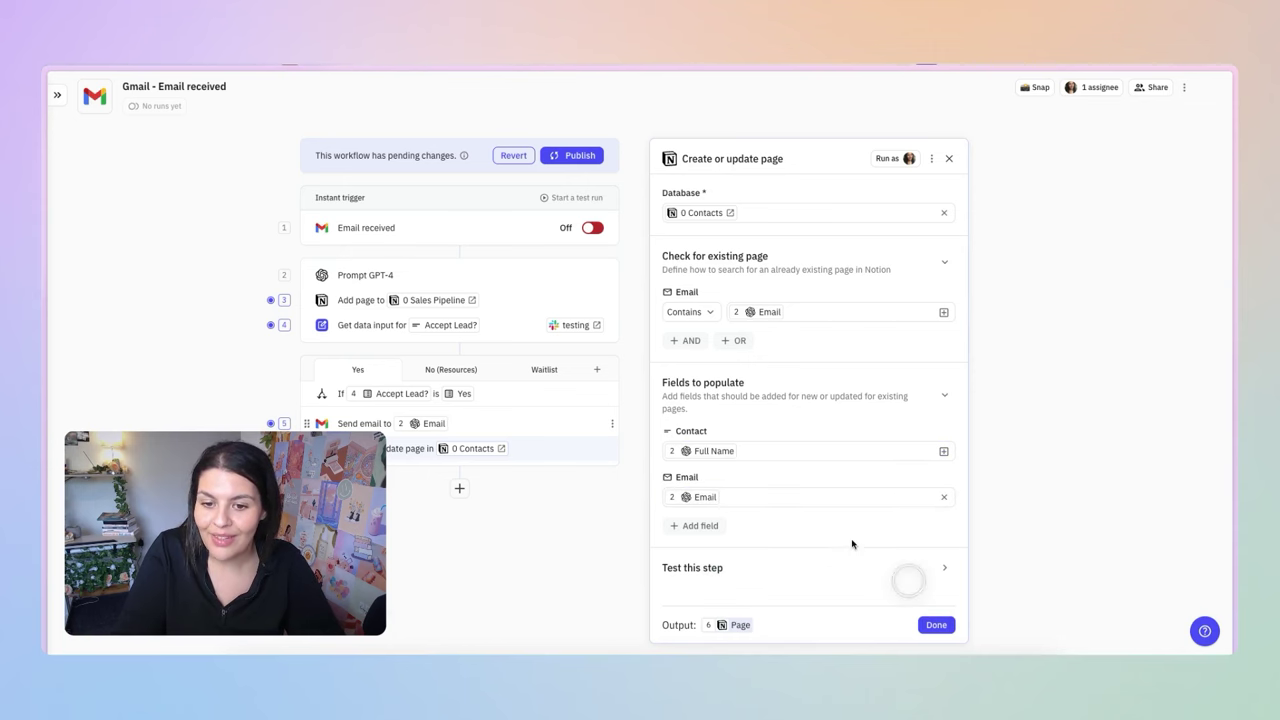
Add the Relationship field to the fields to populate and set it to Lead
click(718, 527)
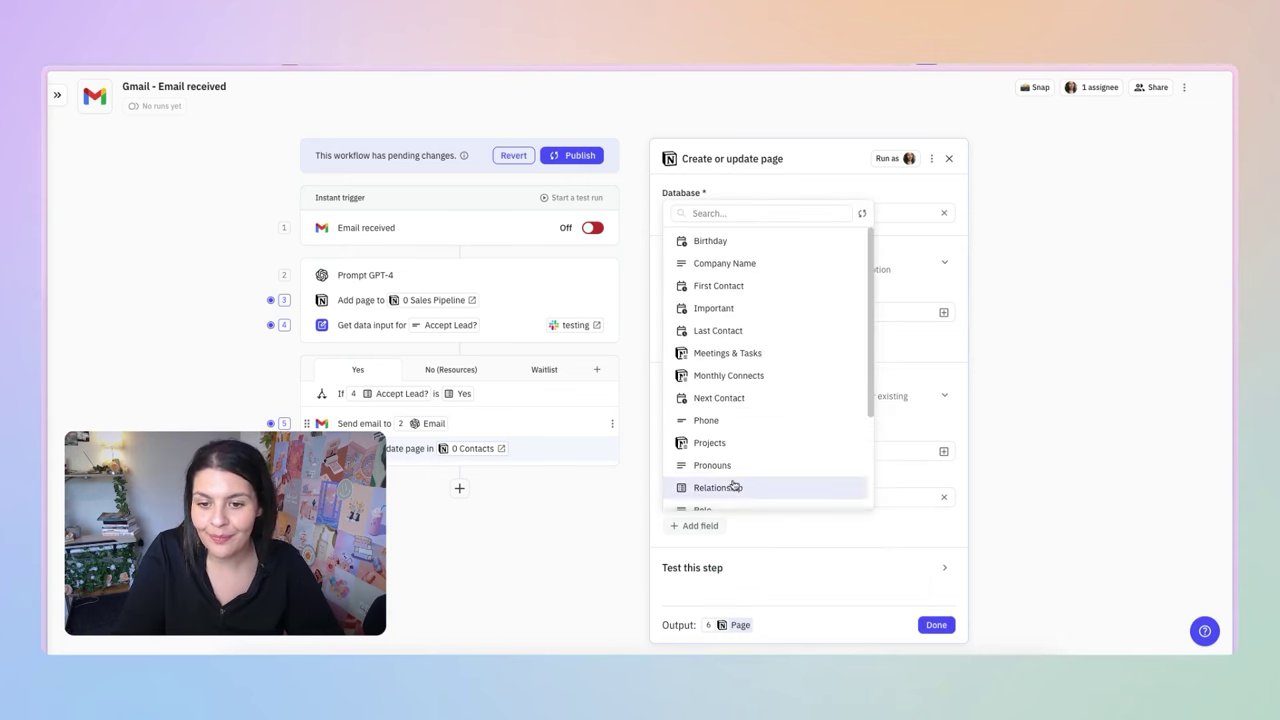
click(735, 487)
click(732, 545)
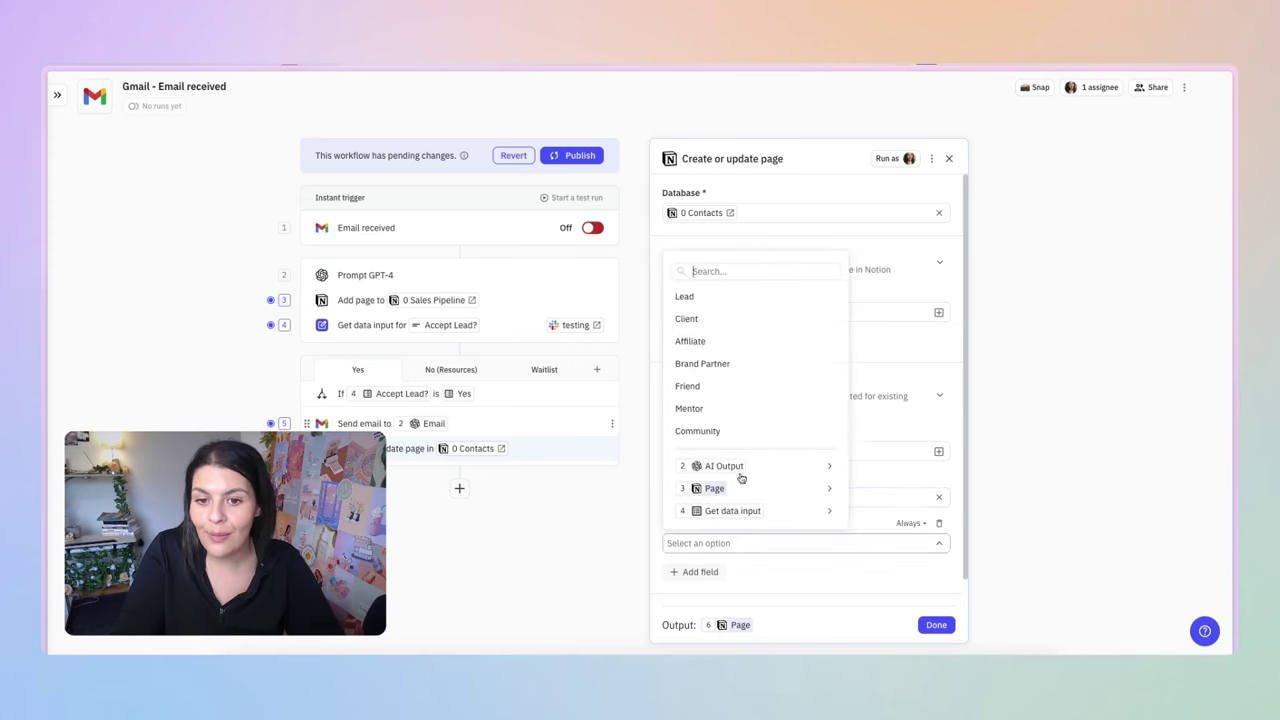
click(717, 300)
scroll(743, 534, down, 1)
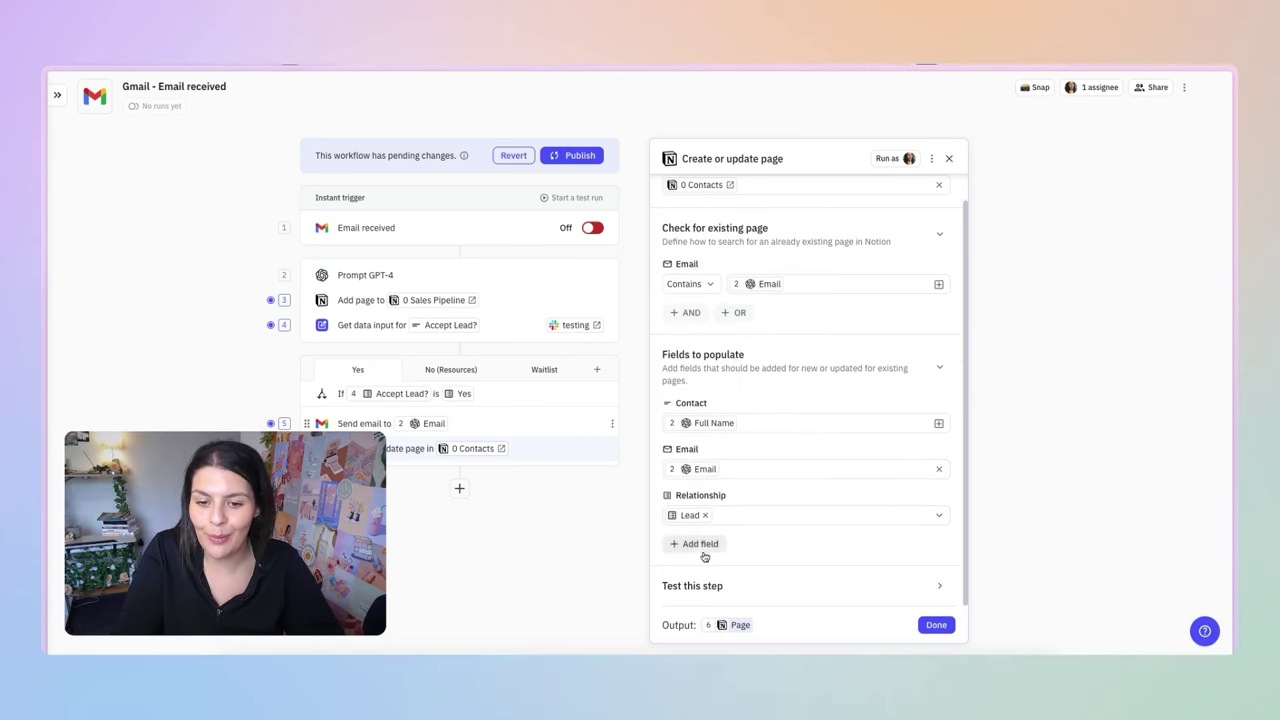
Add a fourth field to populate below Relationship, taken from the end of the Contacts property list
click(700, 545)
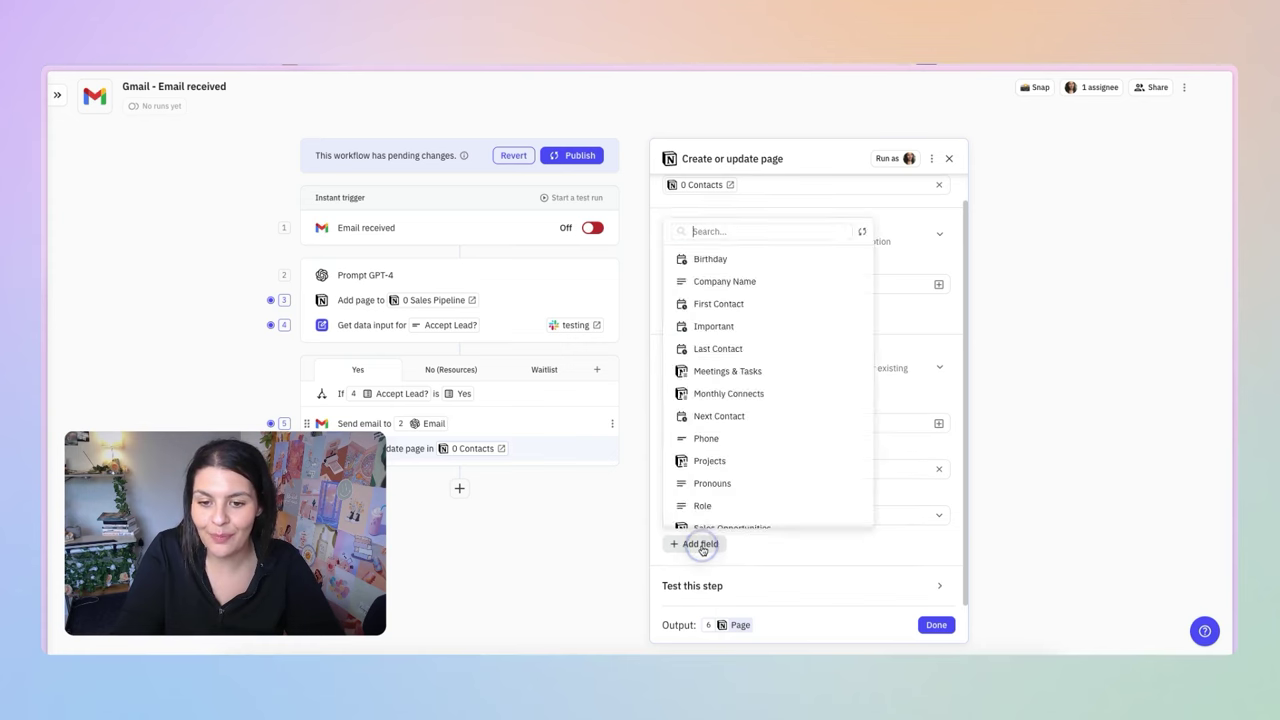
scroll(745, 505, down, 5)
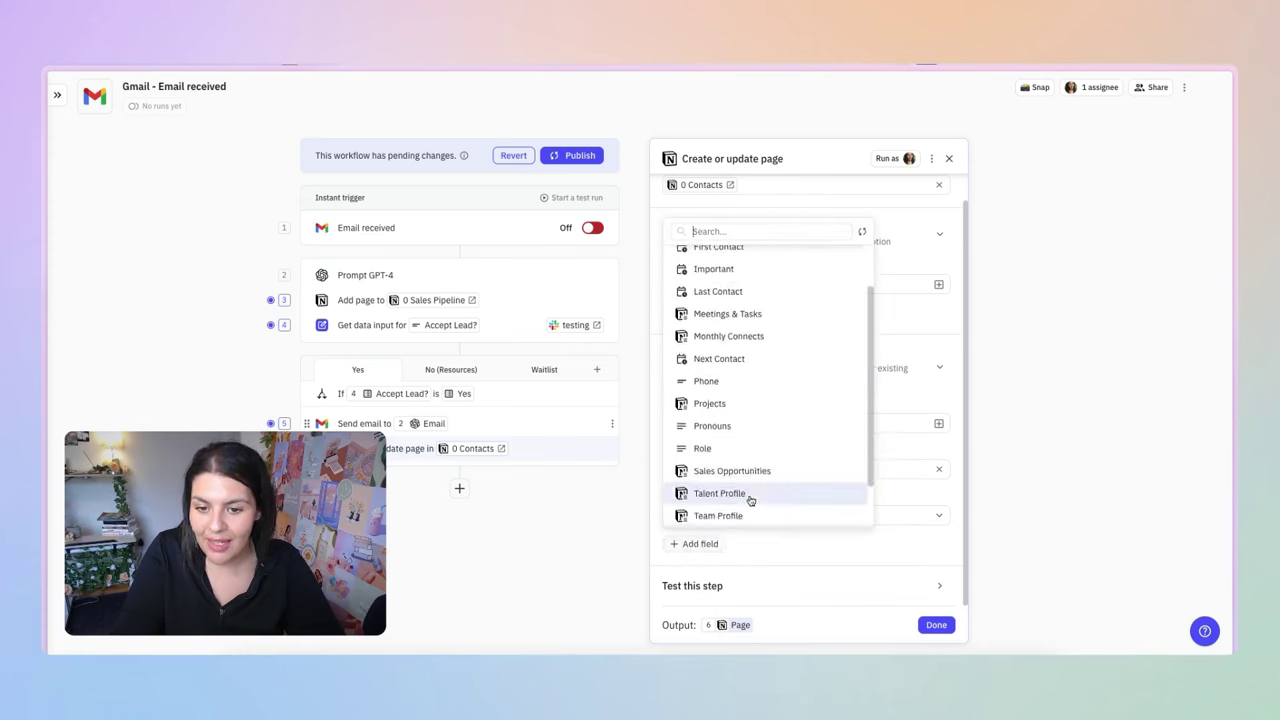
click(745, 505)
Add the First Contact field to the fields to populate and set its reference date to the trigger Email's Send time
click(715, 544)
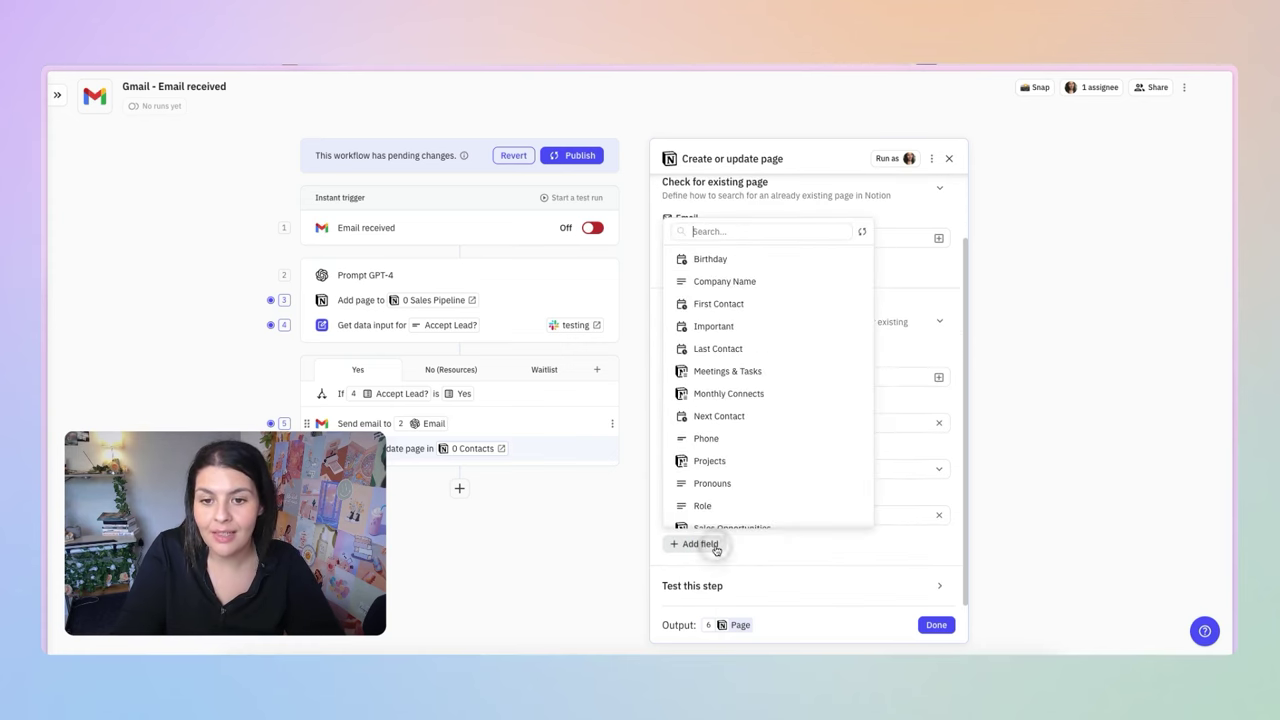
click(736, 304)
click(751, 561)
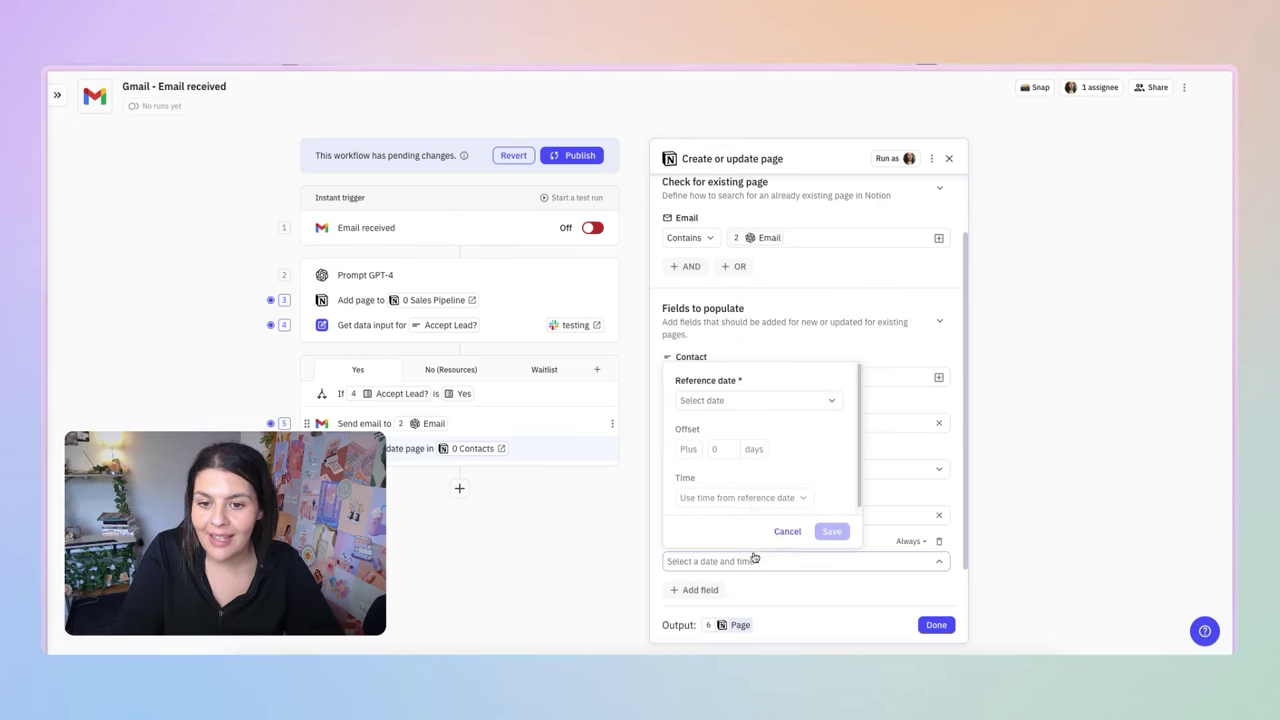
click(750, 400)
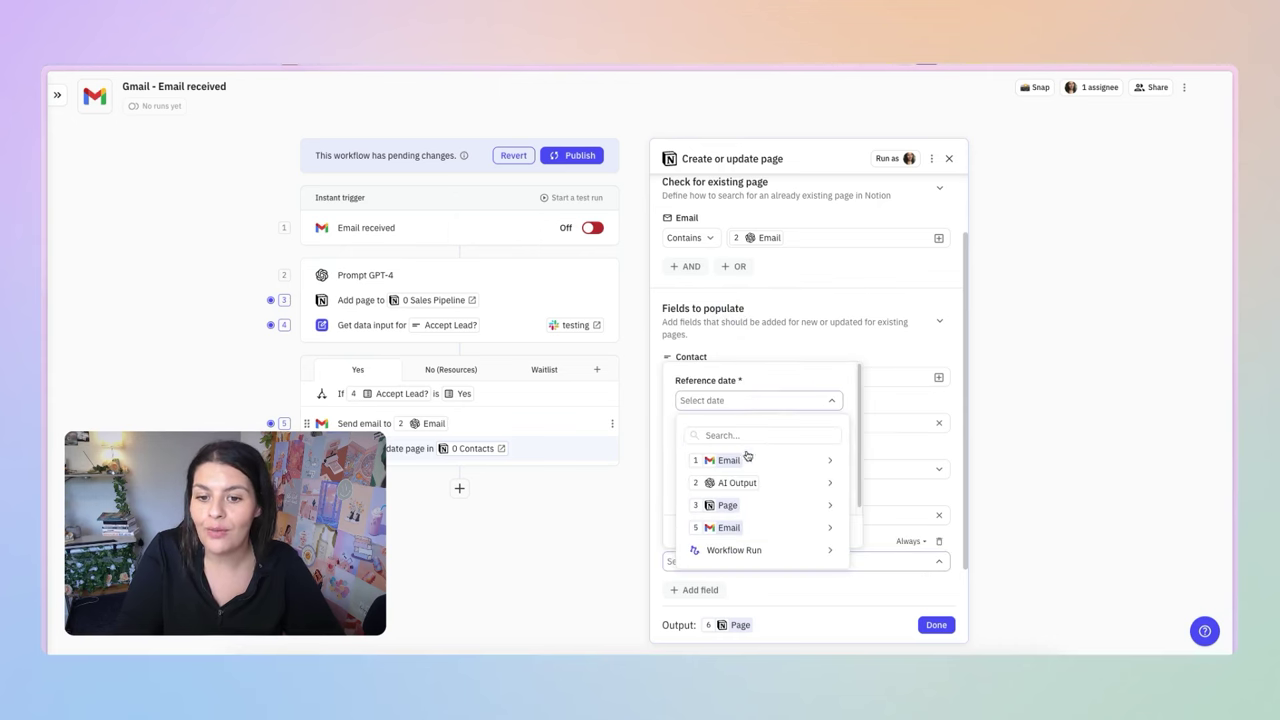
mouse_move(746, 460)
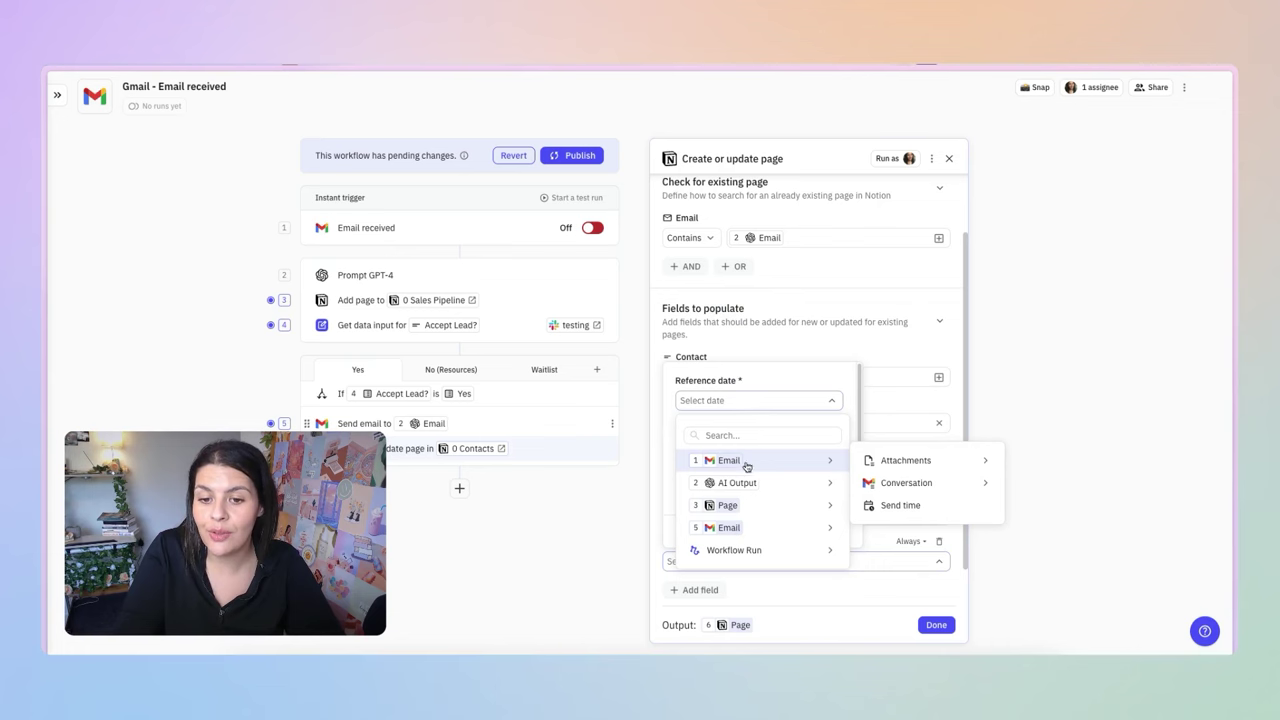
click(902, 505)
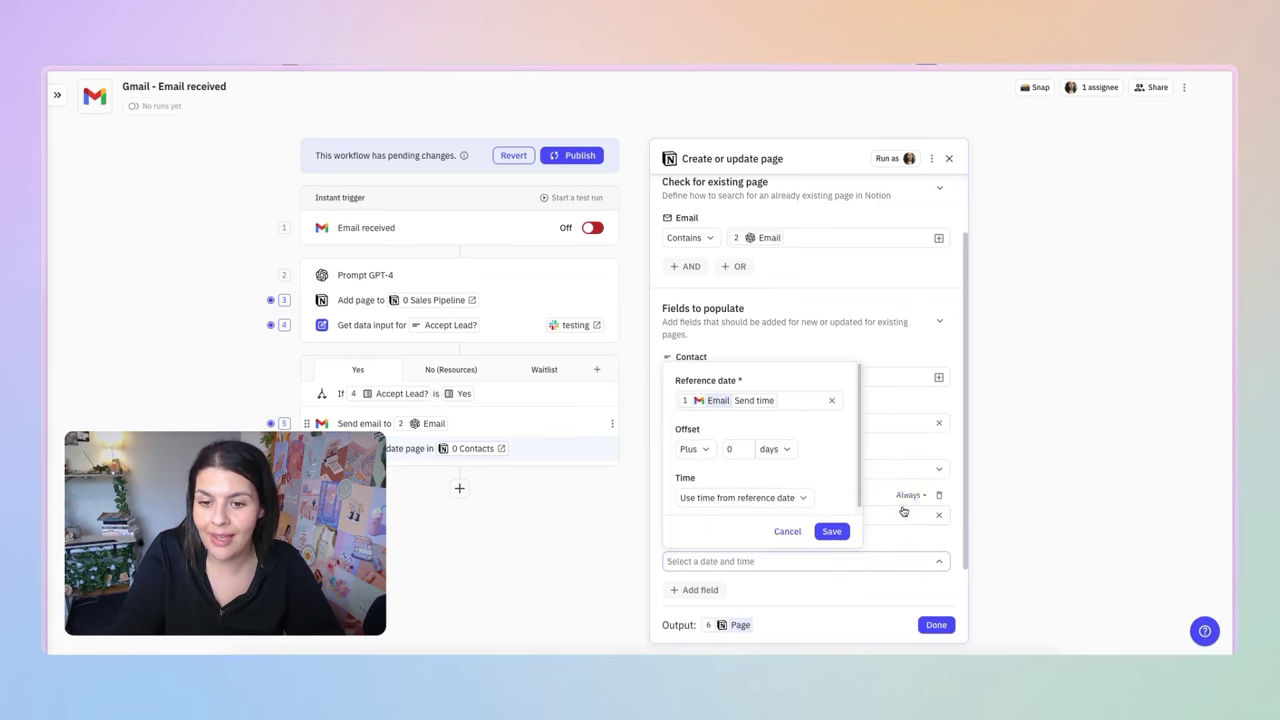
click(834, 530)
Add the Sales Opportunities field, link it to the Page from step 3, and finish the Contacts step
scroll(800, 490, down, 1)
click(700, 543)
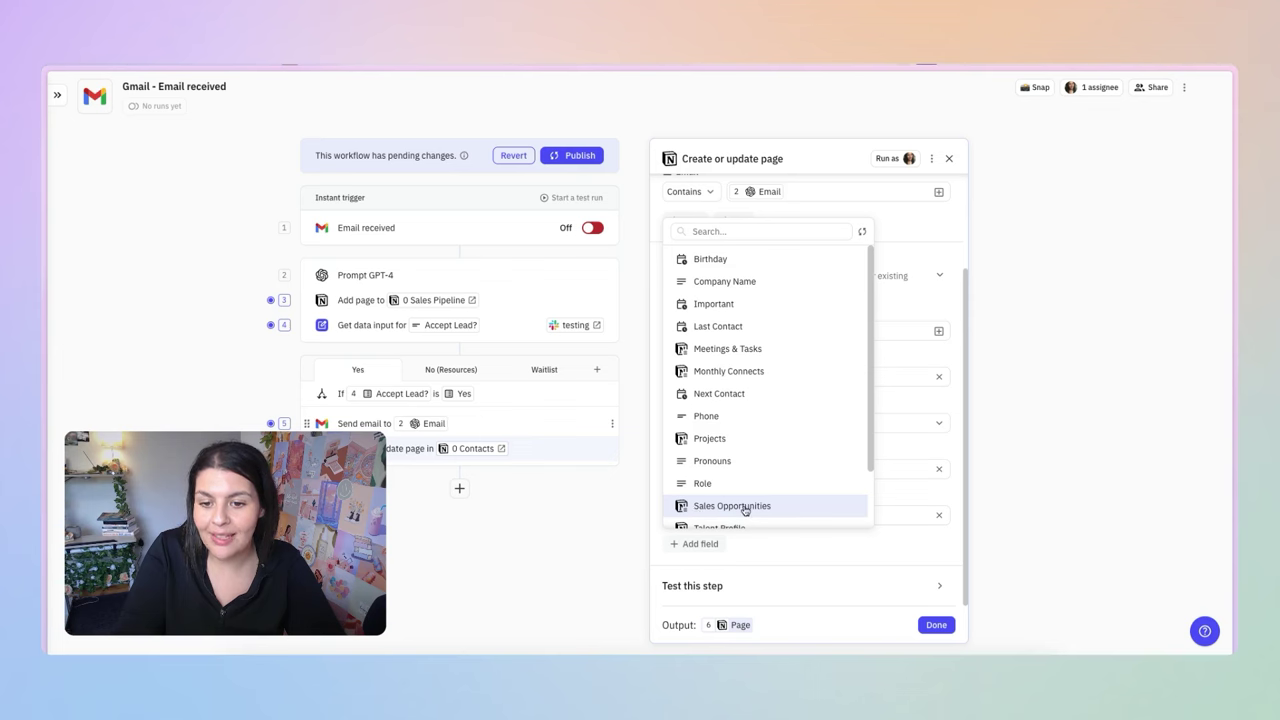
click(730, 506)
scroll(763, 491, down, 1)
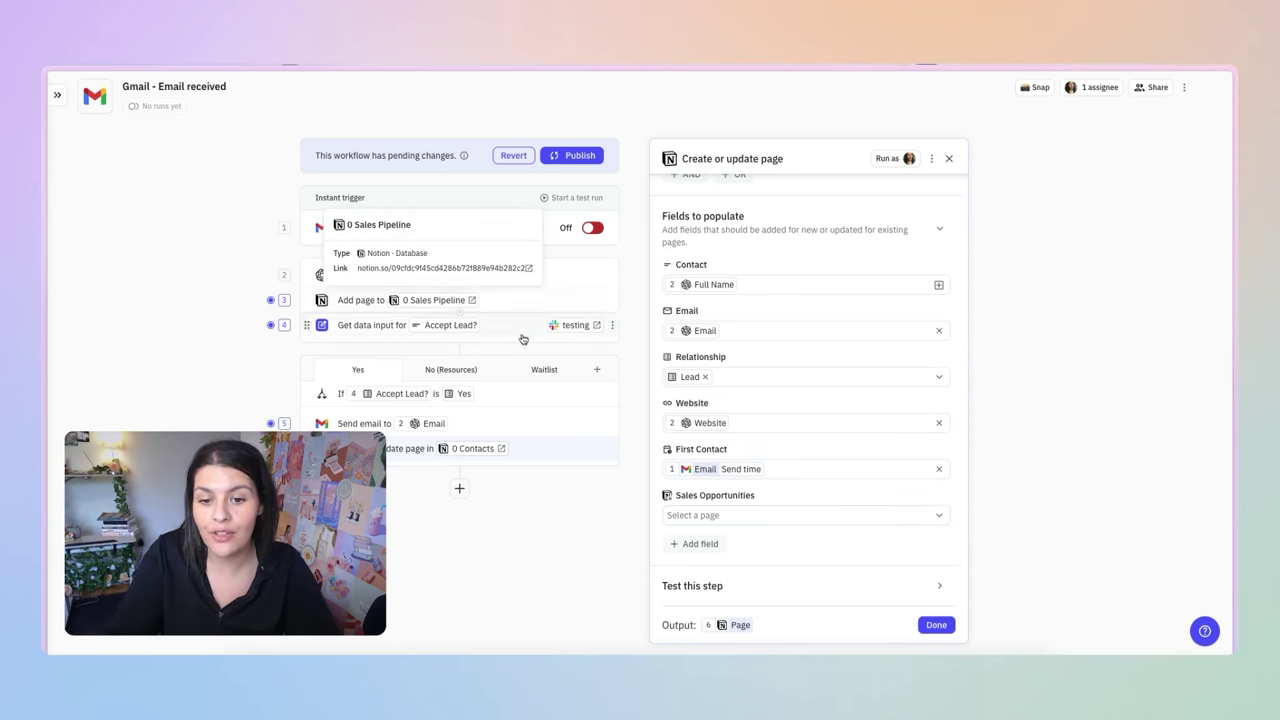
click(808, 519)
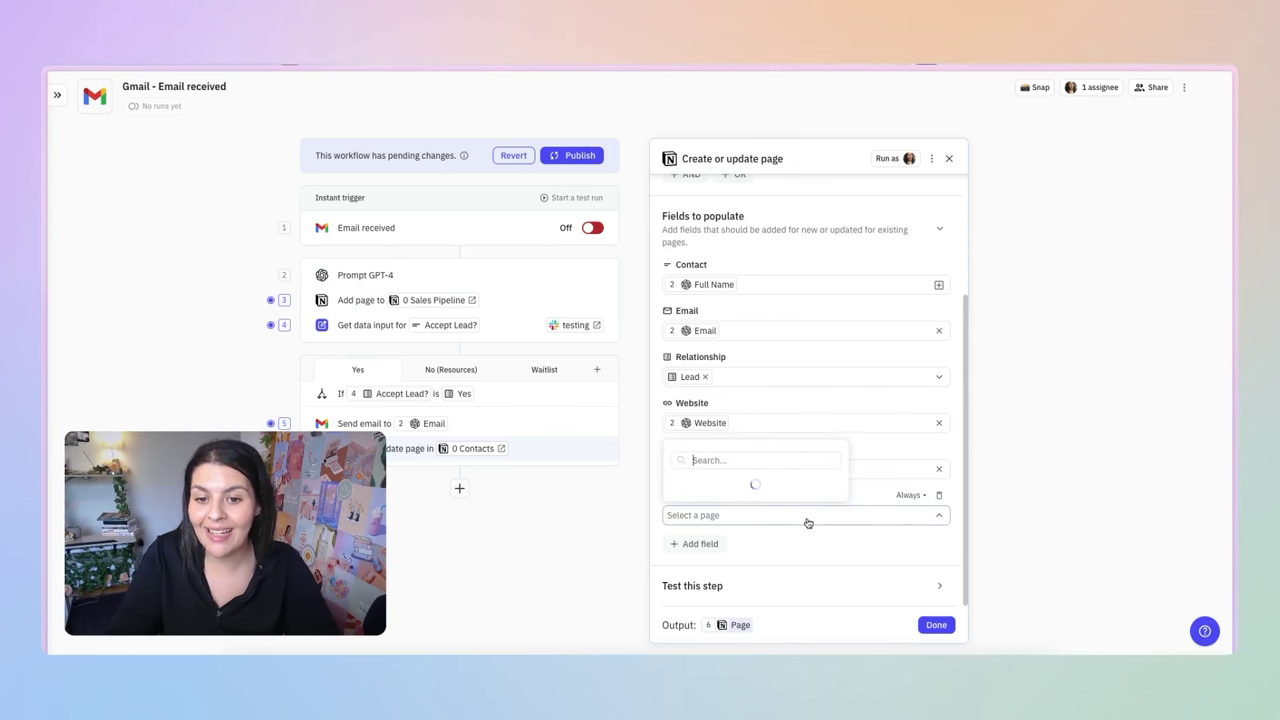
click(695, 257)
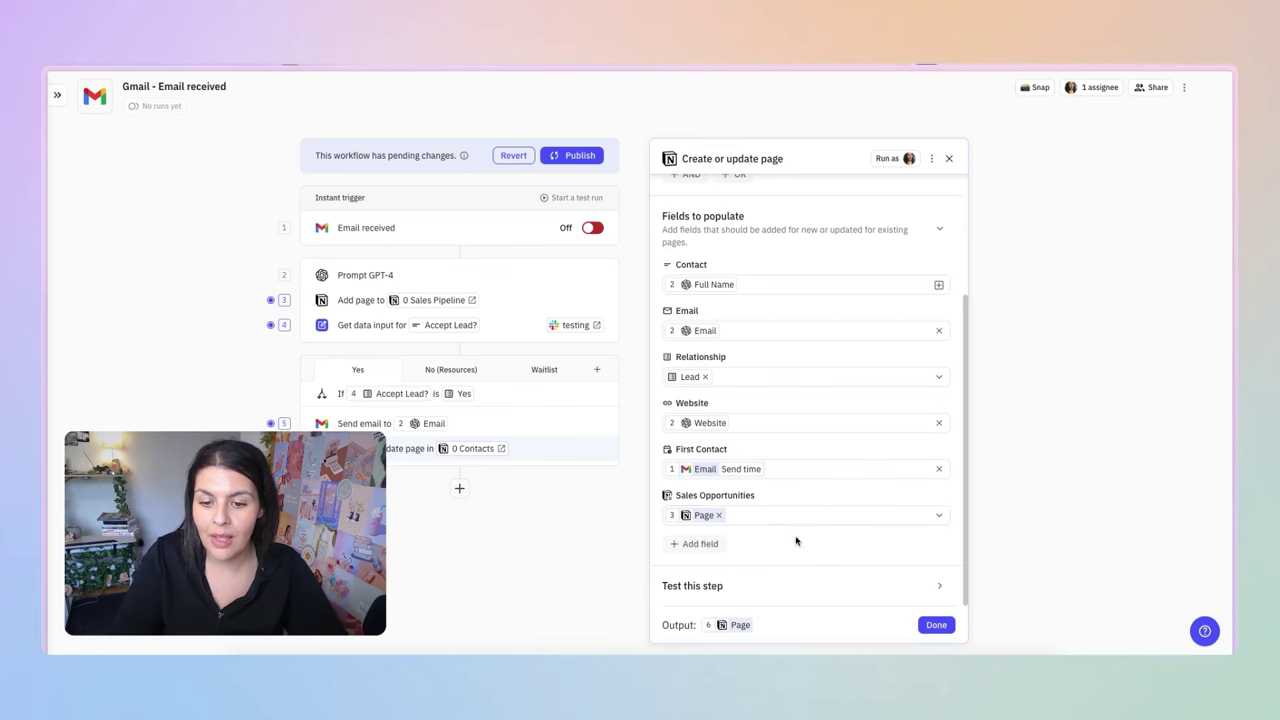
click(921, 627)
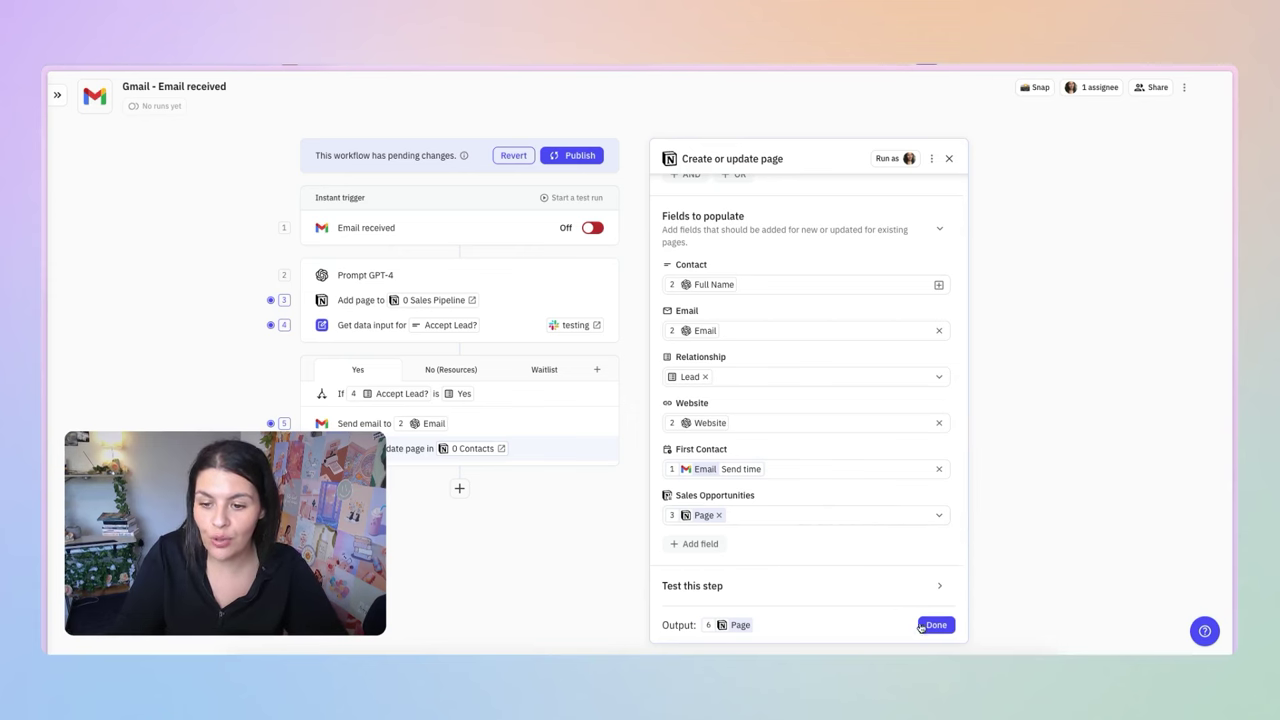
click(934, 627)
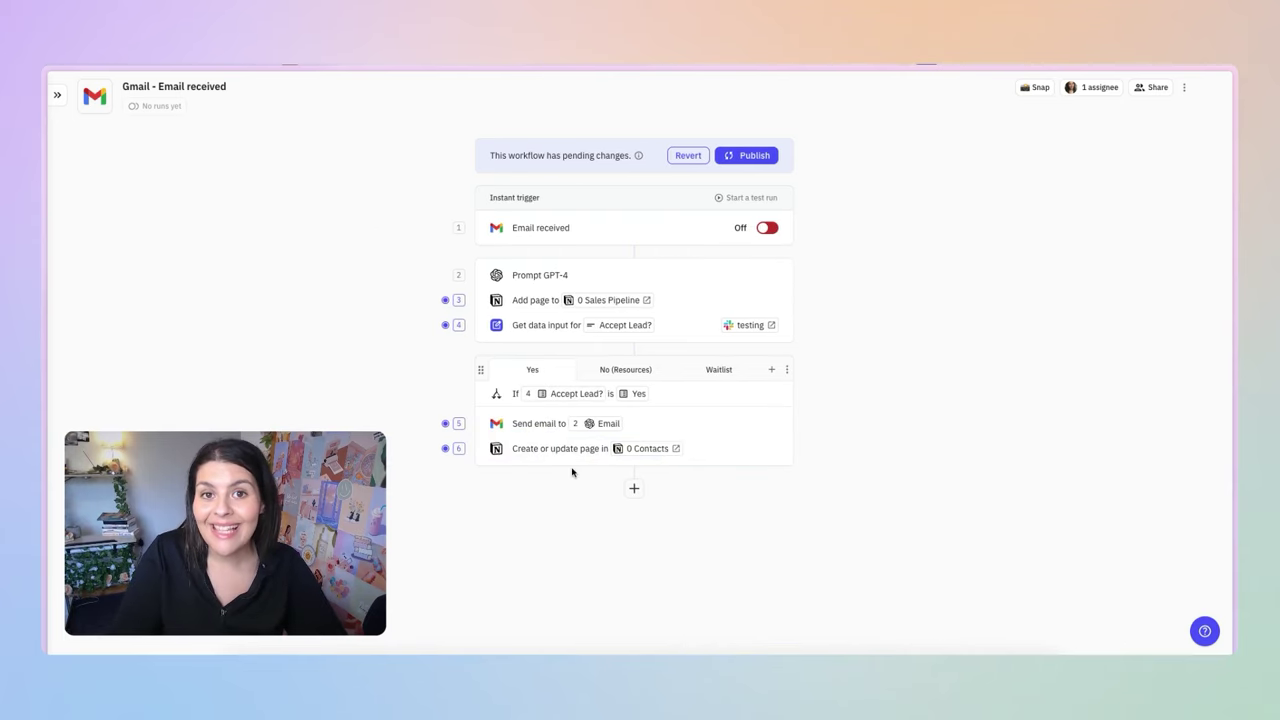
Add a Gmail Create draft step to the No (Resources) path
click(612, 372)
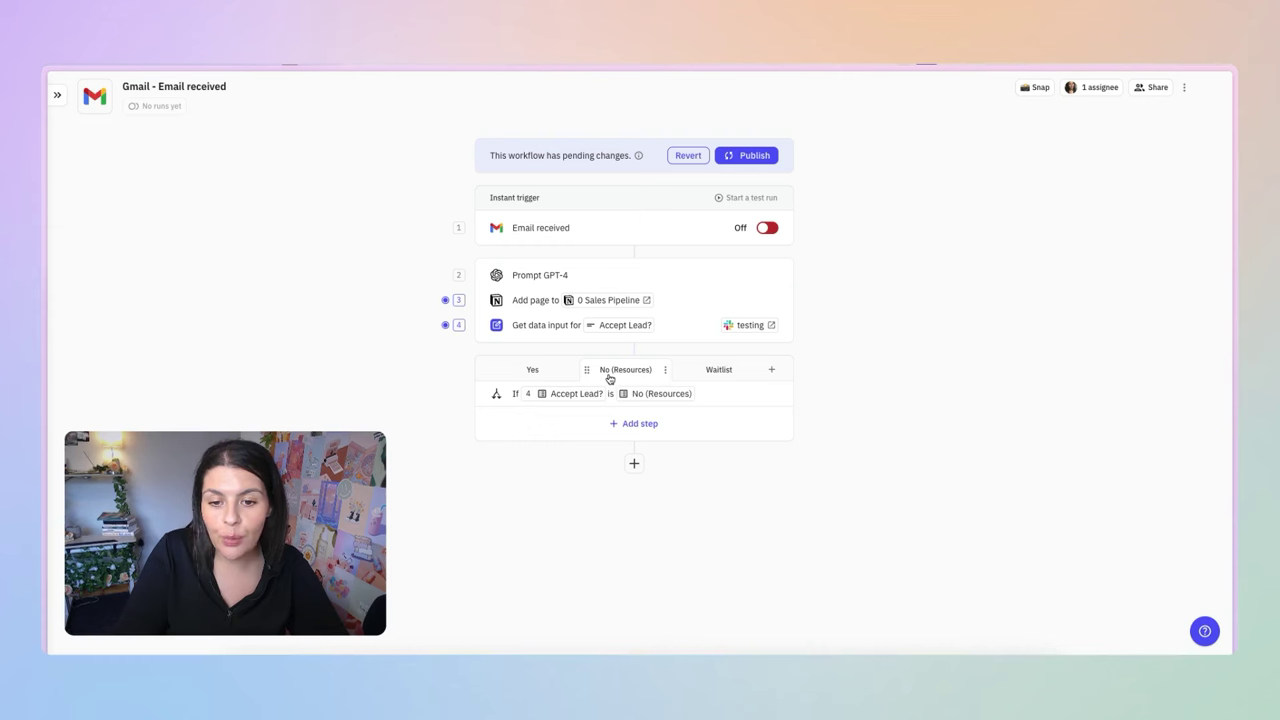
click(633, 425)
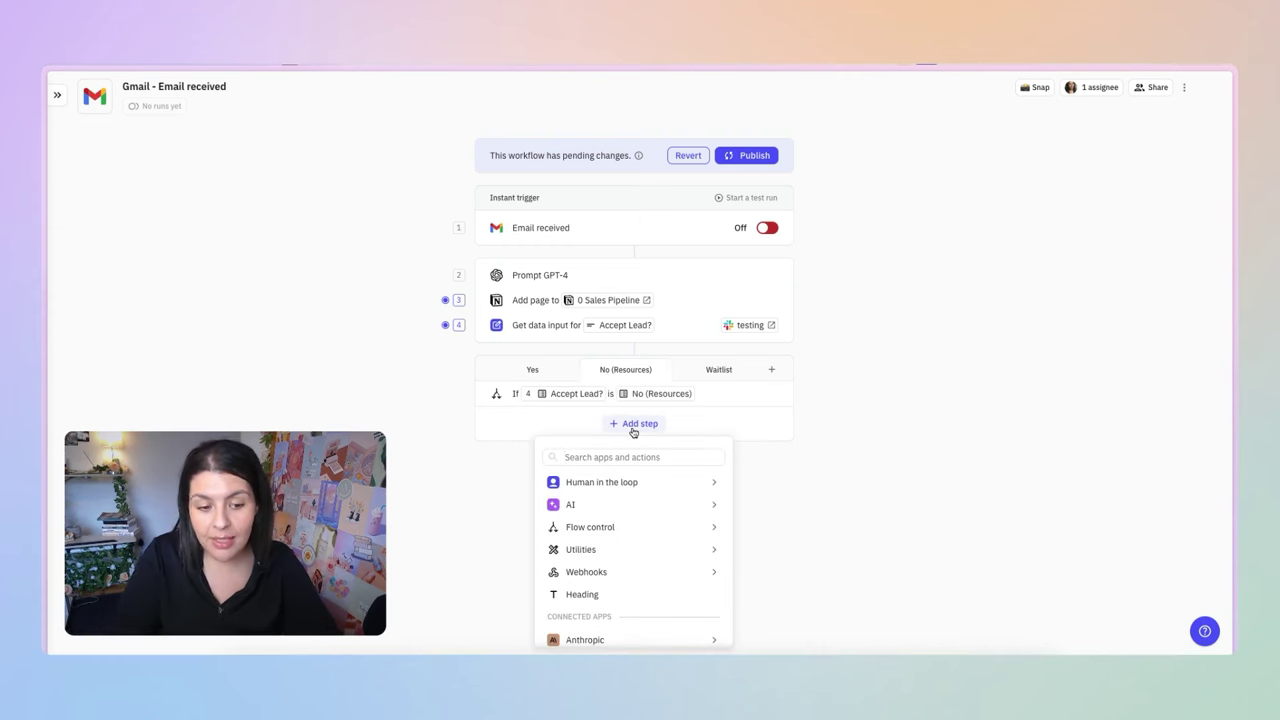
text(Gmail)
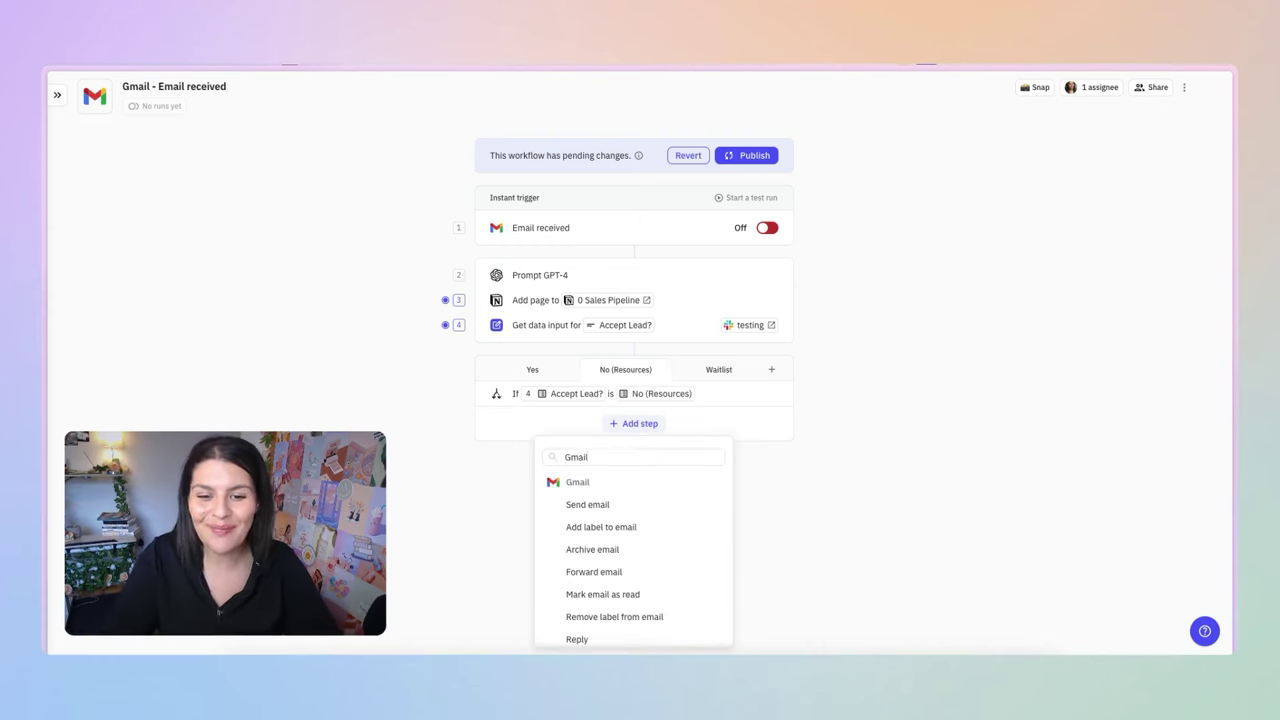
scroll(663, 508, down, 3)
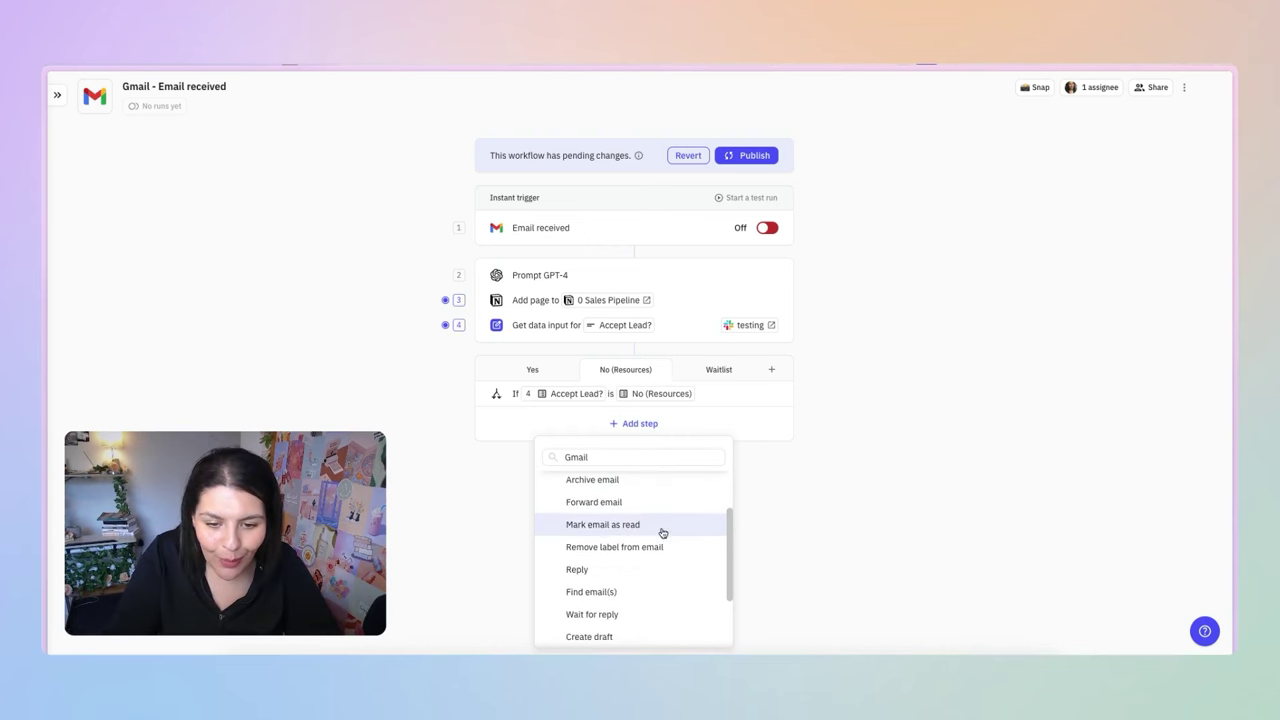
scroll(655, 548, down, 1)
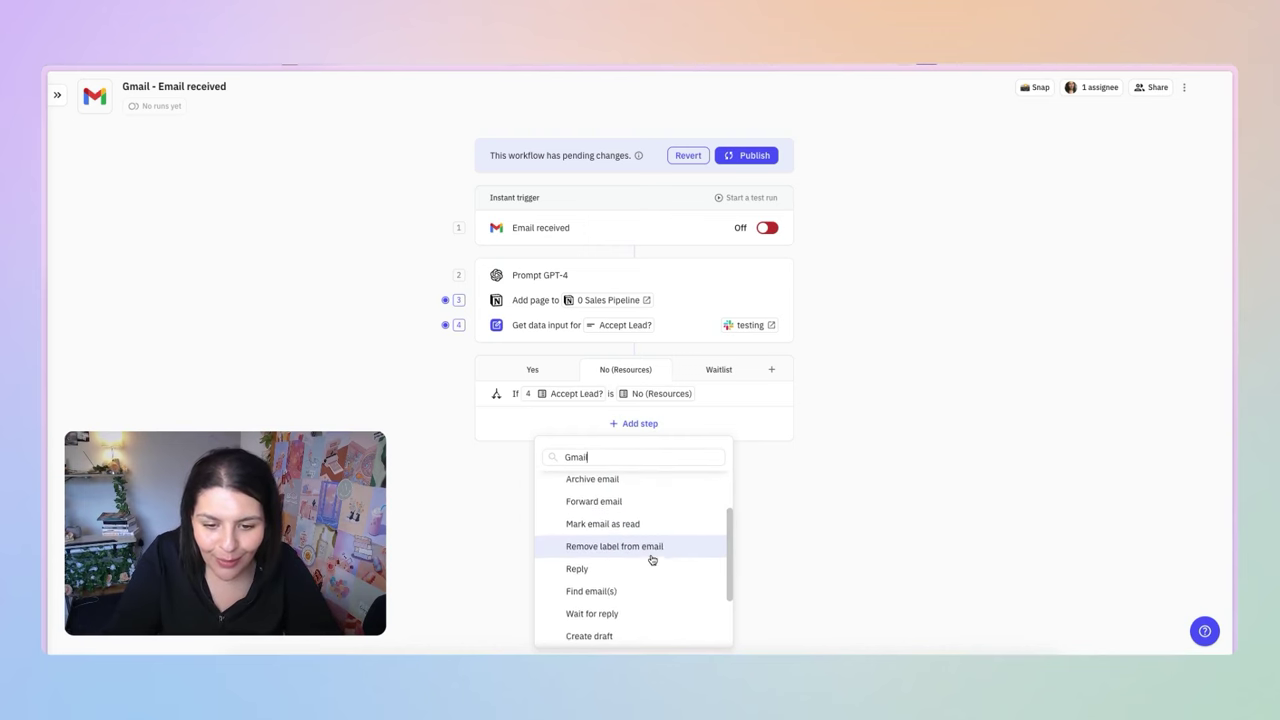
click(621, 627)
Set the draft's Send as to the account owner's address and its recipient to the AI Output's Email
click(760, 210)
click(751, 274)
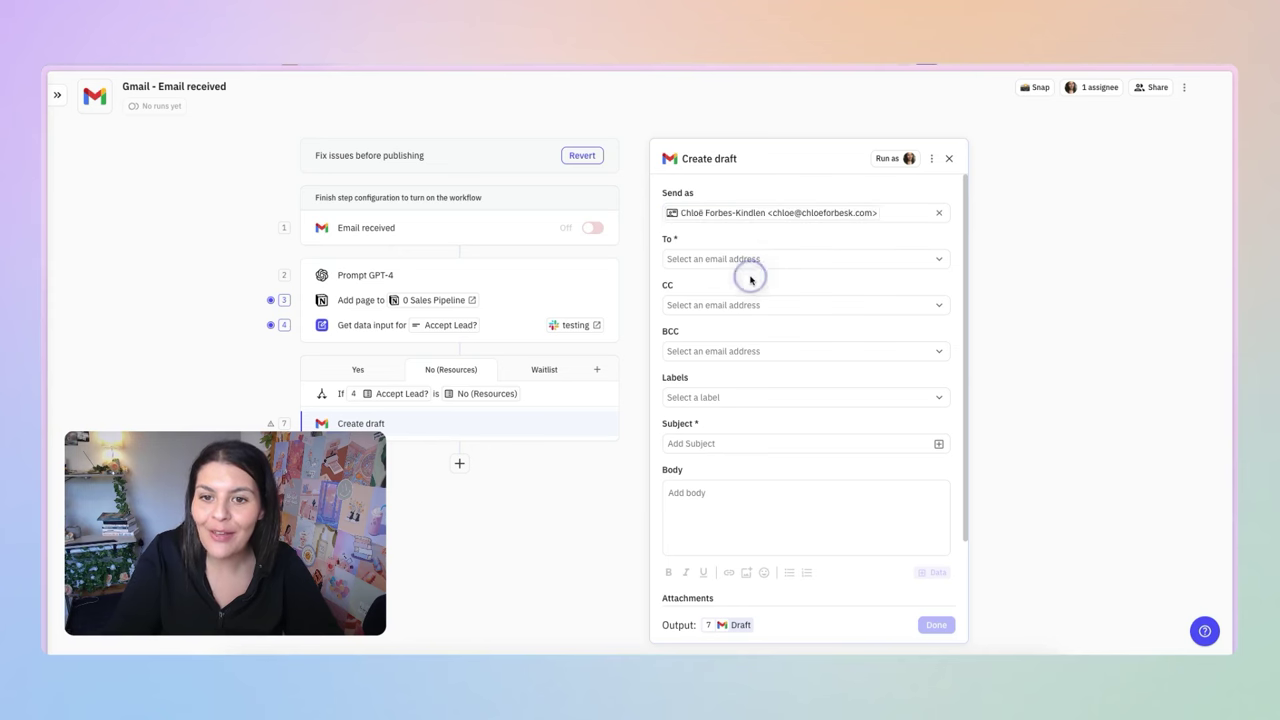
click(749, 258)
mouse_move(732, 320)
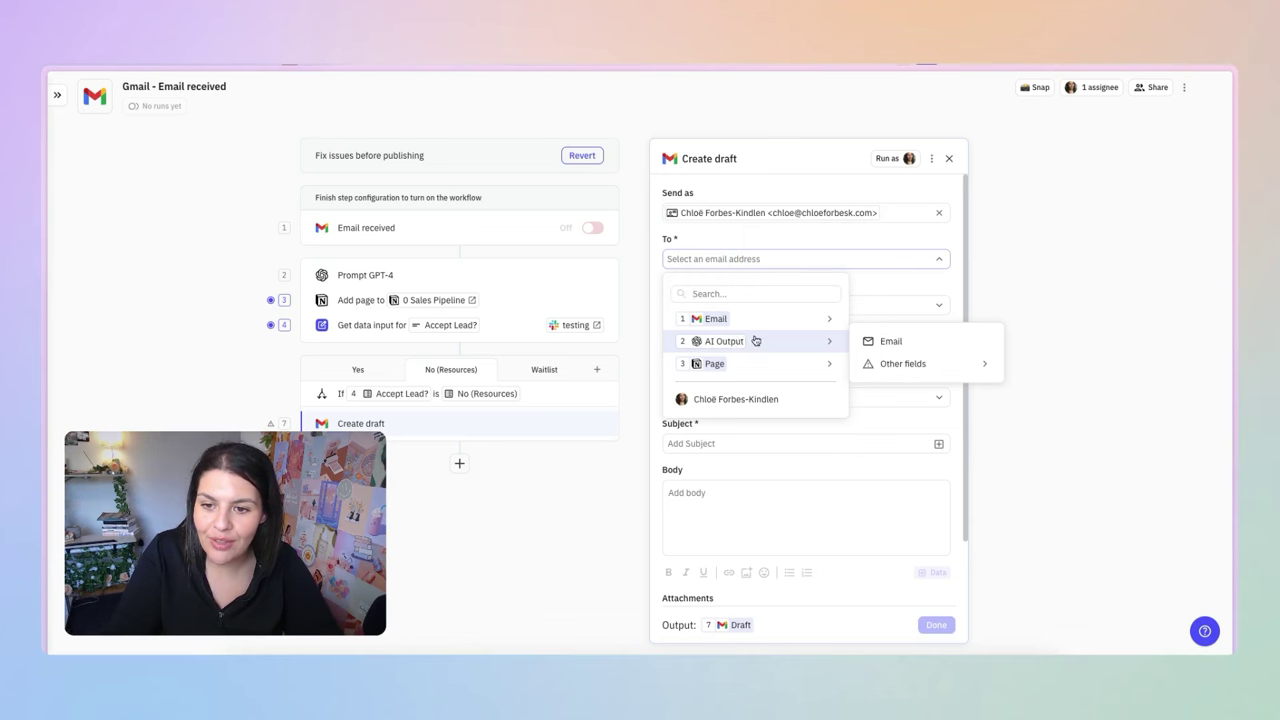
click(882, 341)
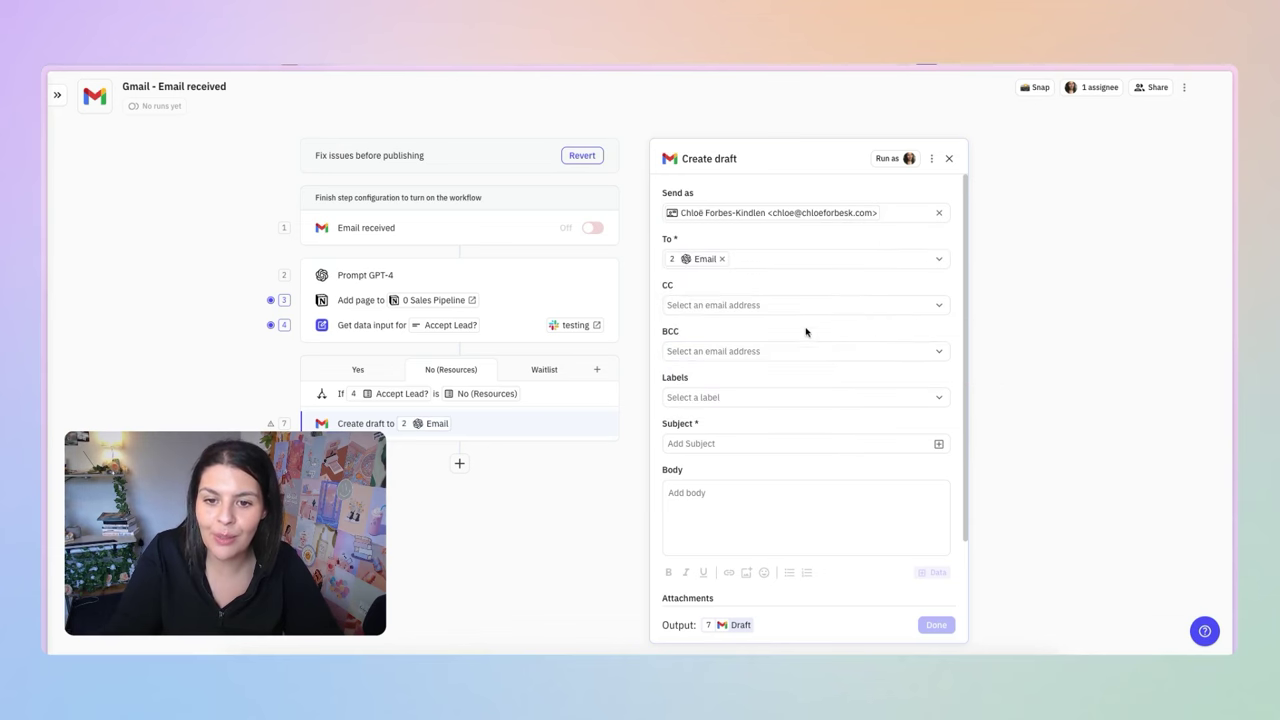
Complete the draft with subject "Thank you for your BusinessOPS Inquiry!" and the decline message, inserting the AI Output's First Name after "Hi"
scroll(800, 330, down, 1)
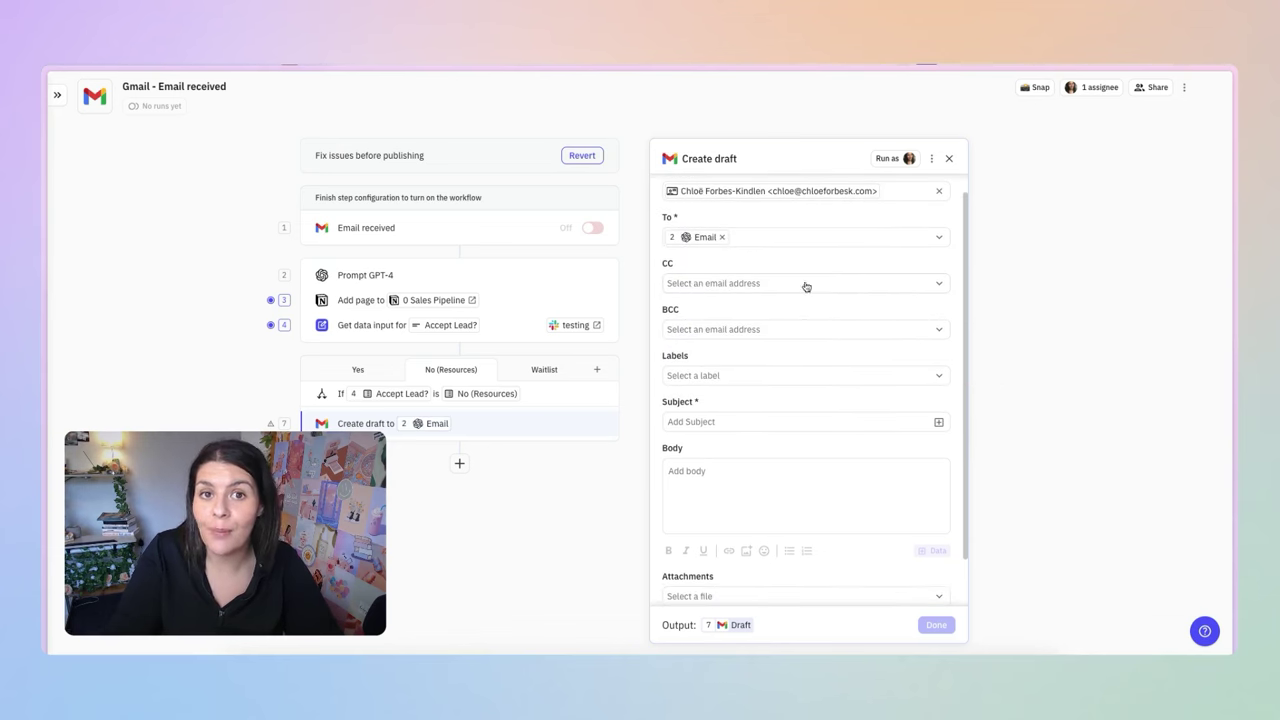
scroll(776, 360, down, 2)
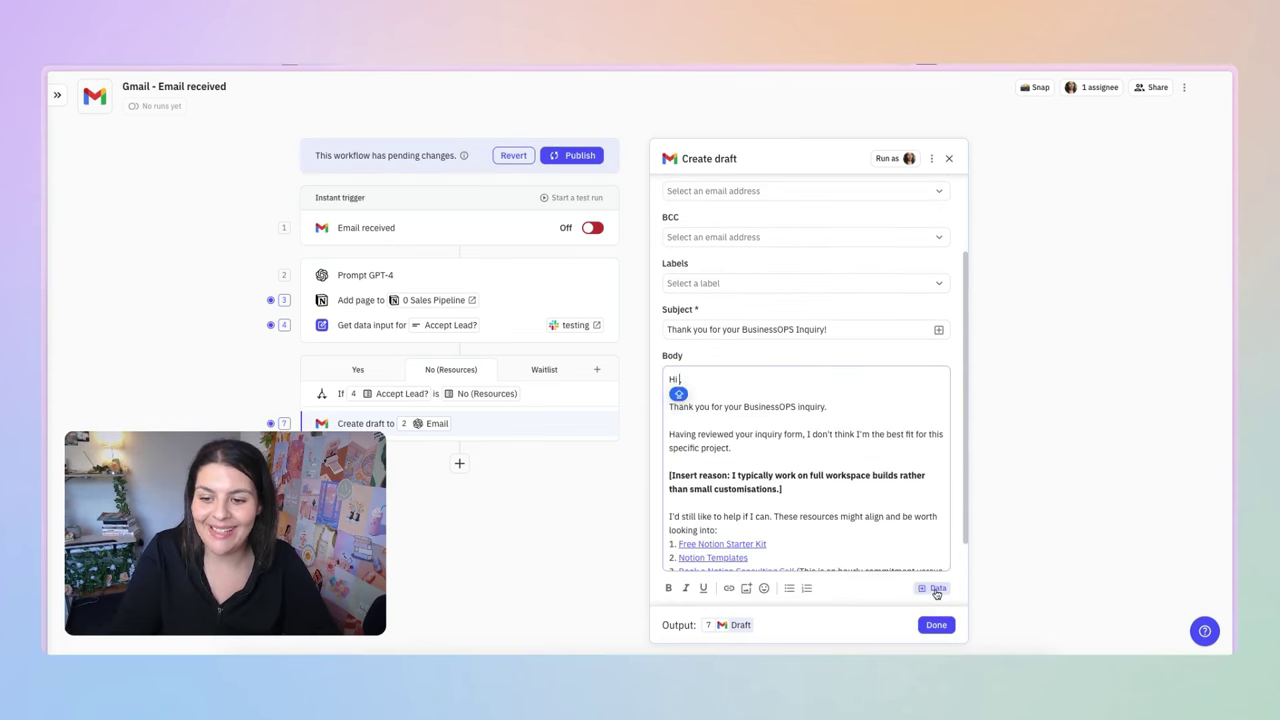
click(937, 588)
click(868, 492)
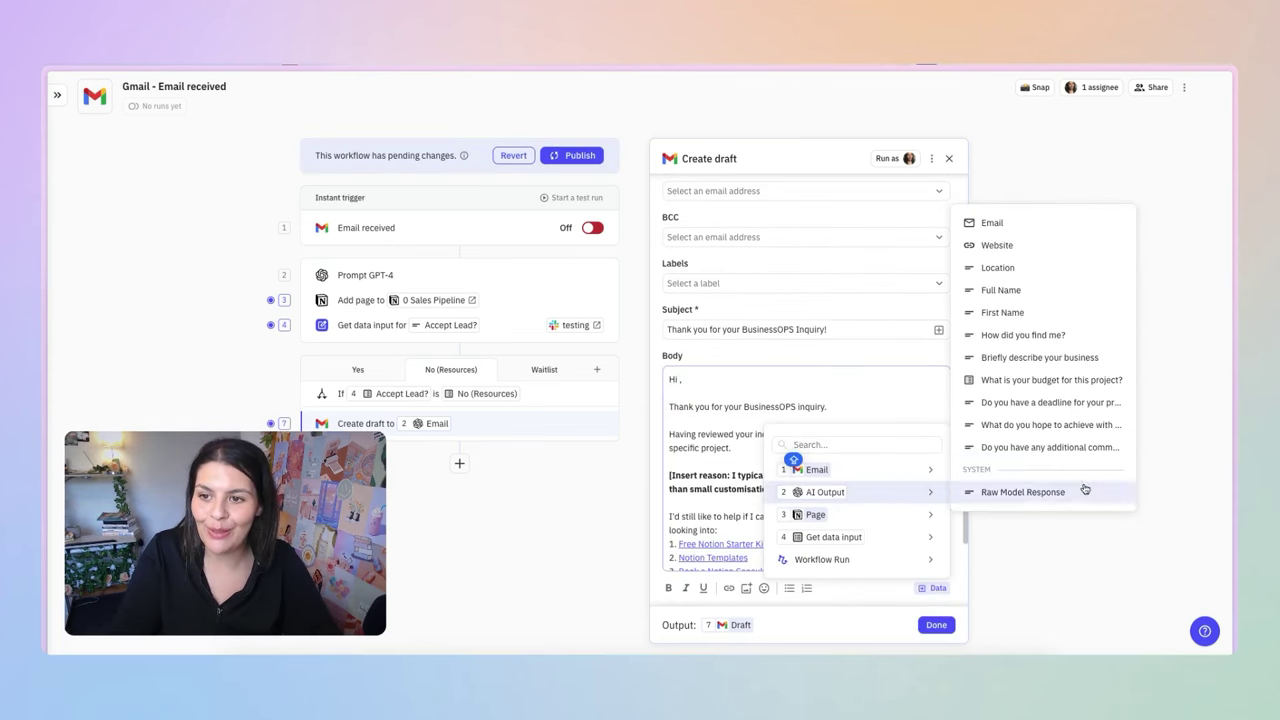
click(1037, 314)
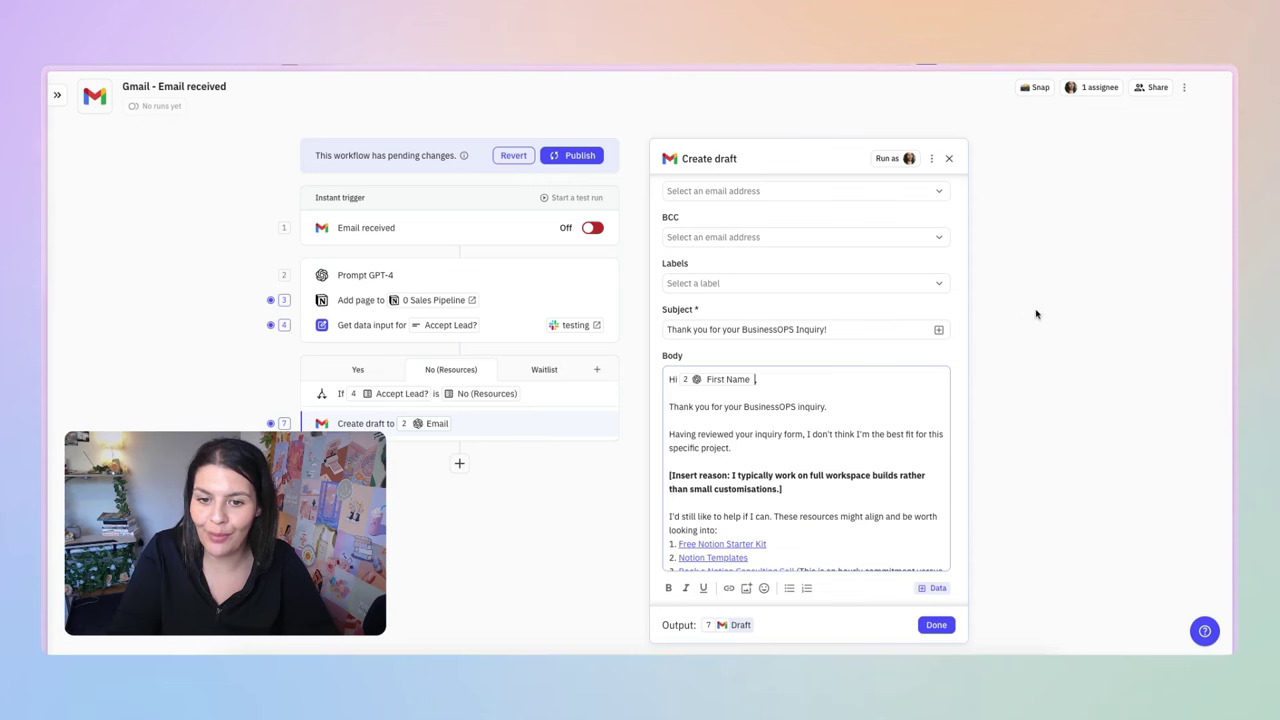
click(946, 632)
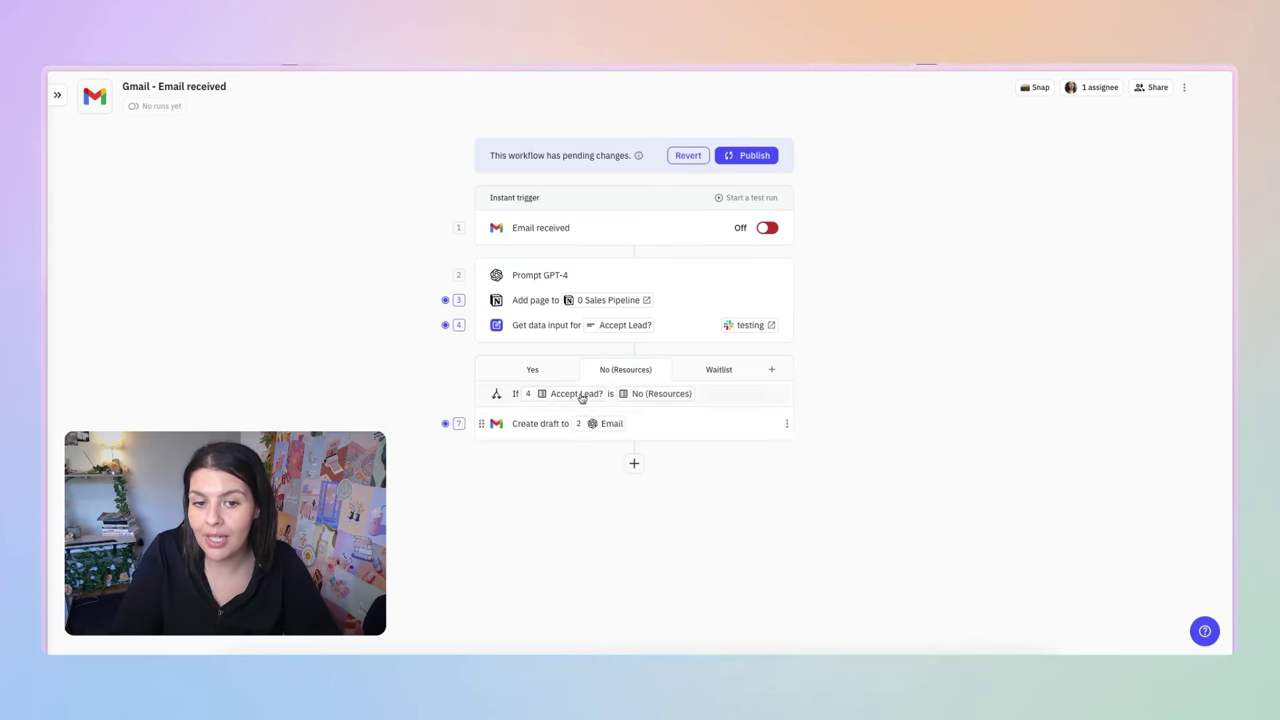
Add a Notion Add page to database step after the draft in the No (Resources) path, using the 0 Tasks database
click(525, 368)
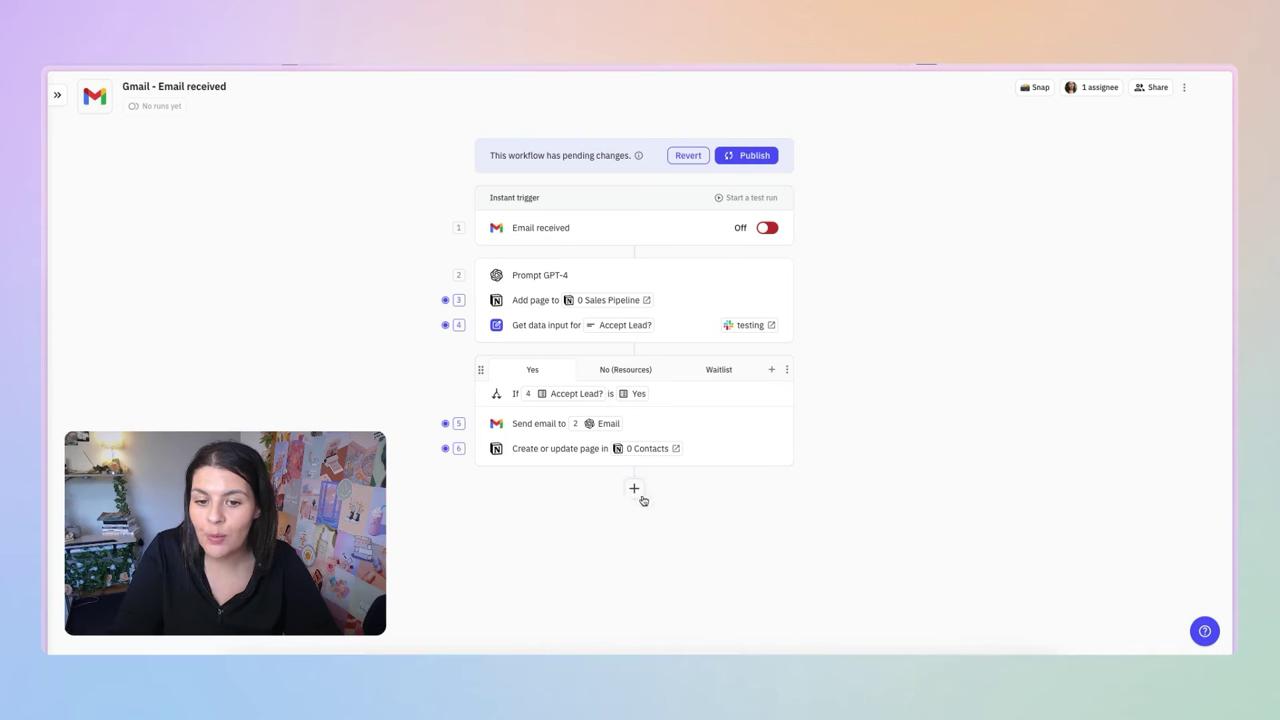
click(621, 366)
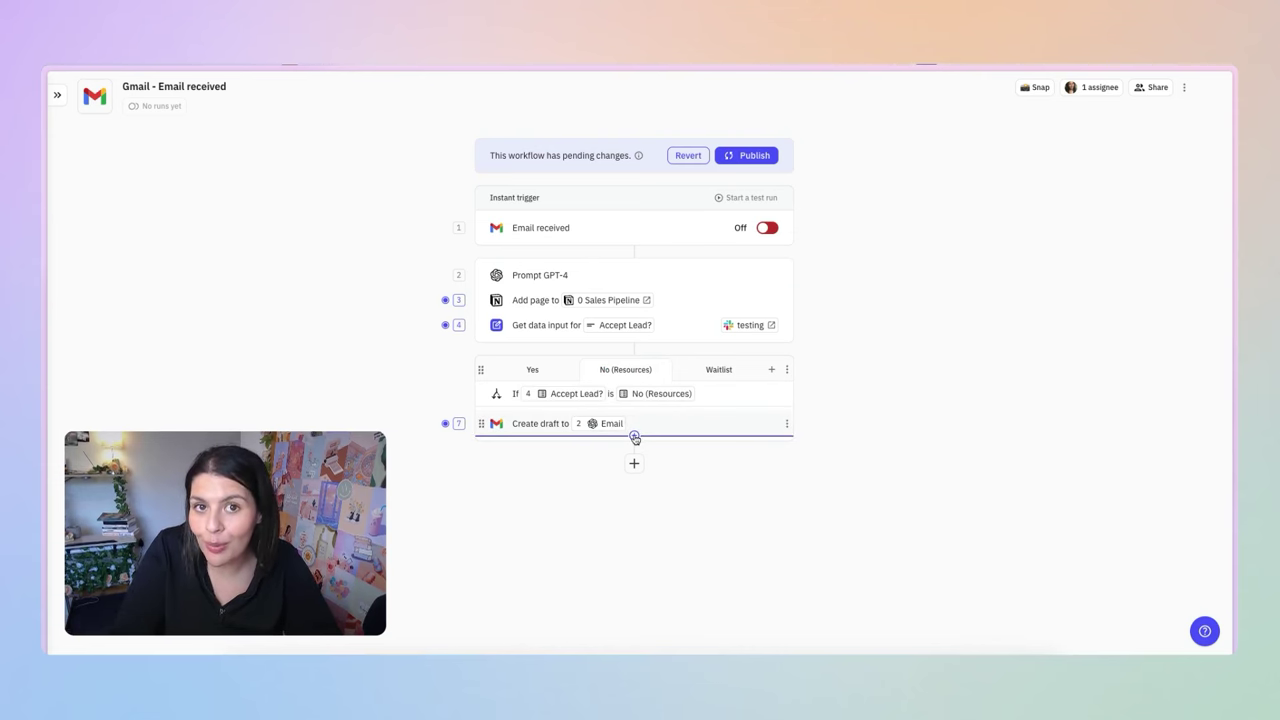
drag(634, 437, 634, 434)
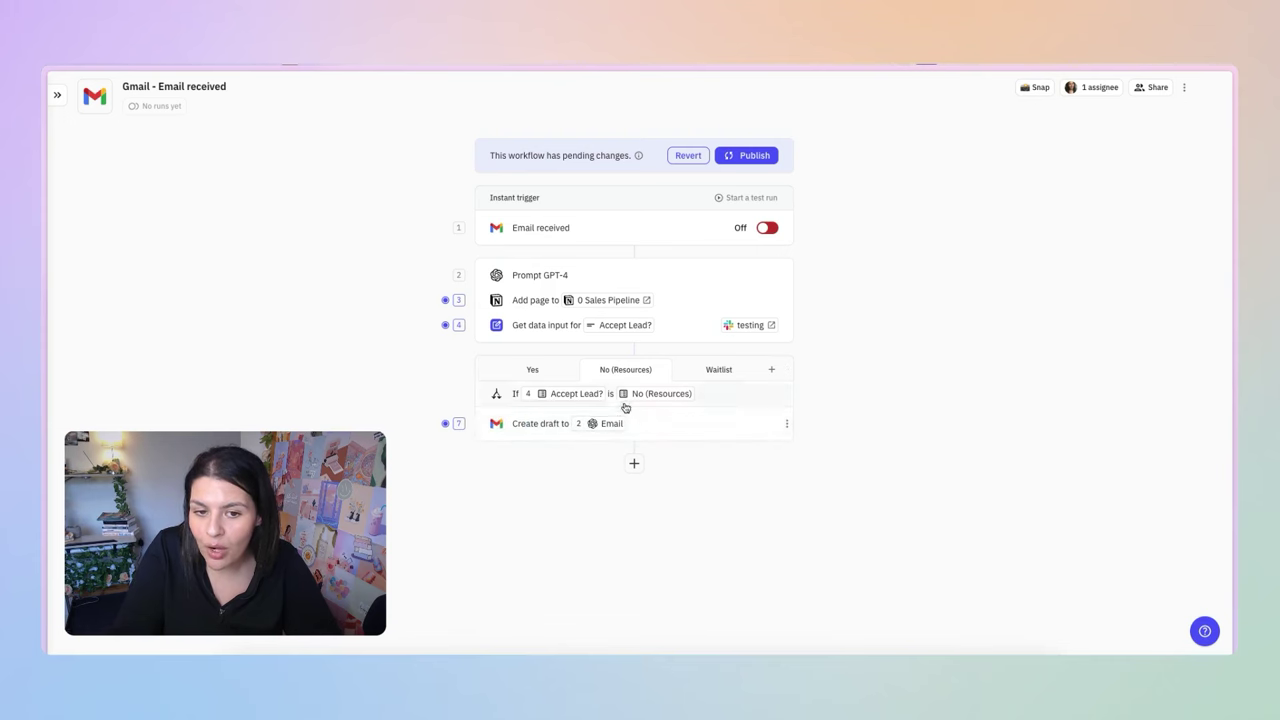
click(634, 436)
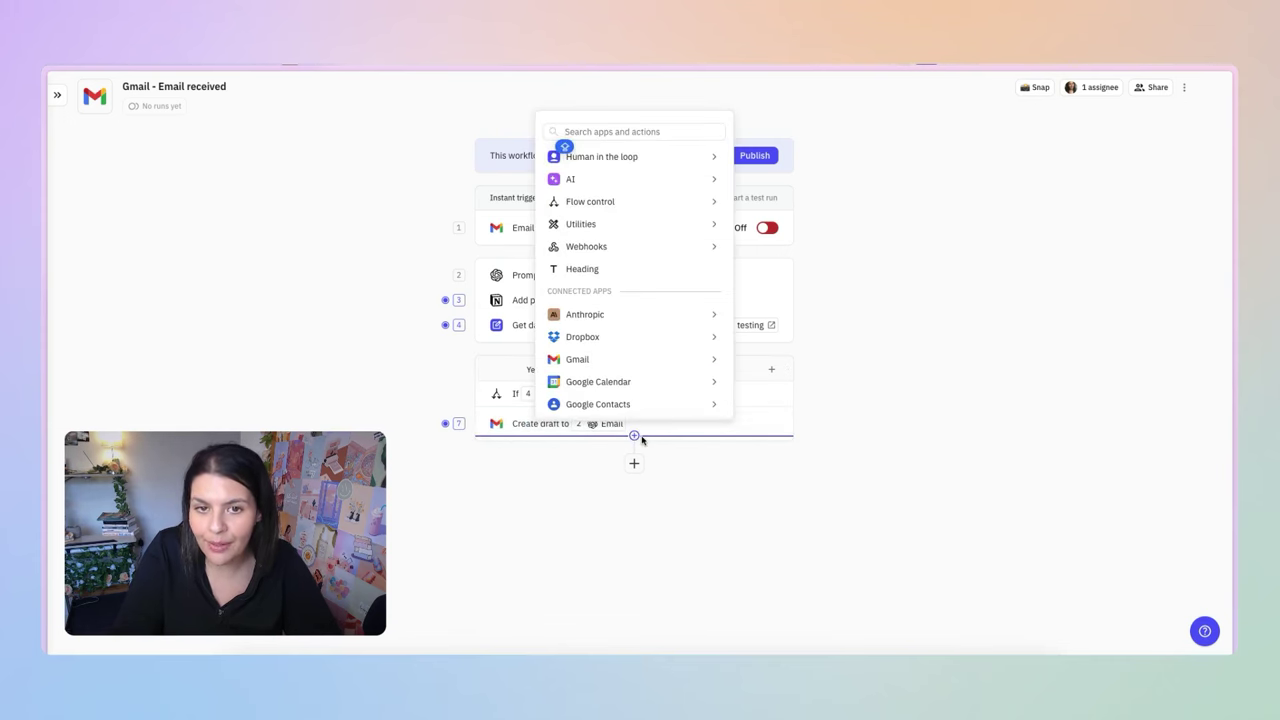
text(N)
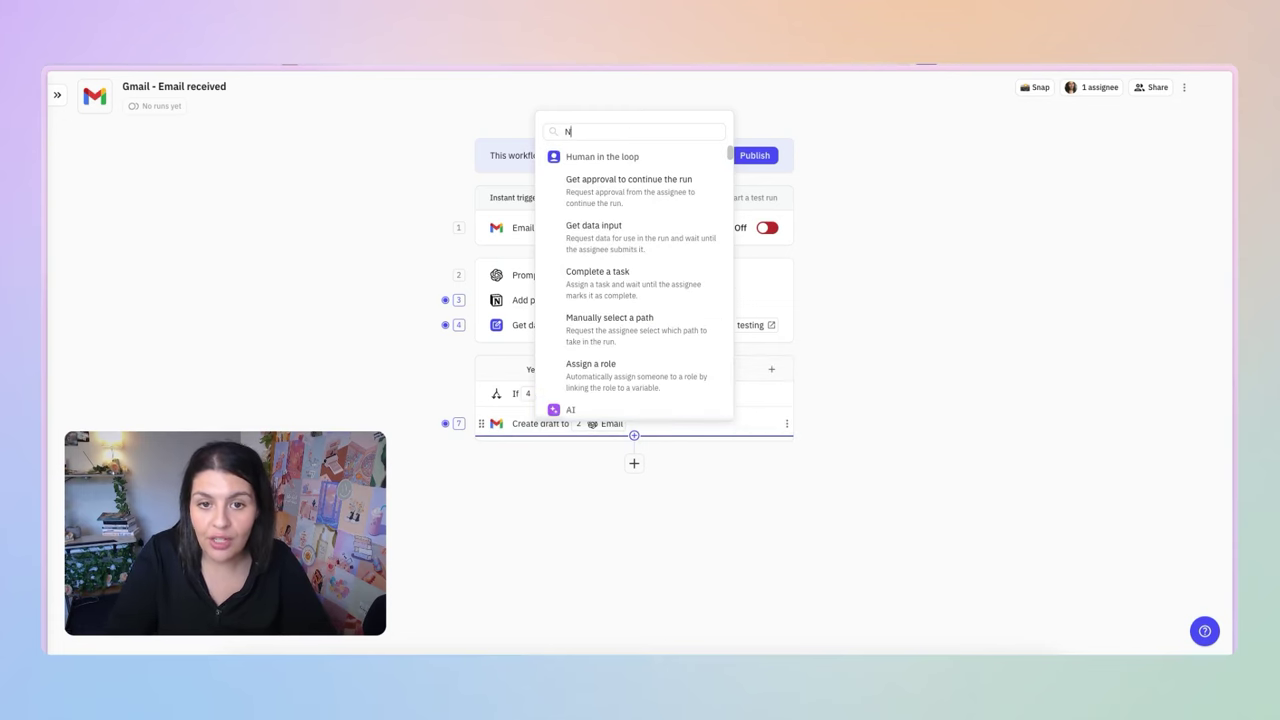
text(OTION)
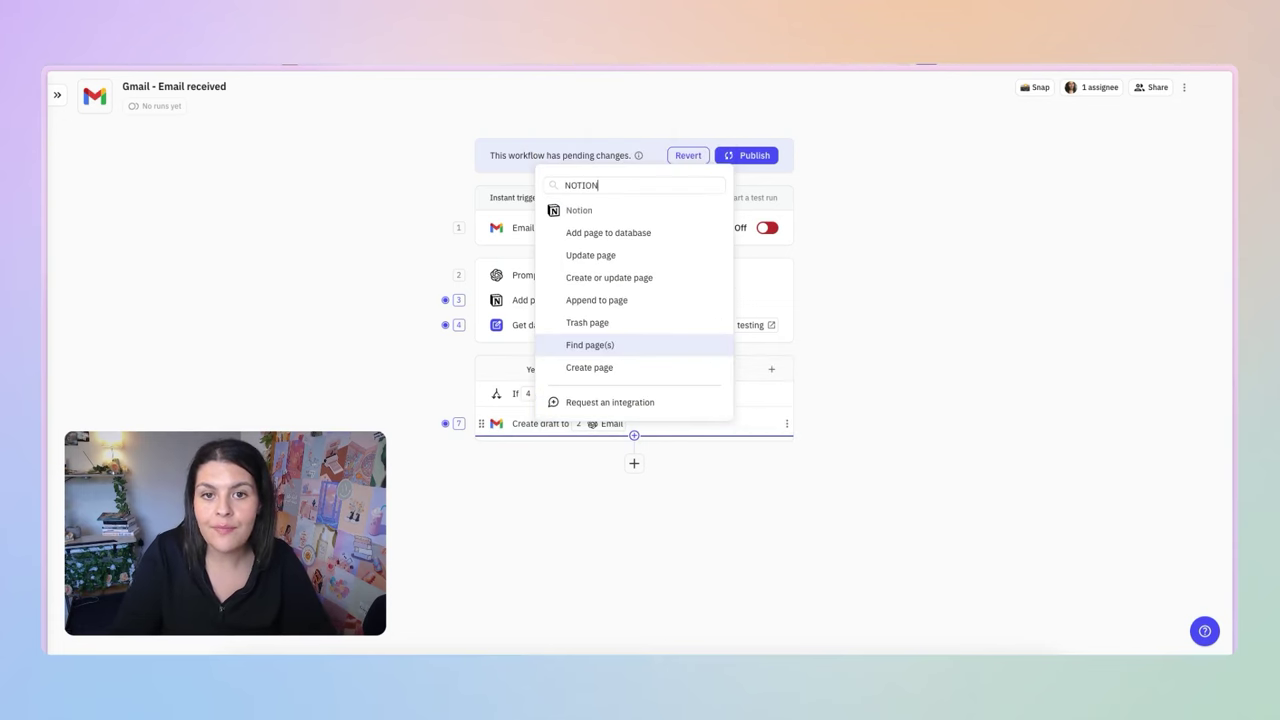
click(633, 237)
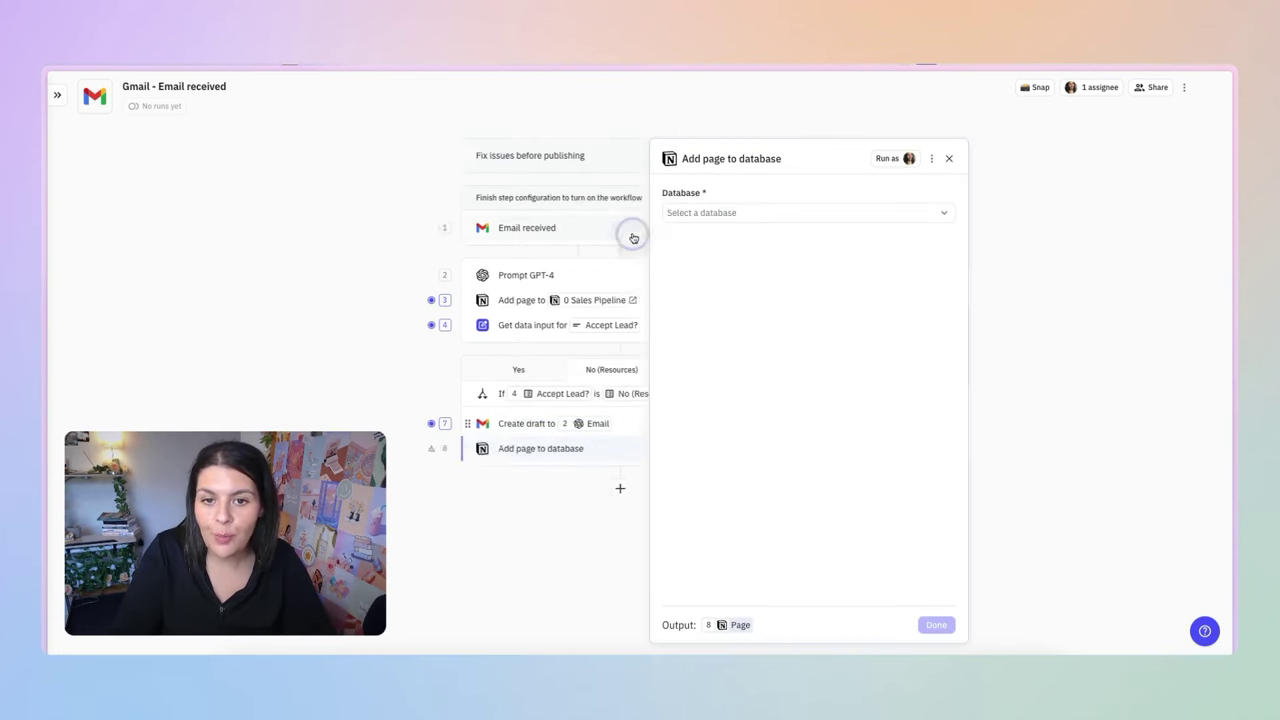
click(714, 214)
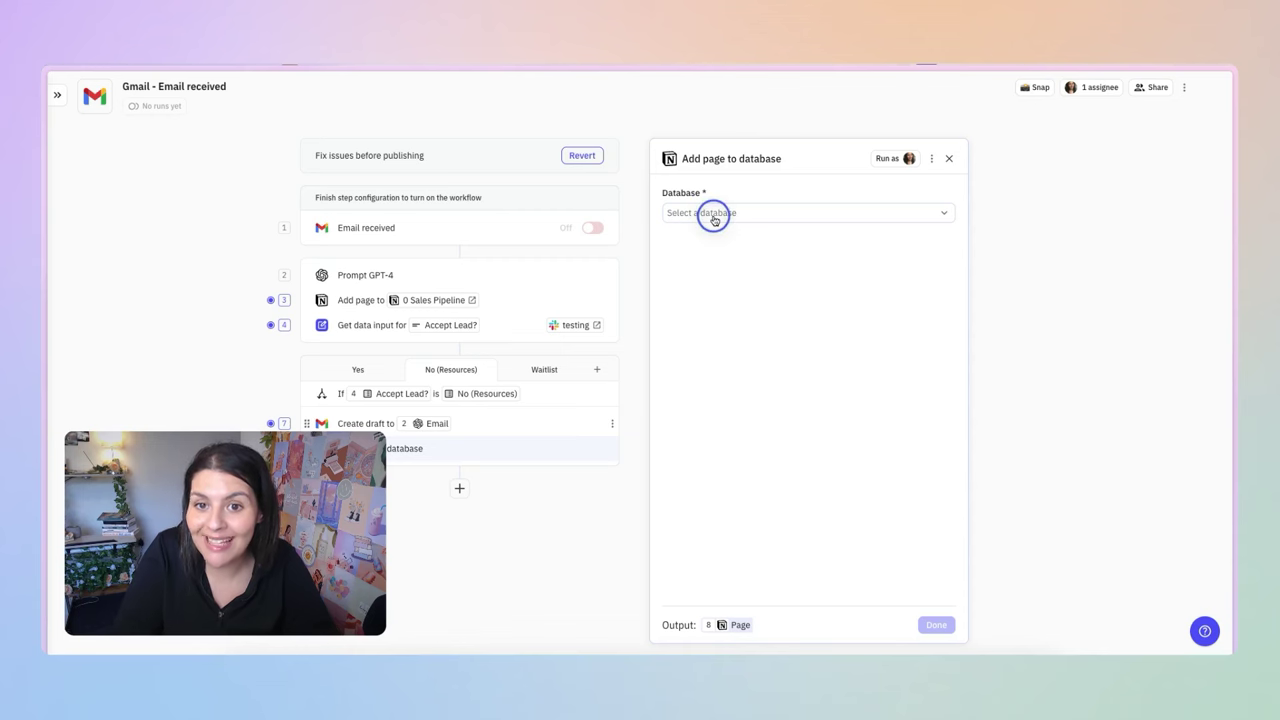
click(692, 260)
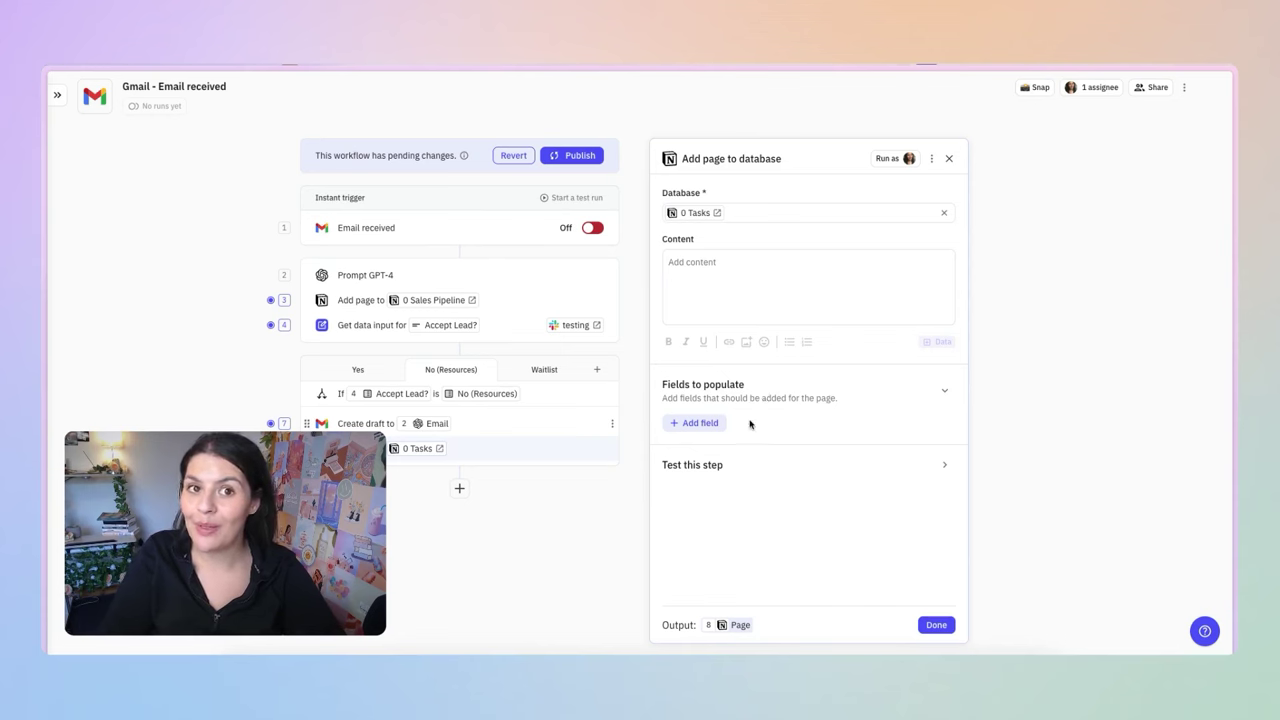
Add a Task field to the 0 Tasks page reading "Follow up with new lead:" followed by the AI Output's Full Name
click(711, 423)
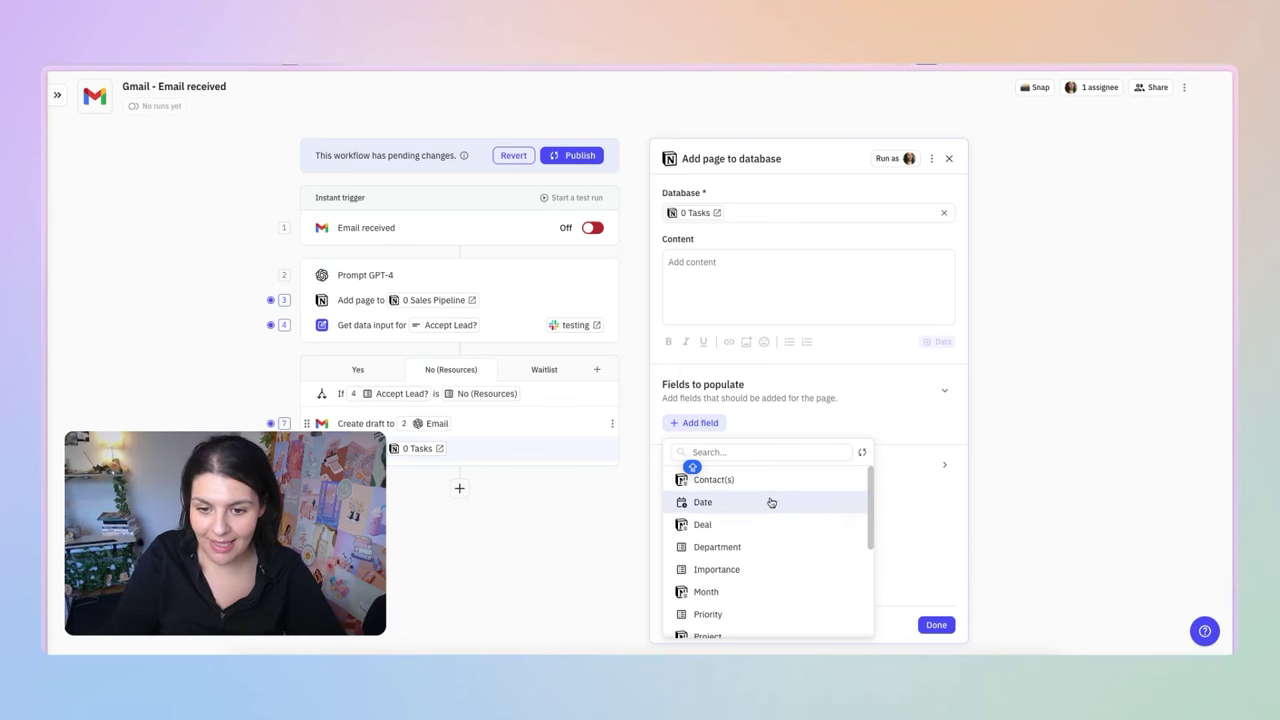
scroll(774, 540, down, 3)
click(774, 540)
key(ctrl+v)
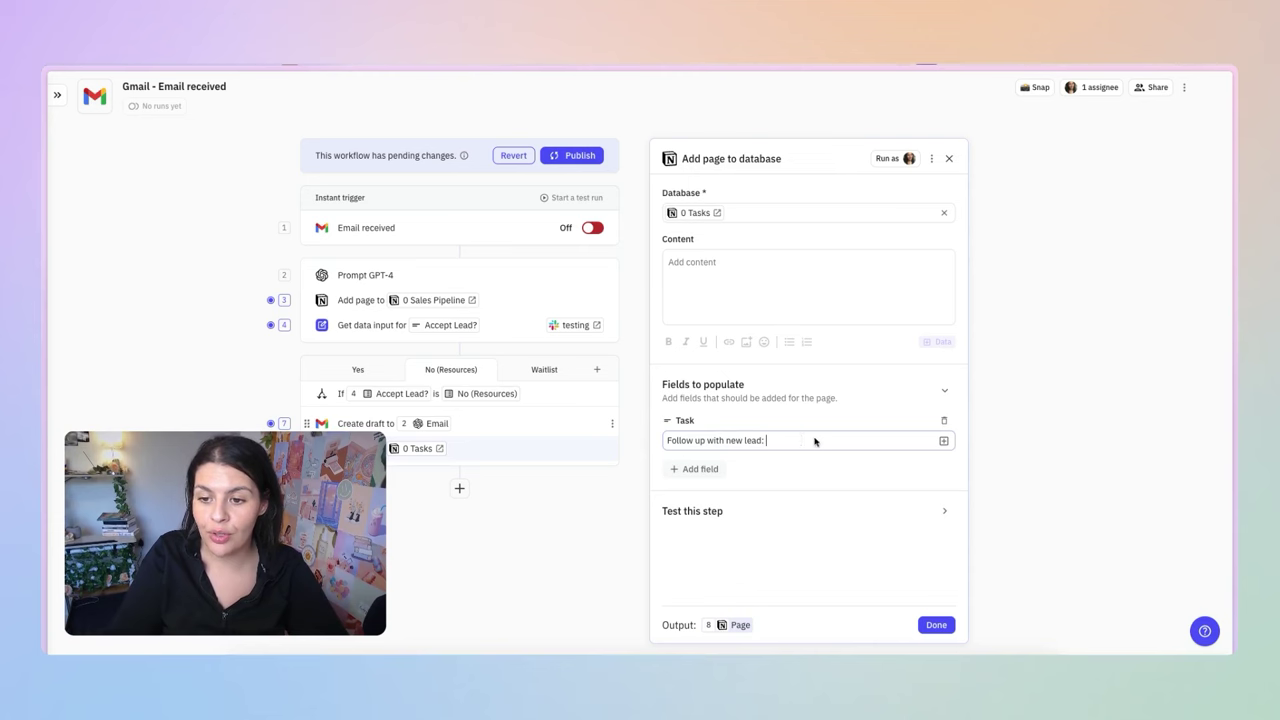
click(944, 441)
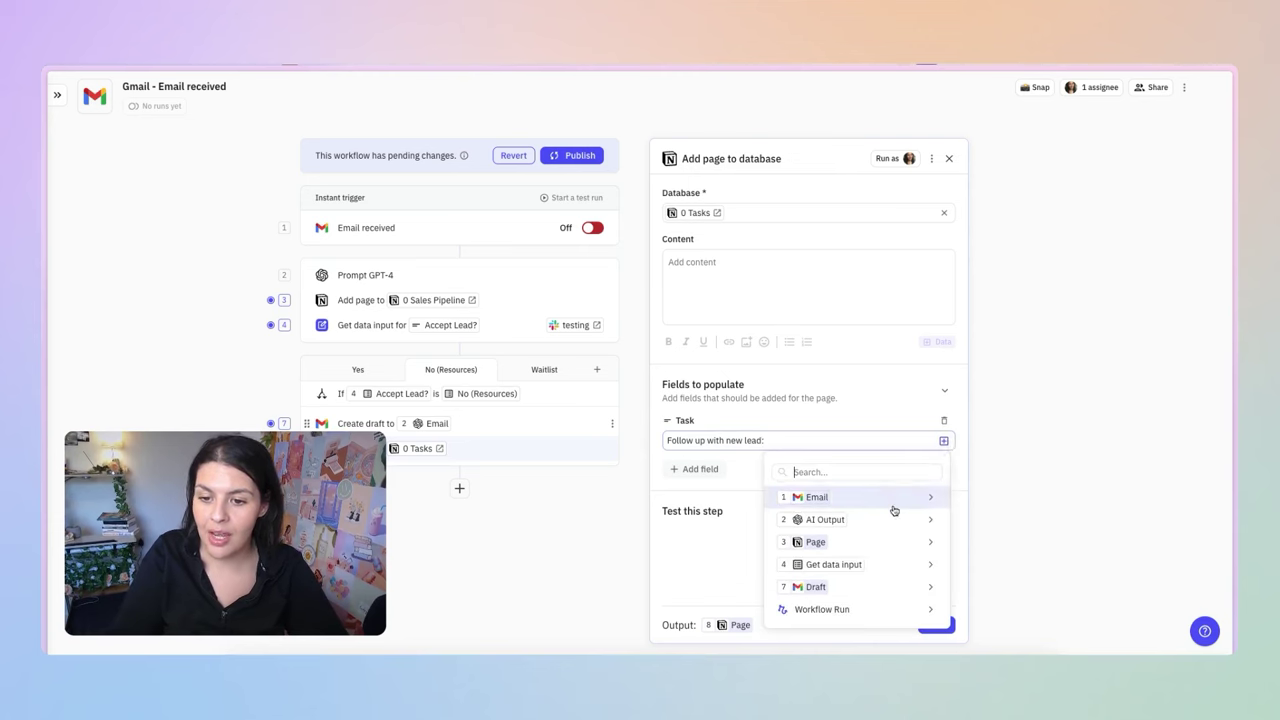
mouse_move(891, 519)
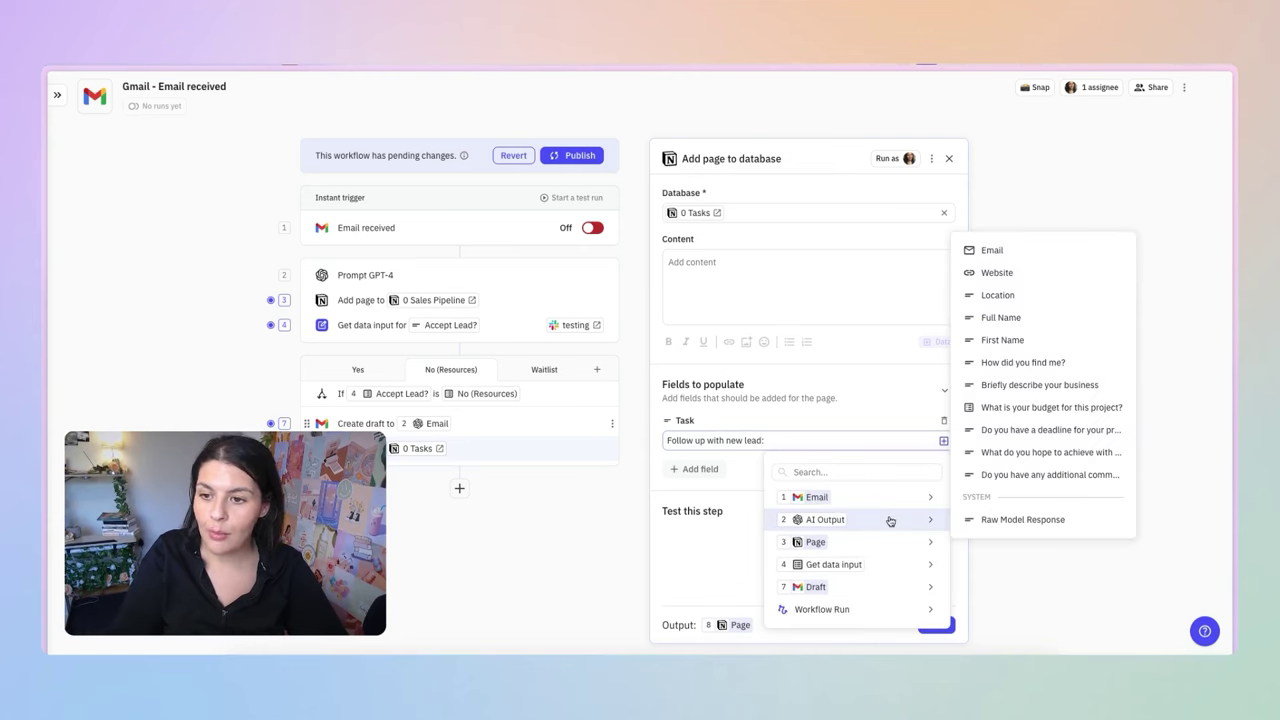
click(1025, 317)
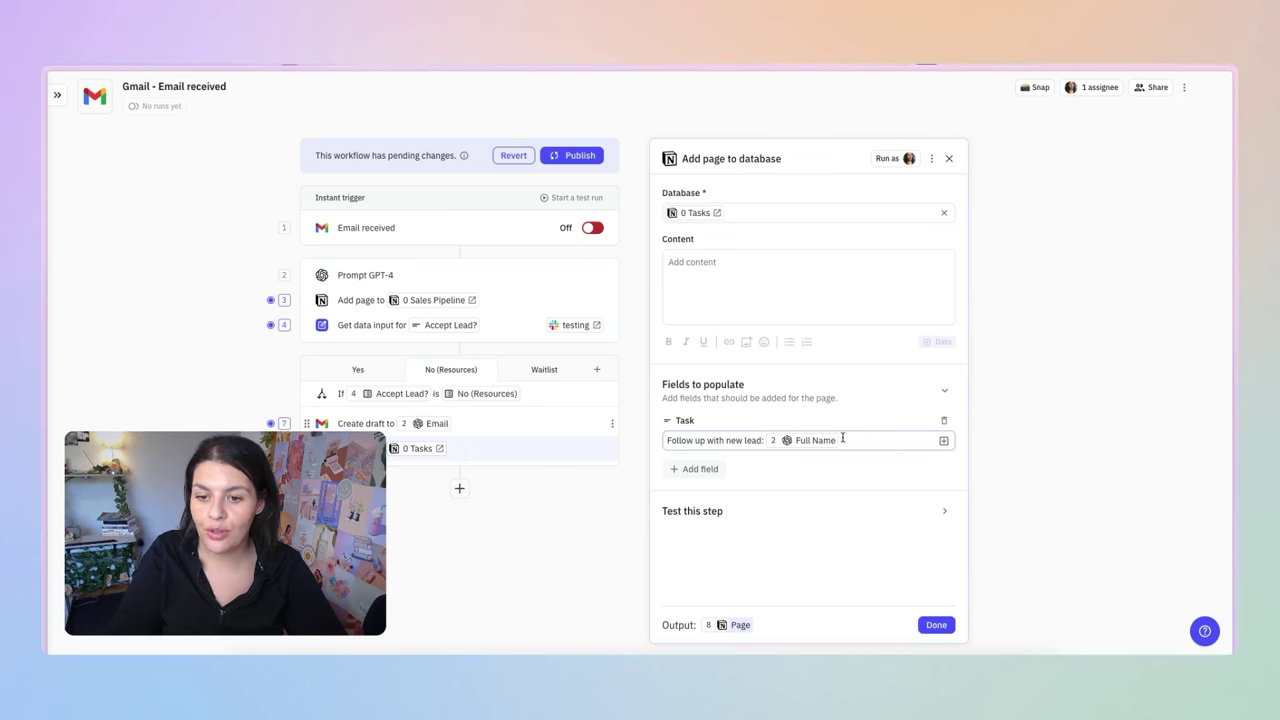
Add Date, Department, Status, Priority and Deal to the fields populated on the 0 Tasks page
click(709, 471)
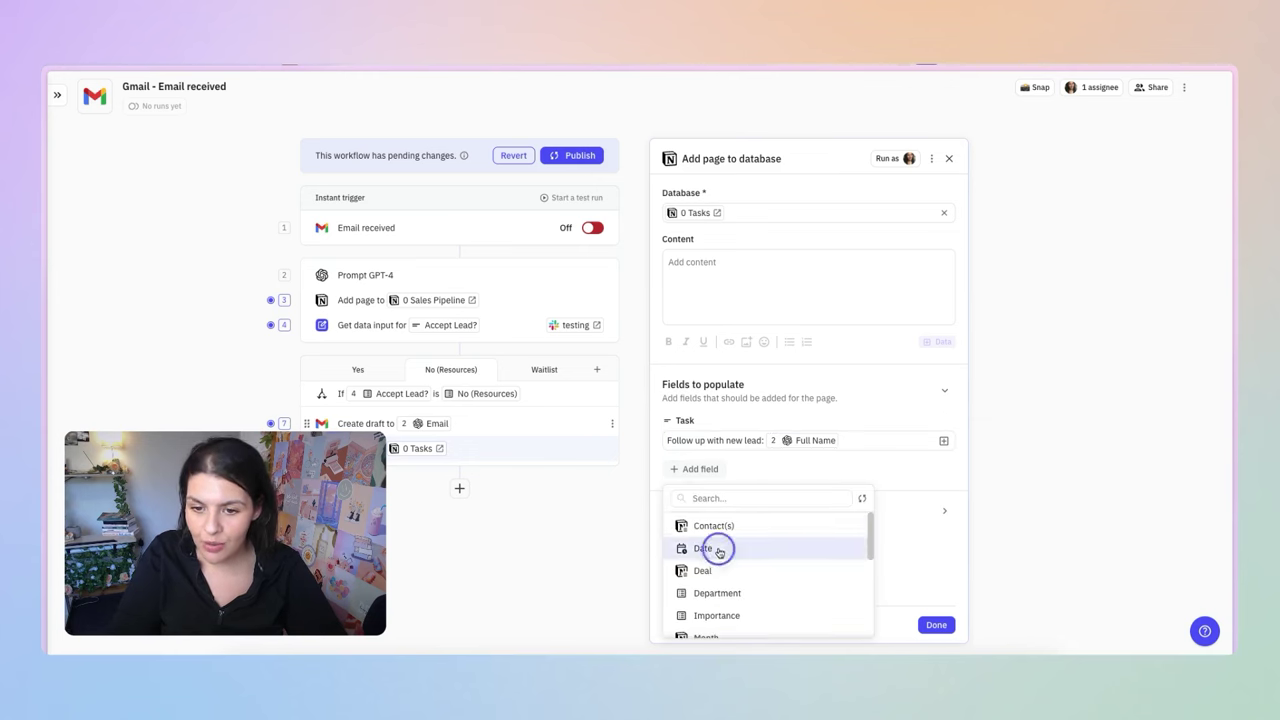
click(715, 547)
click(709, 517)
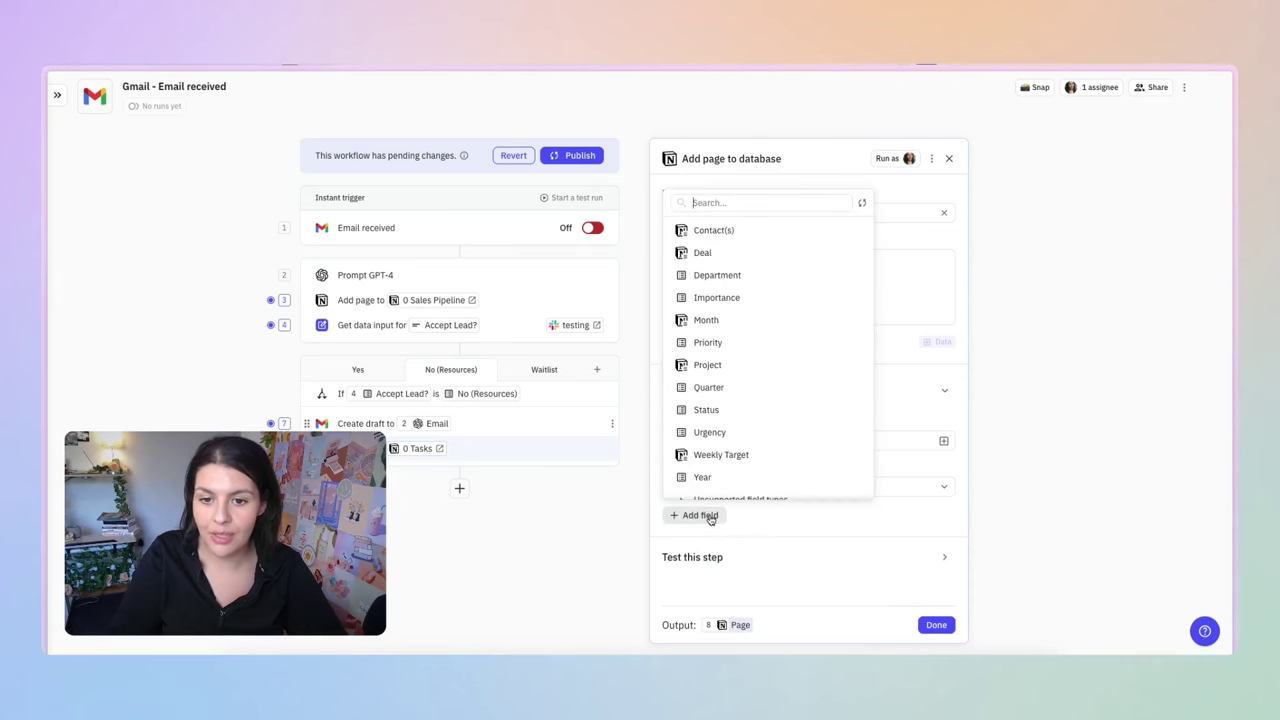
click(708, 319)
Set the task's Date to the Workflow Run's Current date/time
click(803, 330)
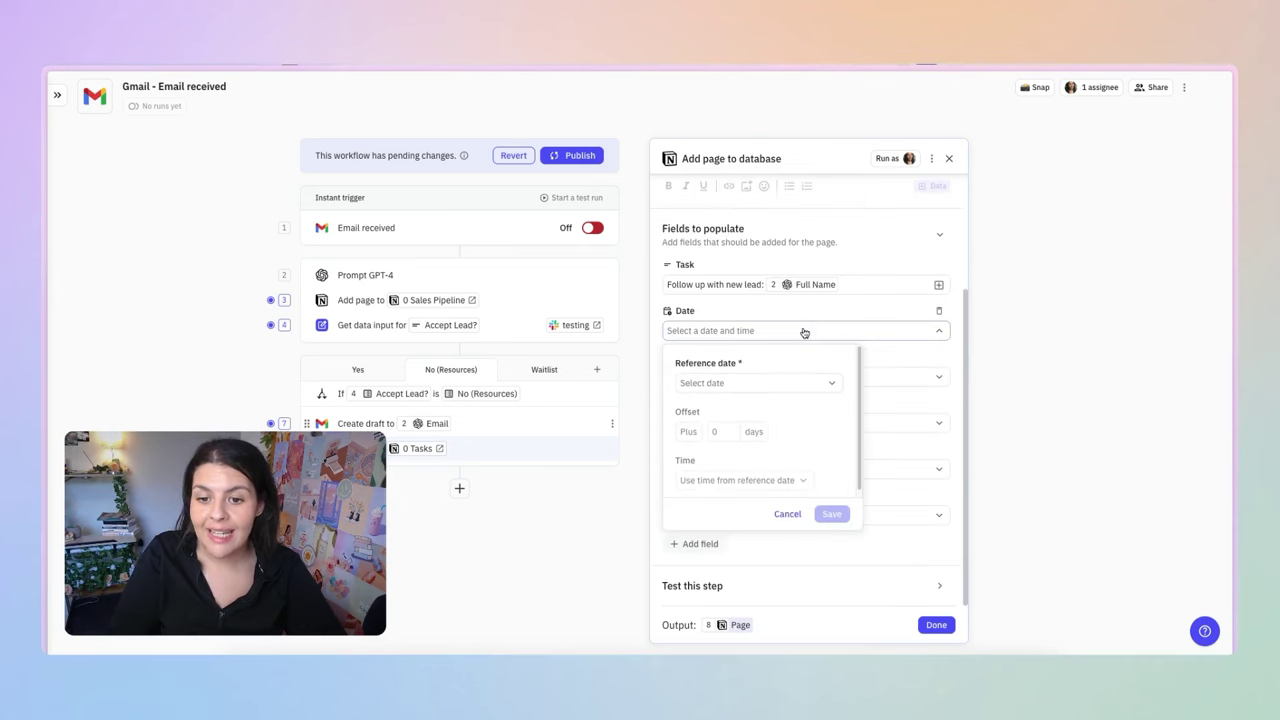
click(797, 384)
mouse_move(757, 536)
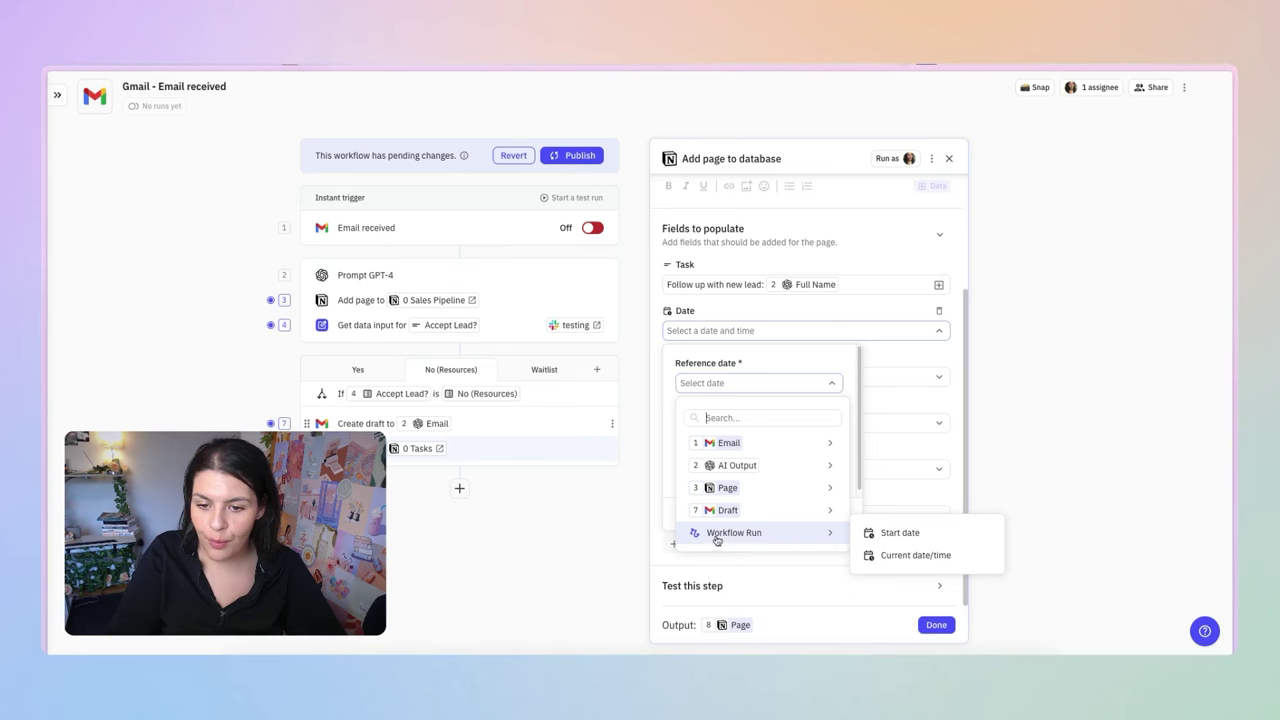
click(893, 556)
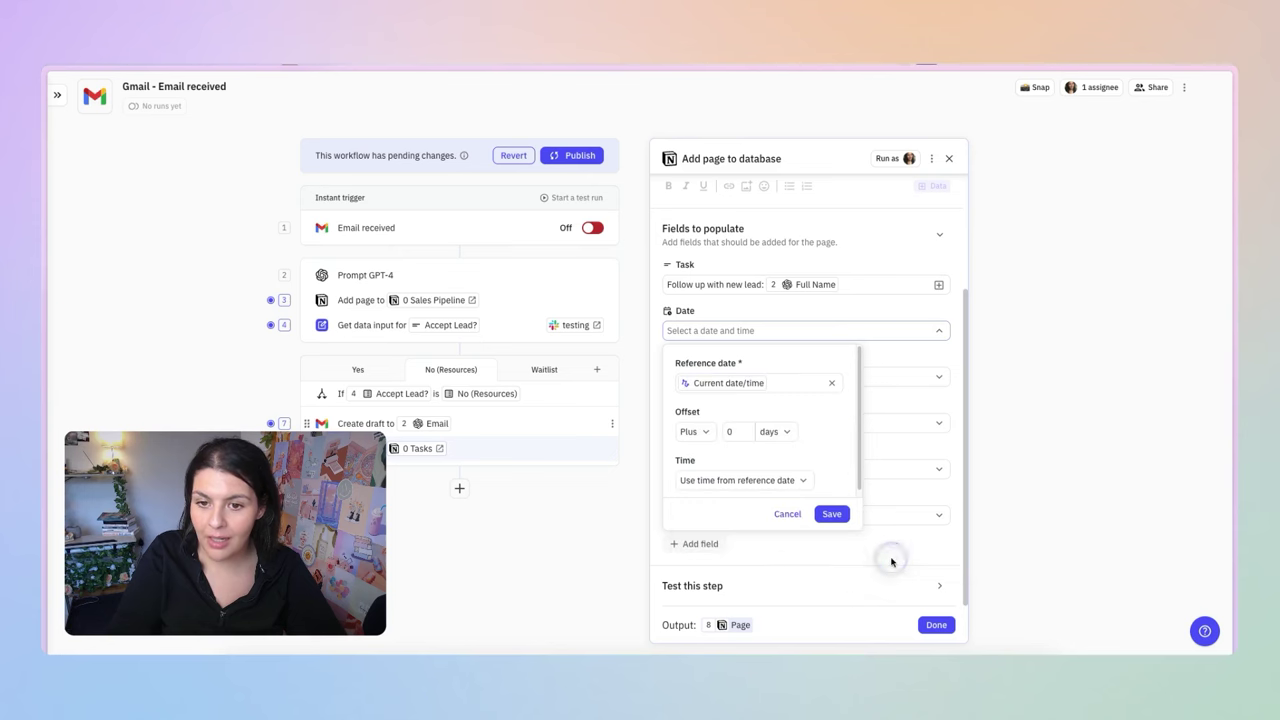
click(836, 515)
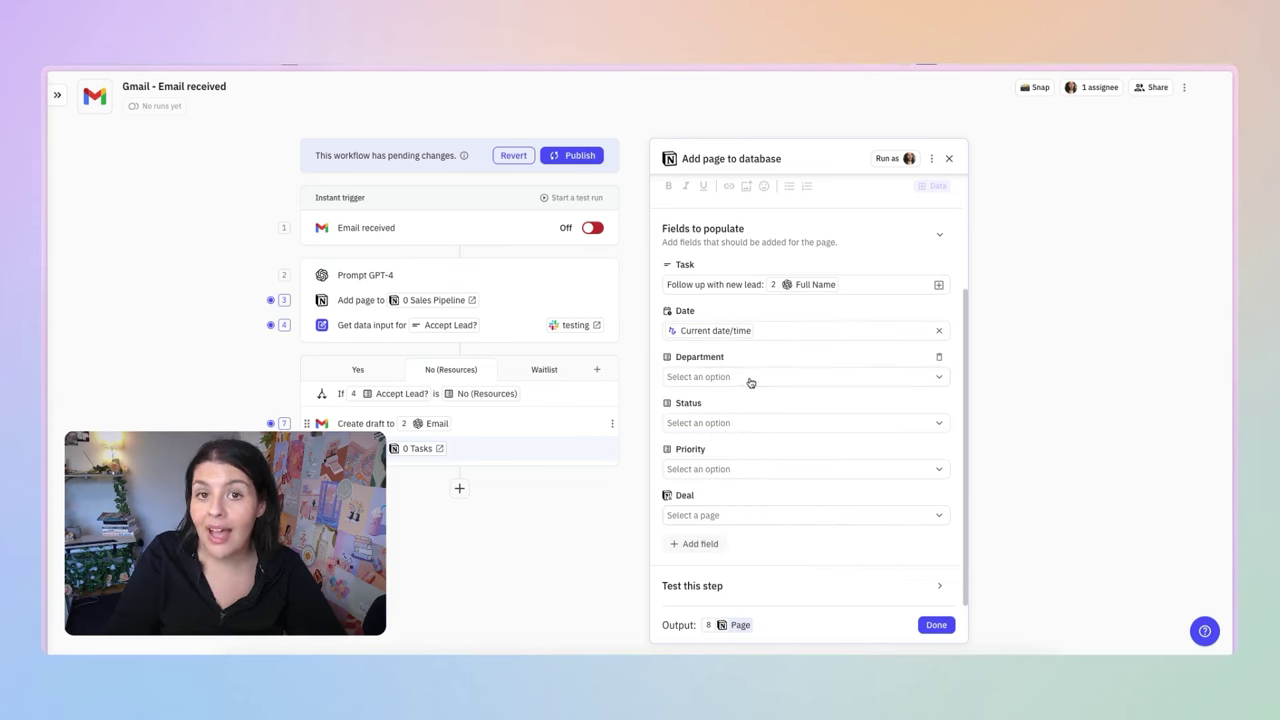
Set the task's Department to Sales, Status to Captured and Priority to 1st Priority
click(750, 378)
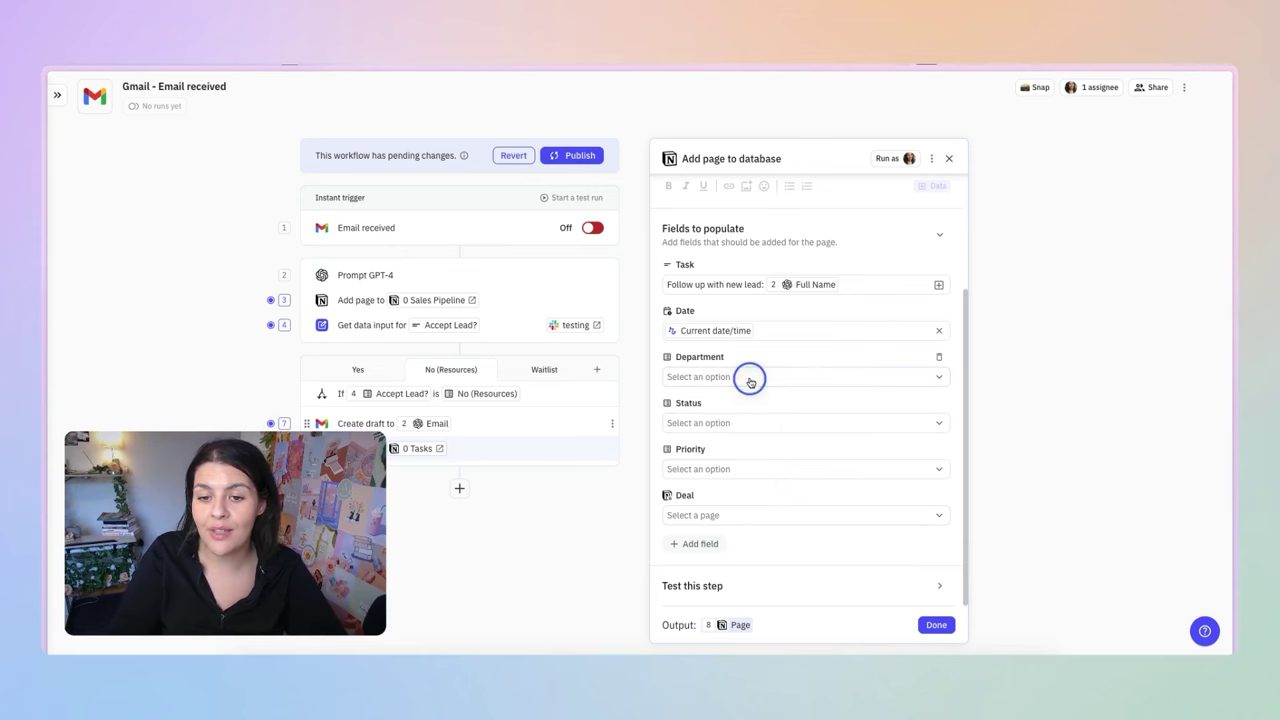
click(741, 458)
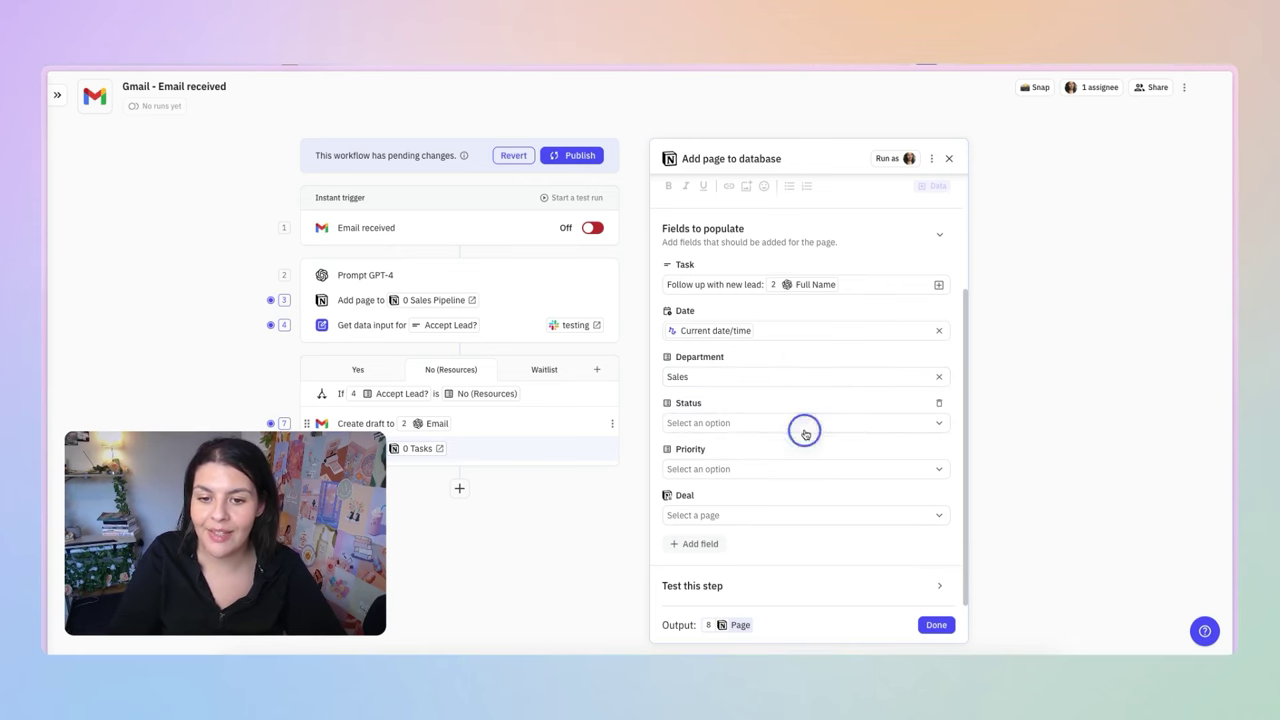
click(803, 424)
click(784, 504)
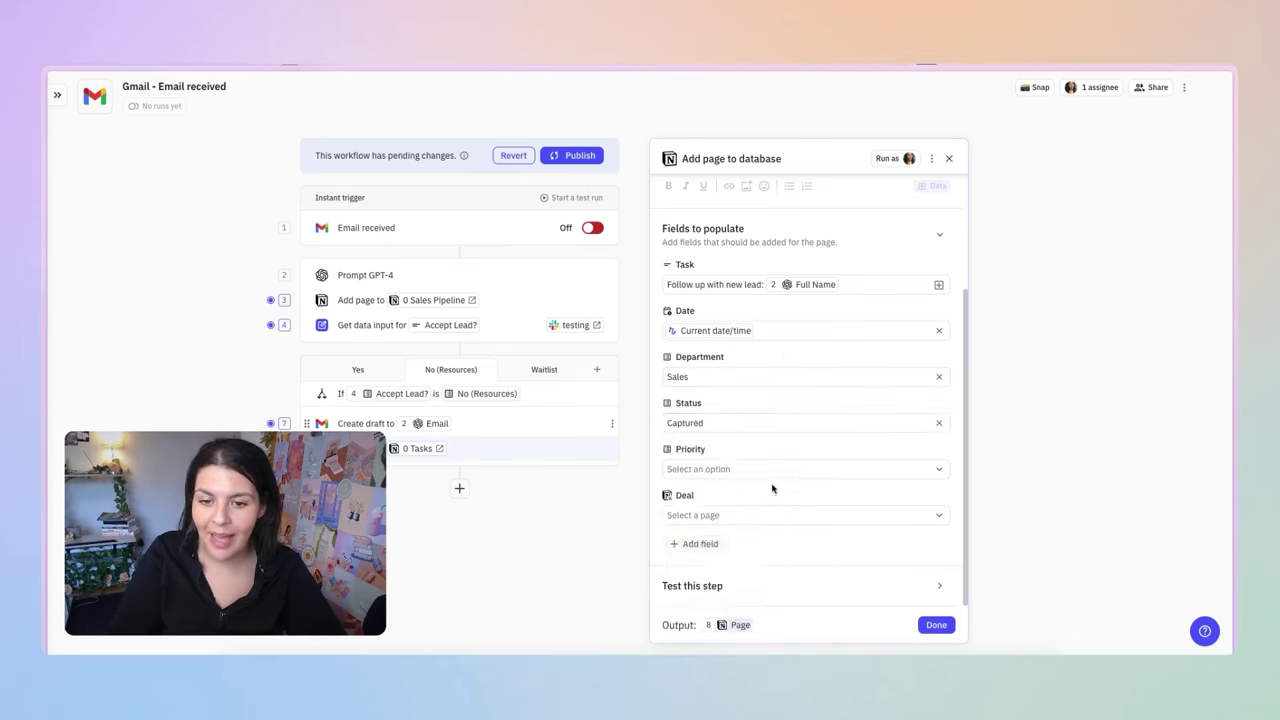
click(771, 470)
click(763, 527)
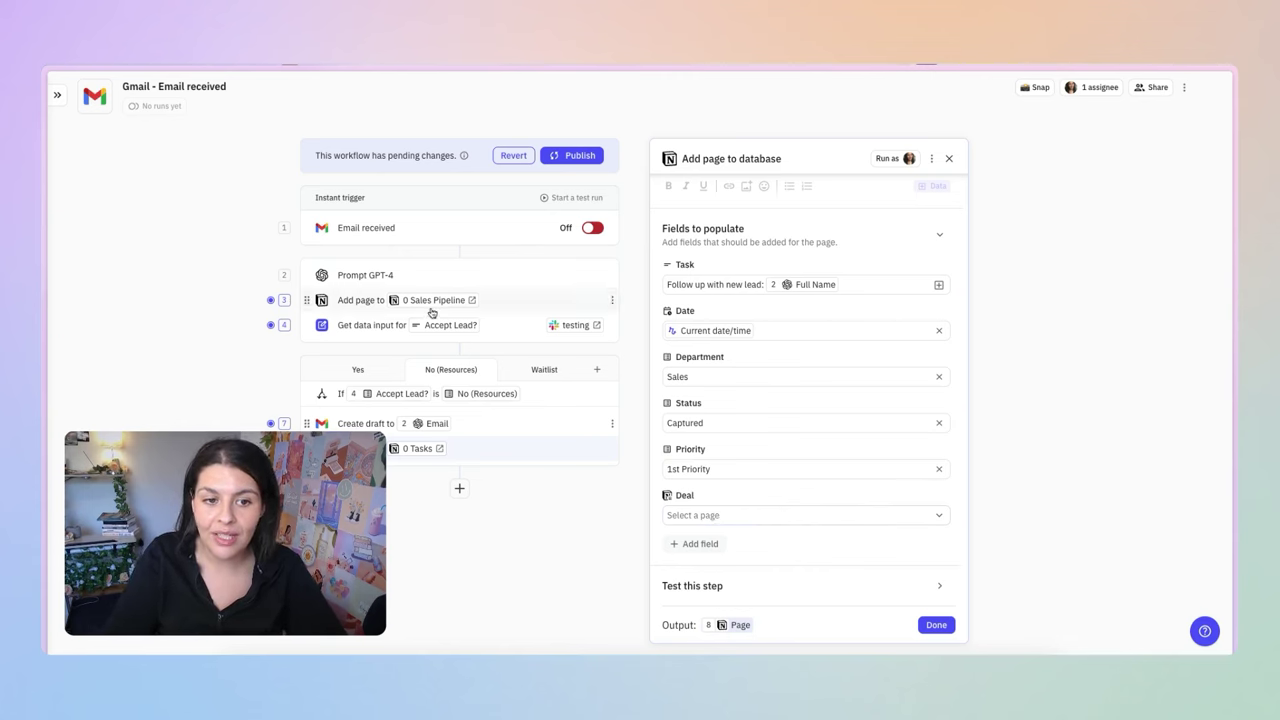
Choose a page for the task's Deal field and finish the 0 Tasks step
click(708, 516)
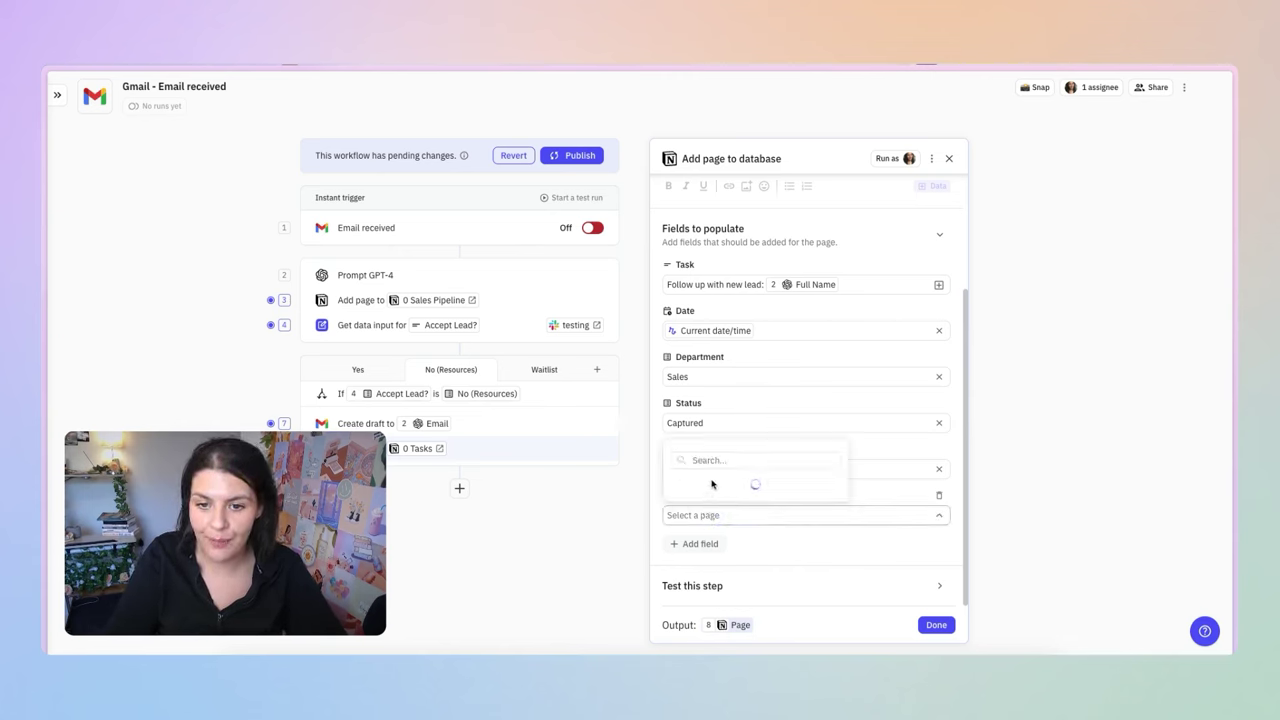
click(713, 484)
click(943, 628)
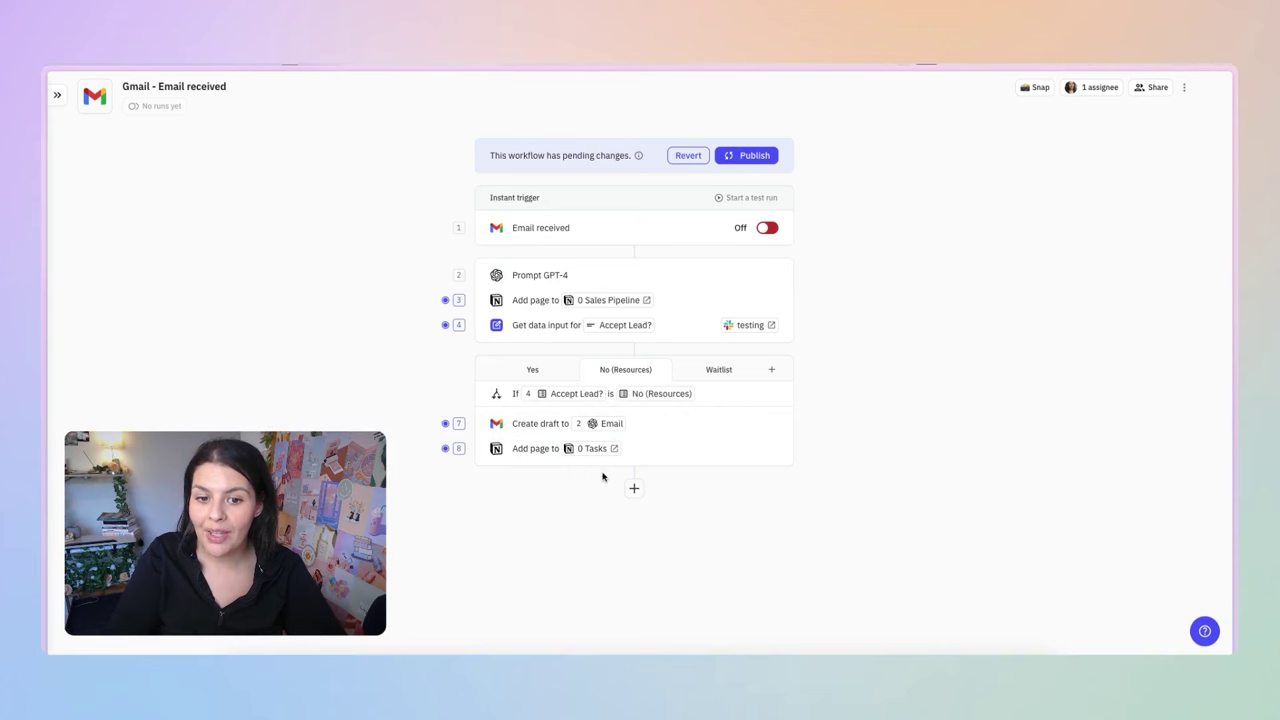
Add a Gmail Send email step to the Waitlist path
click(720, 369)
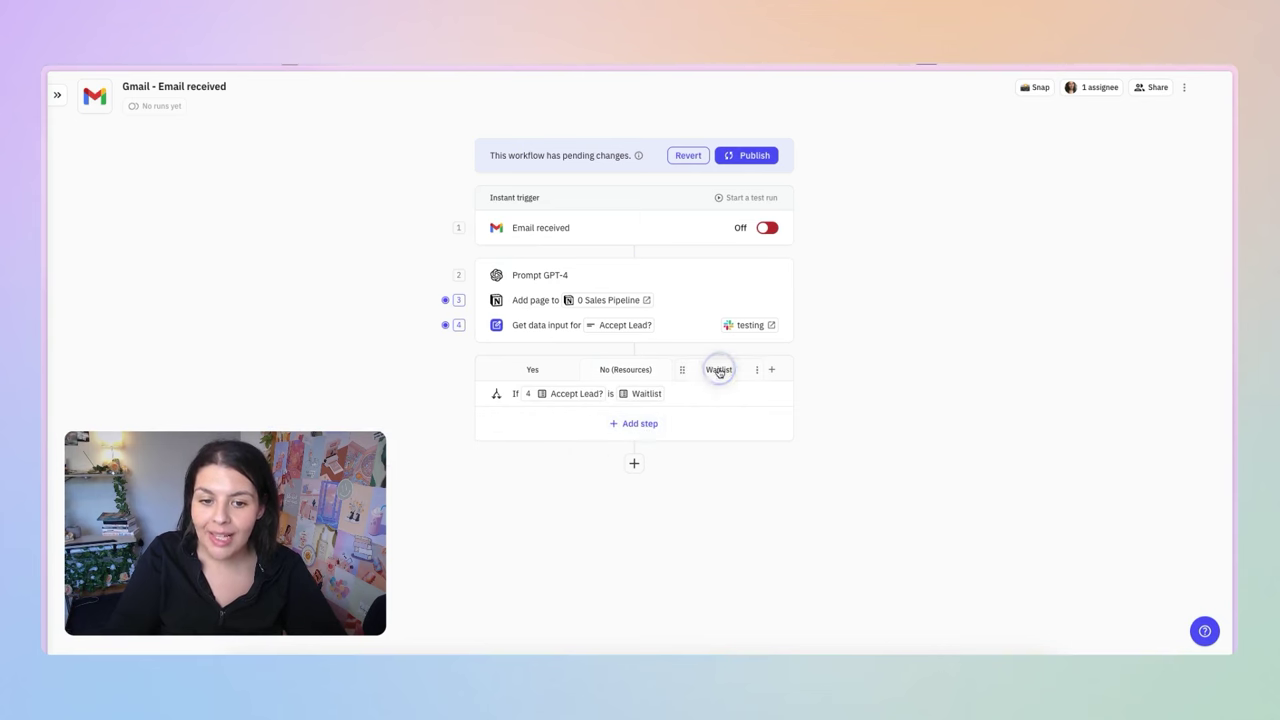
click(643, 424)
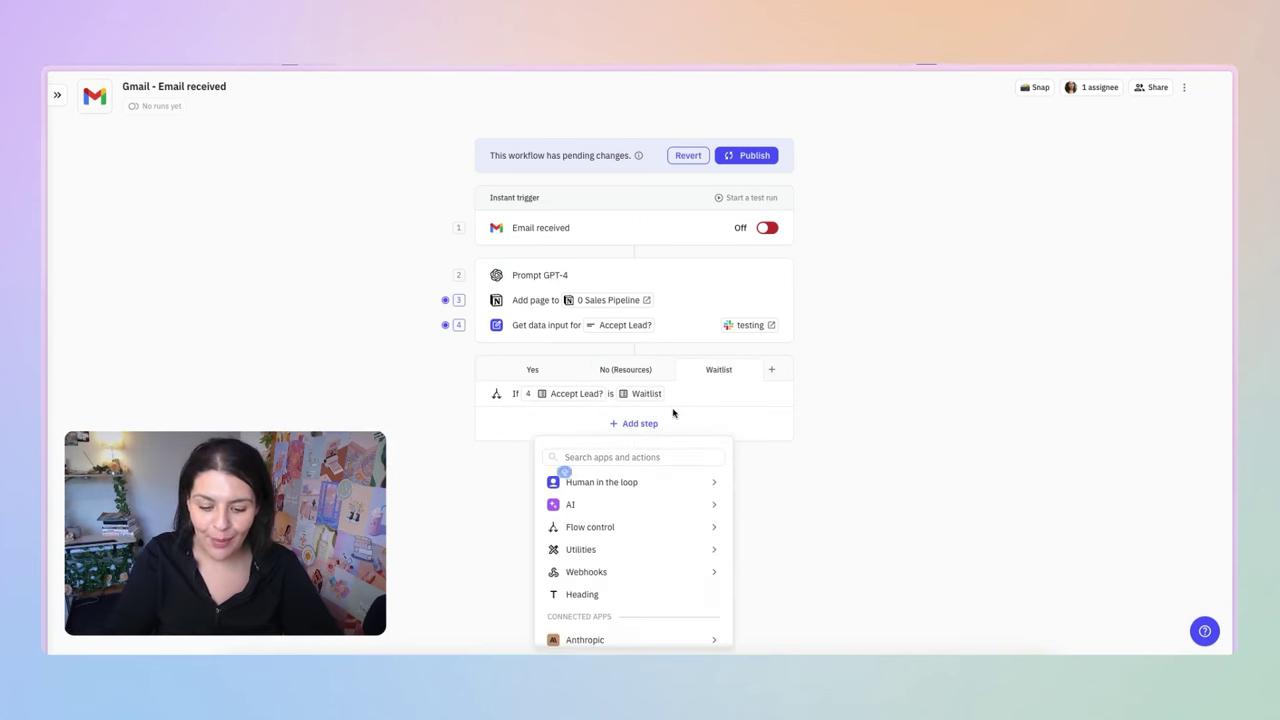
text(Gmail)
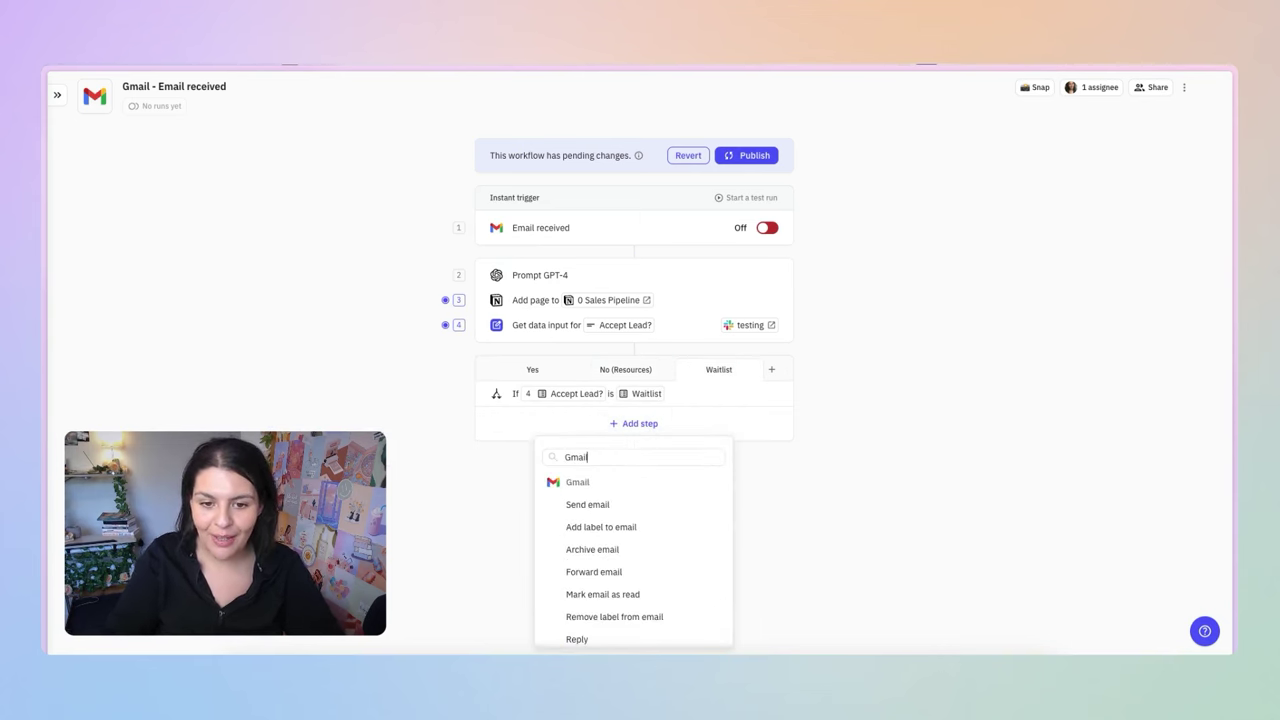
click(637, 507)
Address the waitlist email to the AI Output's Email with subject "Thank you for your BusinessOPS Inquiry!" and the full-capacity message, inserting First Name after "Hi"
click(700, 259)
mouse_move(760, 341)
click(906, 344)
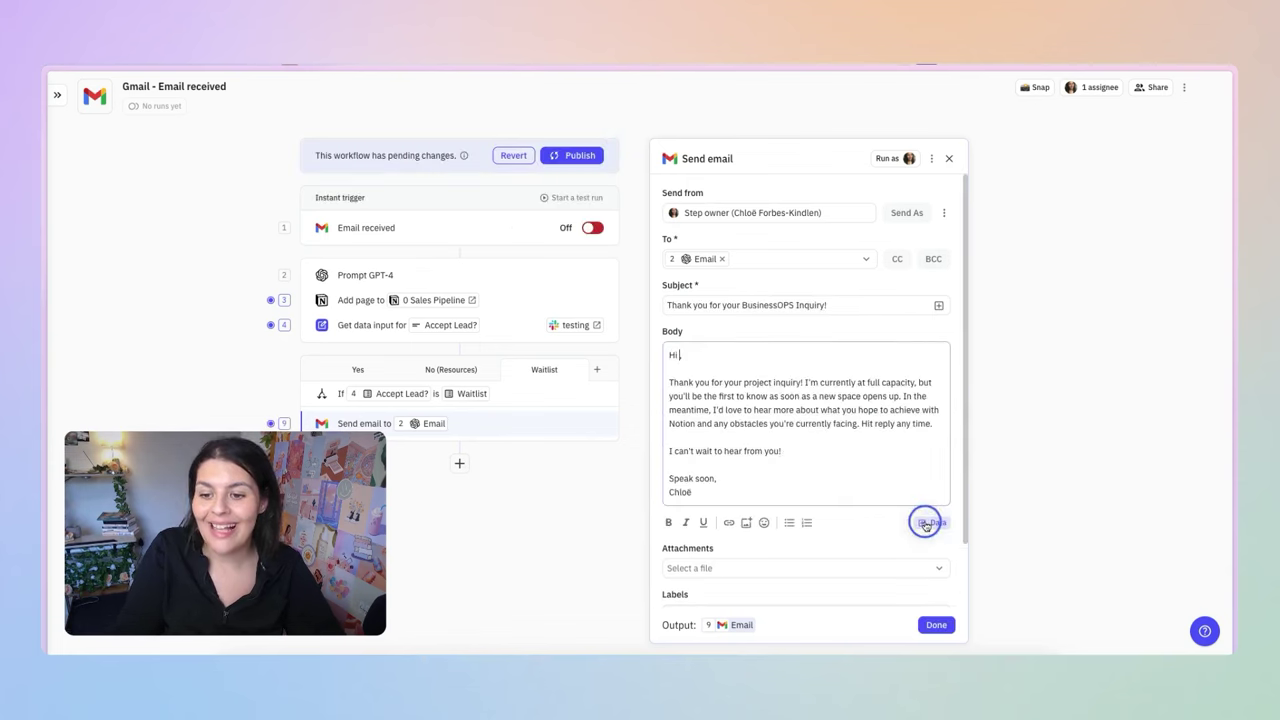
click(930, 522)
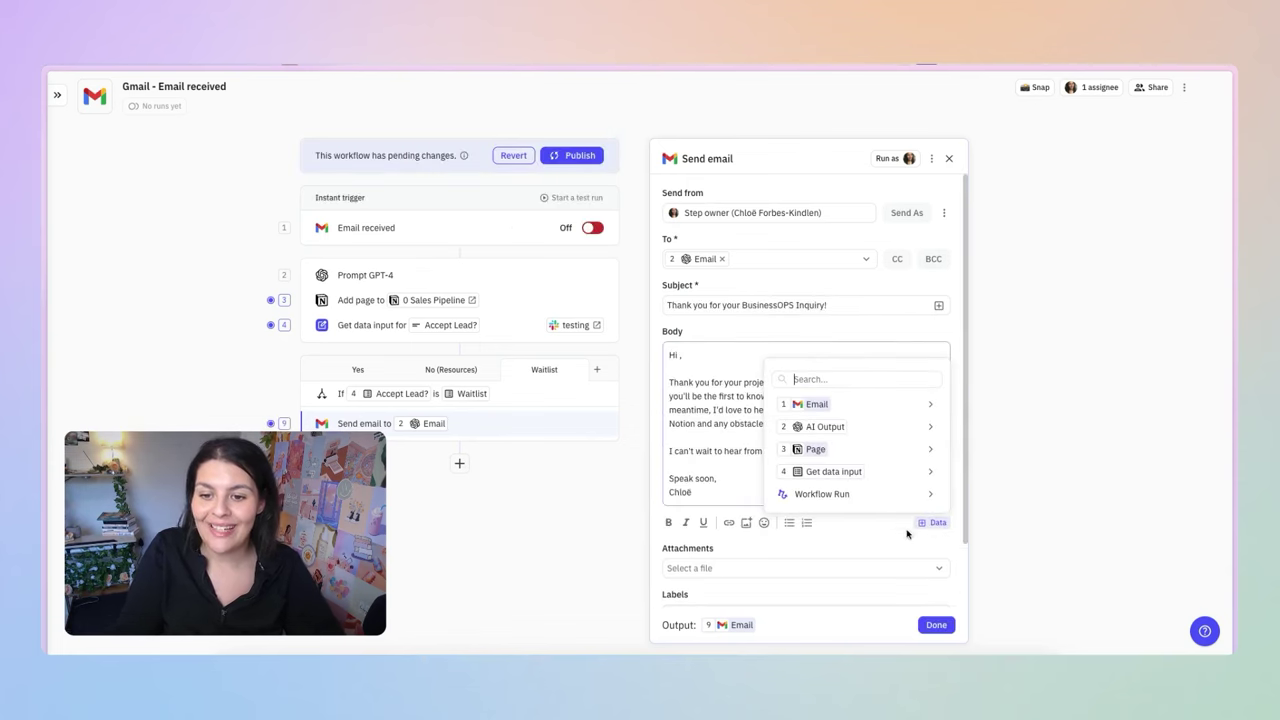
mouse_move(900, 428)
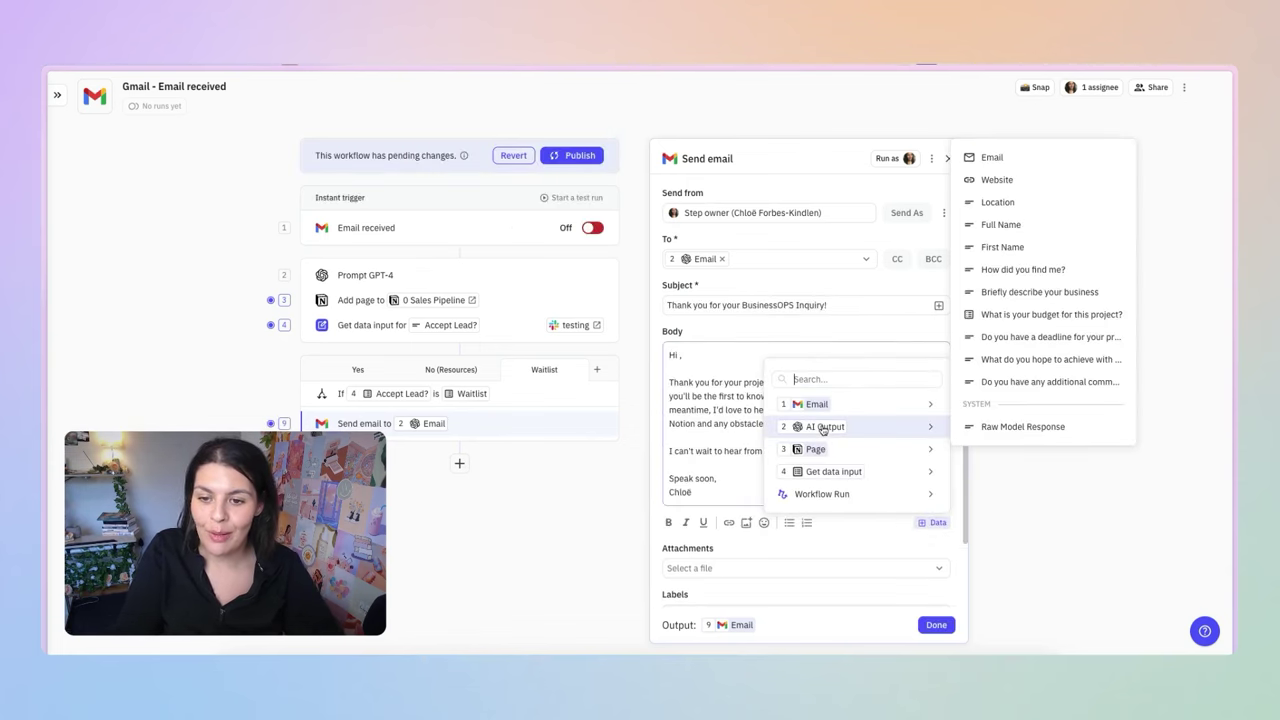
click(1054, 248)
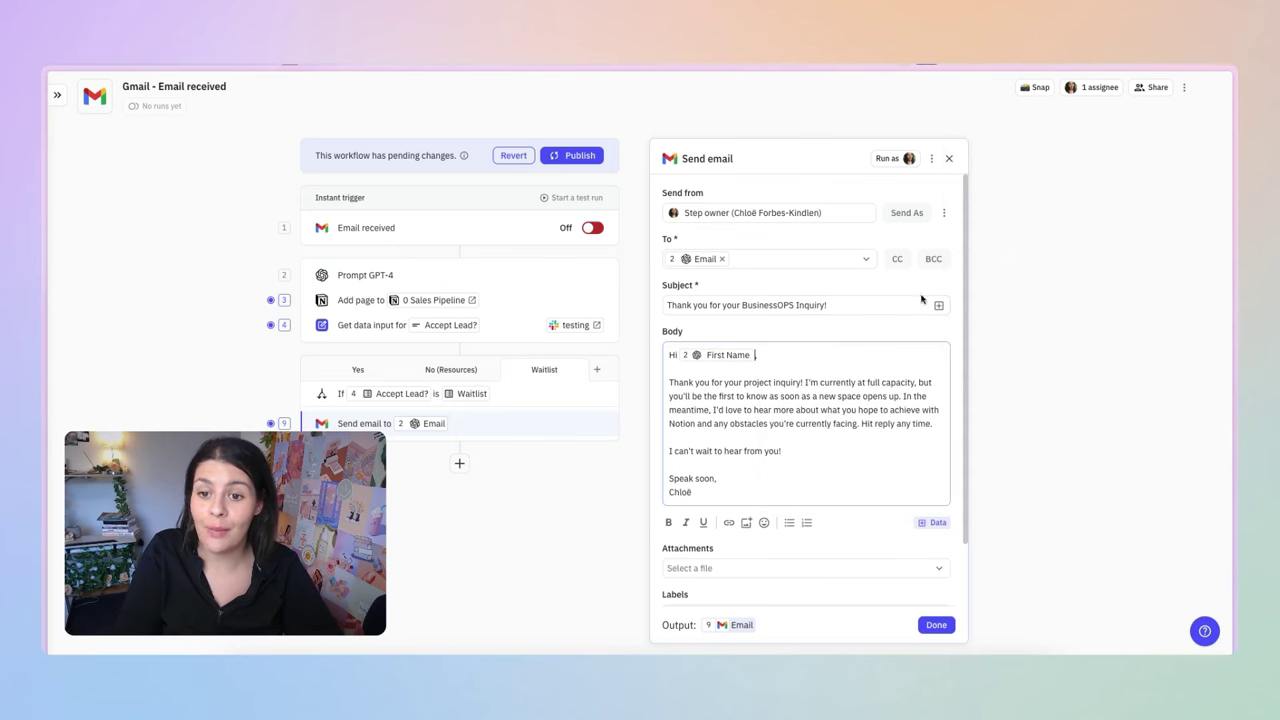
Insert a comma and the AI Output's First Name before the subject's exclamation mark, and finish the waitlist email step
click(823, 302)
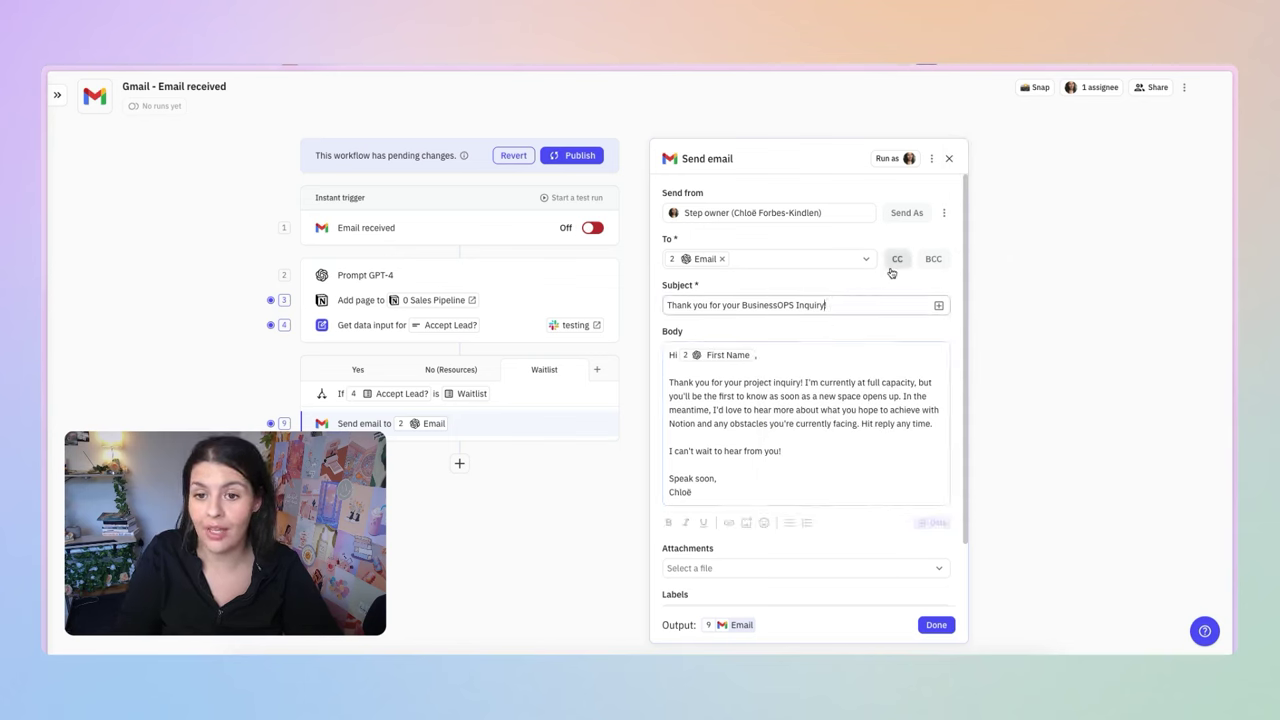
click(938, 305)
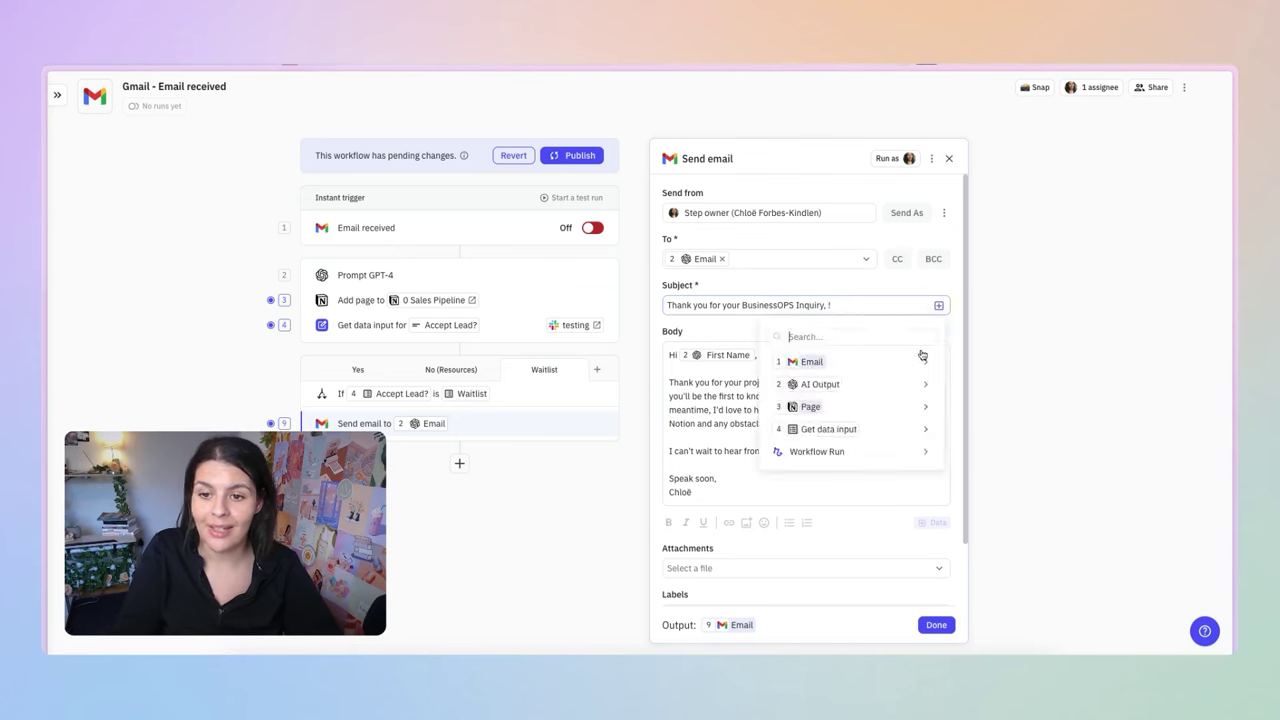
click(922, 356)
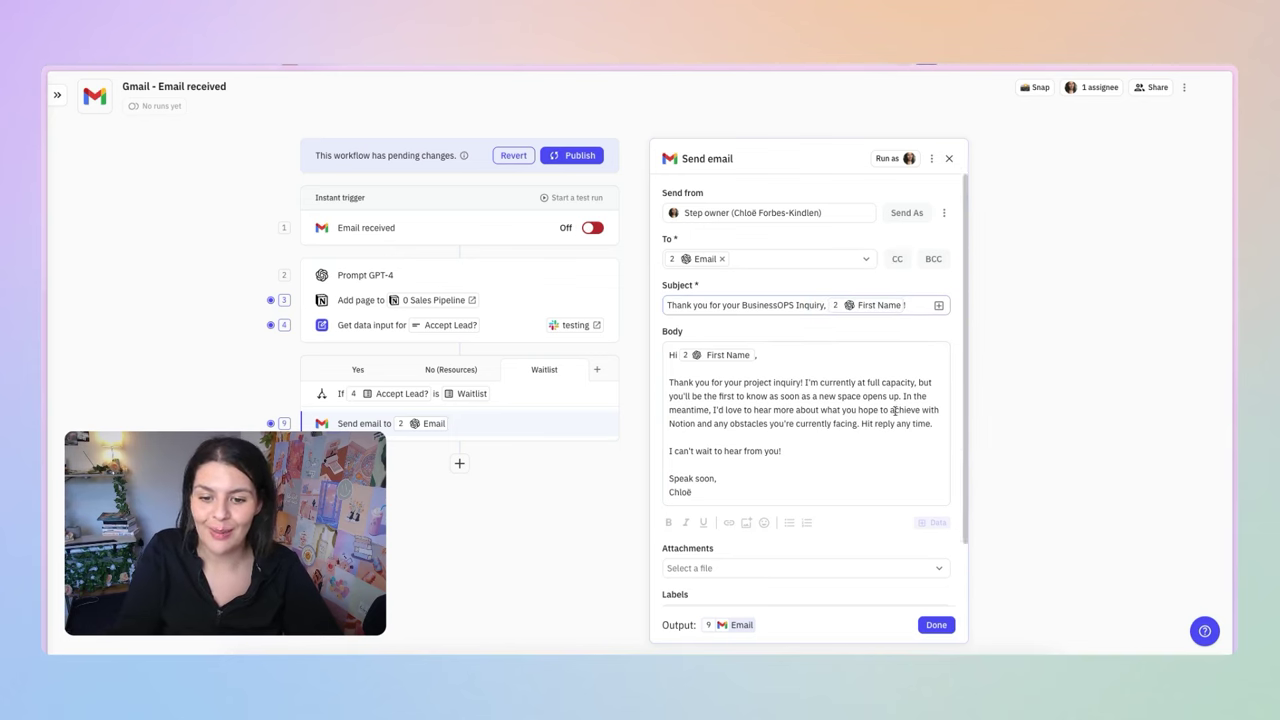
scroll(879, 411, down, 1)
scroll(879, 411, down, 1)
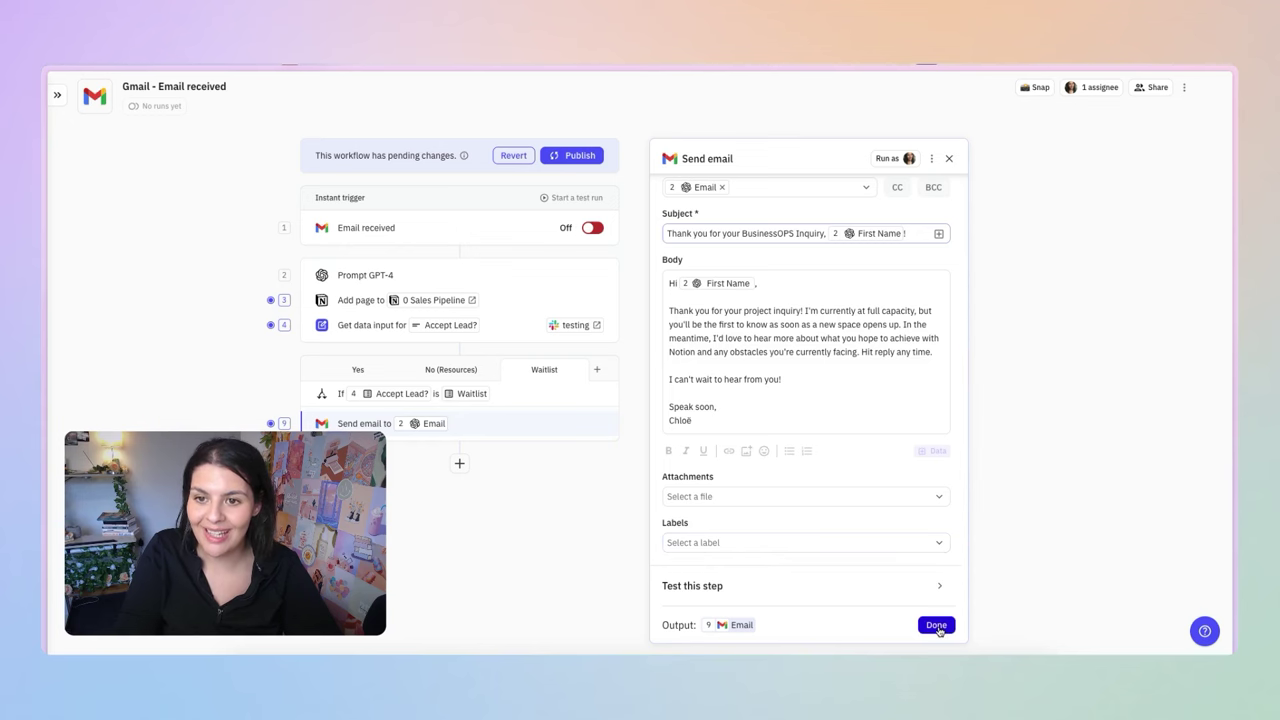
click(936, 626)
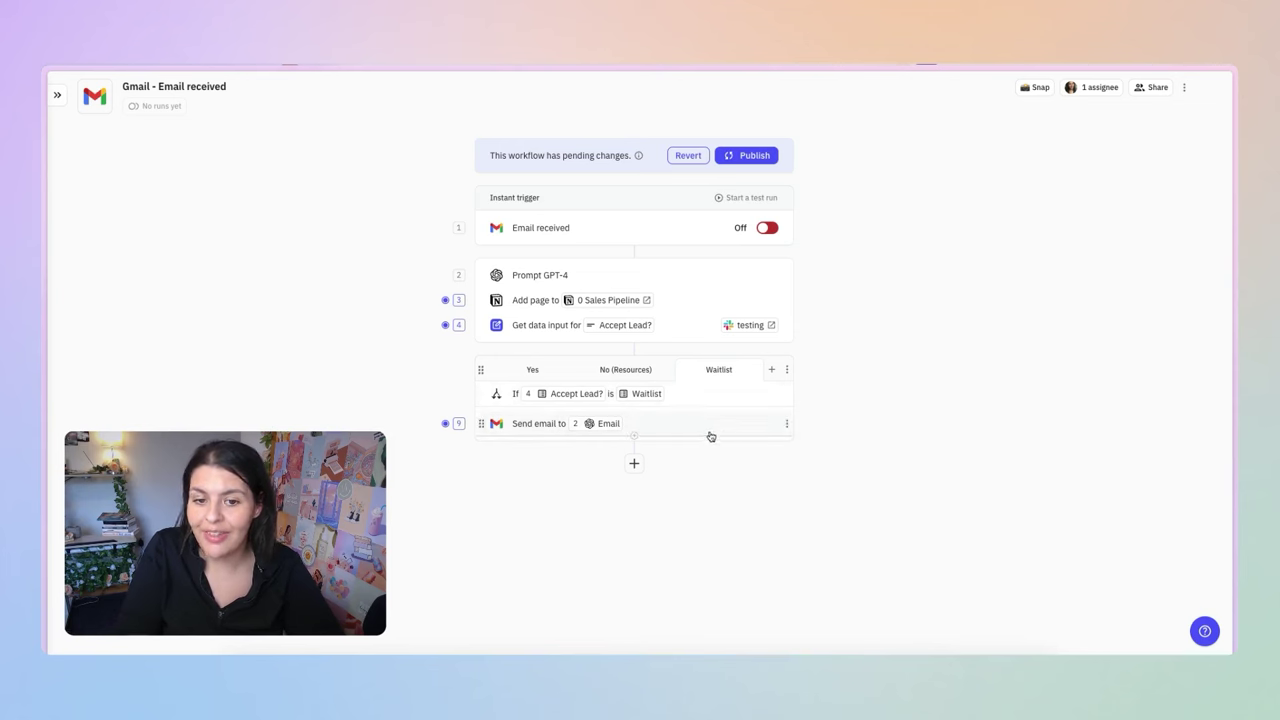
Duplicate the Create or update page in 0 Contacts step in the Yes path, keeping its settings
click(533, 372)
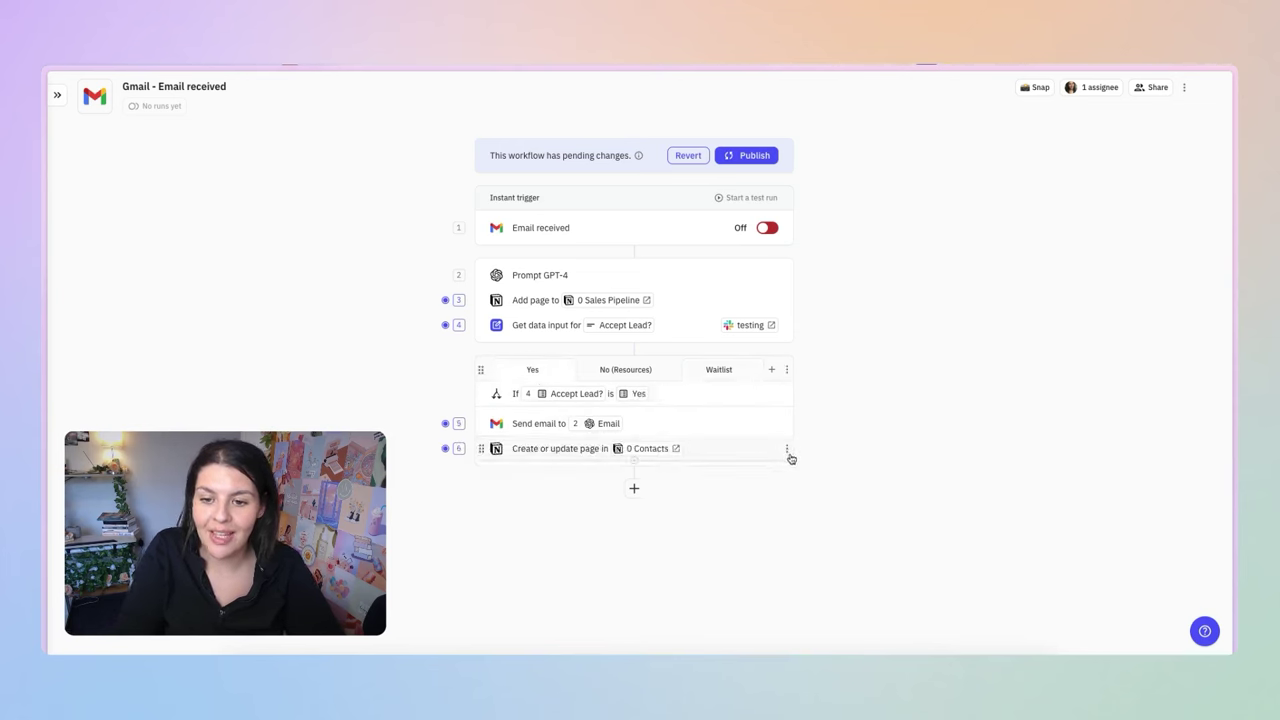
click(788, 450)
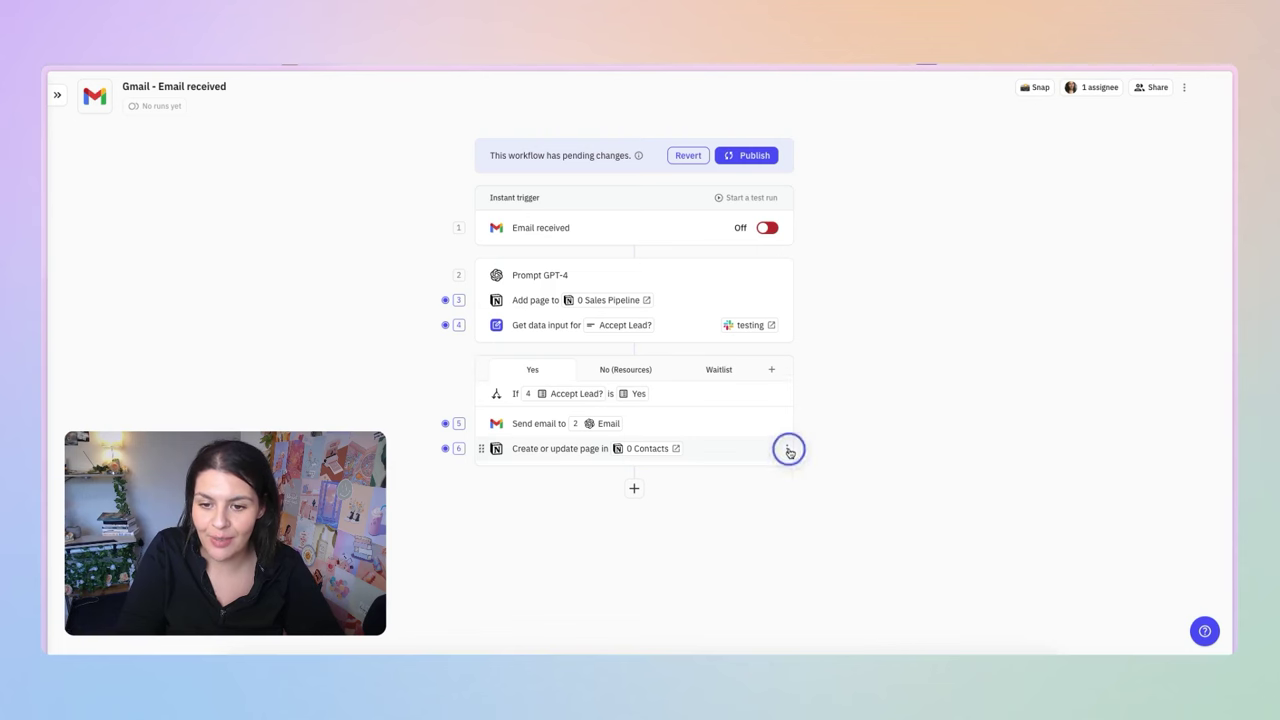
click(765, 485)
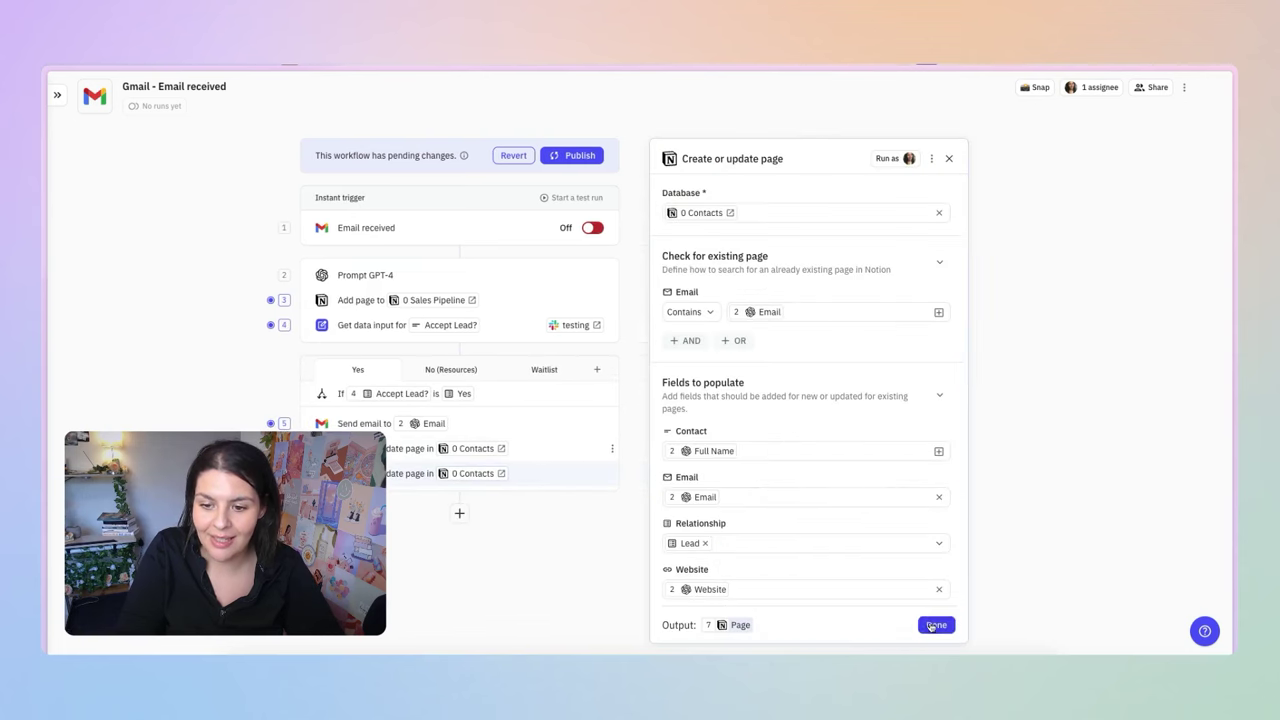
click(936, 626)
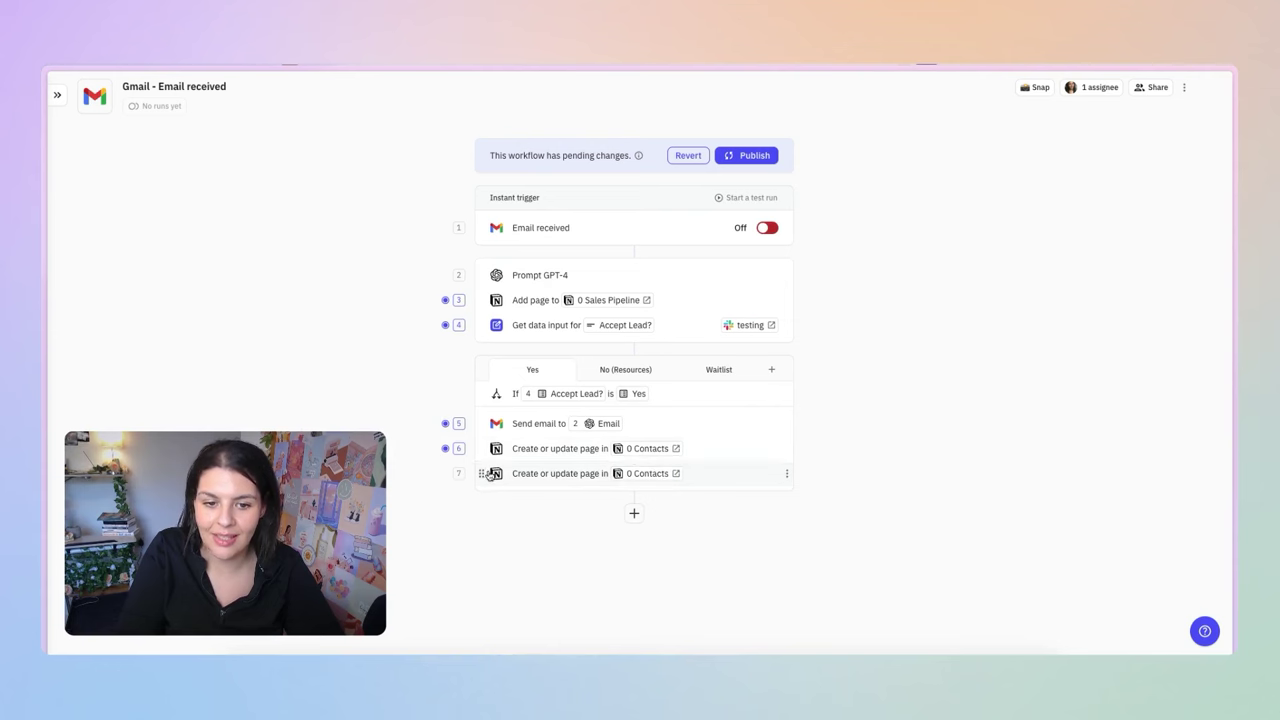
Move the duplicated 0 Contacts step out of the Yes path and into the Waitlist path, above its Send email step
drag(486, 474, 631, 511)
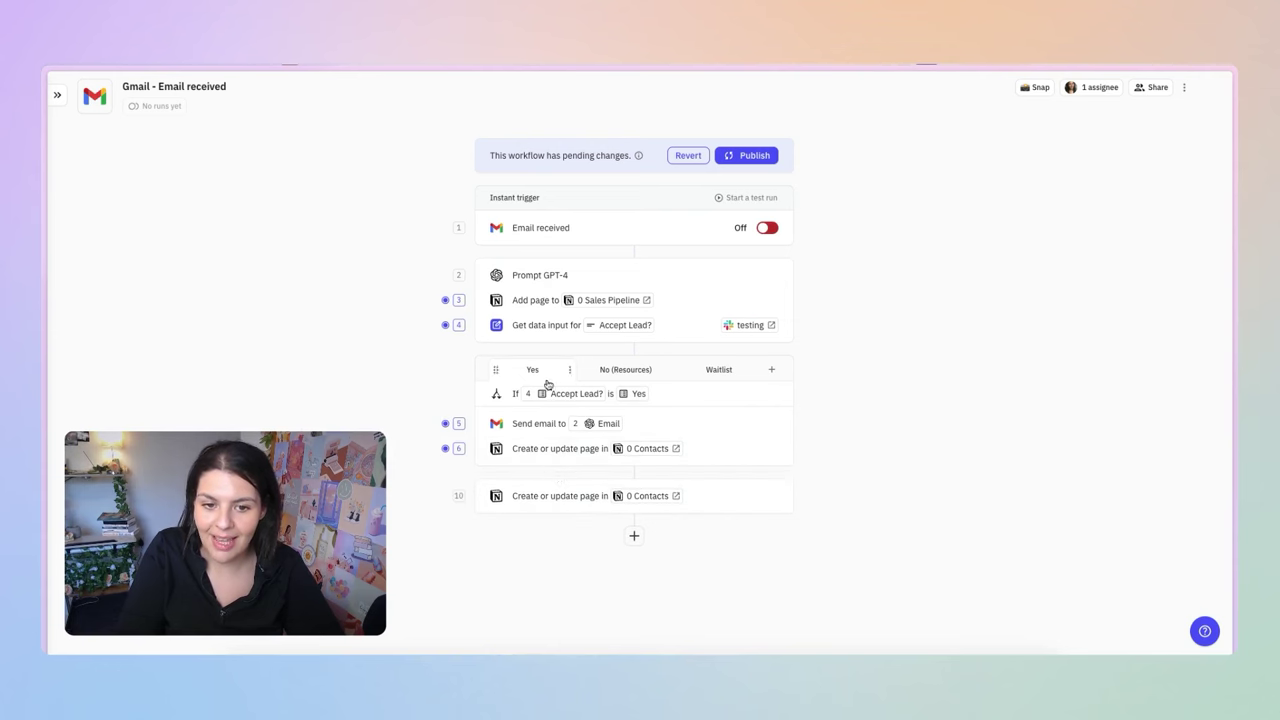
click(725, 371)
drag(484, 469, 502, 428)
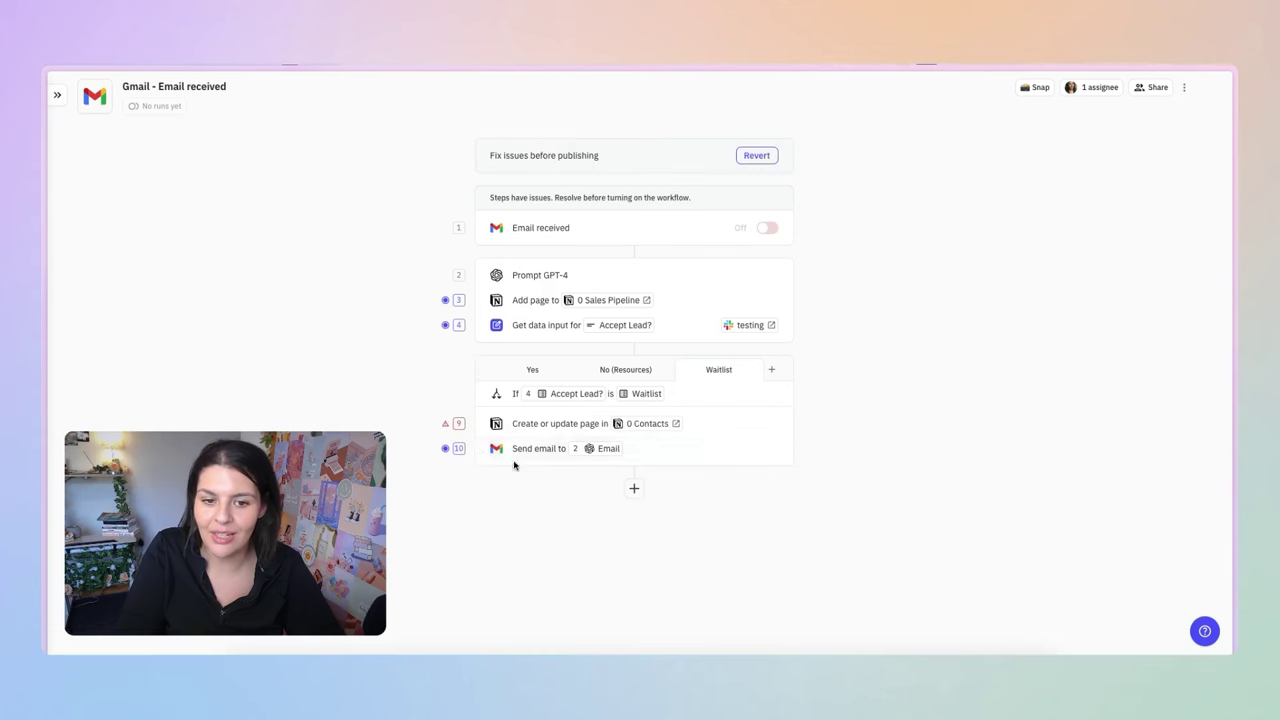
Review the actions in the Yes, No (Resources) and Waitlist paths
click(533, 370)
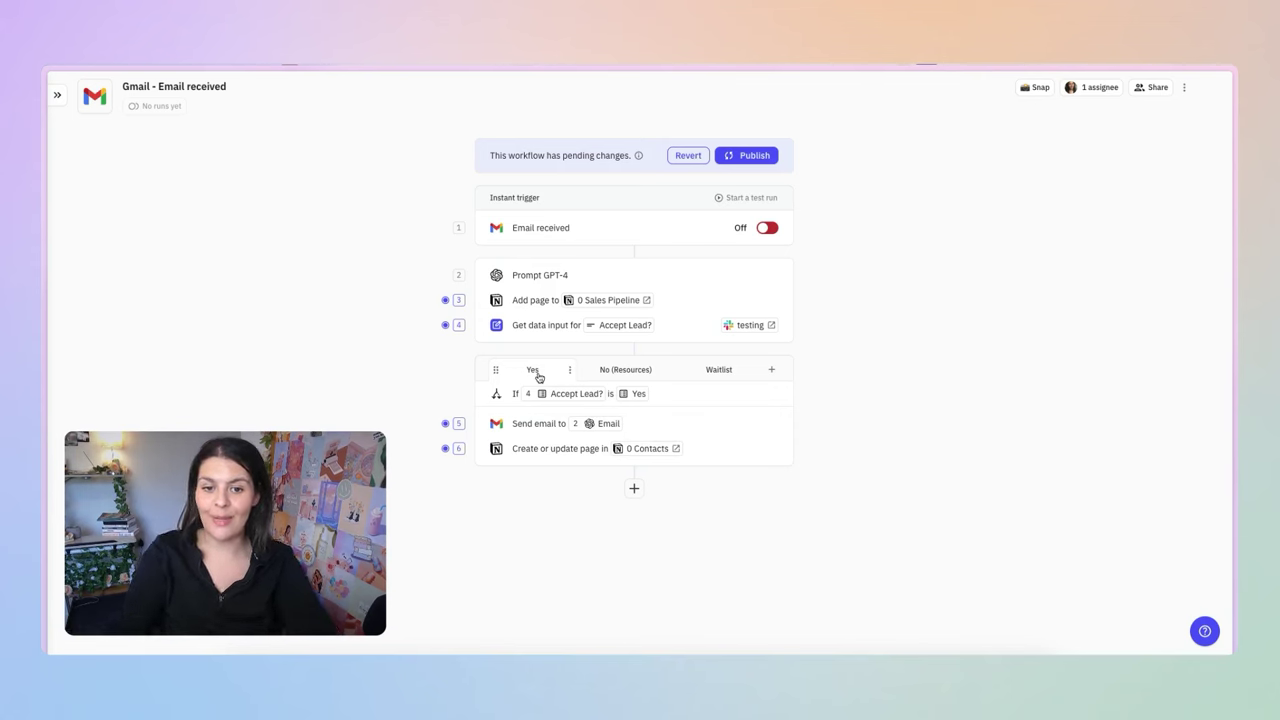
click(605, 370)
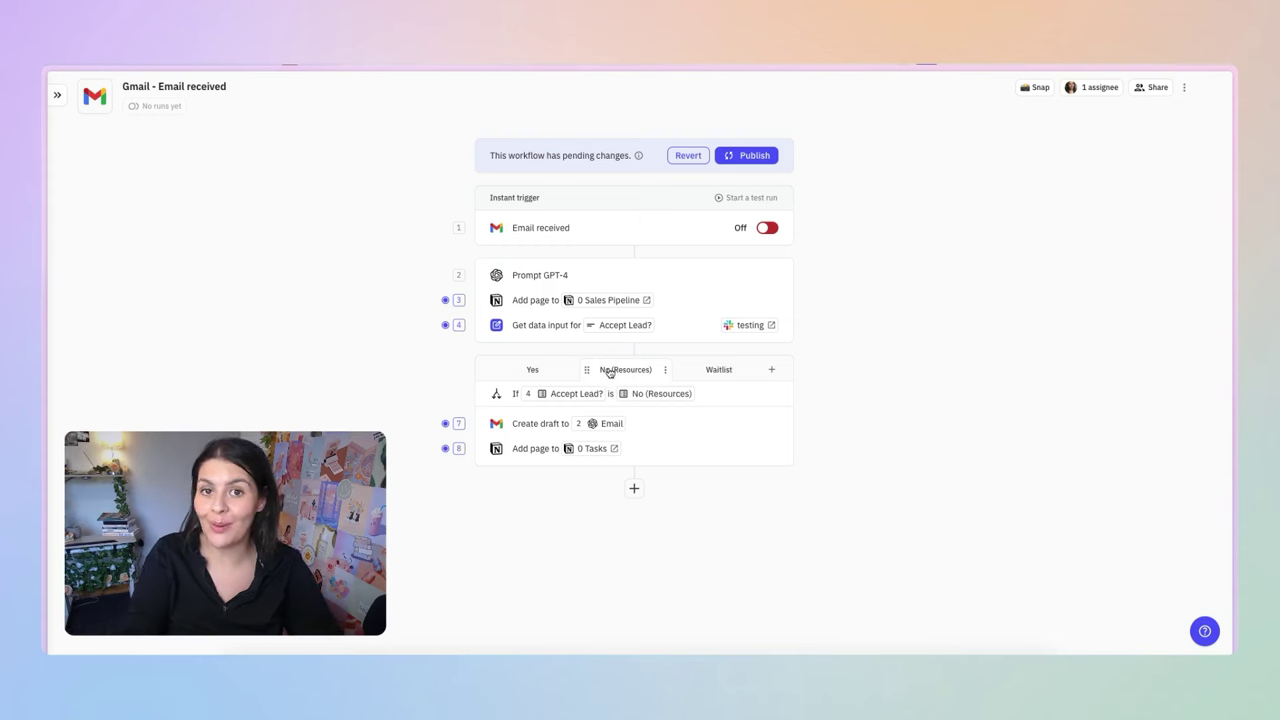
click(717, 370)
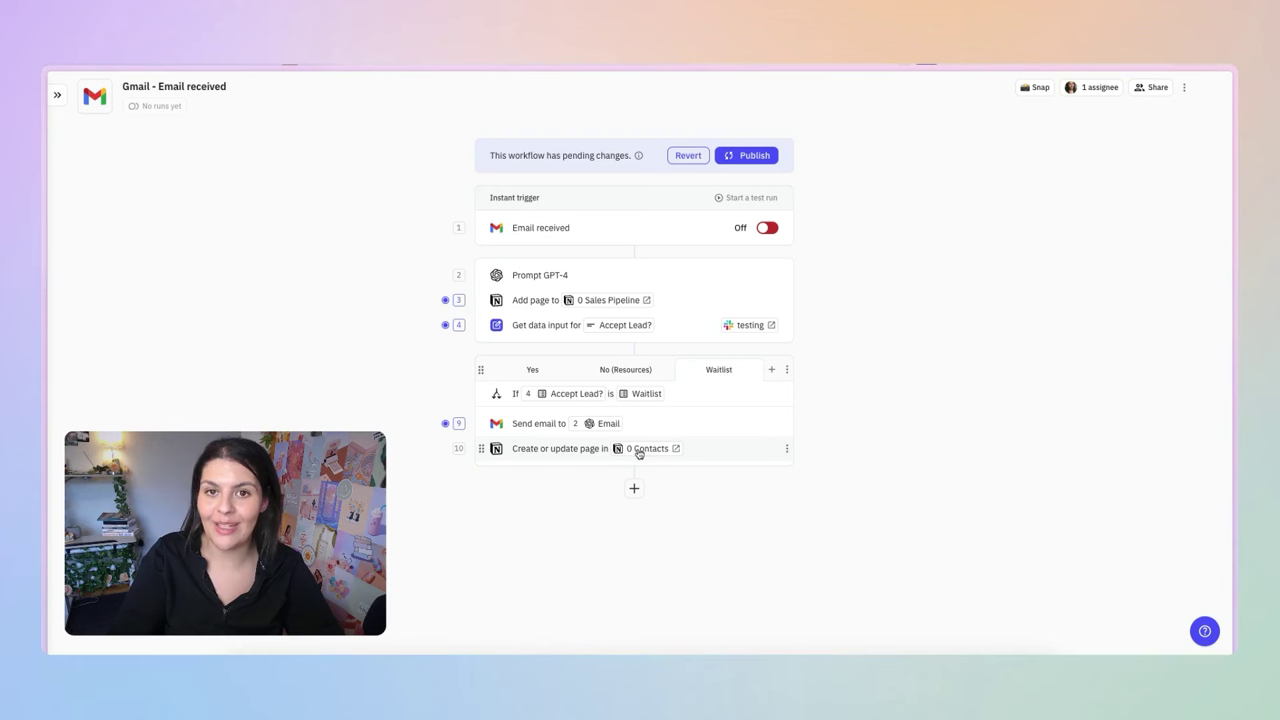
mouse_move(639, 452)
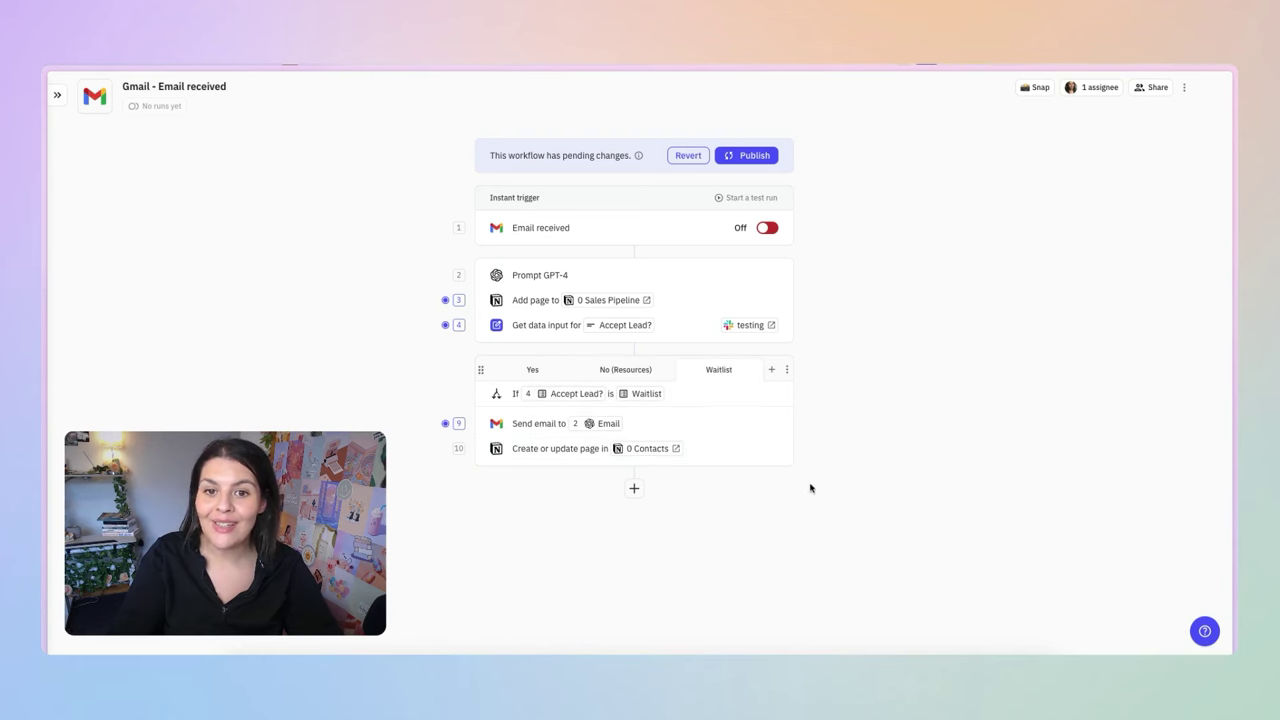
Publish the workflow's pending changes and create a test run from the first Form Submission - BusinessOPS Inquiries email
click(743, 155)
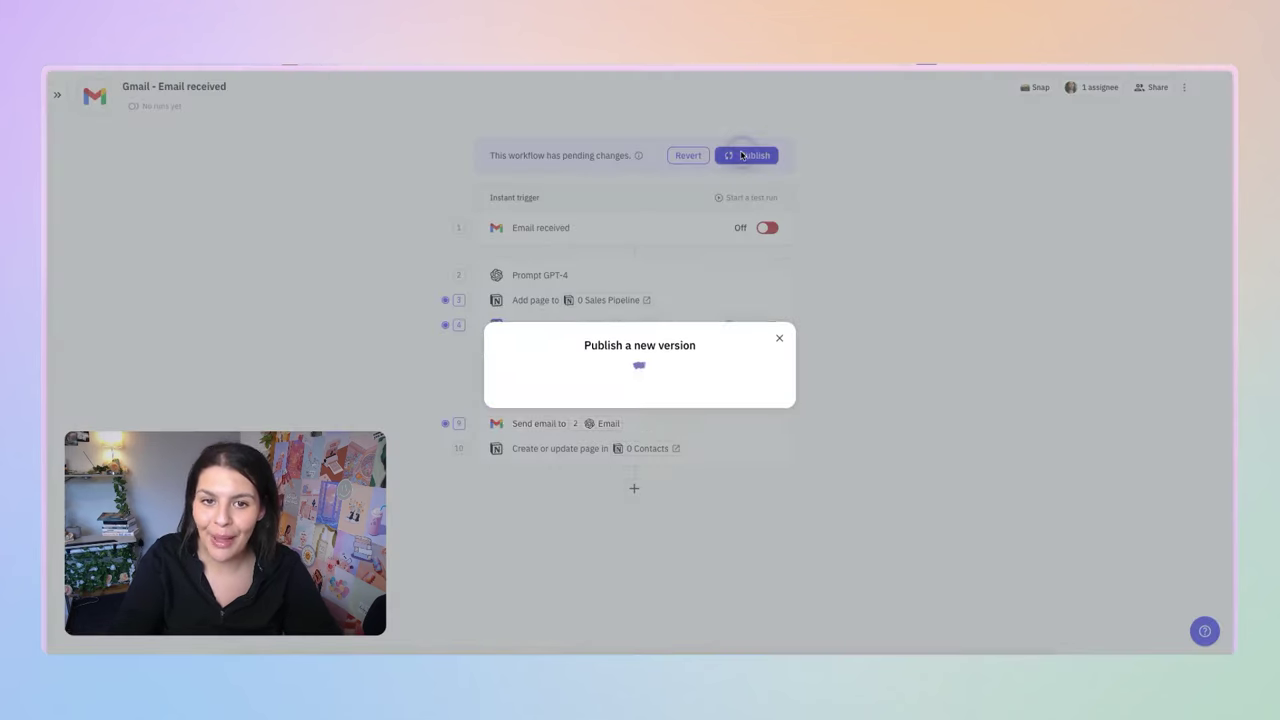
click(742, 399)
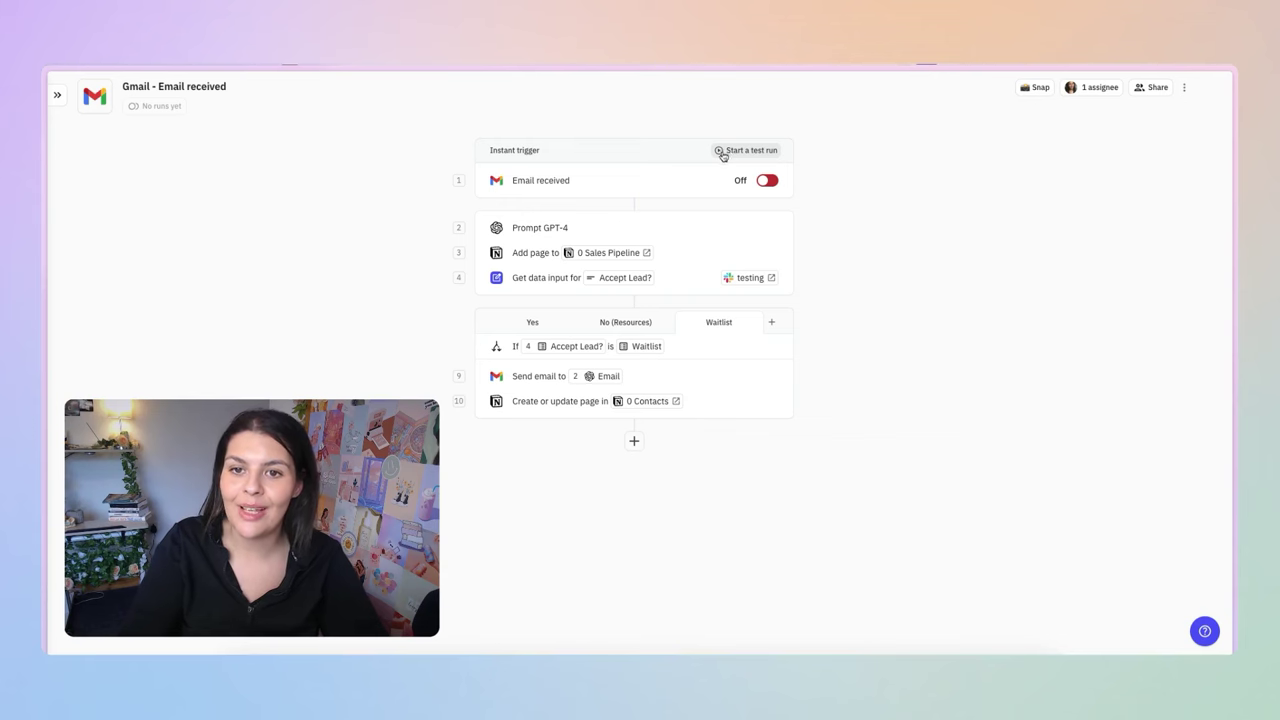
click(719, 151)
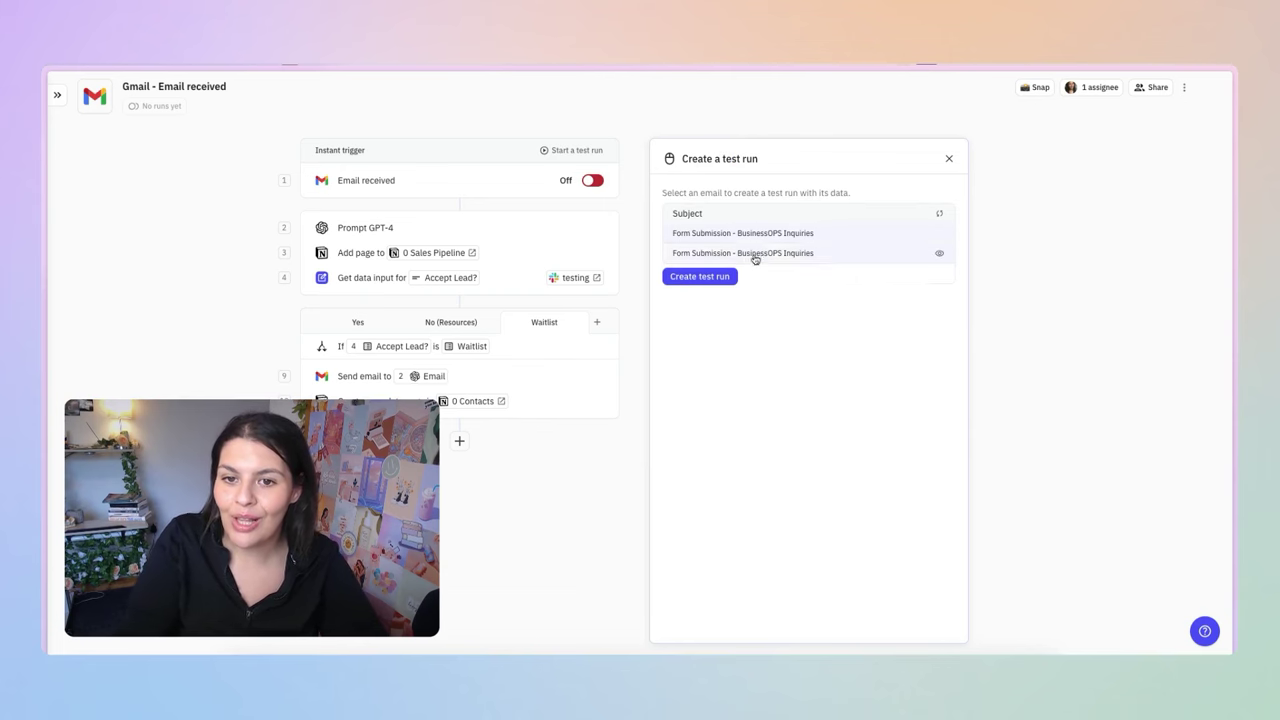
click(687, 281)
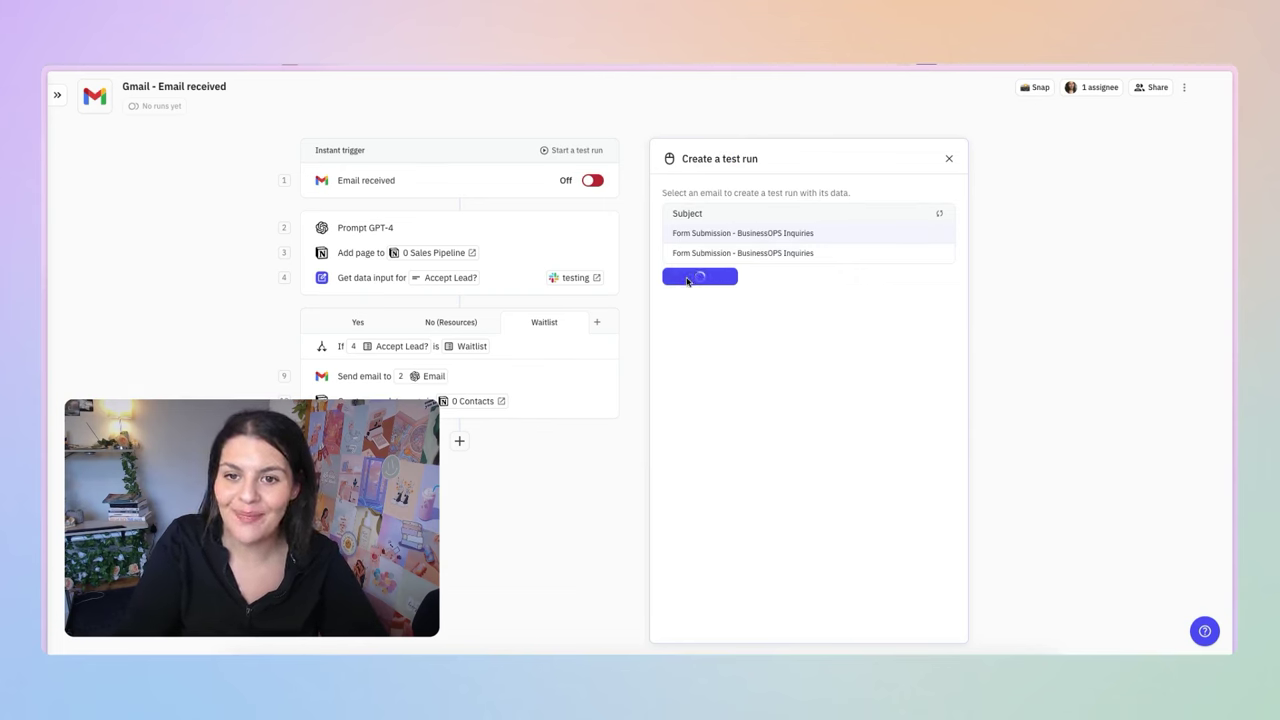
click(857, 155)
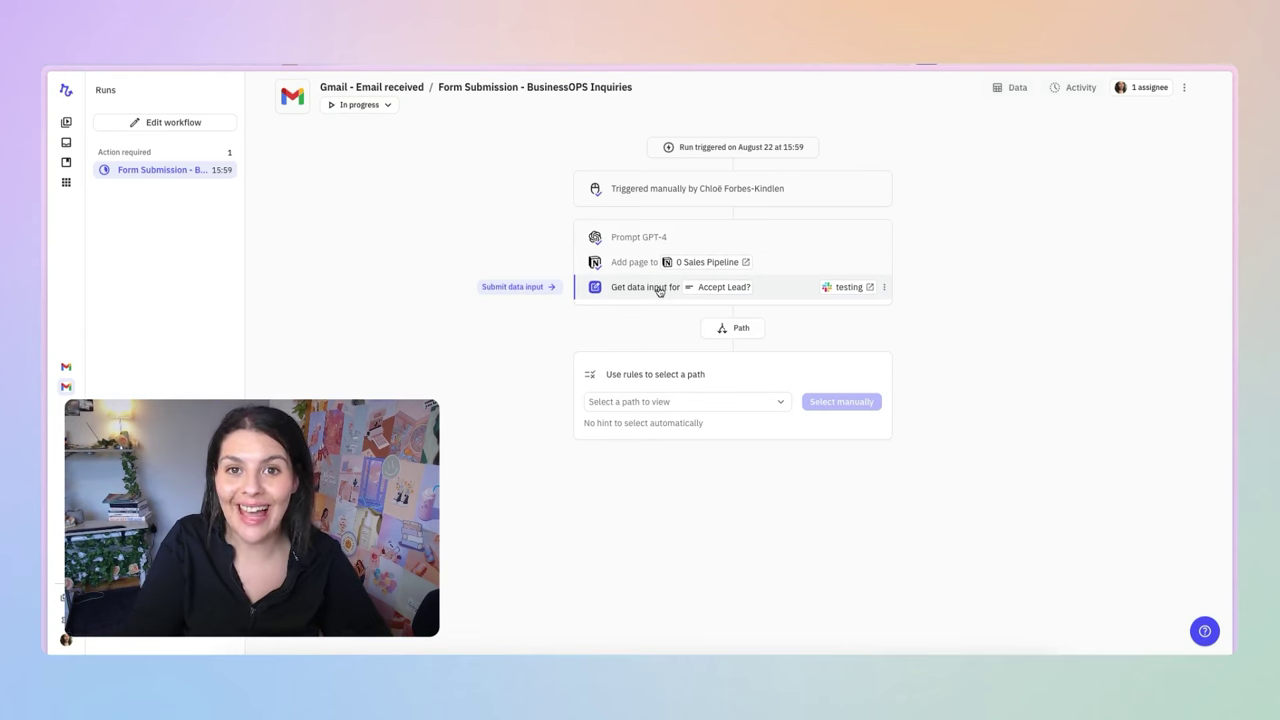
Switch to Slack and fill out the new lead's data input in #testing, submitting Yes for Accept Lead?
key(super+Tab)
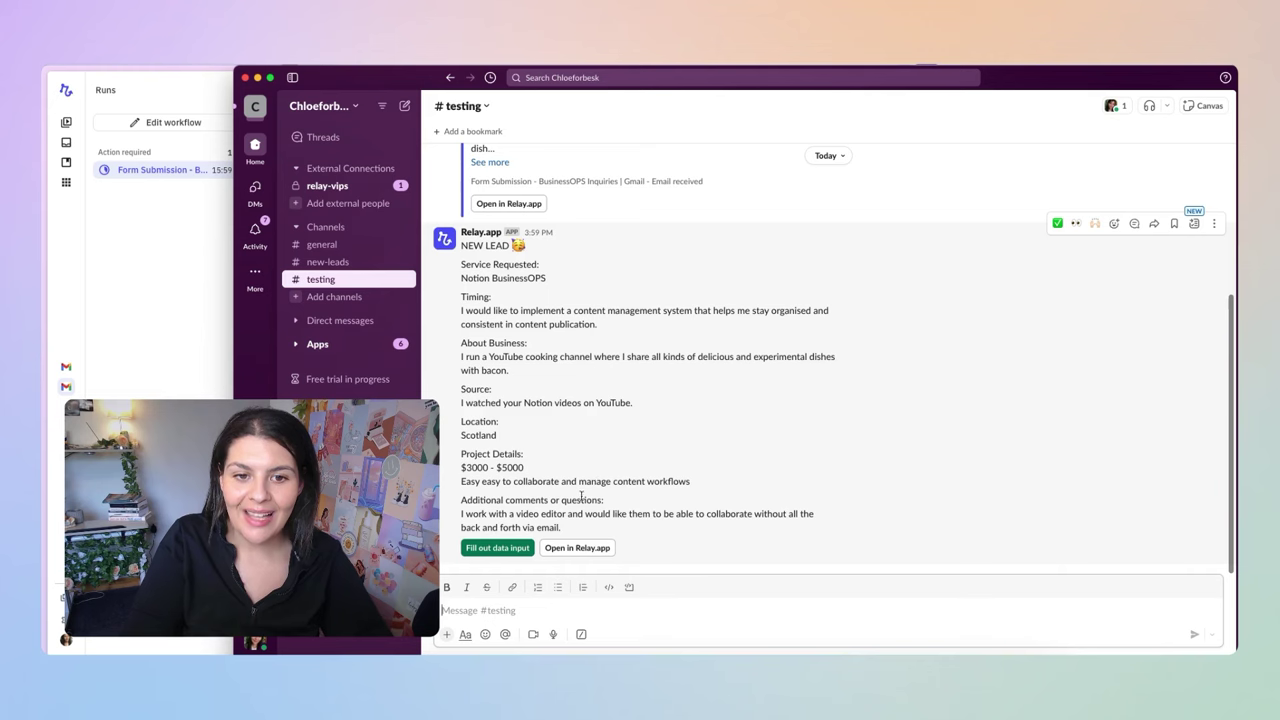
click(480, 549)
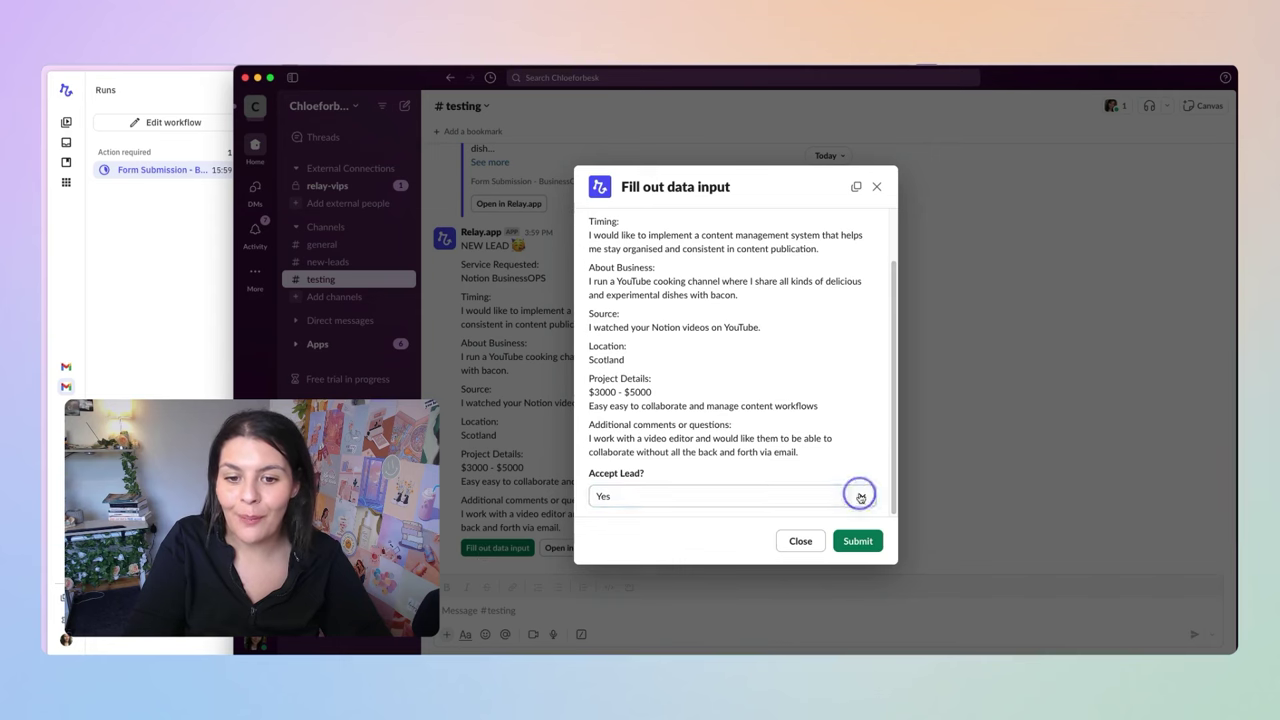
click(860, 496)
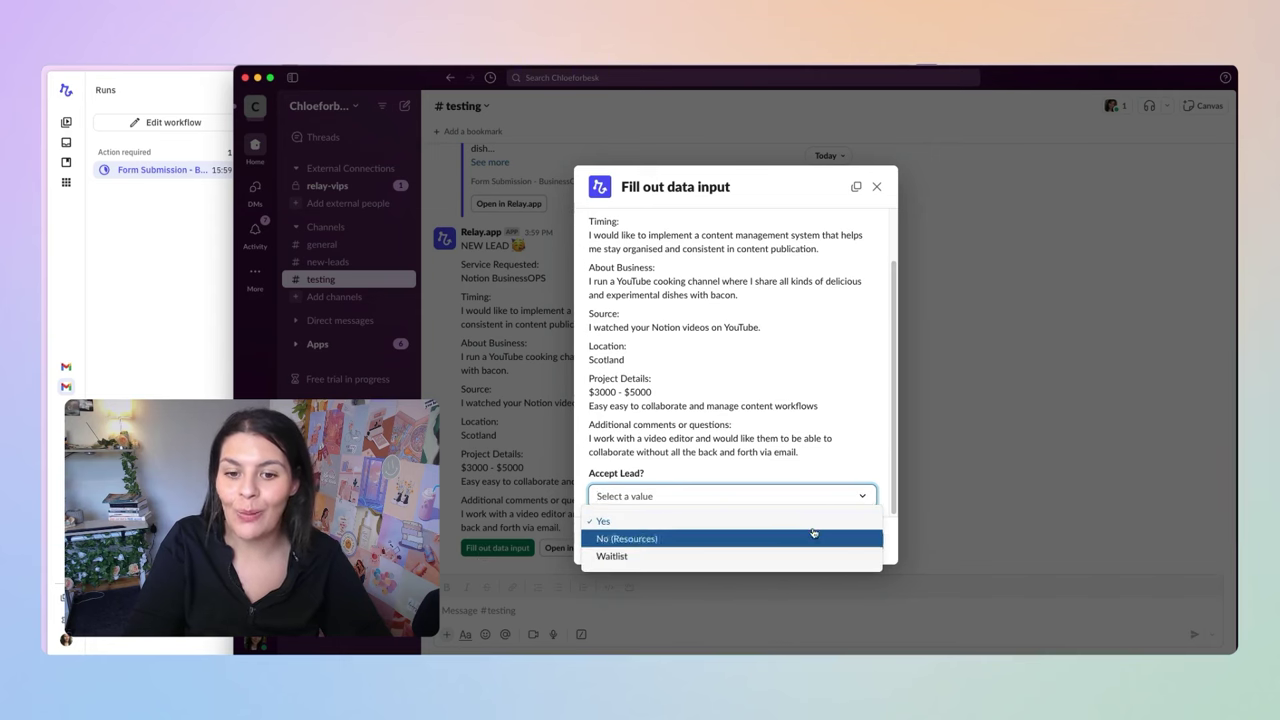
click(803, 522)
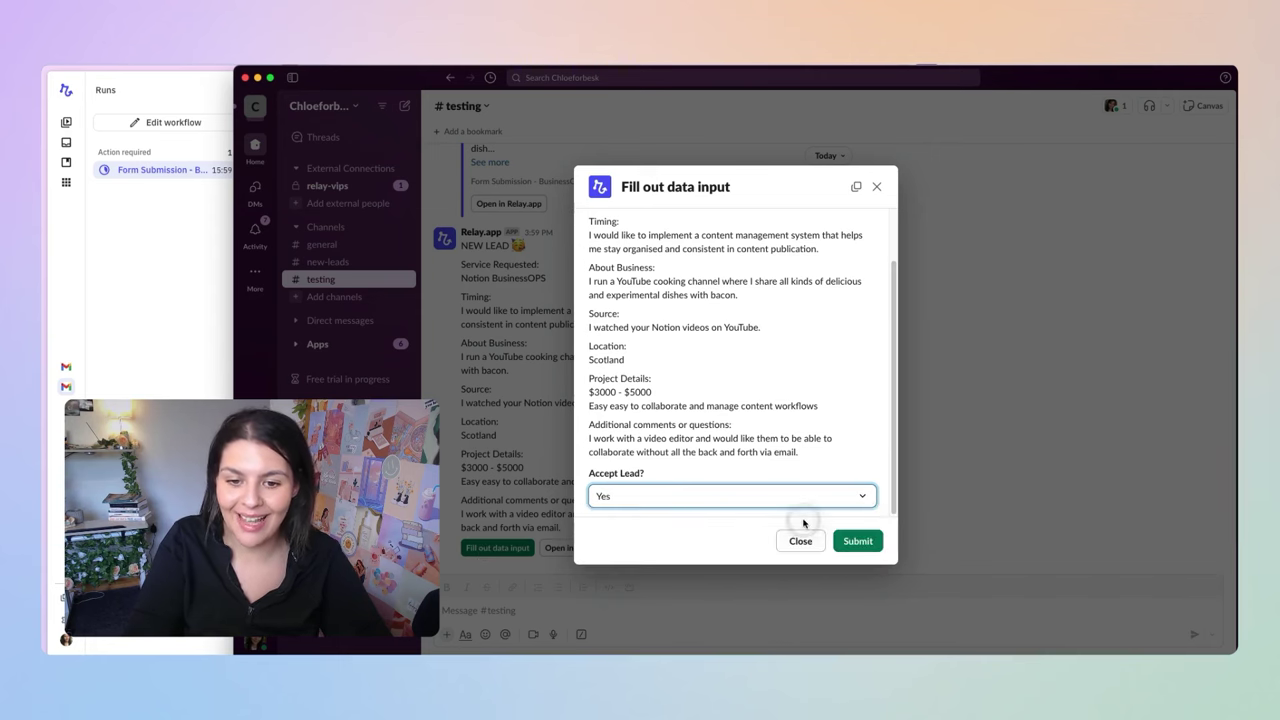
click(862, 541)
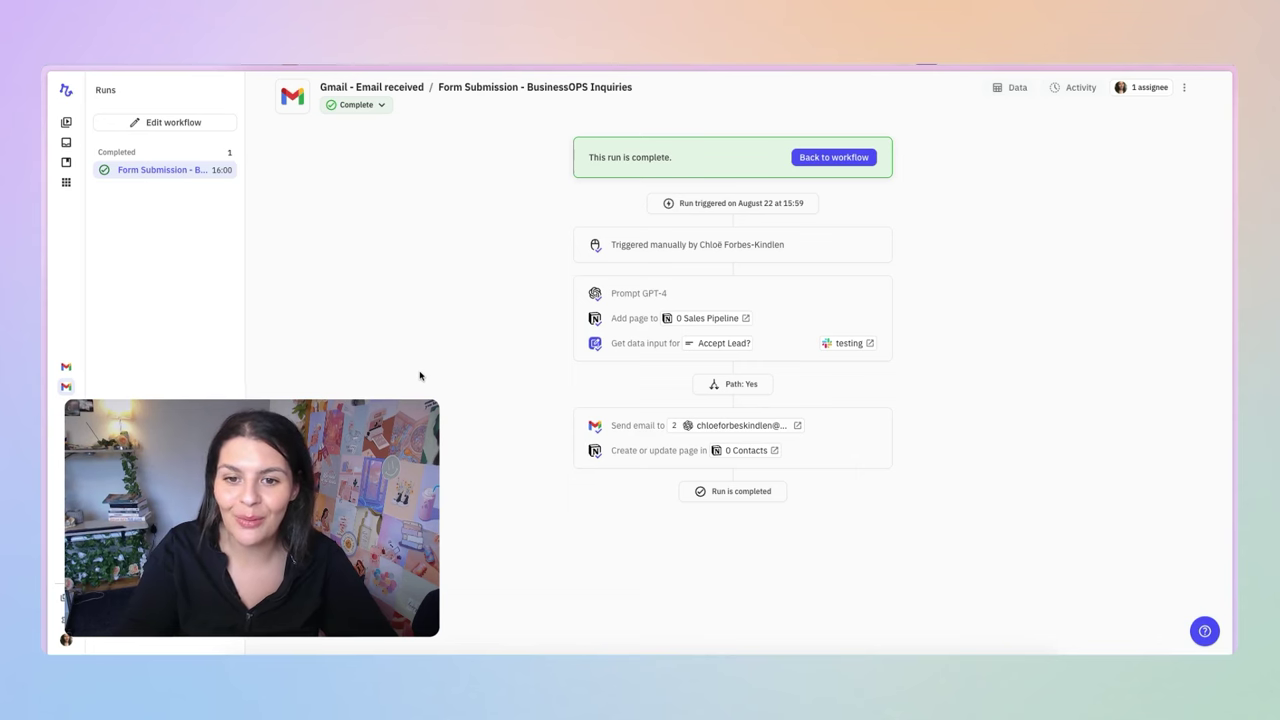
Open the test run's pages in 0 Sales Pipeline and 0 Contacts, and follow the calendar link in the received reply email
click(751, 319)
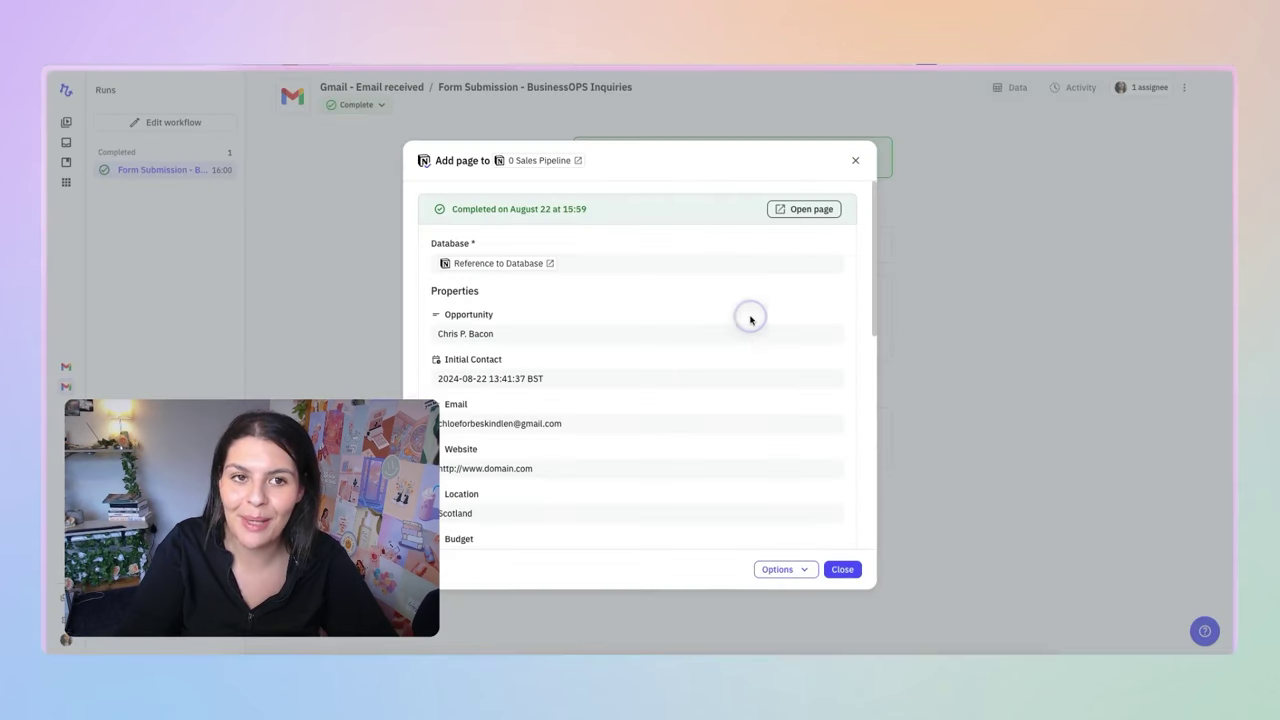
click(788, 210)
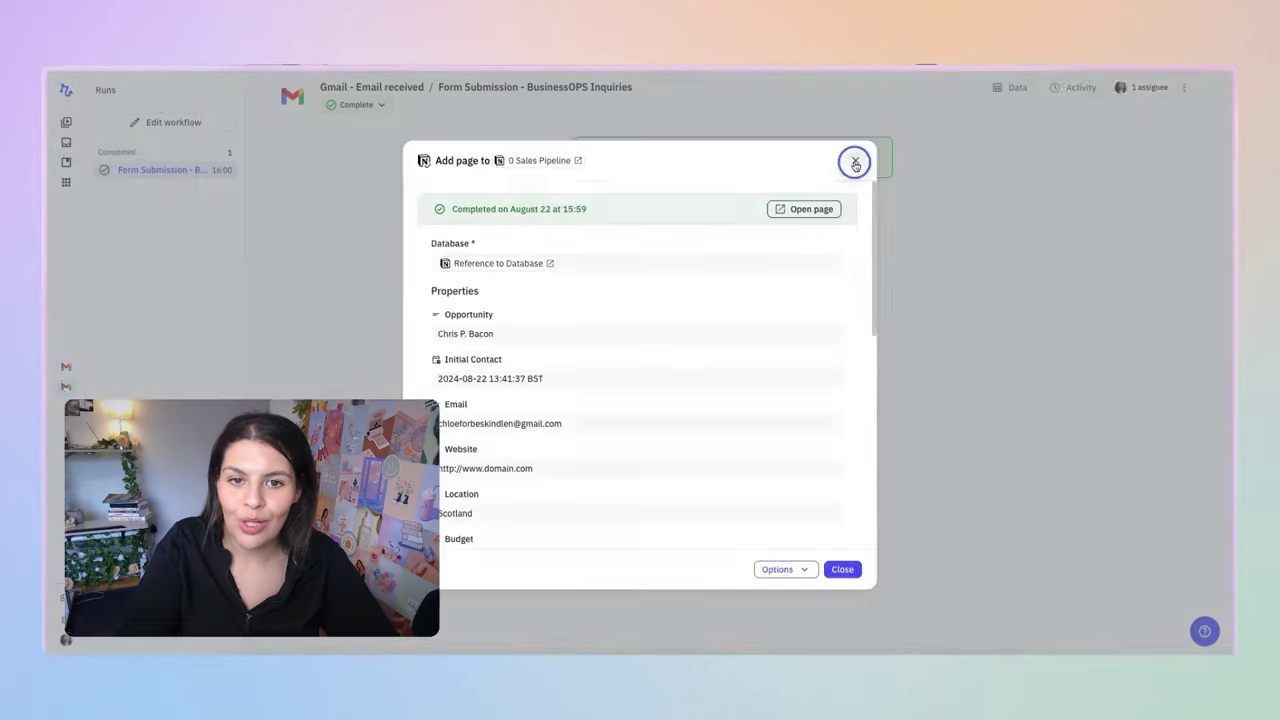
click(849, 160)
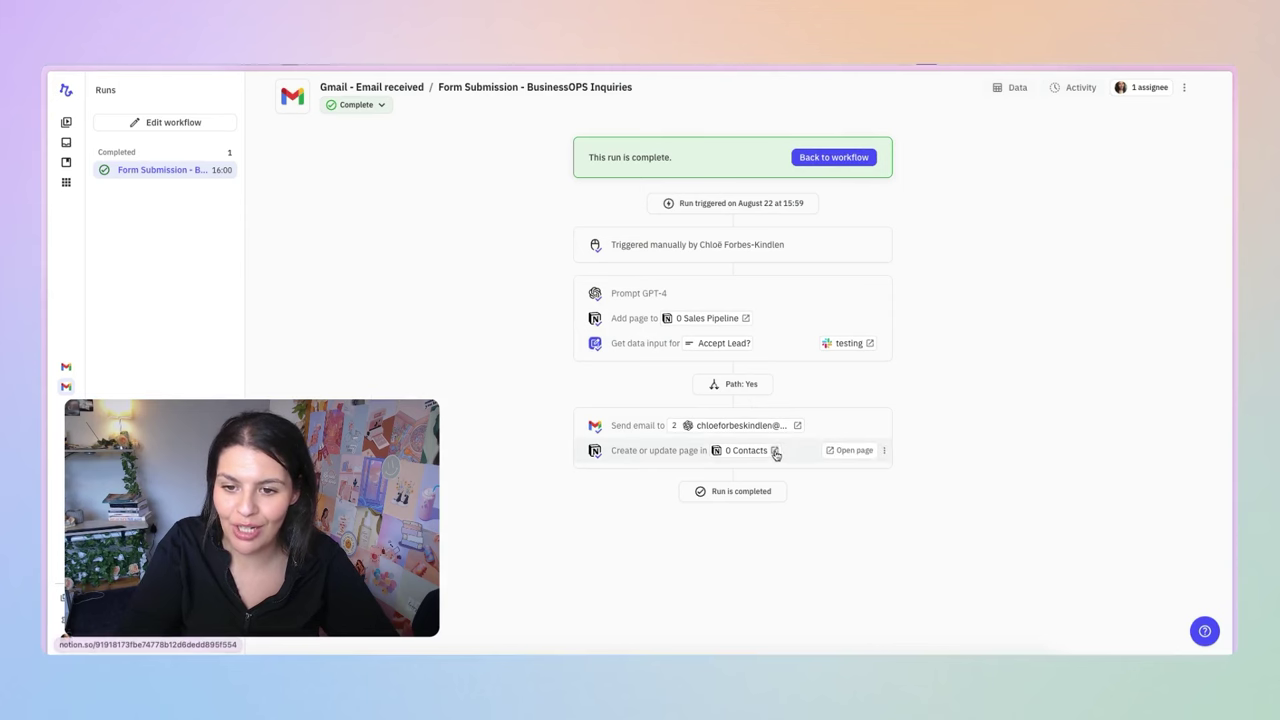
mouse_move(775, 454)
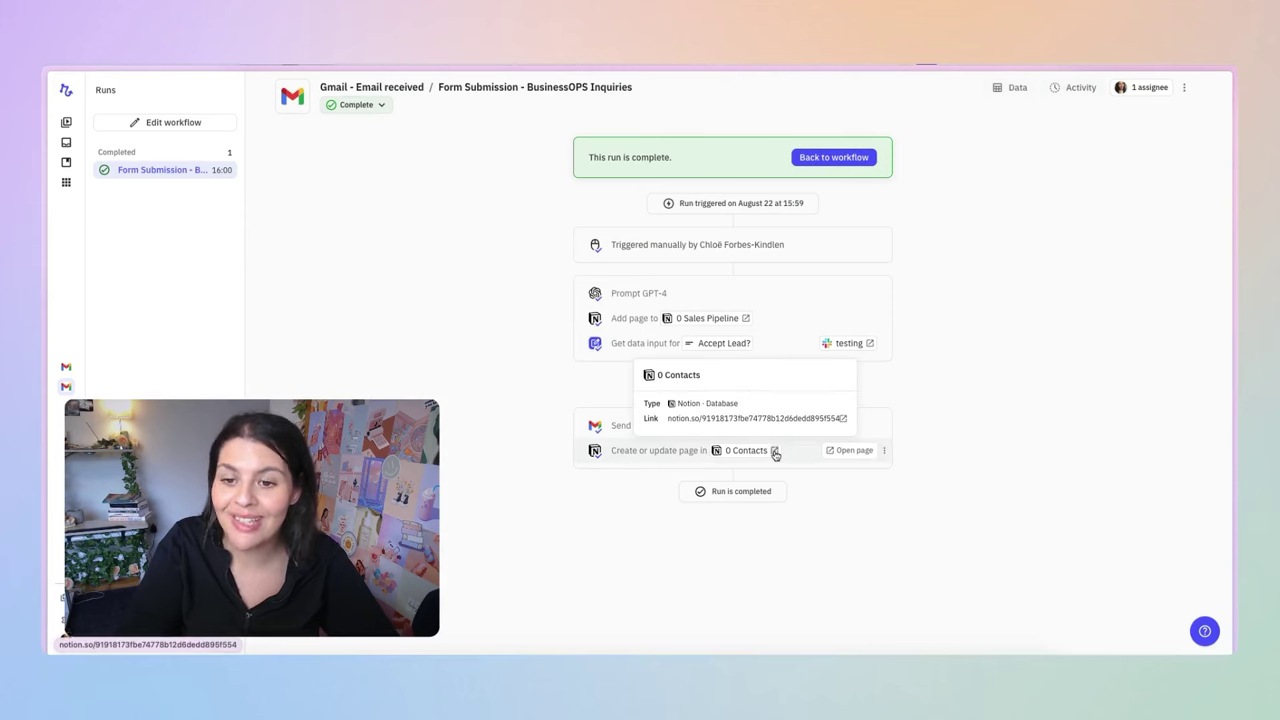
click(852, 453)
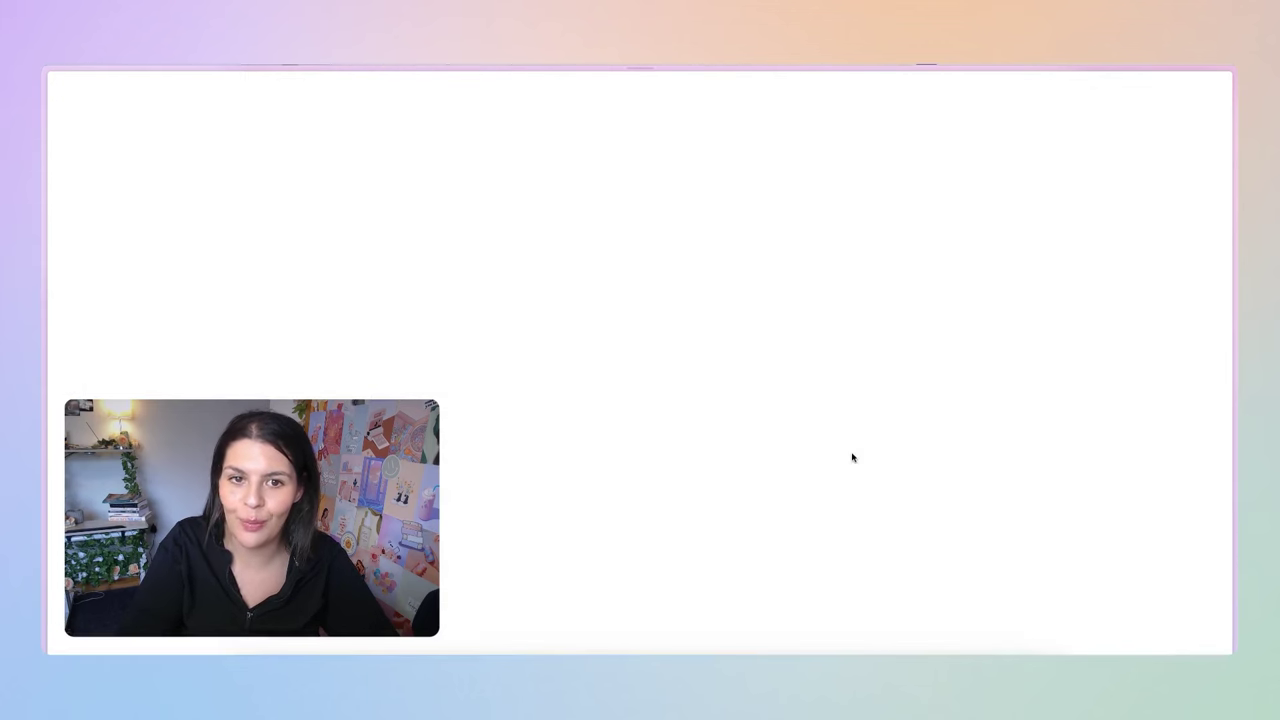
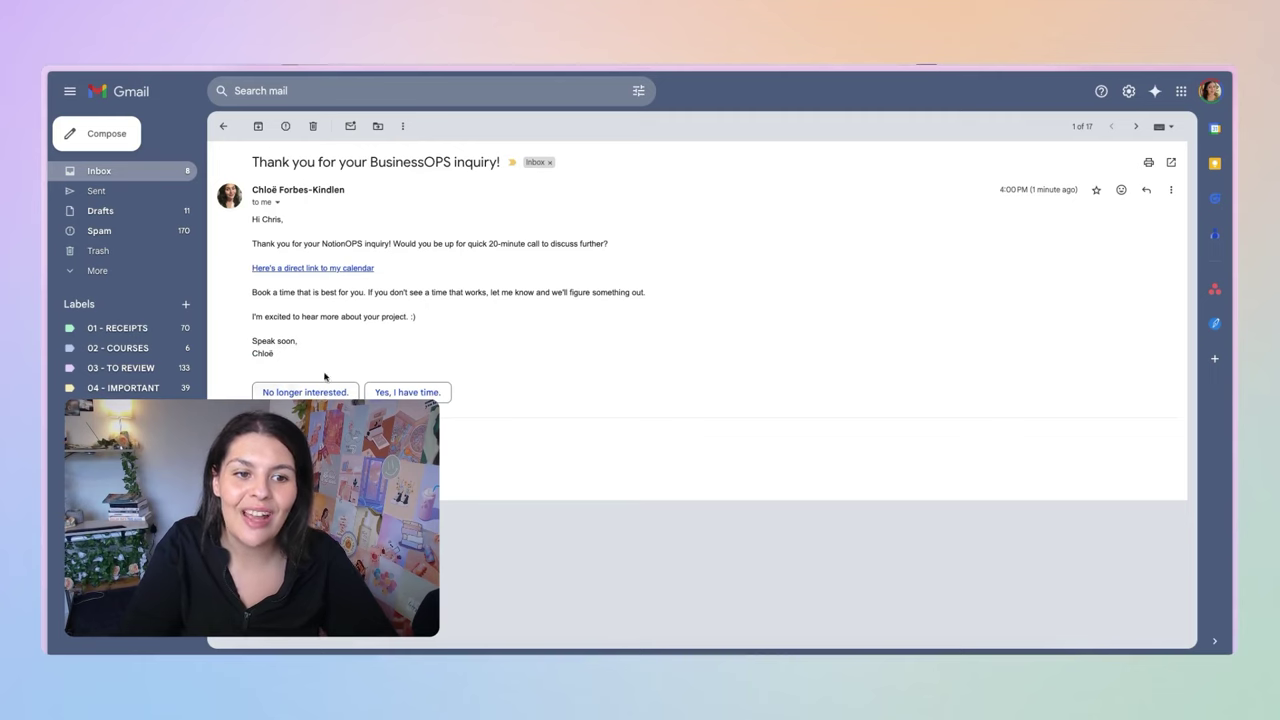
click(327, 268)
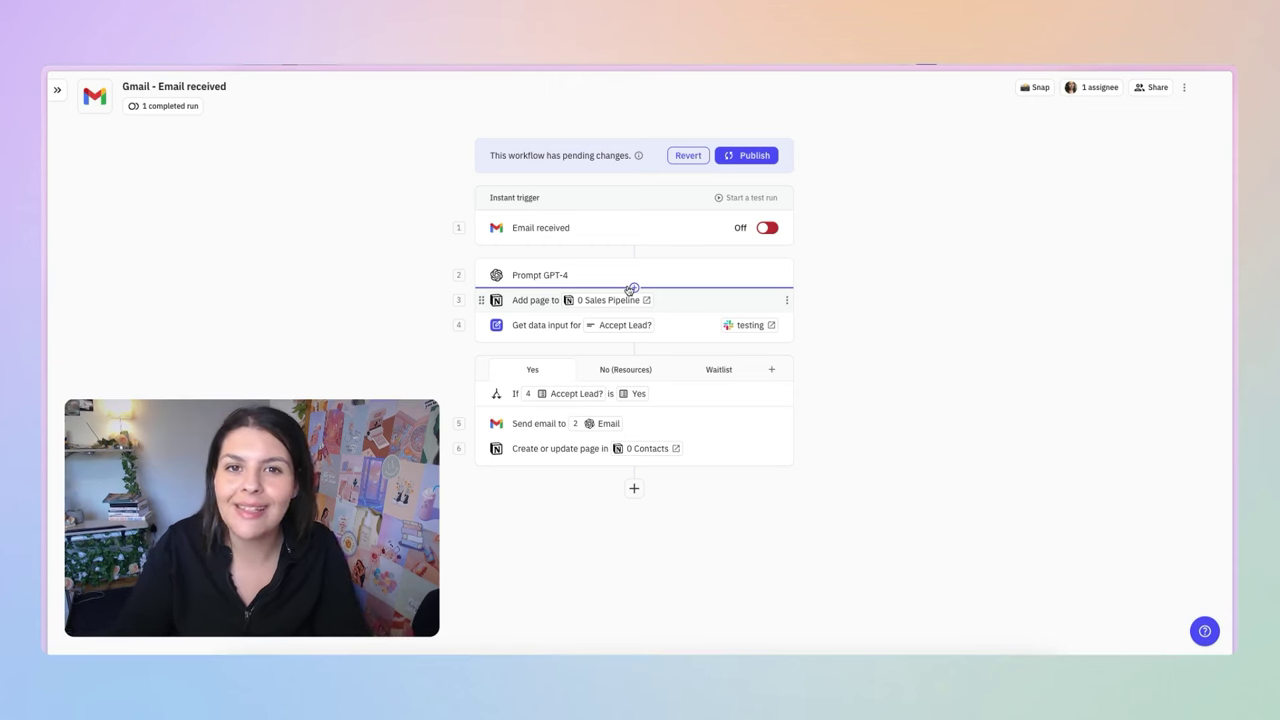
Examine the Email received trigger's subject filter and its operator options, keeping Contains "Form Submission - BusinessOPS Inquiries"
drag(631, 289, 627, 276)
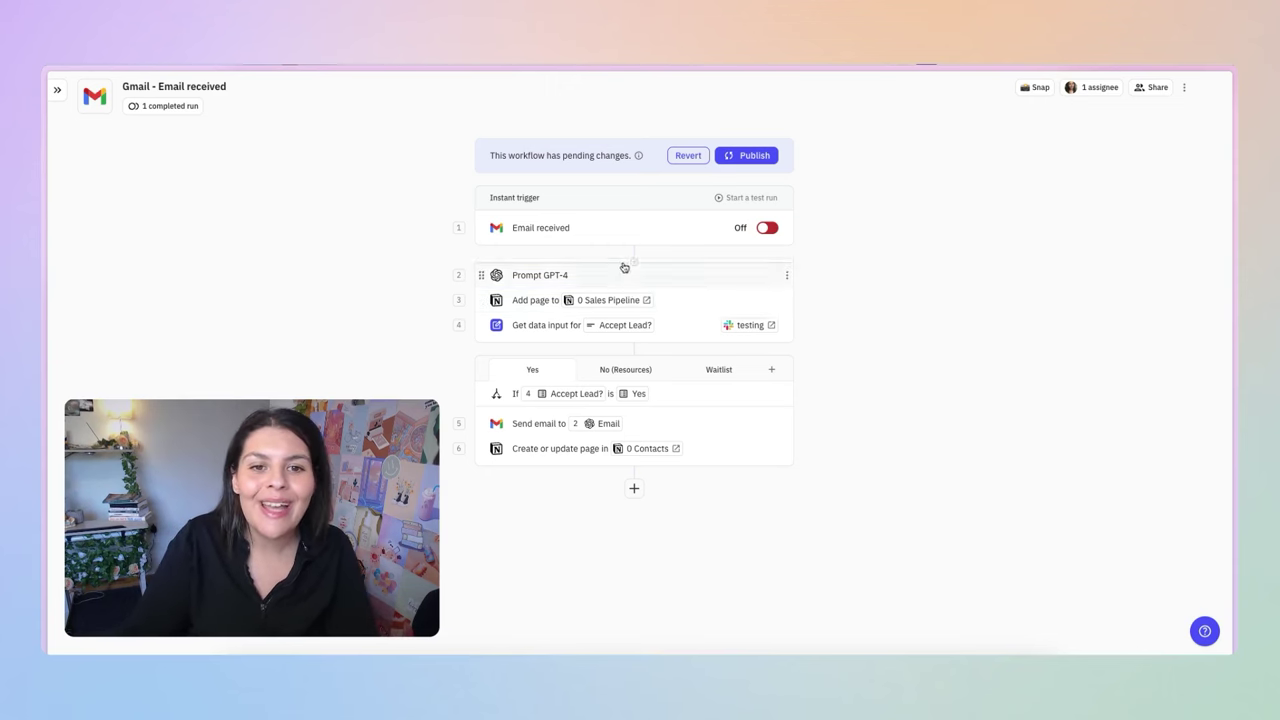
click(544, 227)
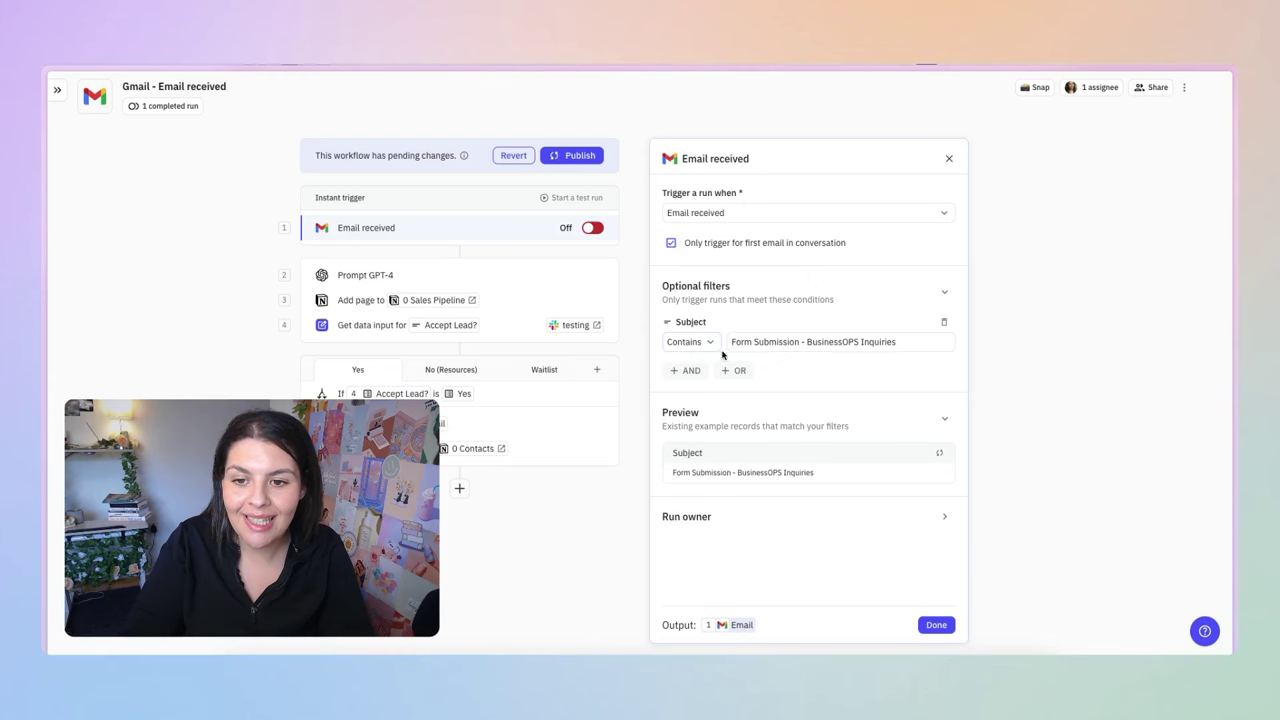
click(911, 342)
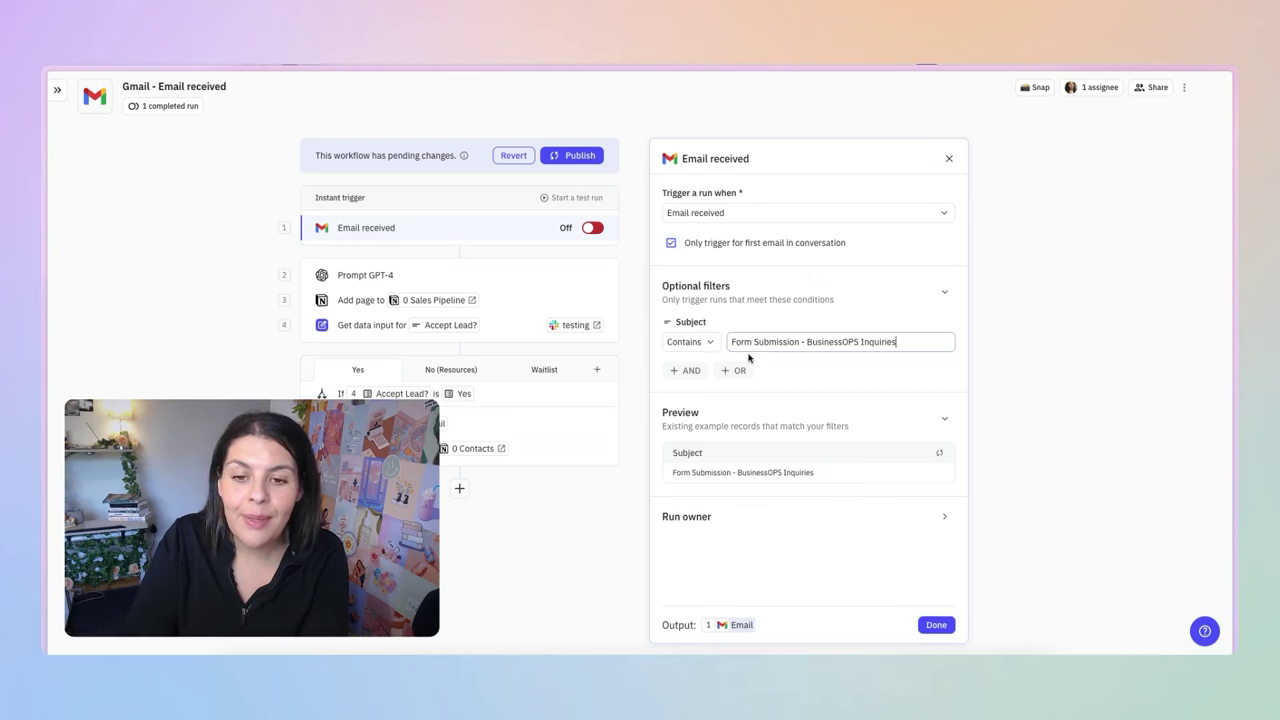
click(703, 343)
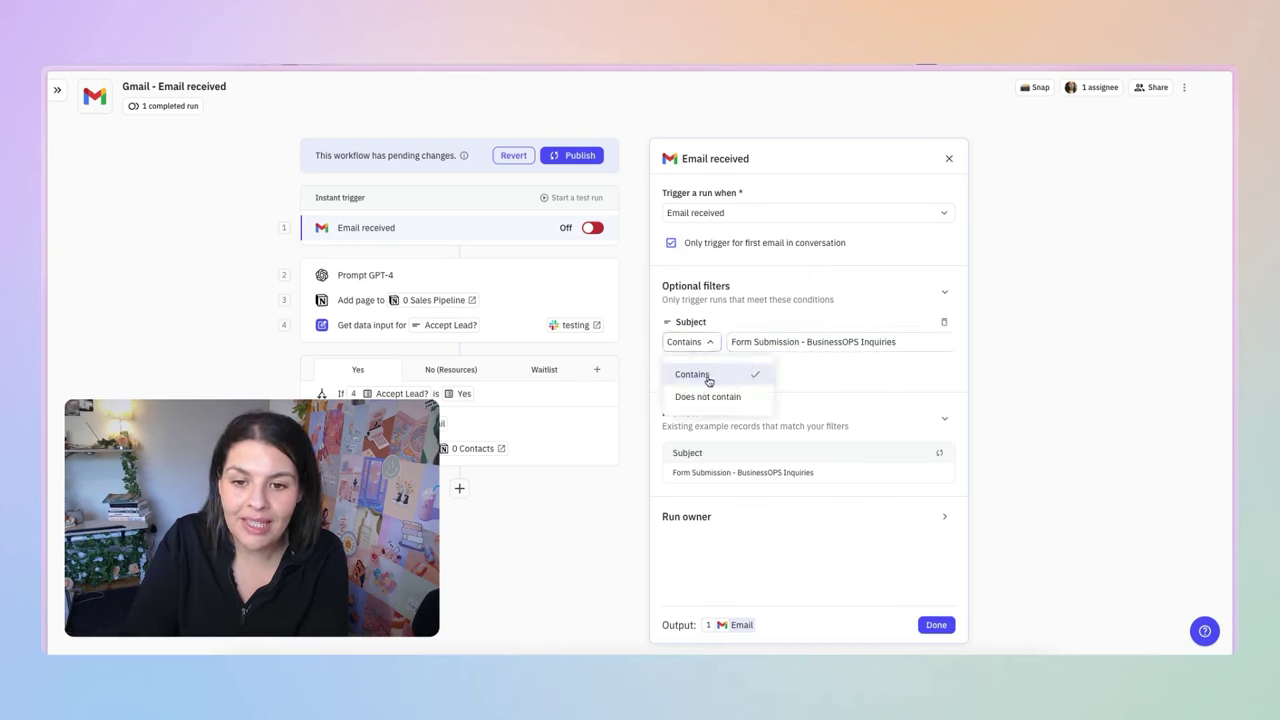
click(828, 350)
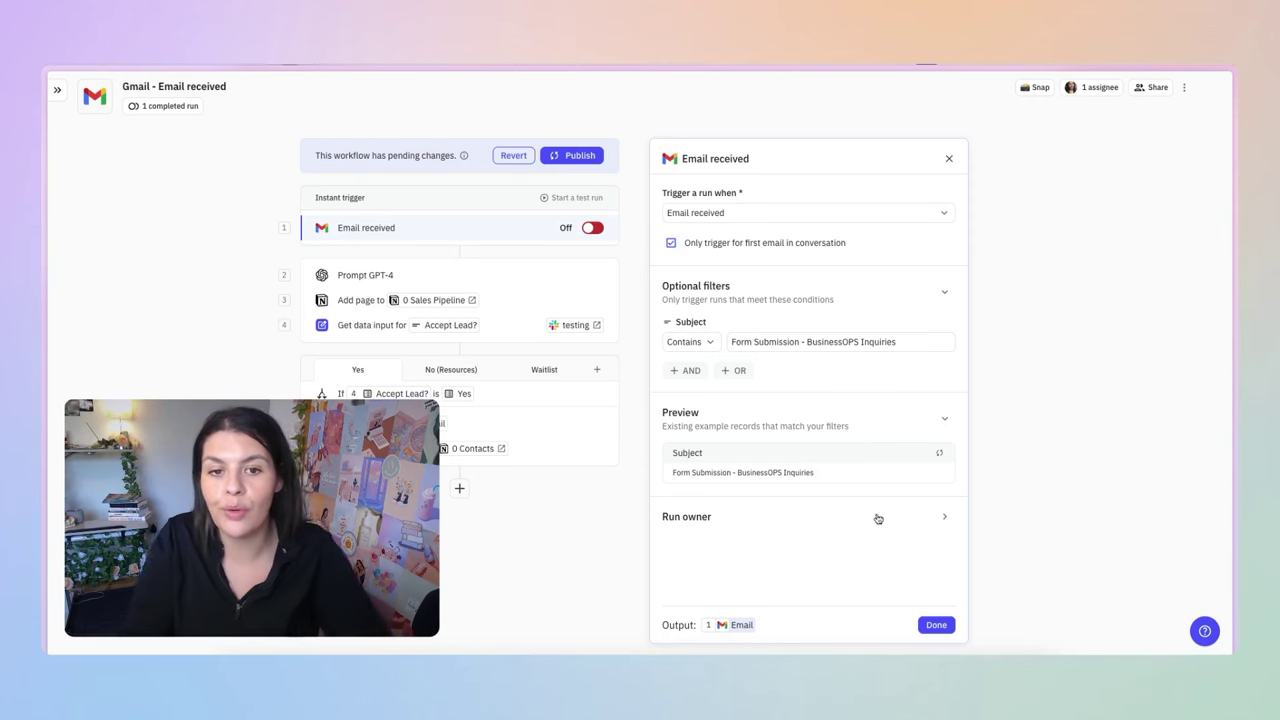
click(940, 626)
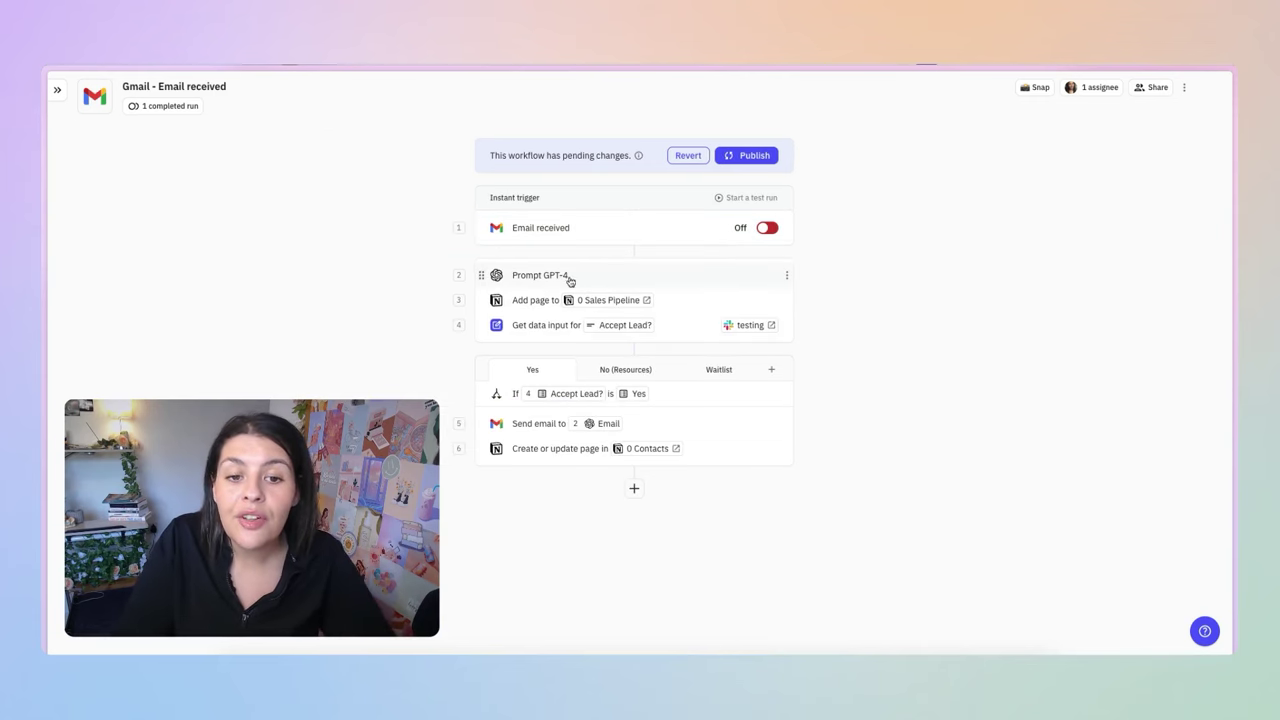
Review the Prompt GPT-4 step's extraction instructions, additional context and defined output fields
click(539, 281)
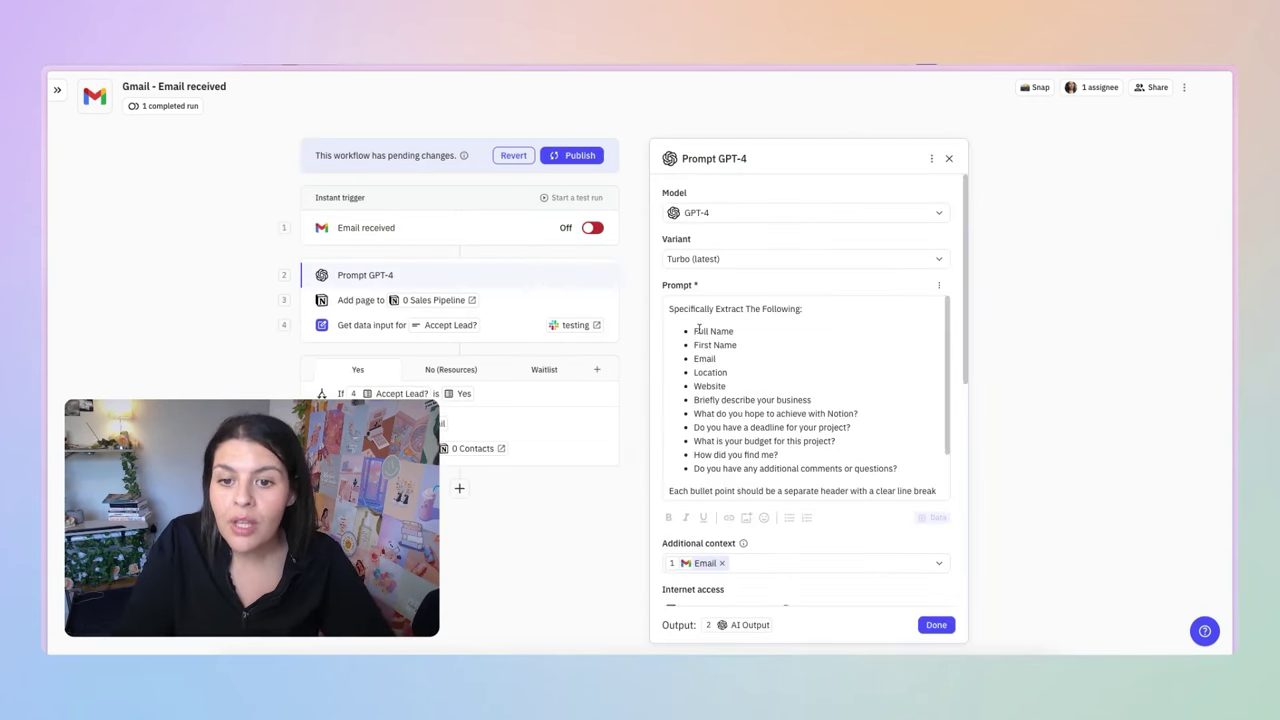
scroll(745, 365, down, 2)
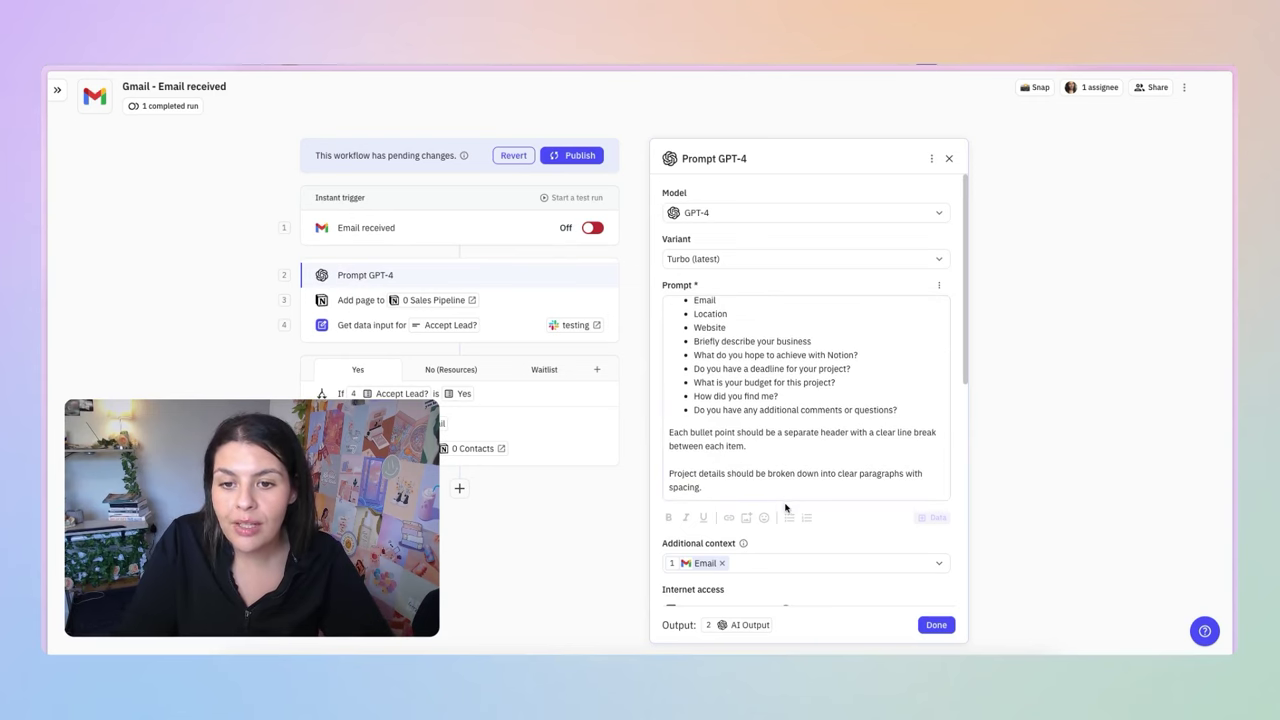
scroll(787, 509, down, 4)
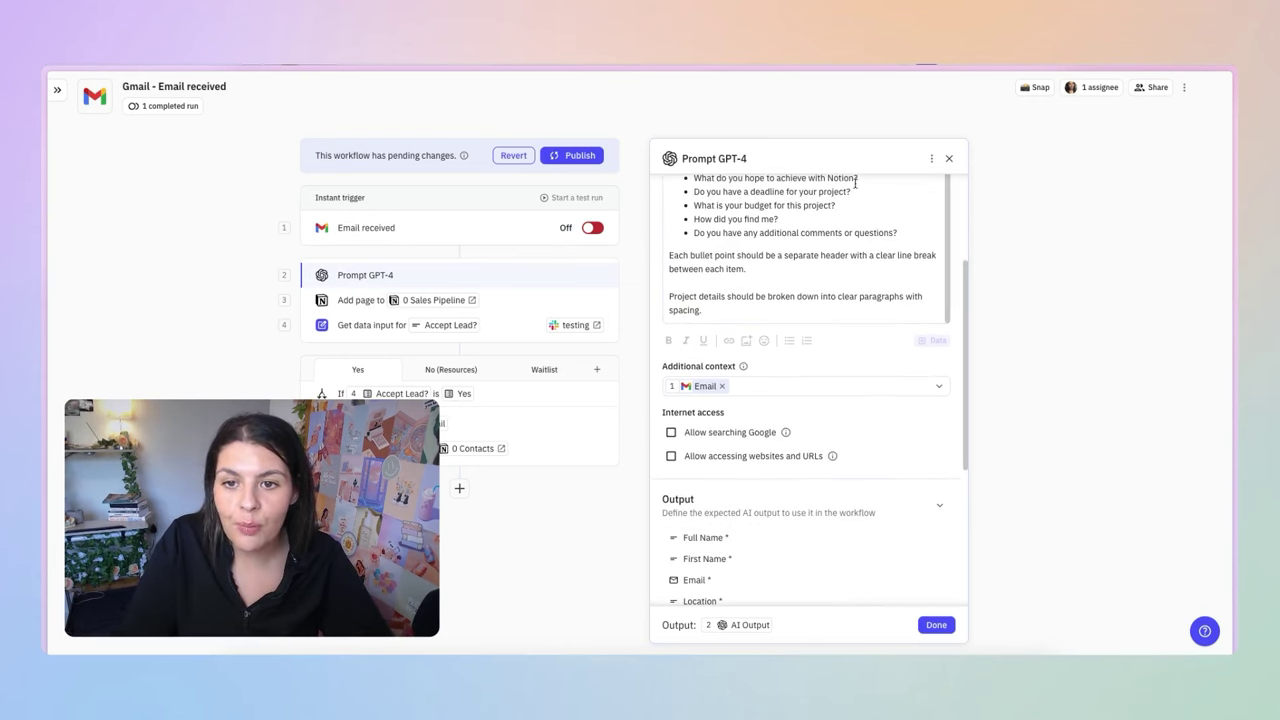
scroll(780, 346, down, 3)
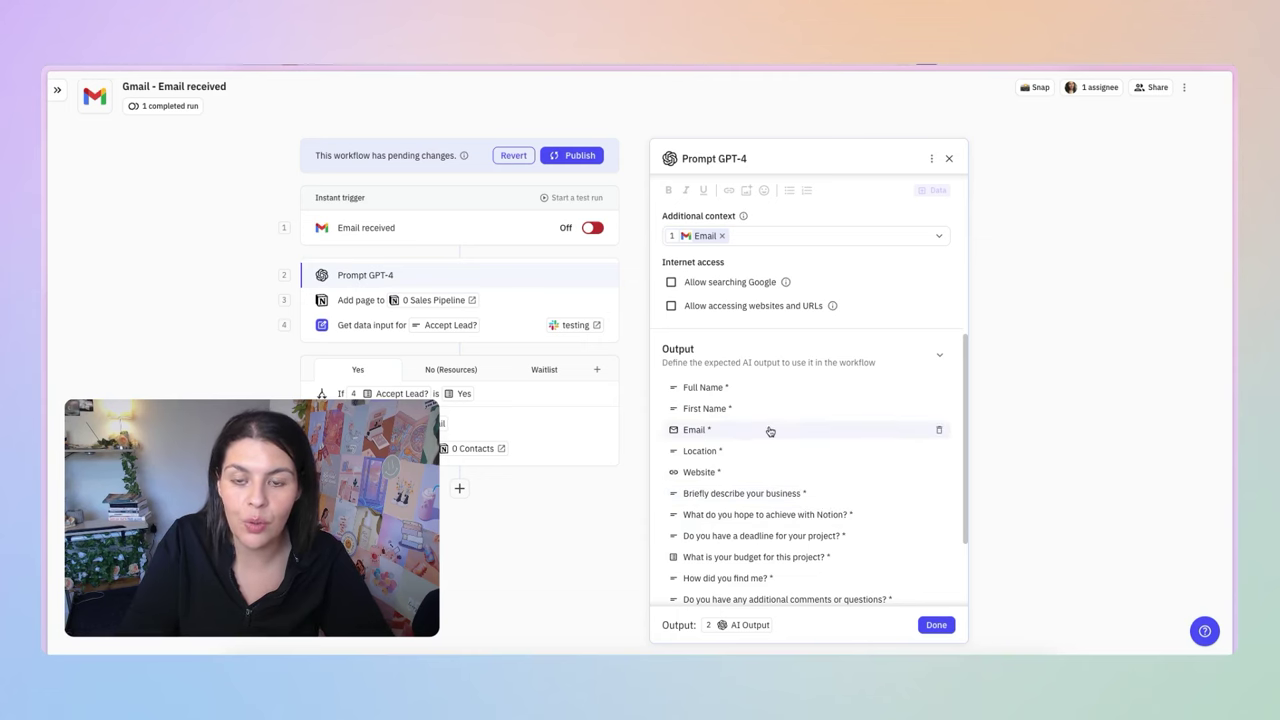
scroll(769, 430, up, 2)
scroll(738, 336, up, 1)
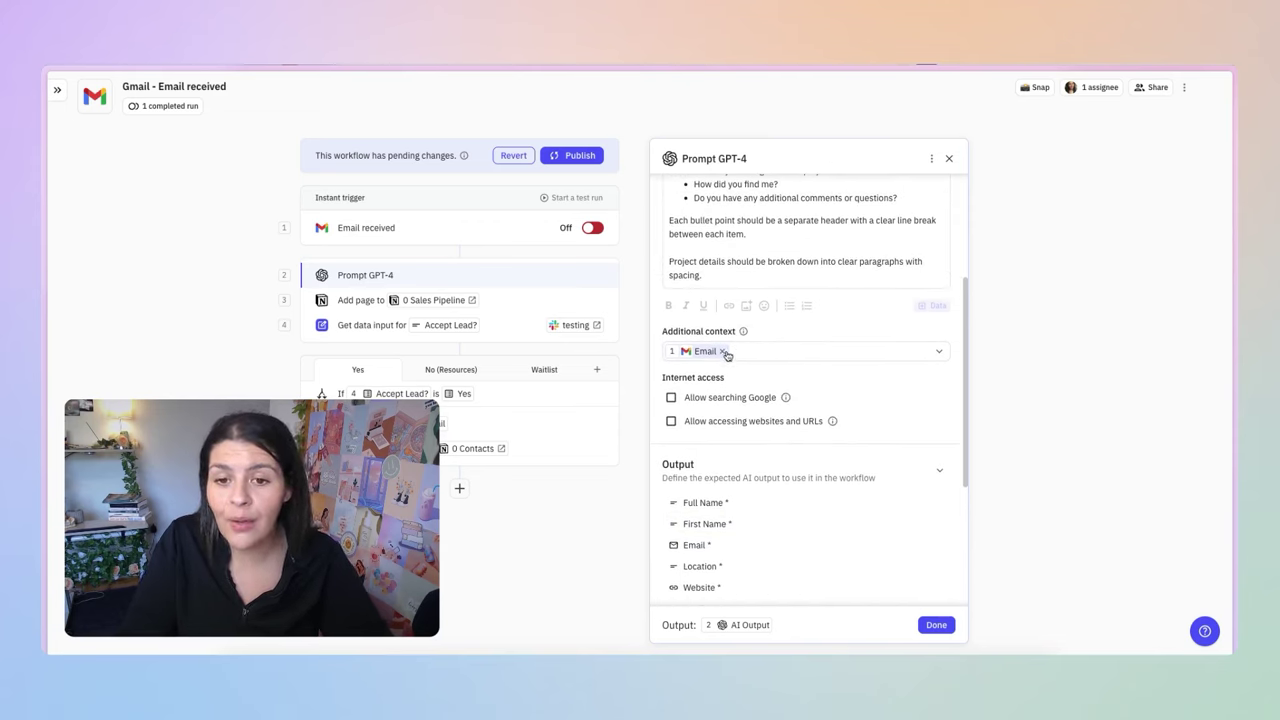
Remove the trigger's Email object from the GPT-4 prompt's additional context and add it back
click(728, 353)
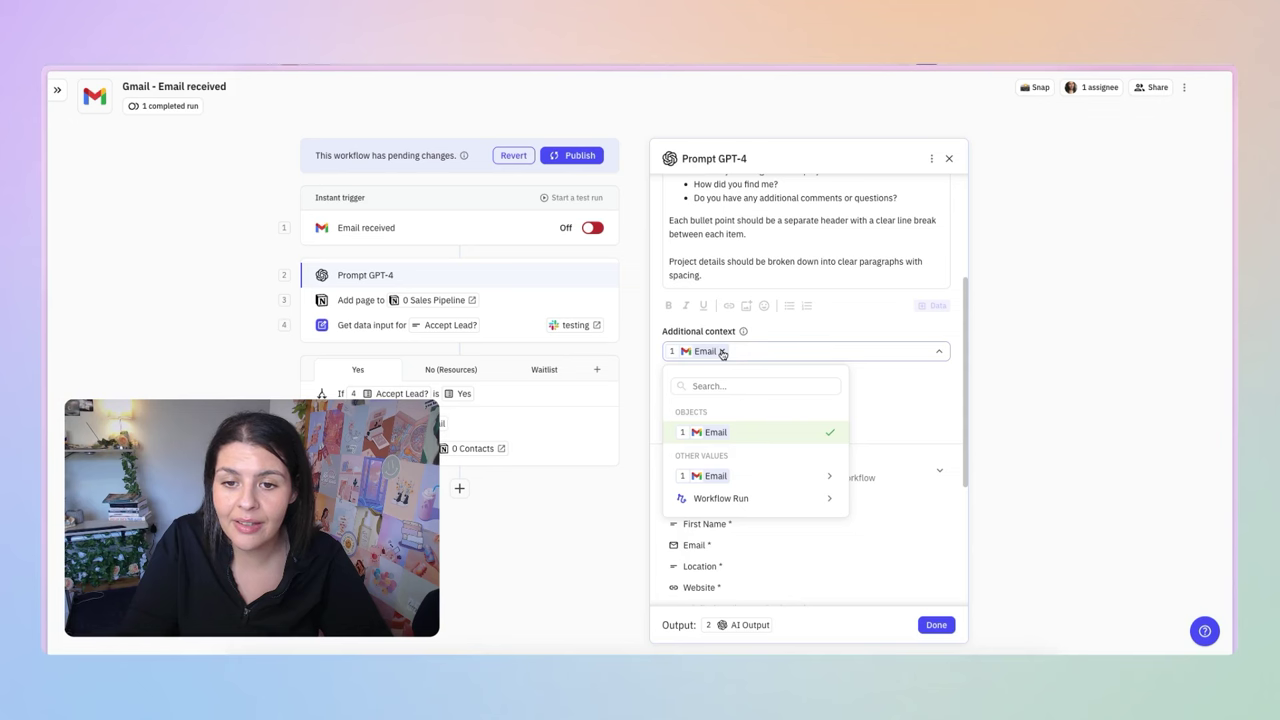
click(727, 352)
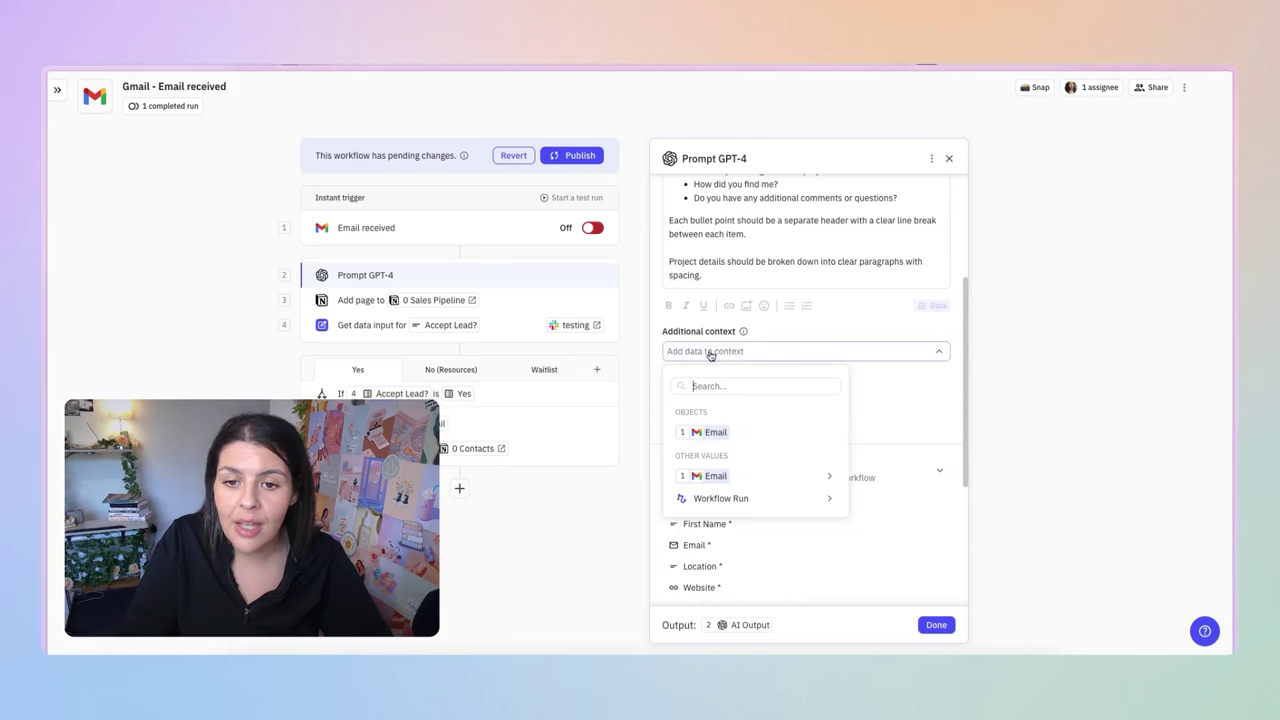
click(708, 434)
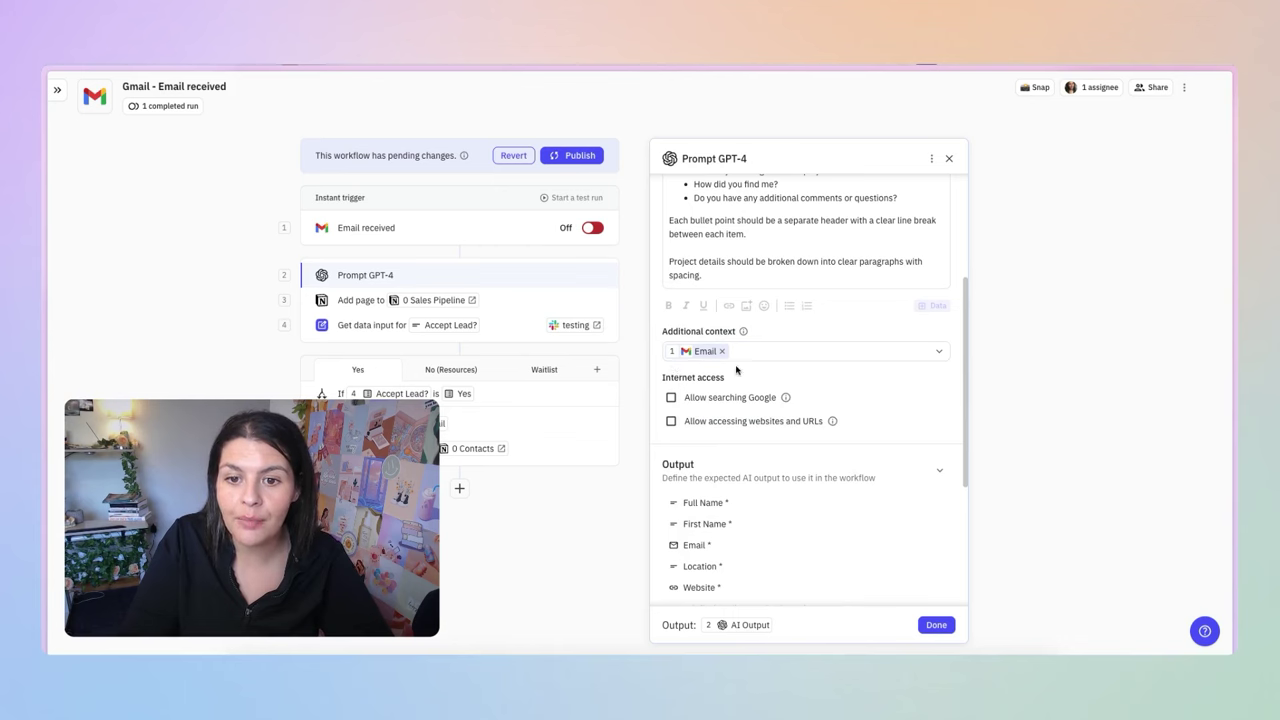
Finish reviewing the Prompt GPT-4 step's output fields, close its settings and publish the workflow's pending changes
scroll(748, 374, up, 3)
scroll(748, 374, down, 5)
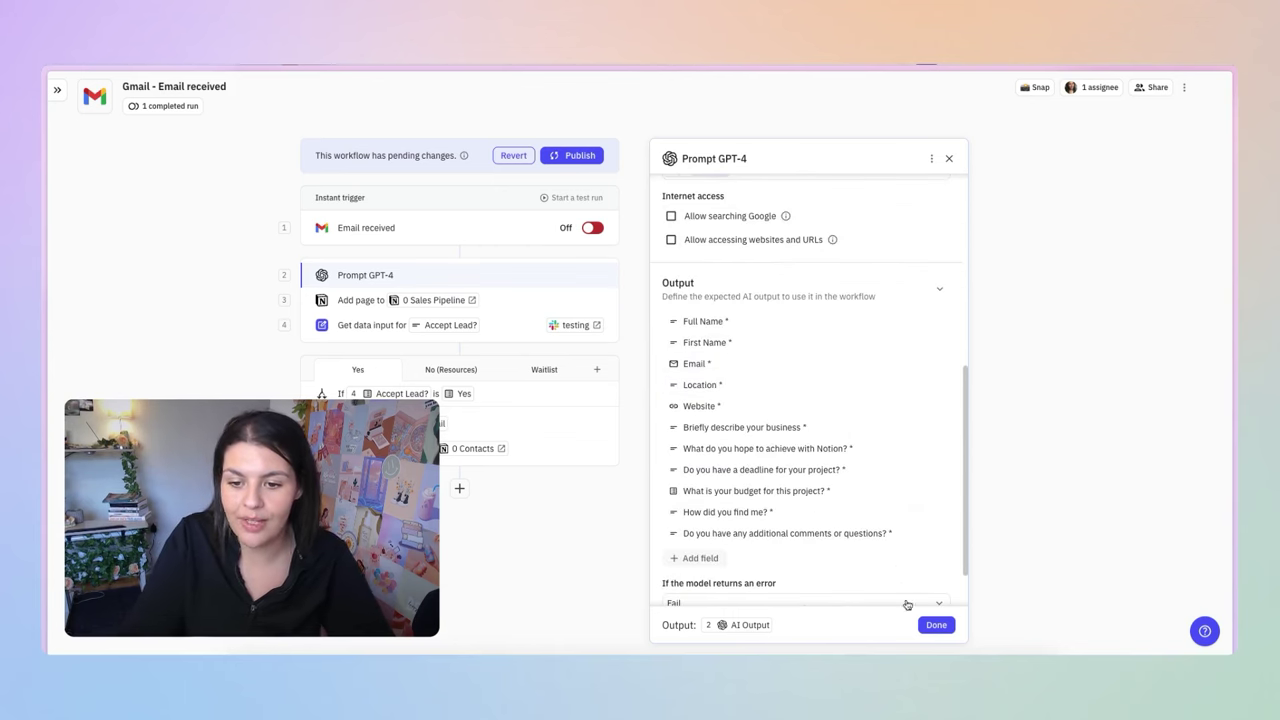
click(935, 625)
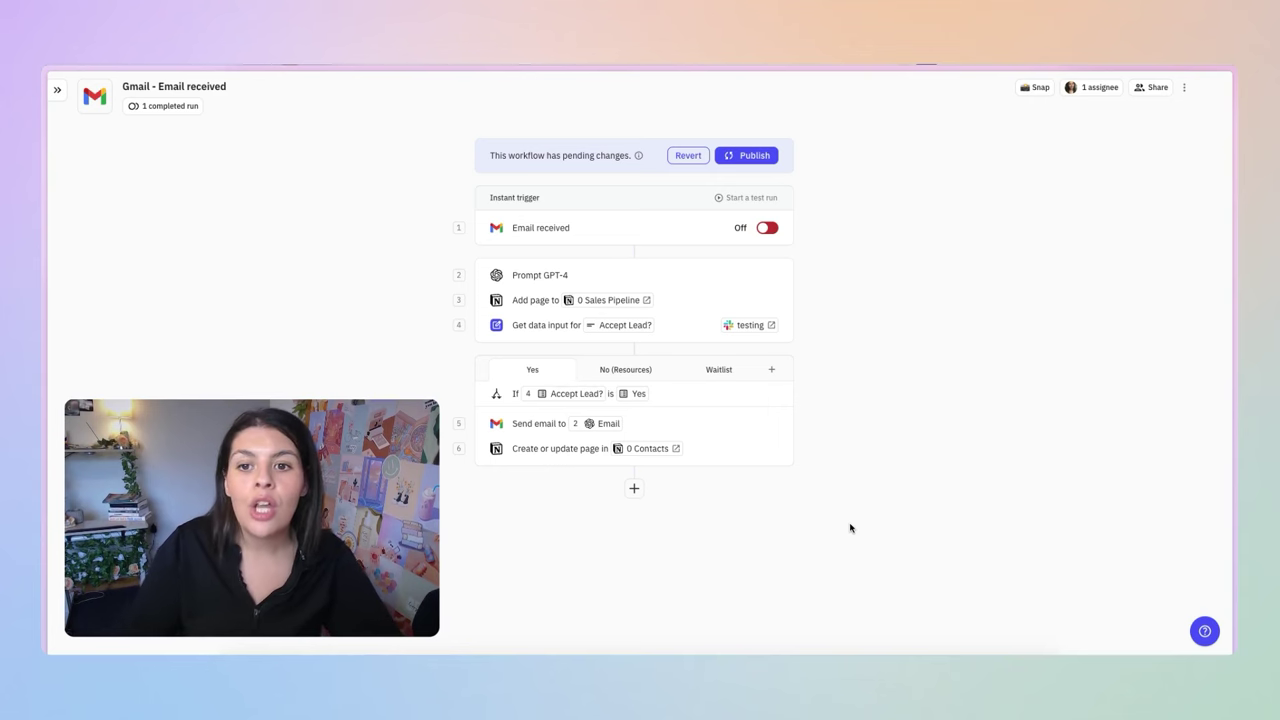
click(740, 160)
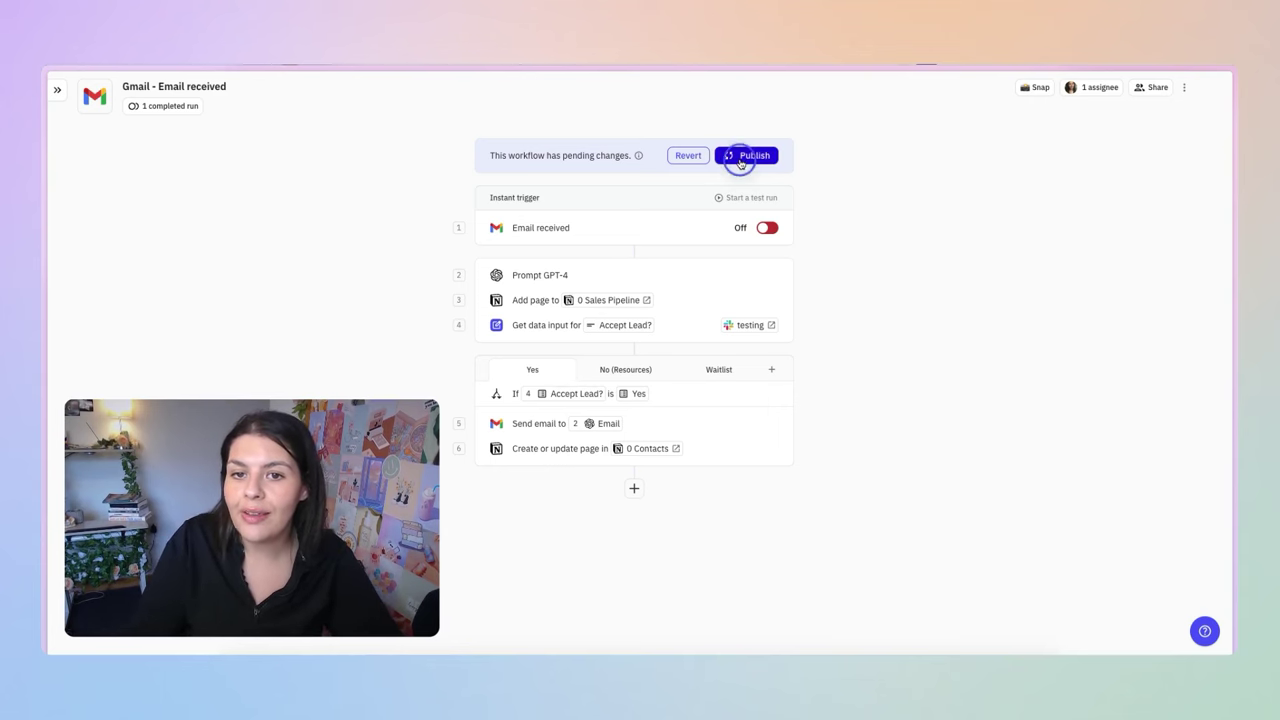
click(736, 397)
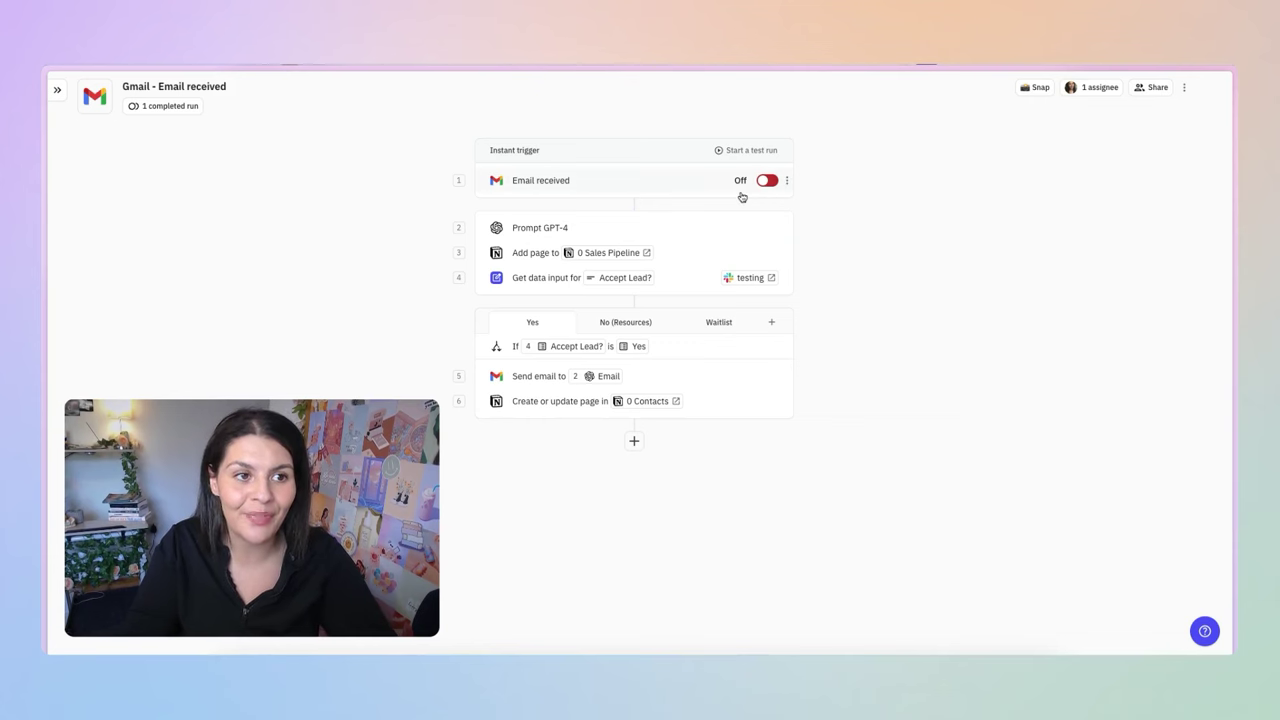
Rename the workflow as Add Leads to Sales Pipeline
click(200, 92)
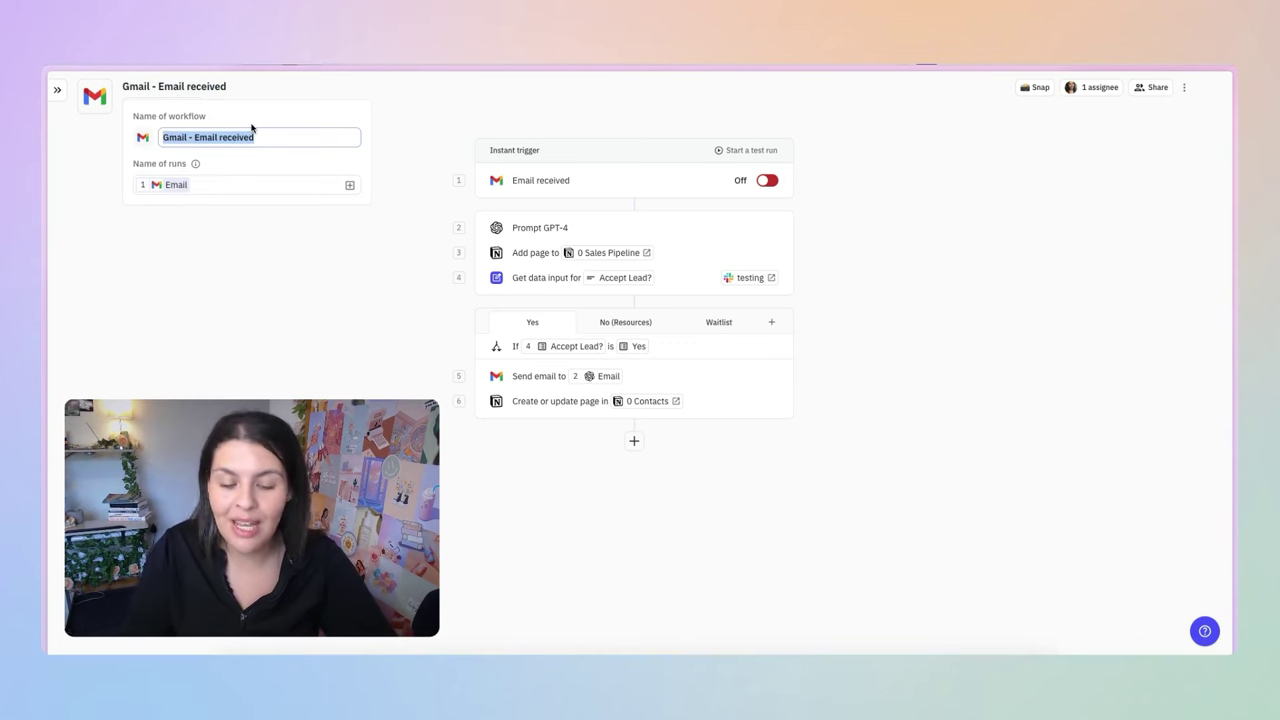
text(Add)
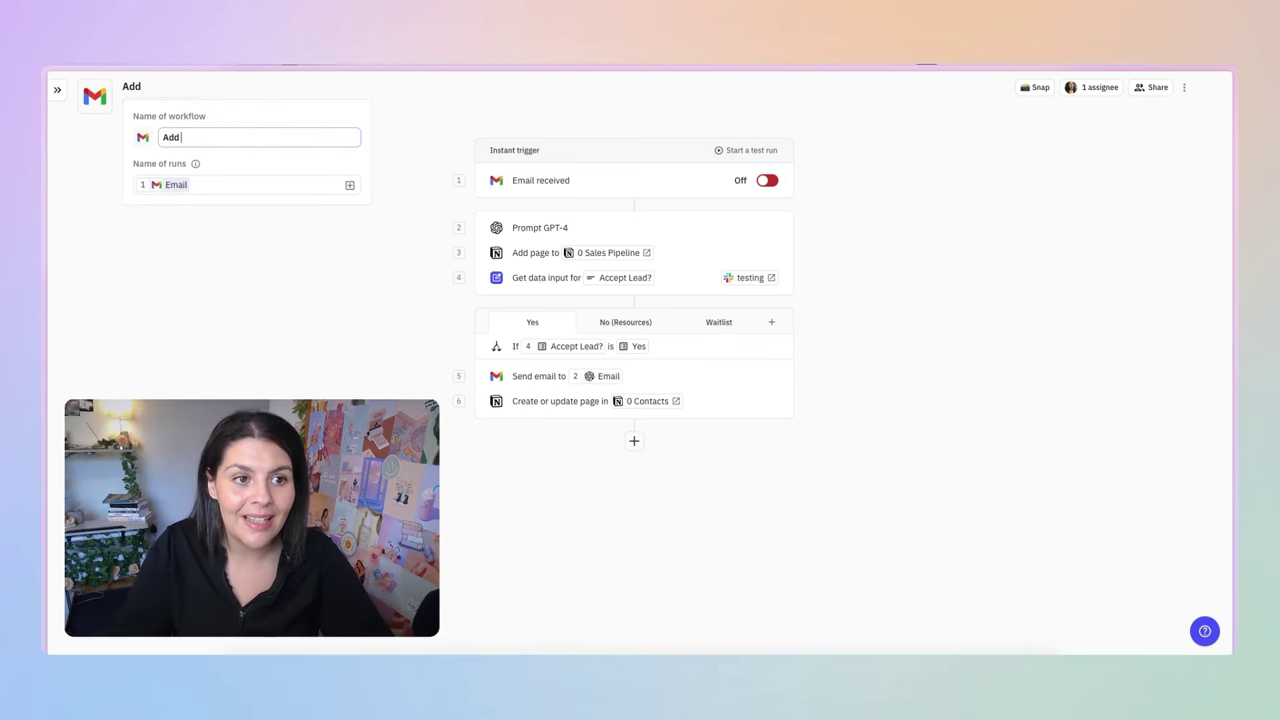
text( Leads to Sales)
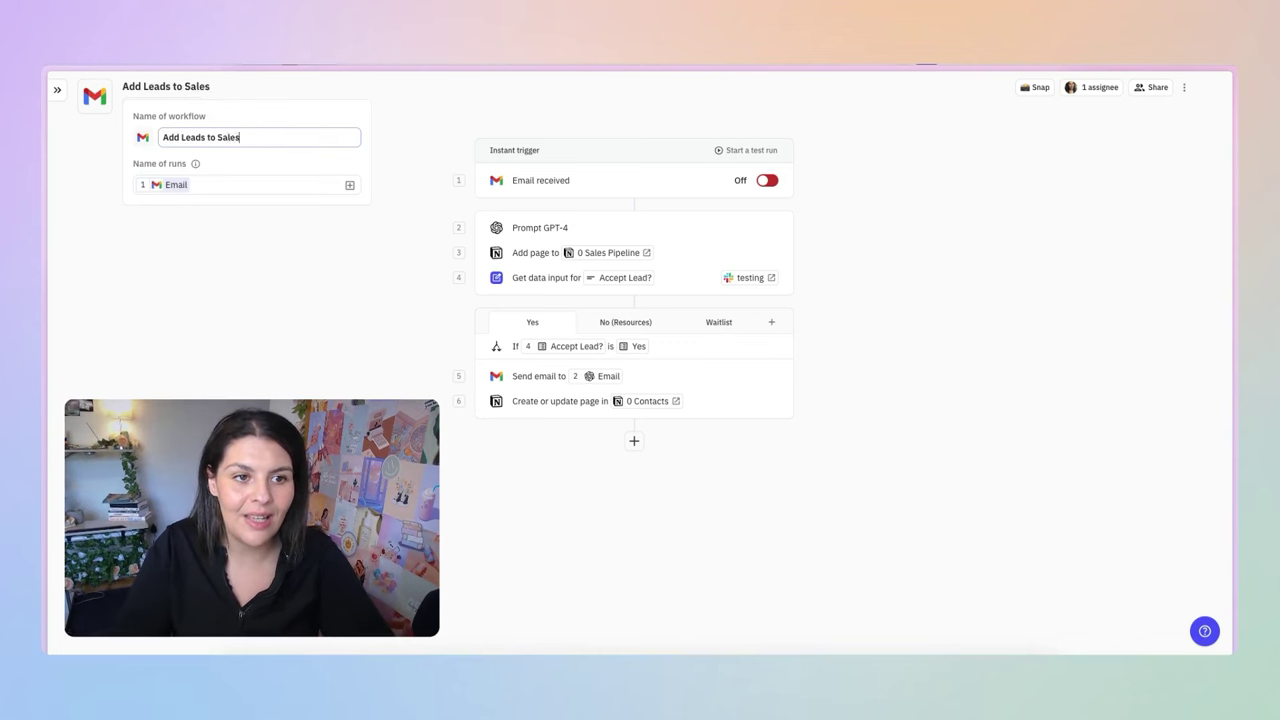
text( Pipeline)
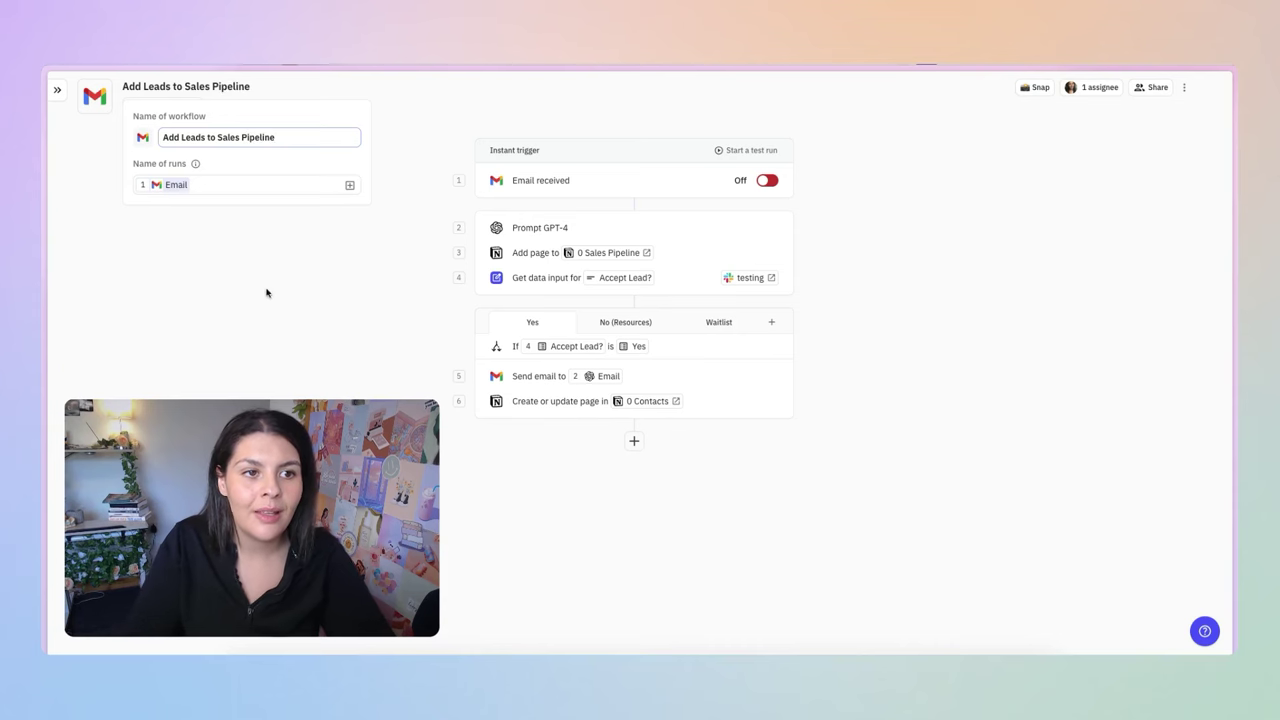
click(194, 222)
Bring up the folder choices for moving the Add Leads to Sales Pipeline workflow
mouse_move(60, 95)
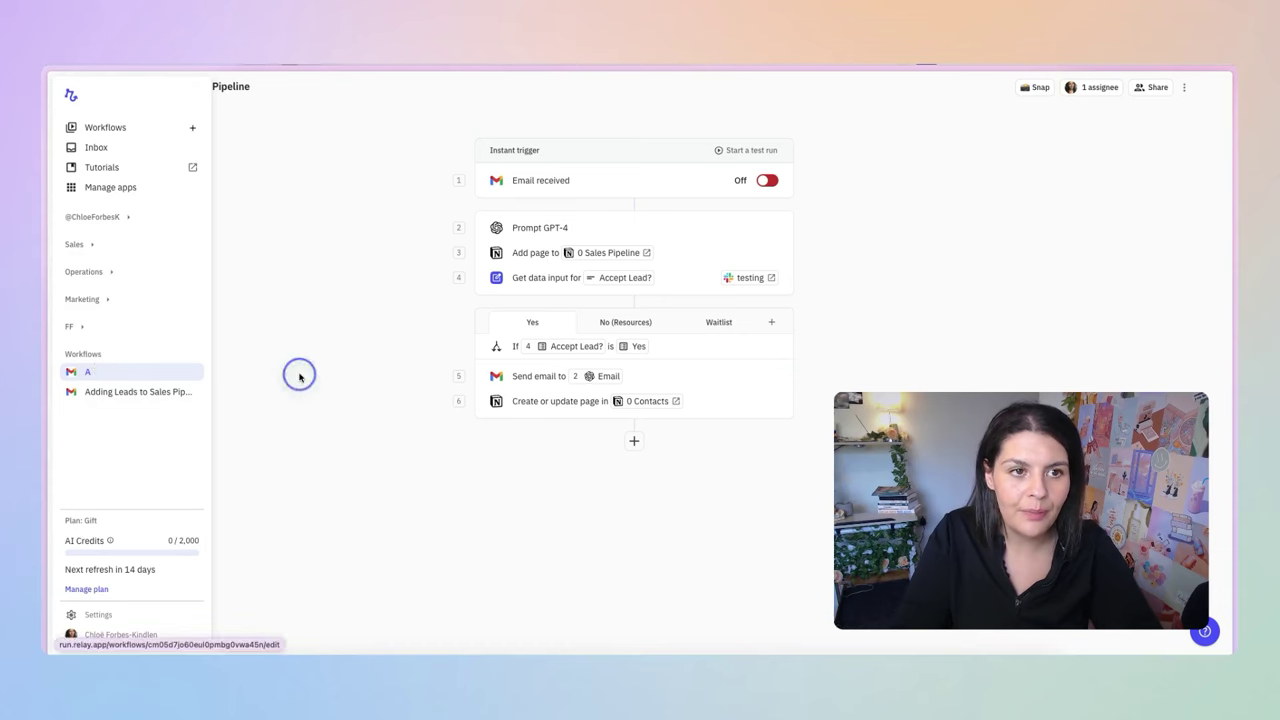
mouse_move(74, 123)
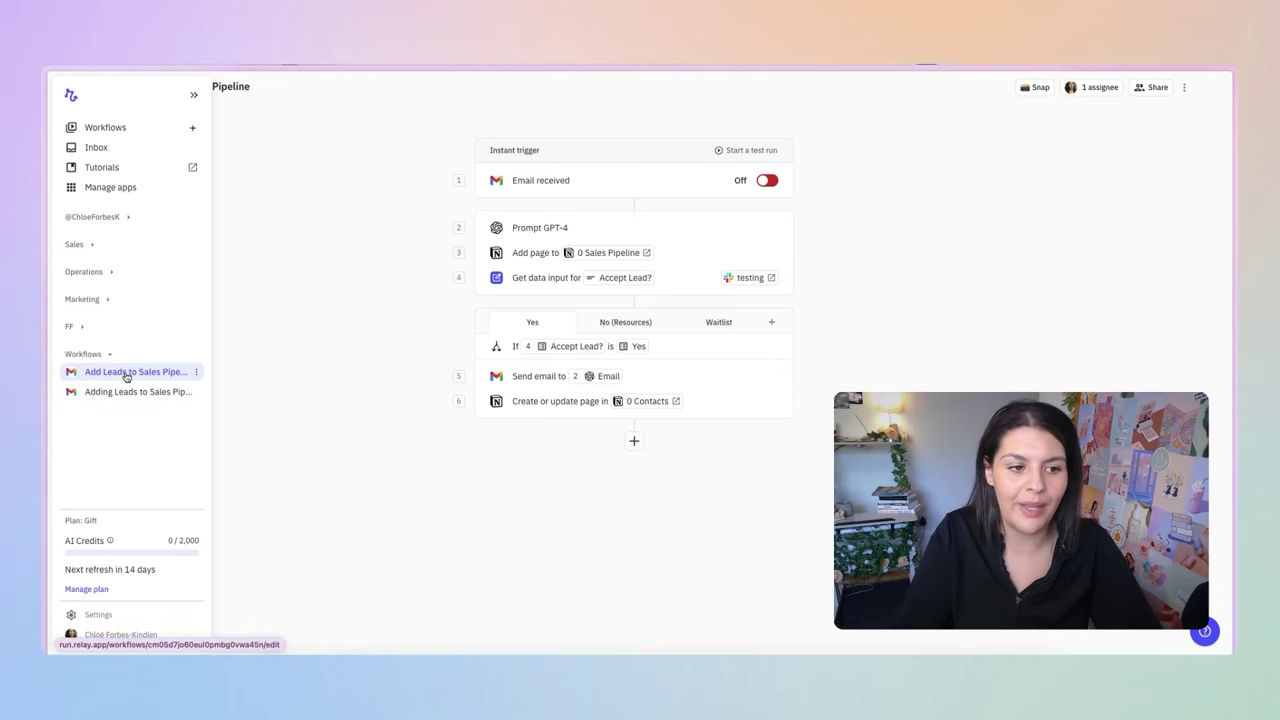
click(197, 374)
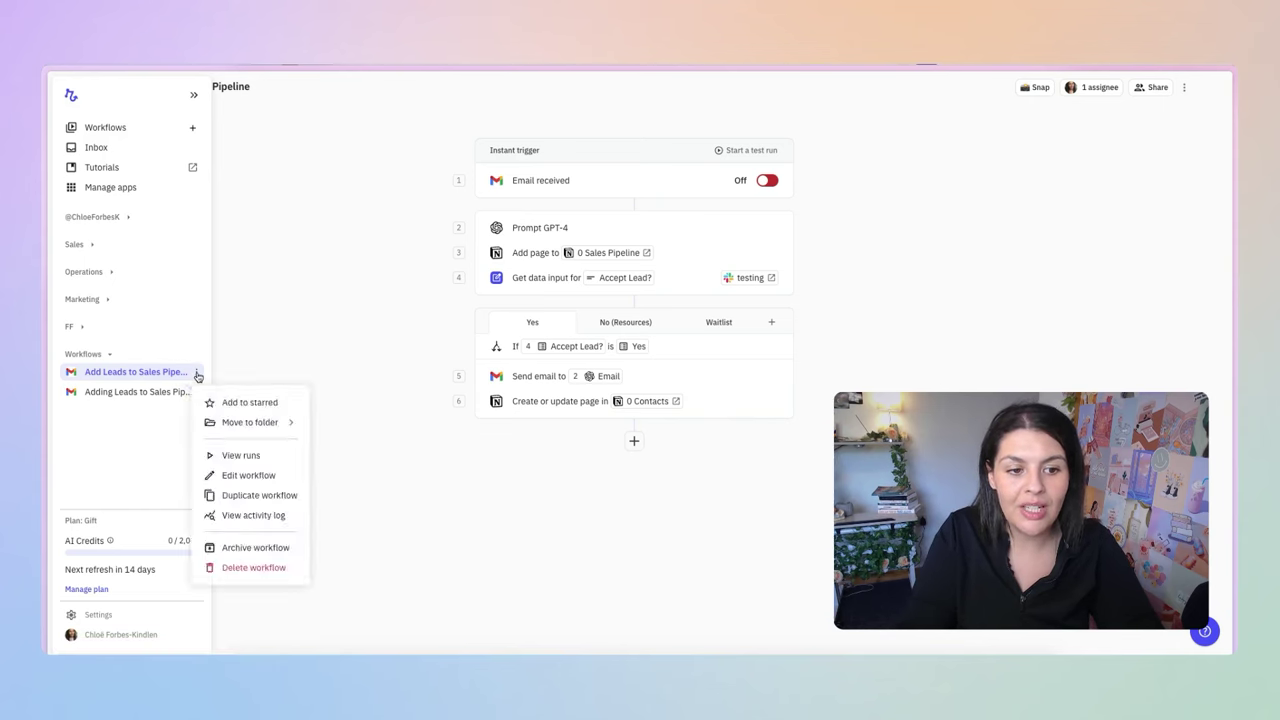
mouse_move(255, 422)
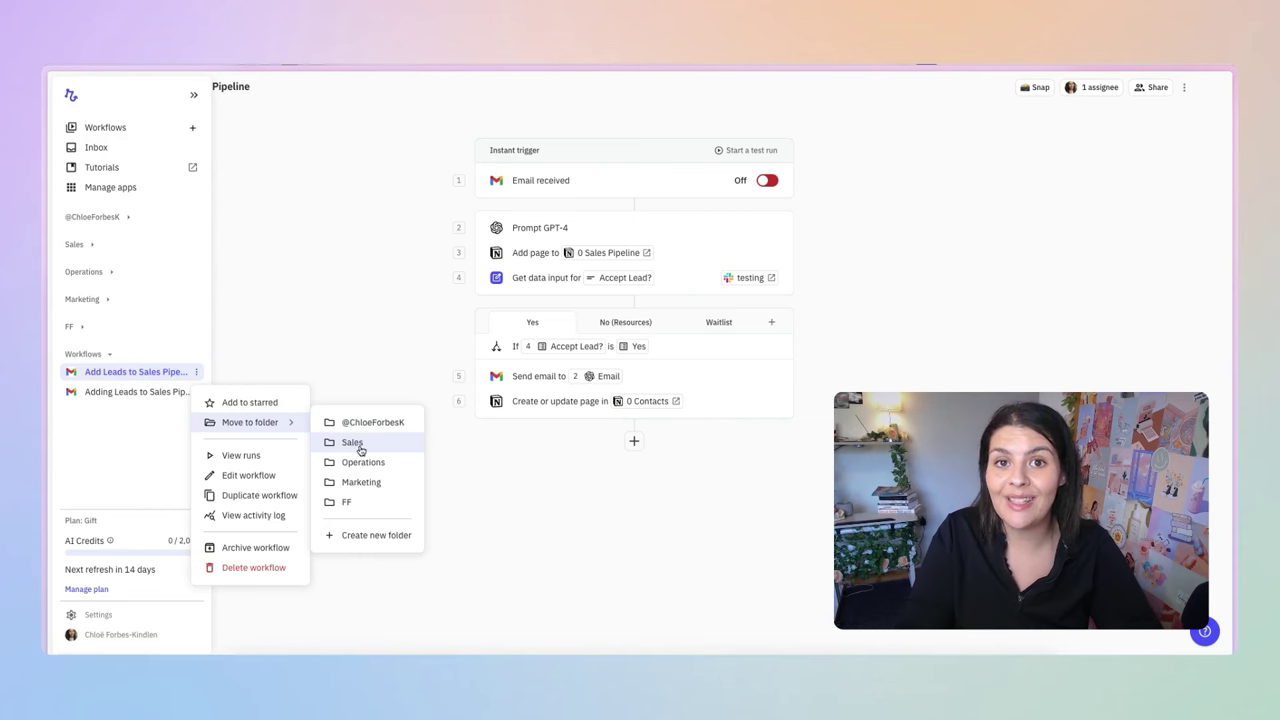